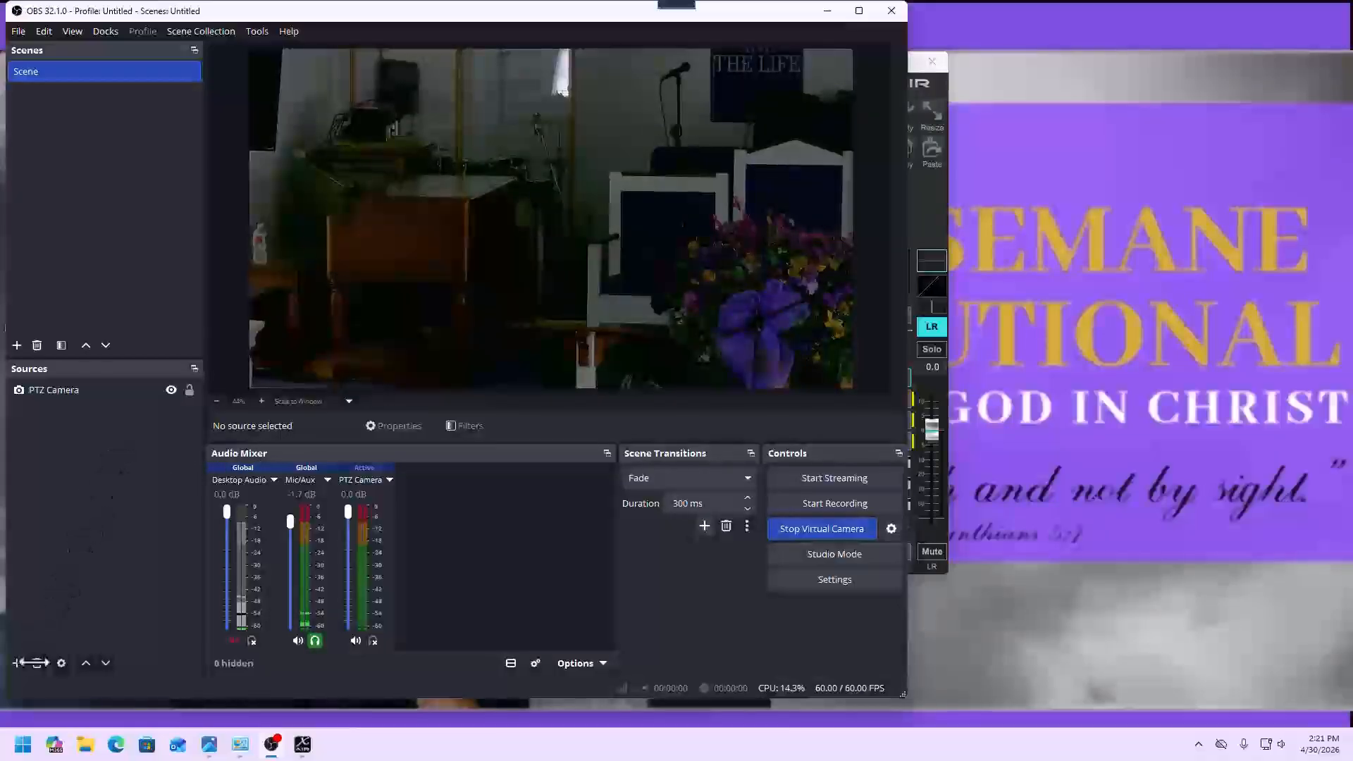
Launch the Companion v4.3.1 application from the Downloads folder in File Explorer
left_click(86, 744)
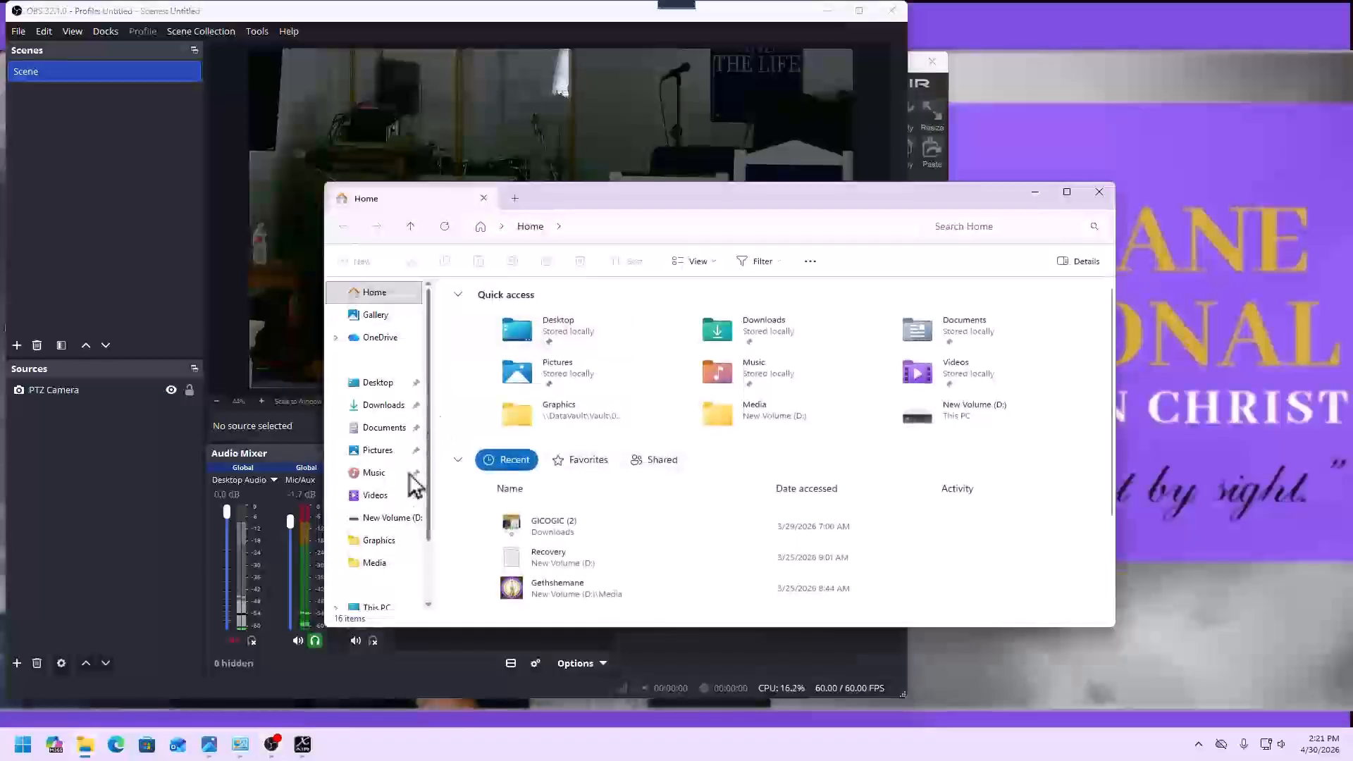
left_click(367, 410)
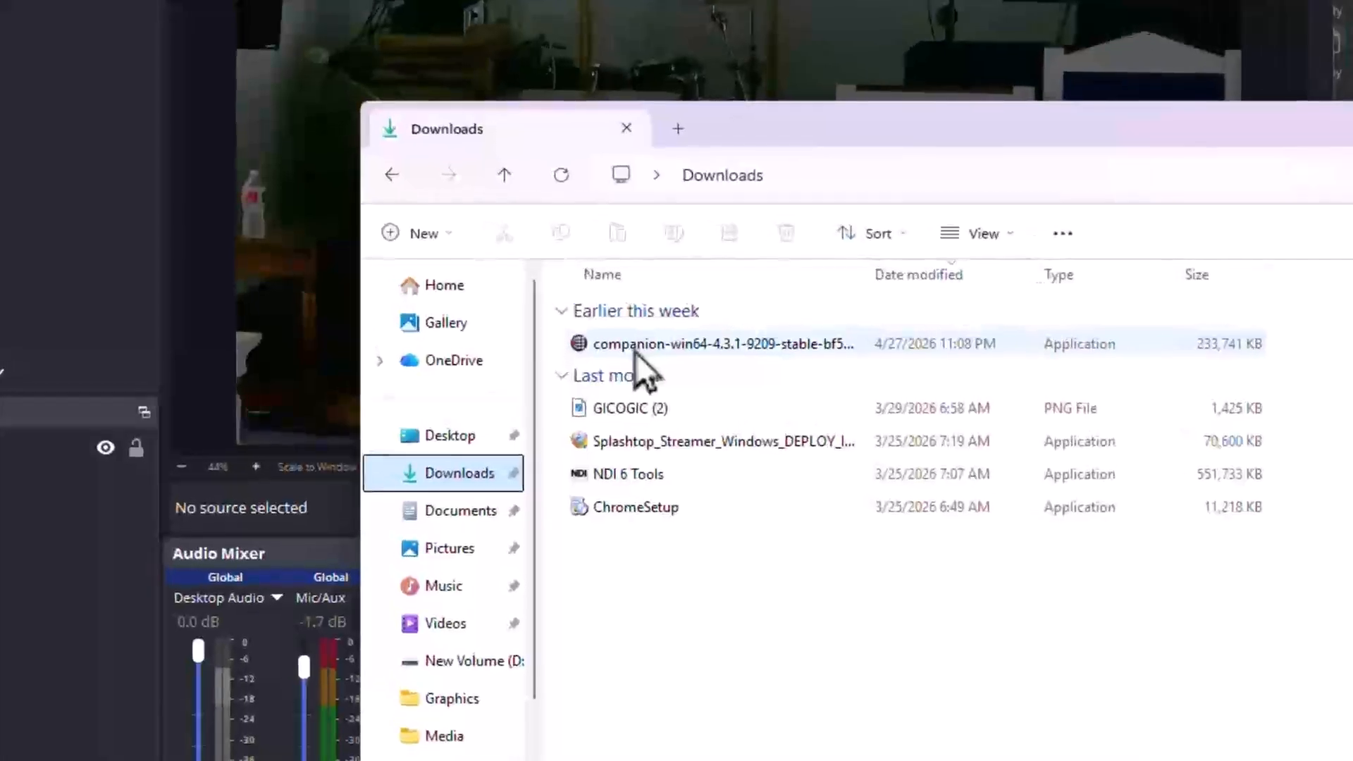
left_click(500, 333)
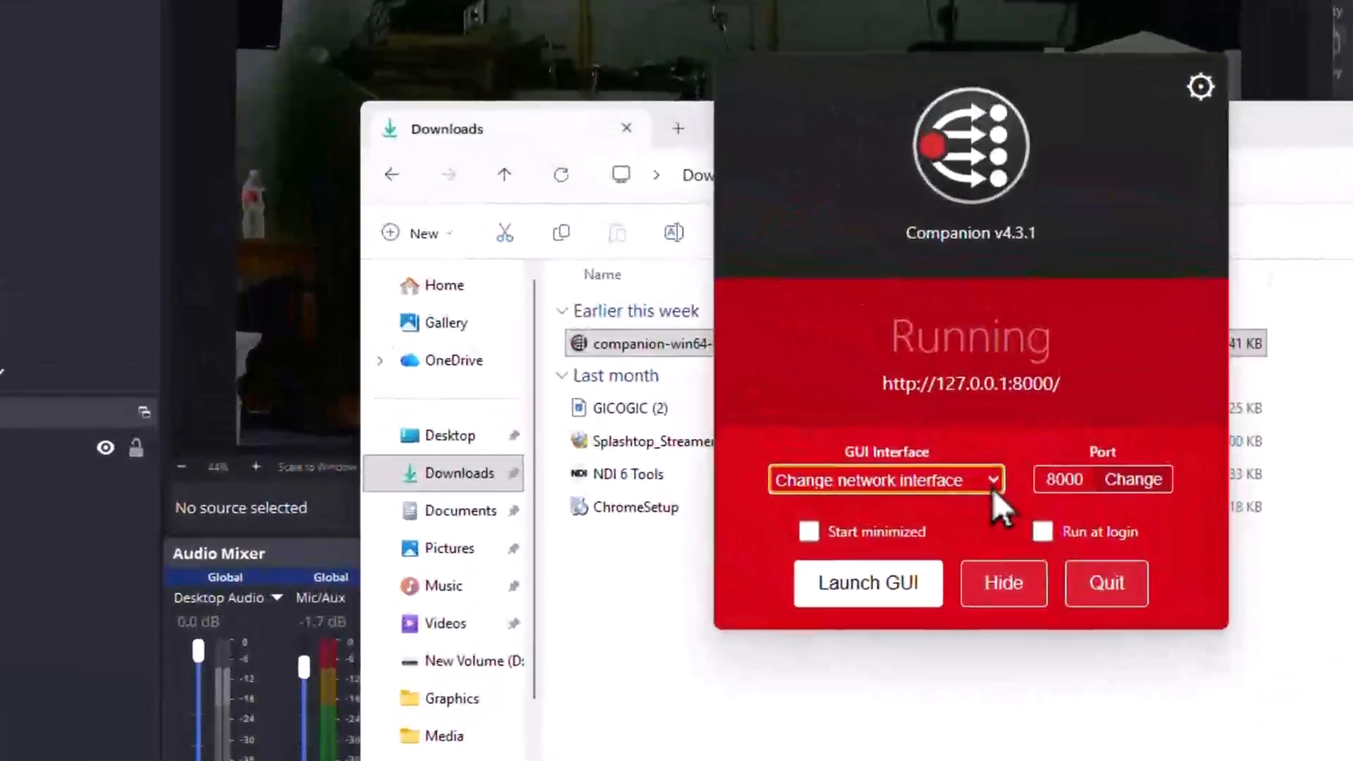
Set Companion's GUI interface to Ethernet 192.168.1.27 (wired) on port 8000
left_click(703, 409)
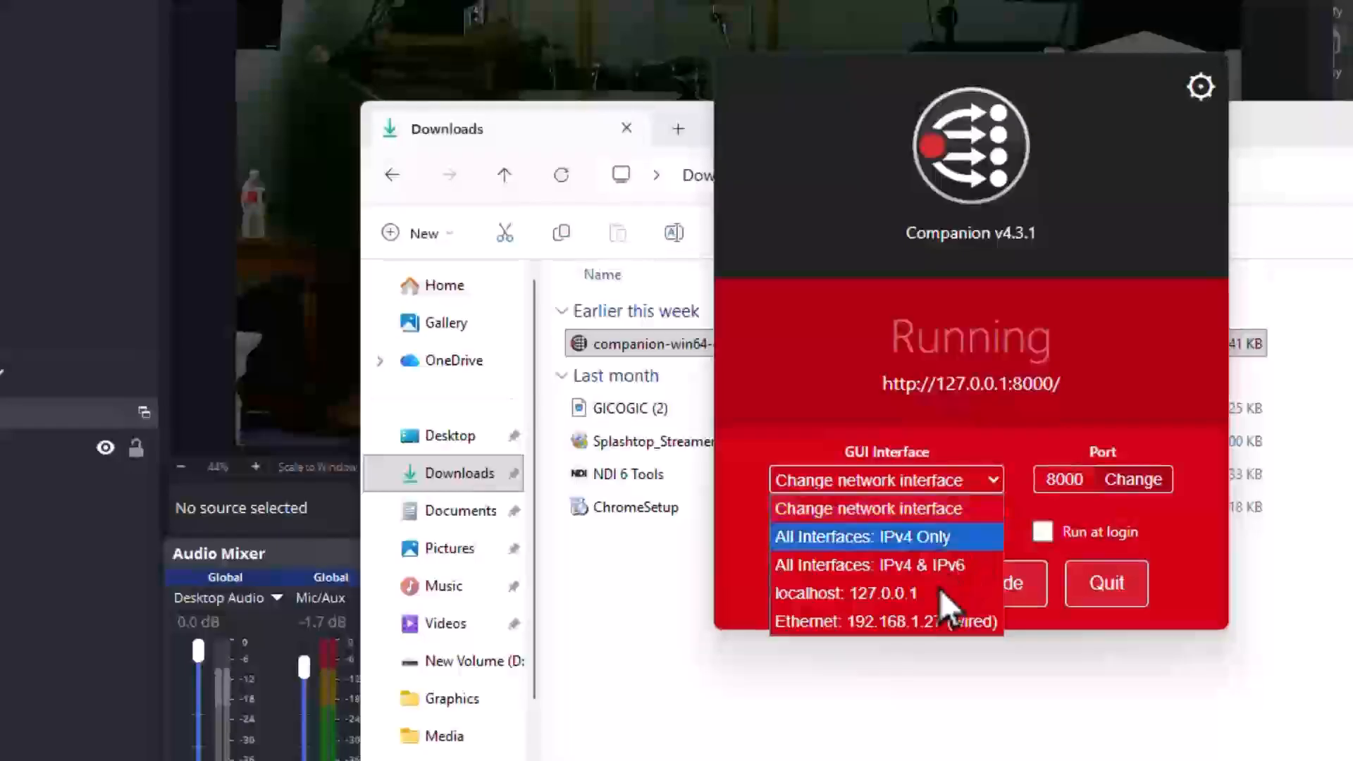
left_click(909, 623)
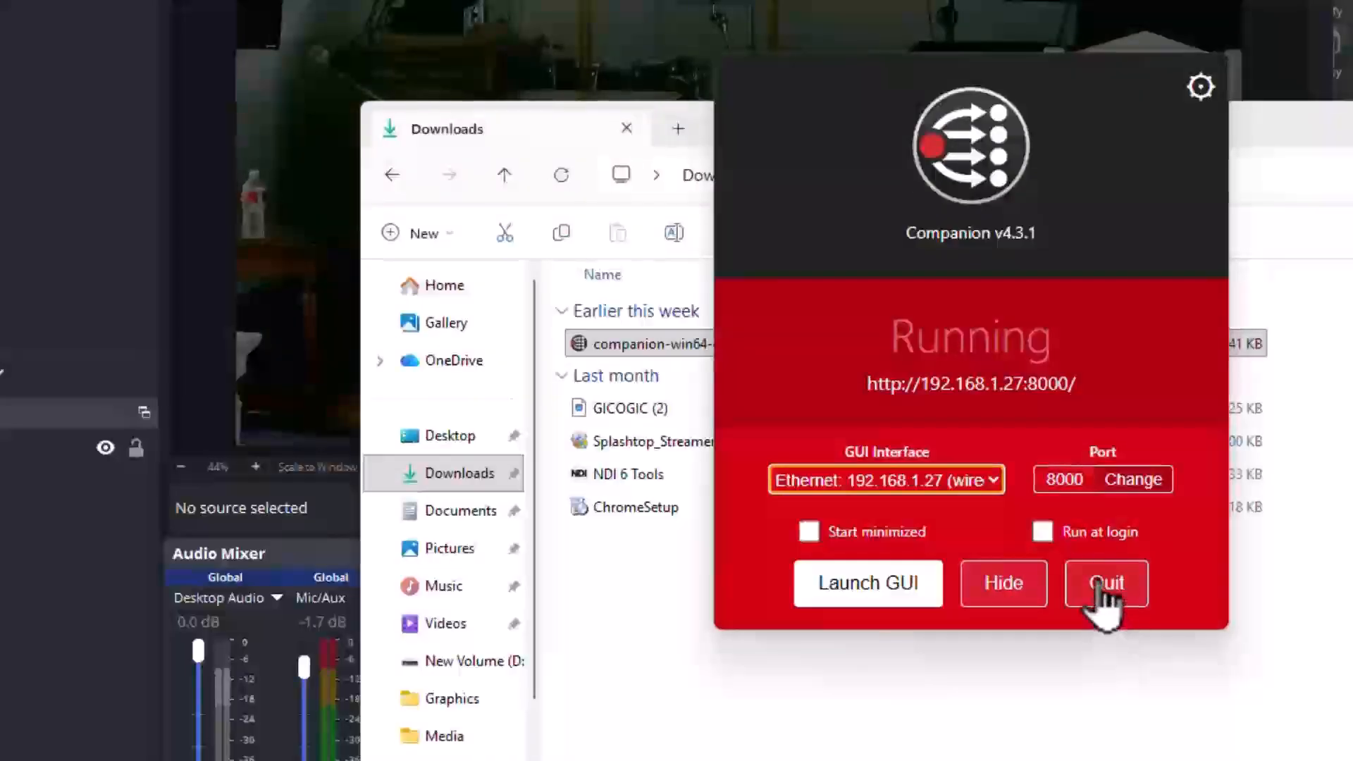
left_click(890, 598)
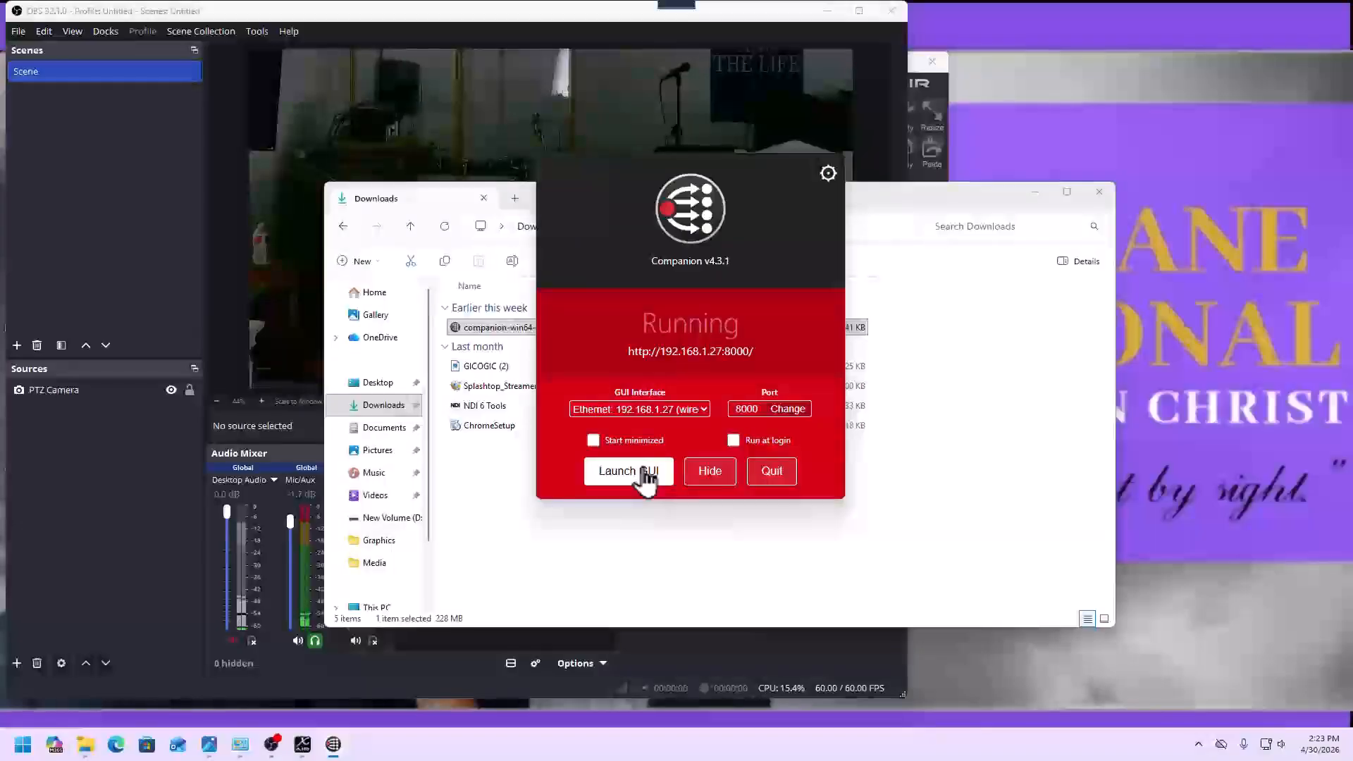
Open the admin page at 192.168.1.27:8000 and close the What's New and Welcome dialogs
left_click(645, 479)
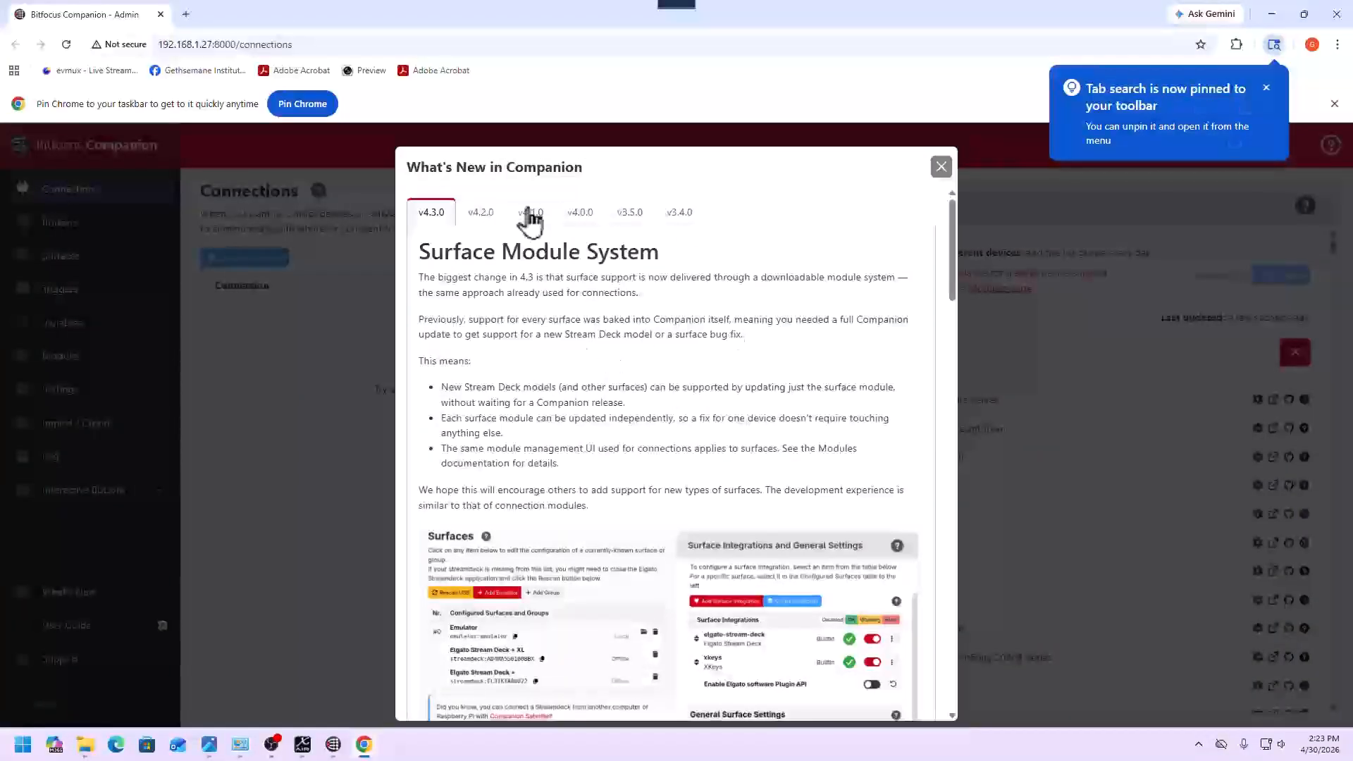
left_click(941, 167)
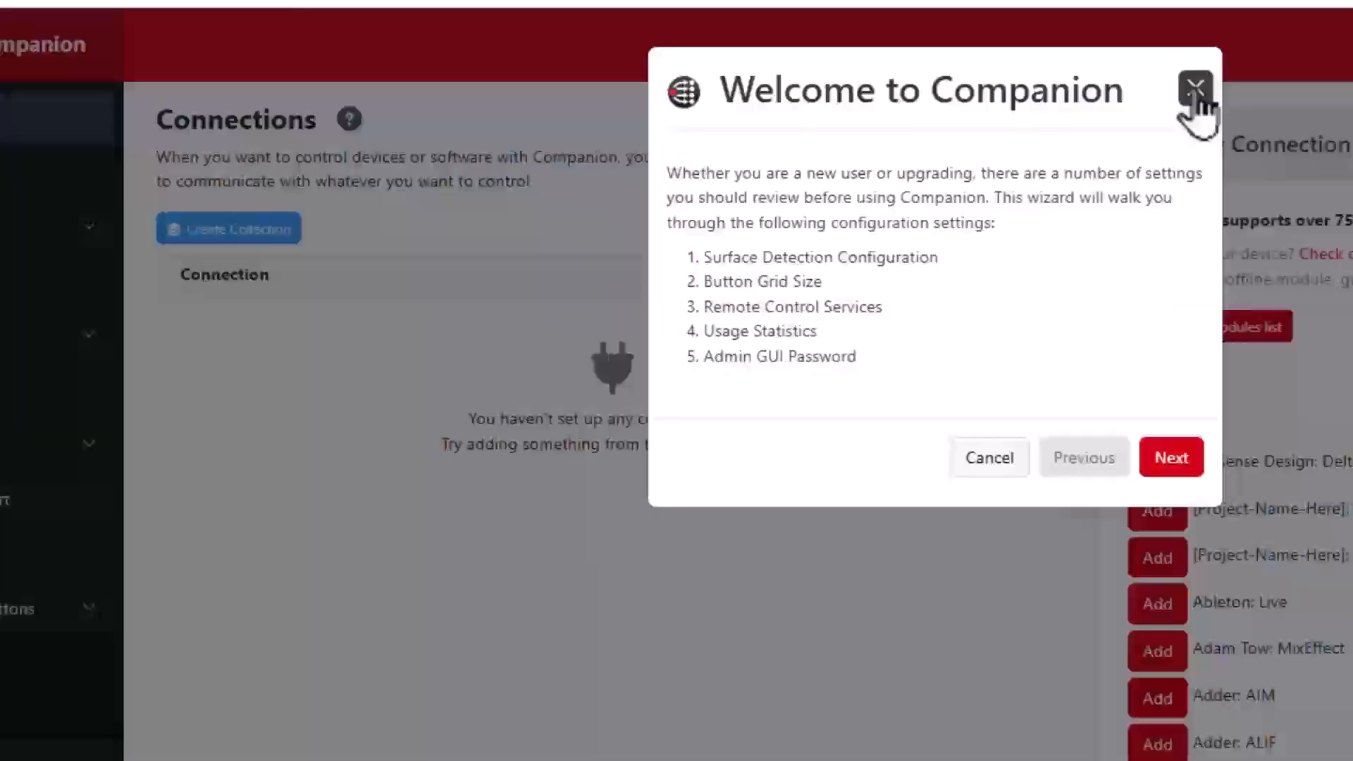
left_click(835, 175)
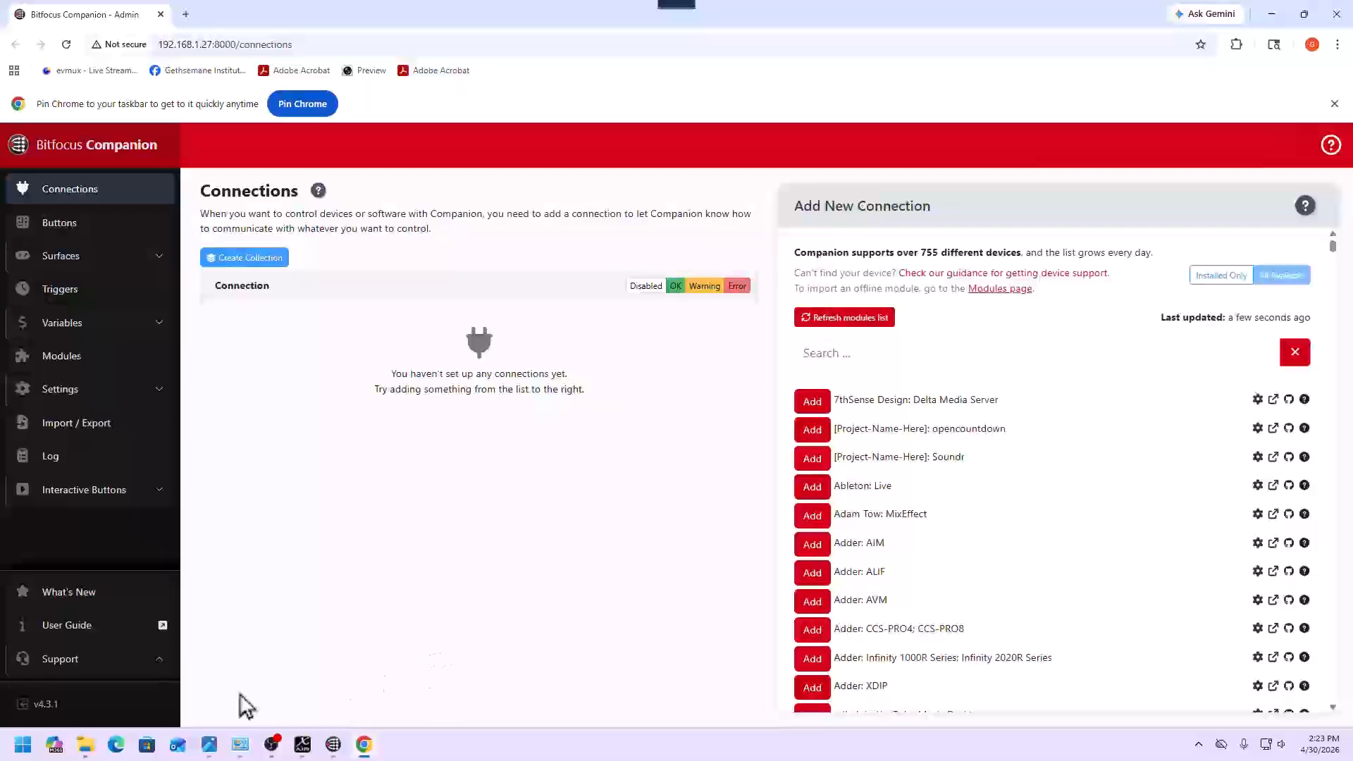
Scan 192.168.1.1-254 with Advanced IP Scanner, then start a blank Notepad++ document
left_click(21, 748)
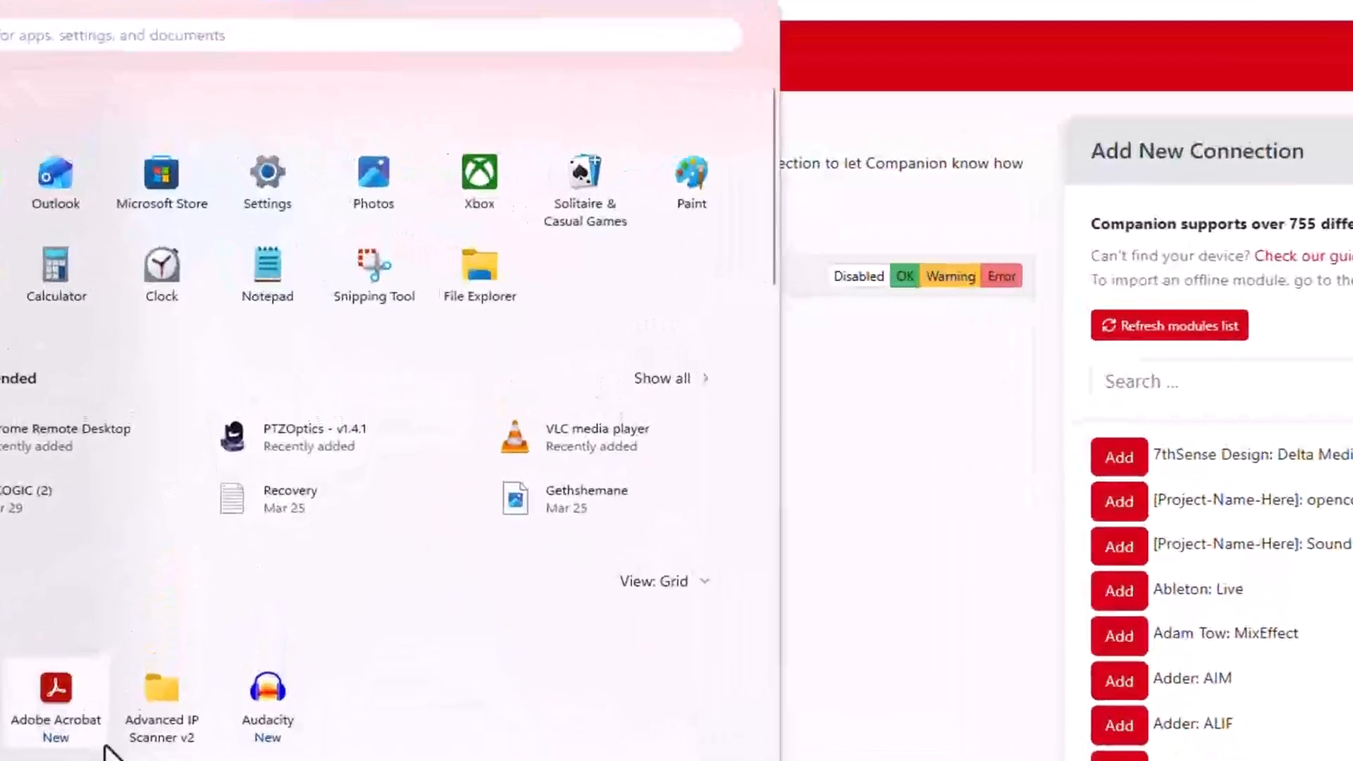
left_click(169, 701)
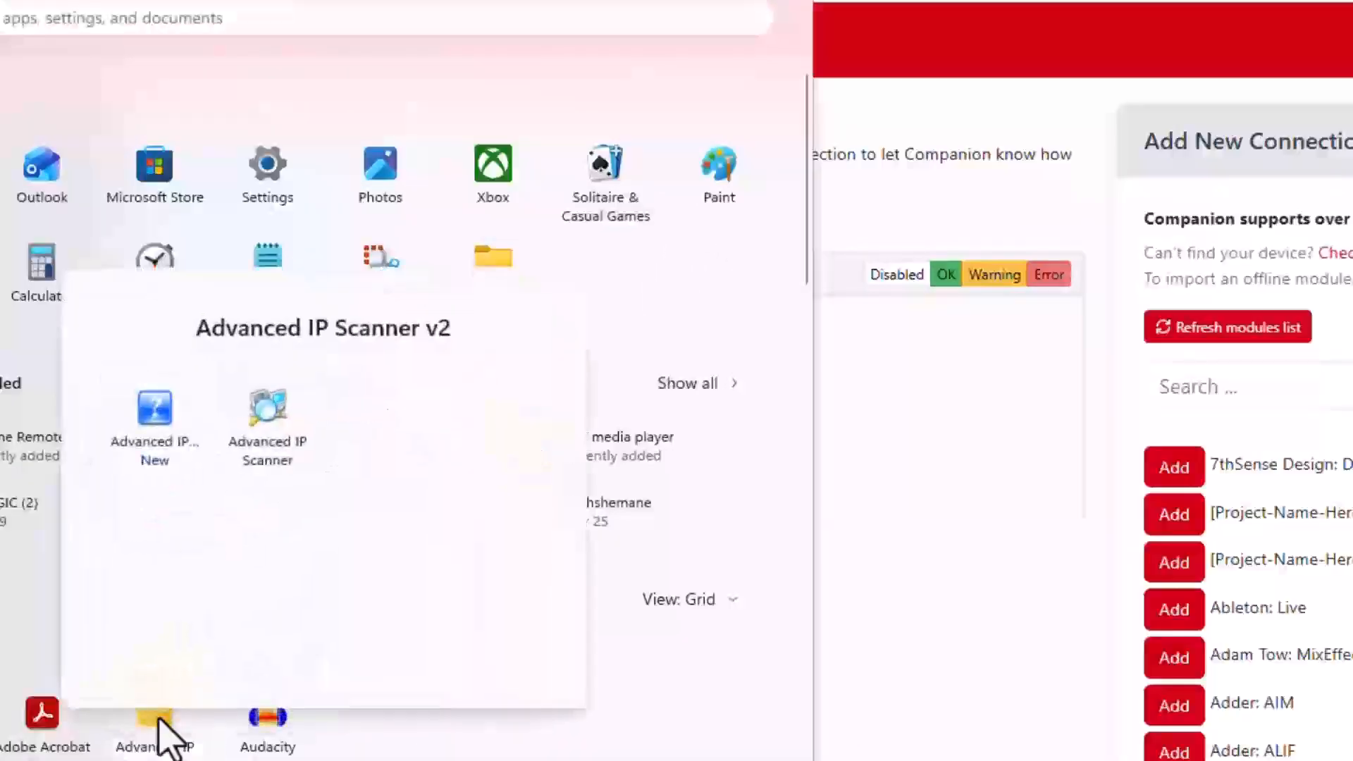
left_click(267, 424)
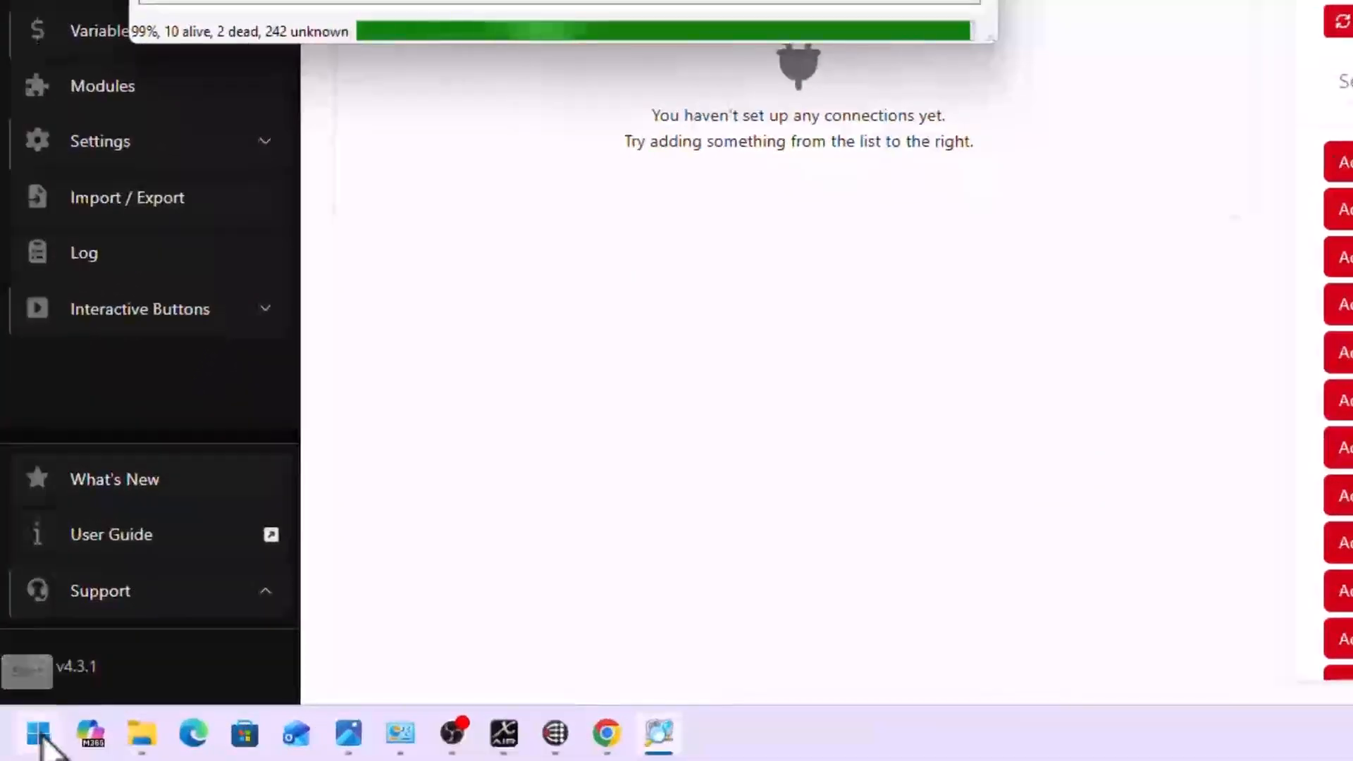
left_click(39, 732)
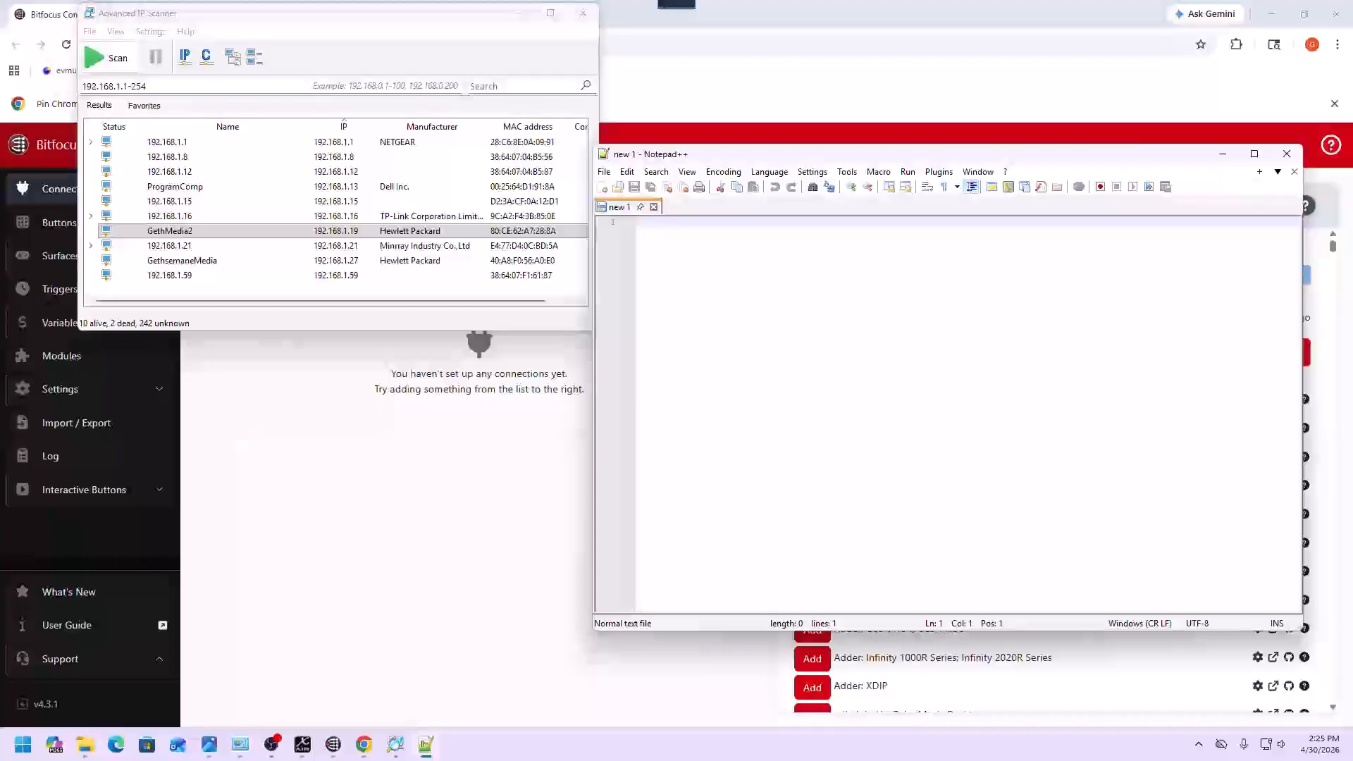
Note Camera IP 192.168.1.21 and PC IP 192.168.1.27 in Notepad++, checking the Ethernet settings
type("Camera IP: 19")
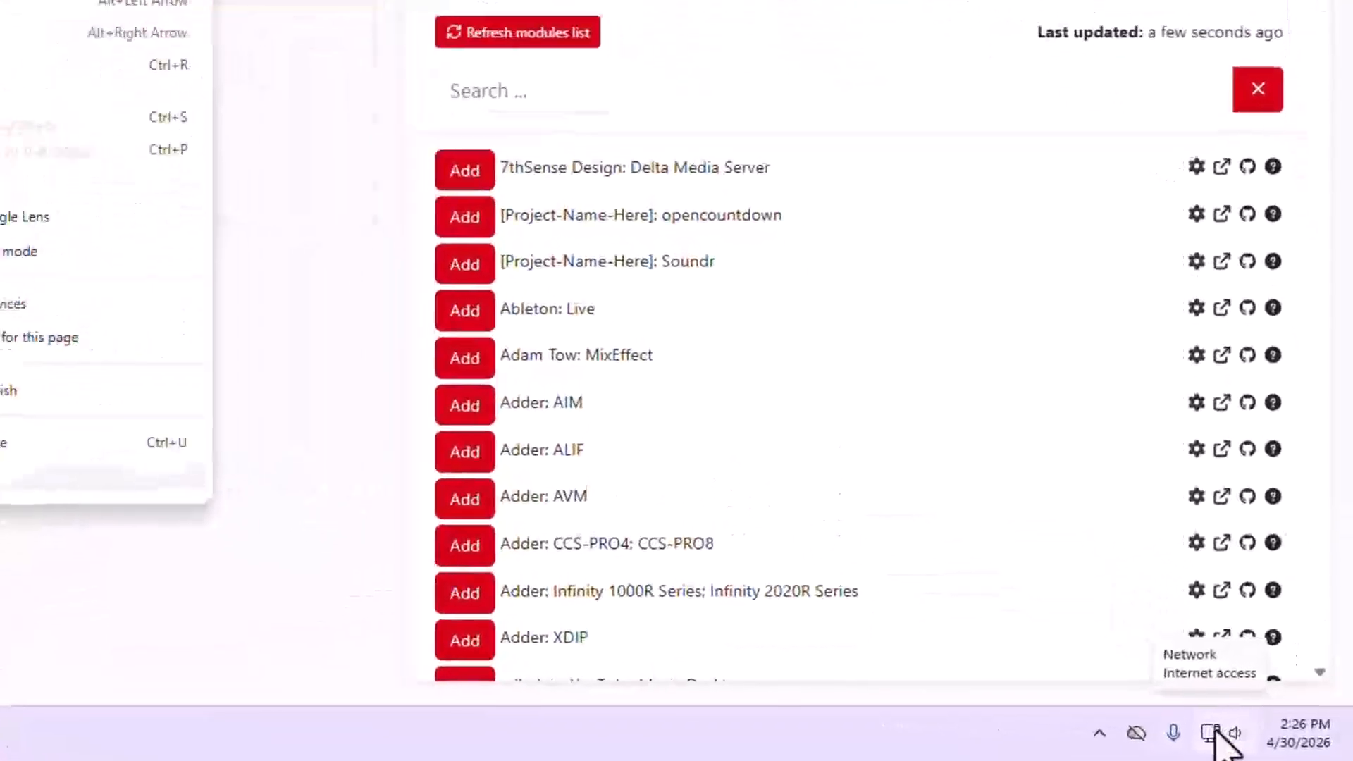
right_click(1212, 733)
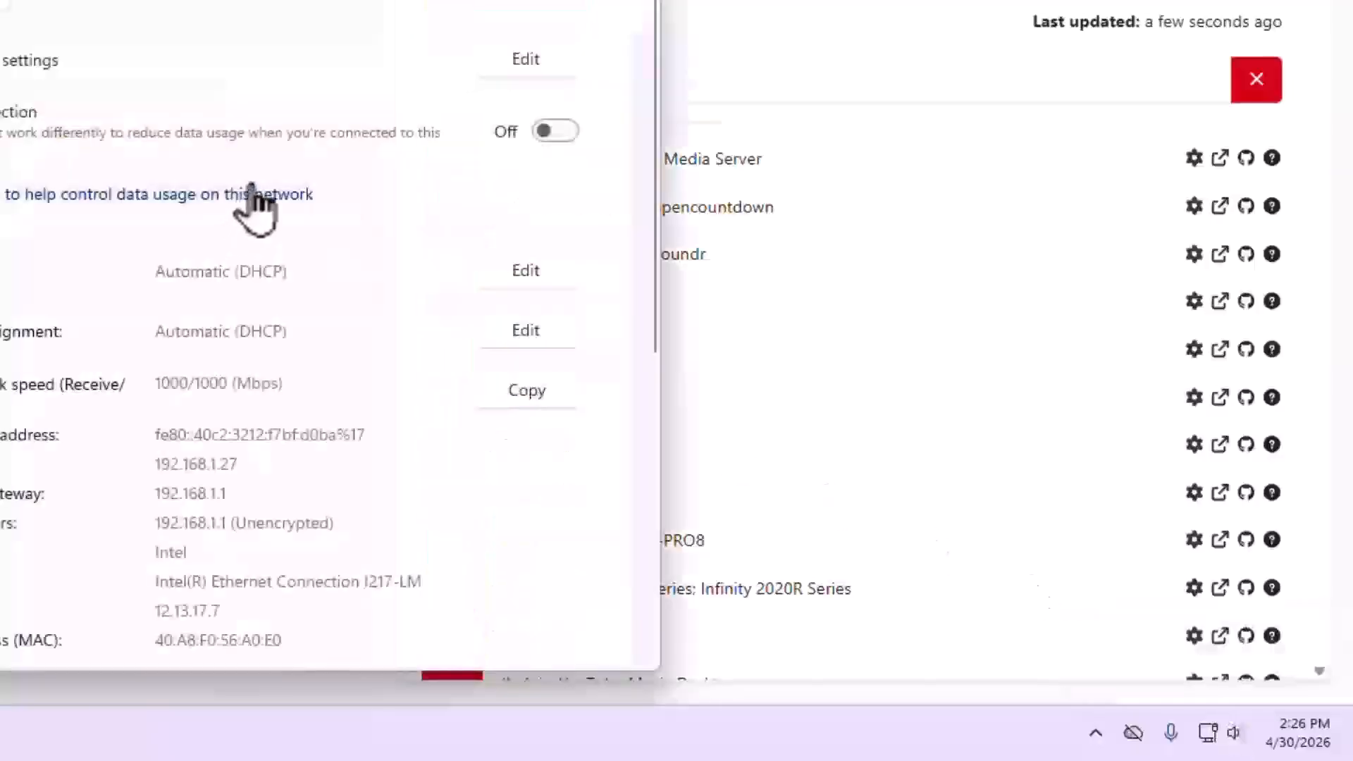
scroll(265, 271, "down", 4)
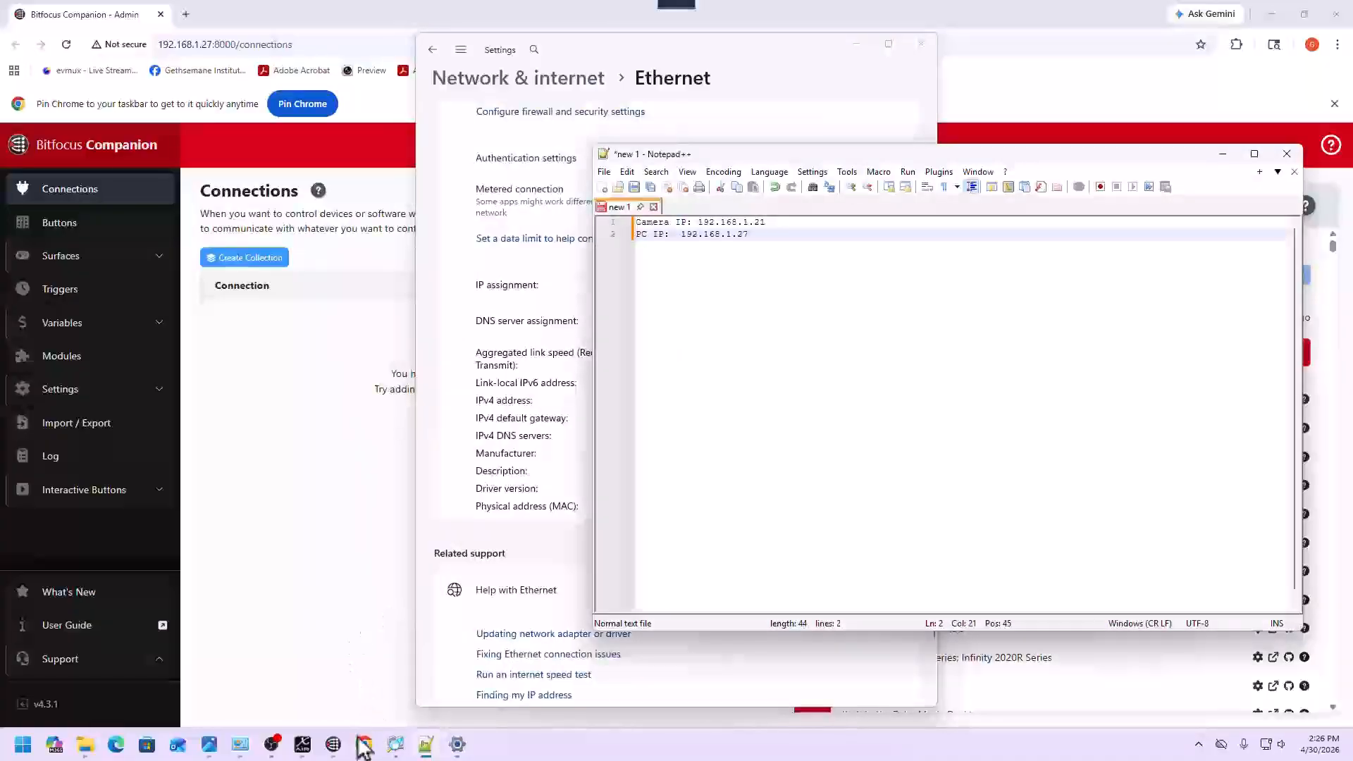
left_click(325, 744)
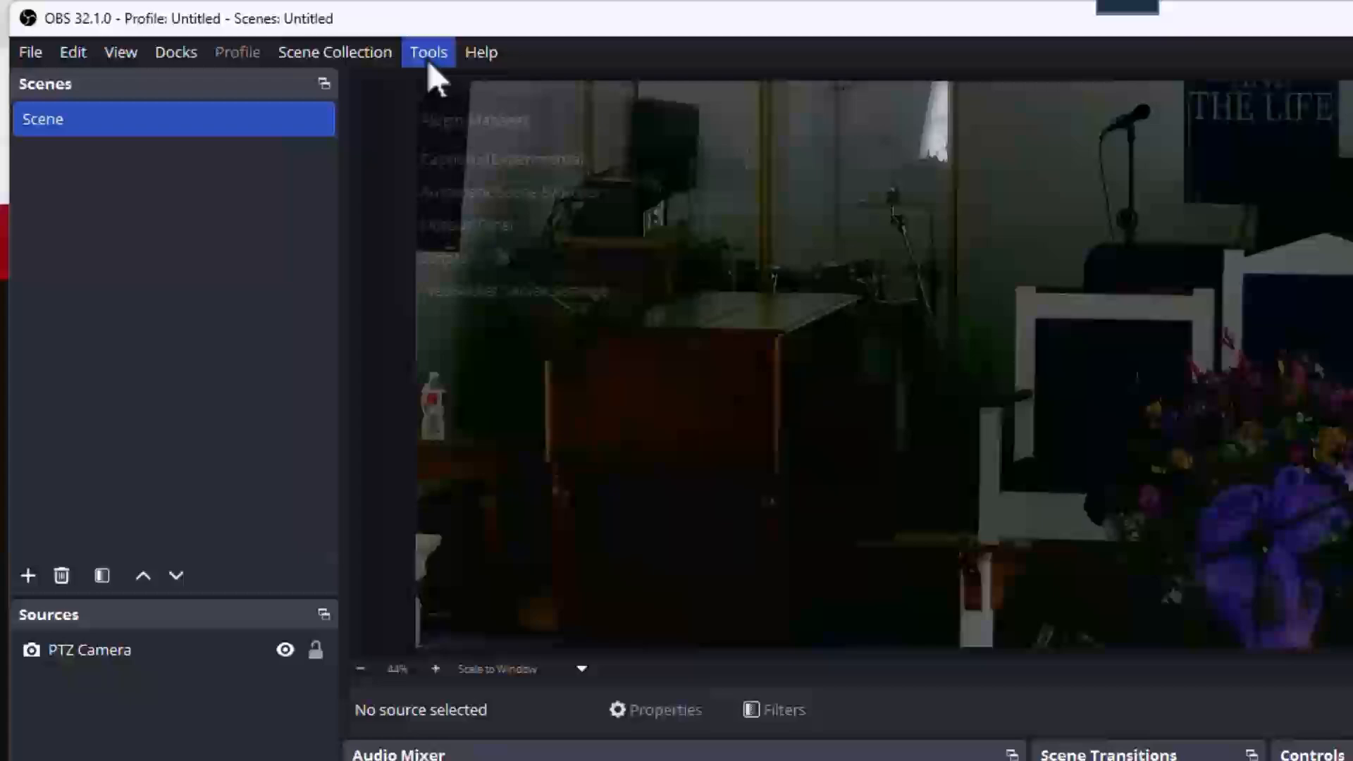
Enable the OBS WebSocket server on port 4455 without authentication and allow it through the firewall
left_click(278, 34)
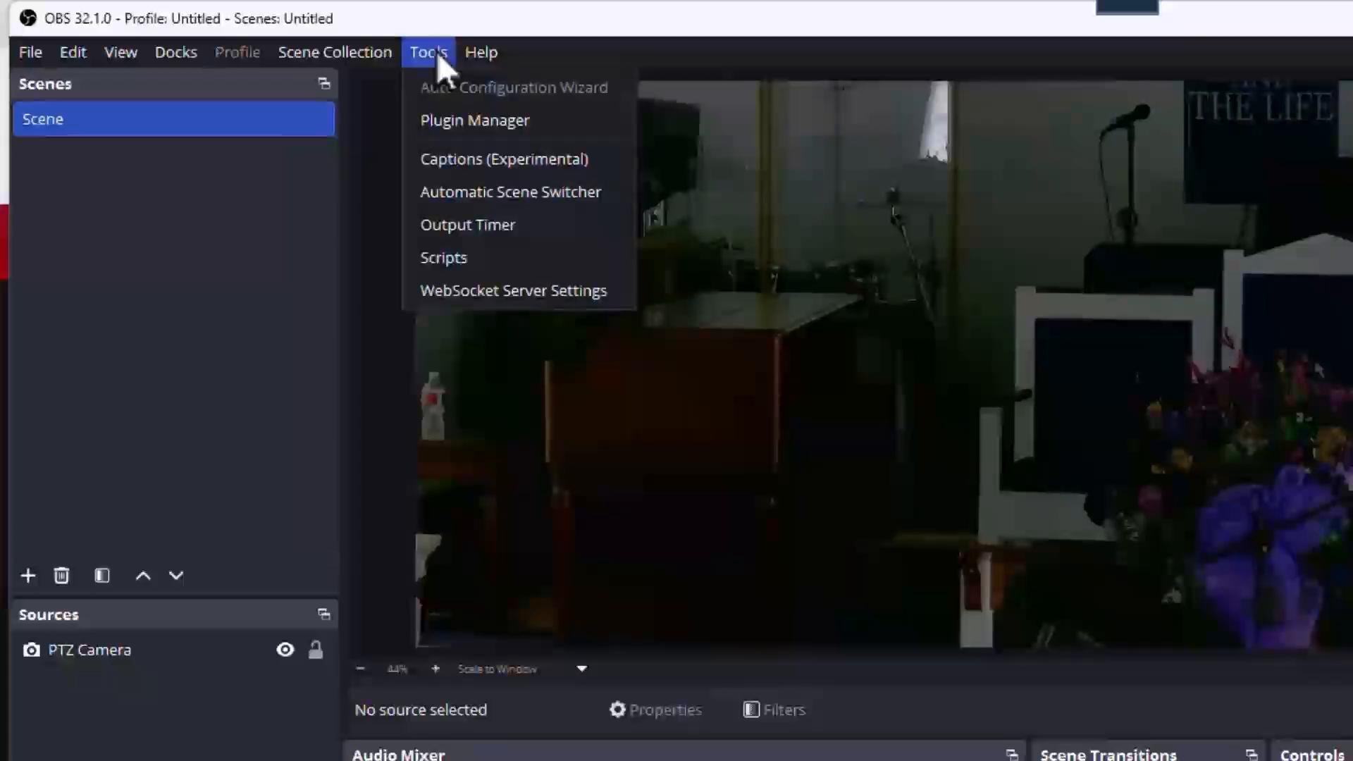
left_click(507, 293)
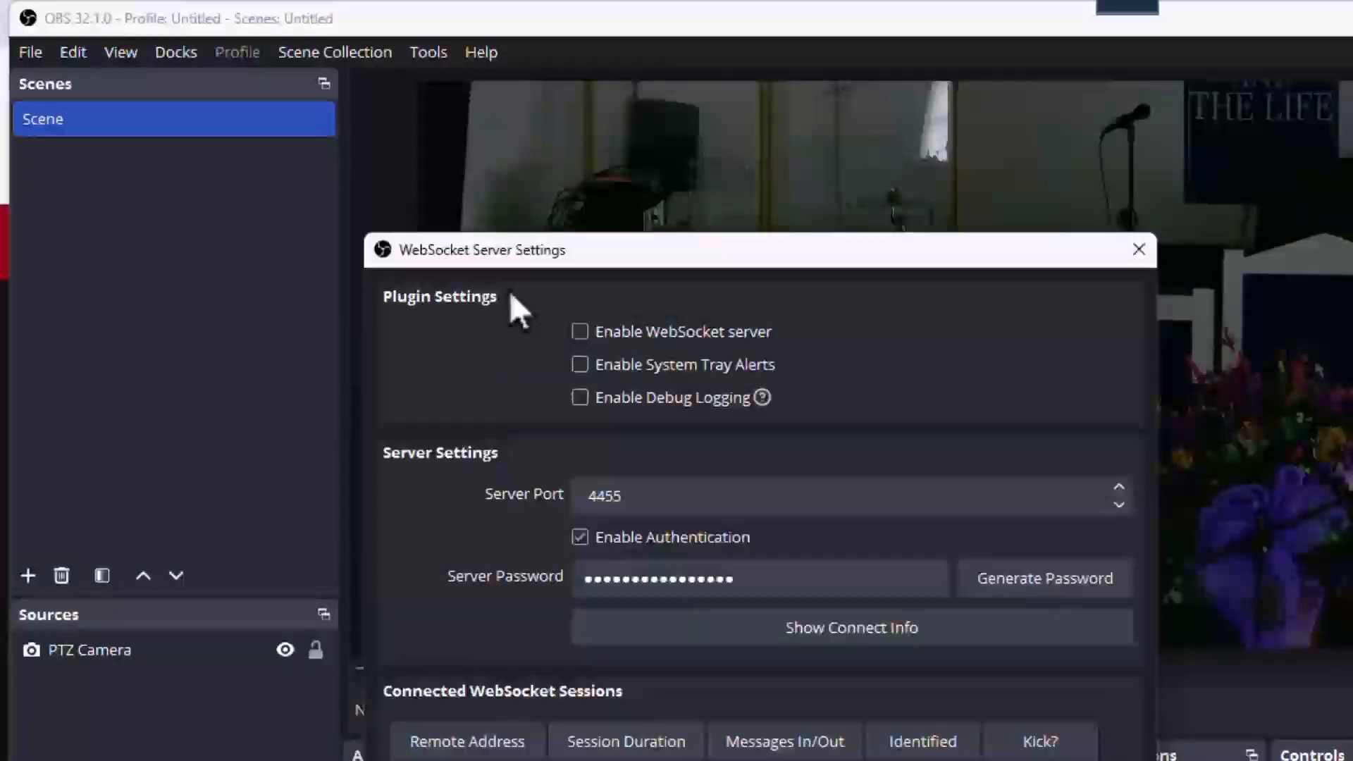
left_click(579, 333)
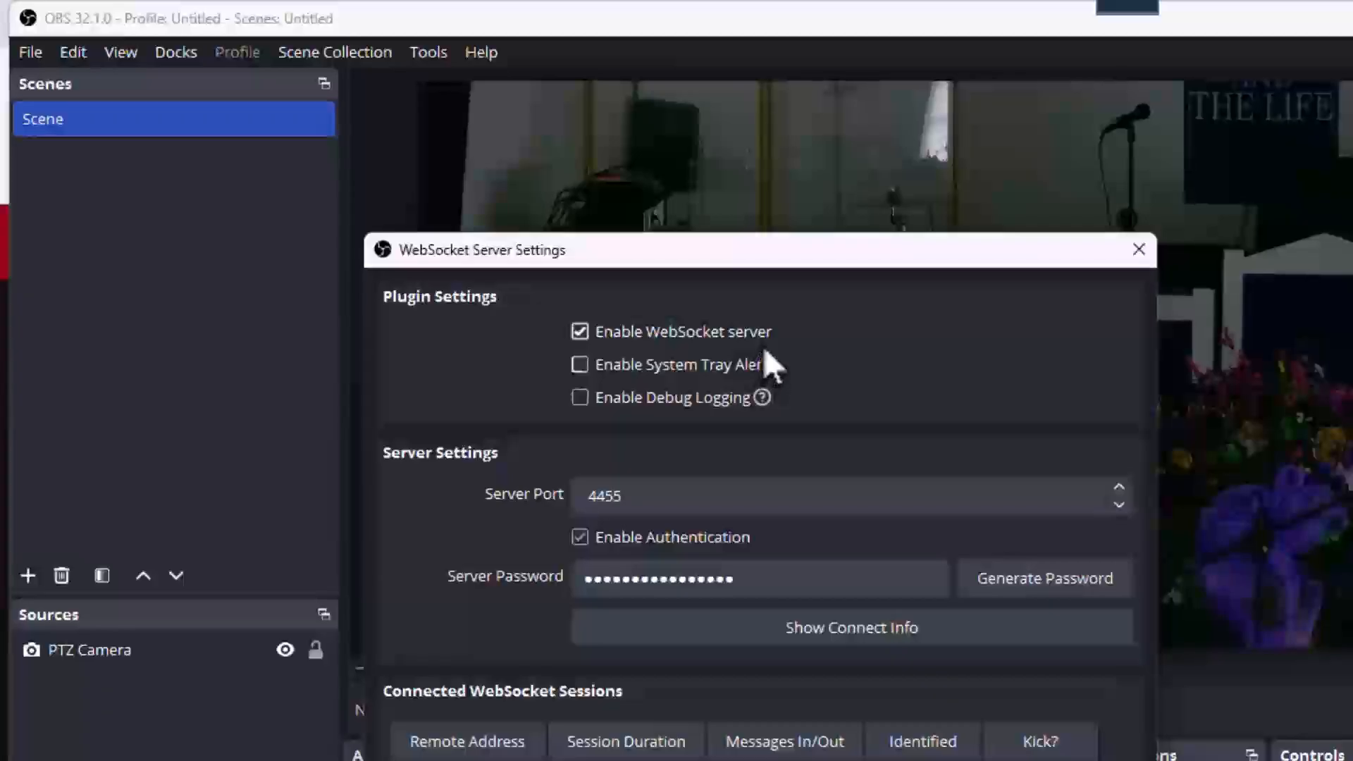
left_click(580, 547)
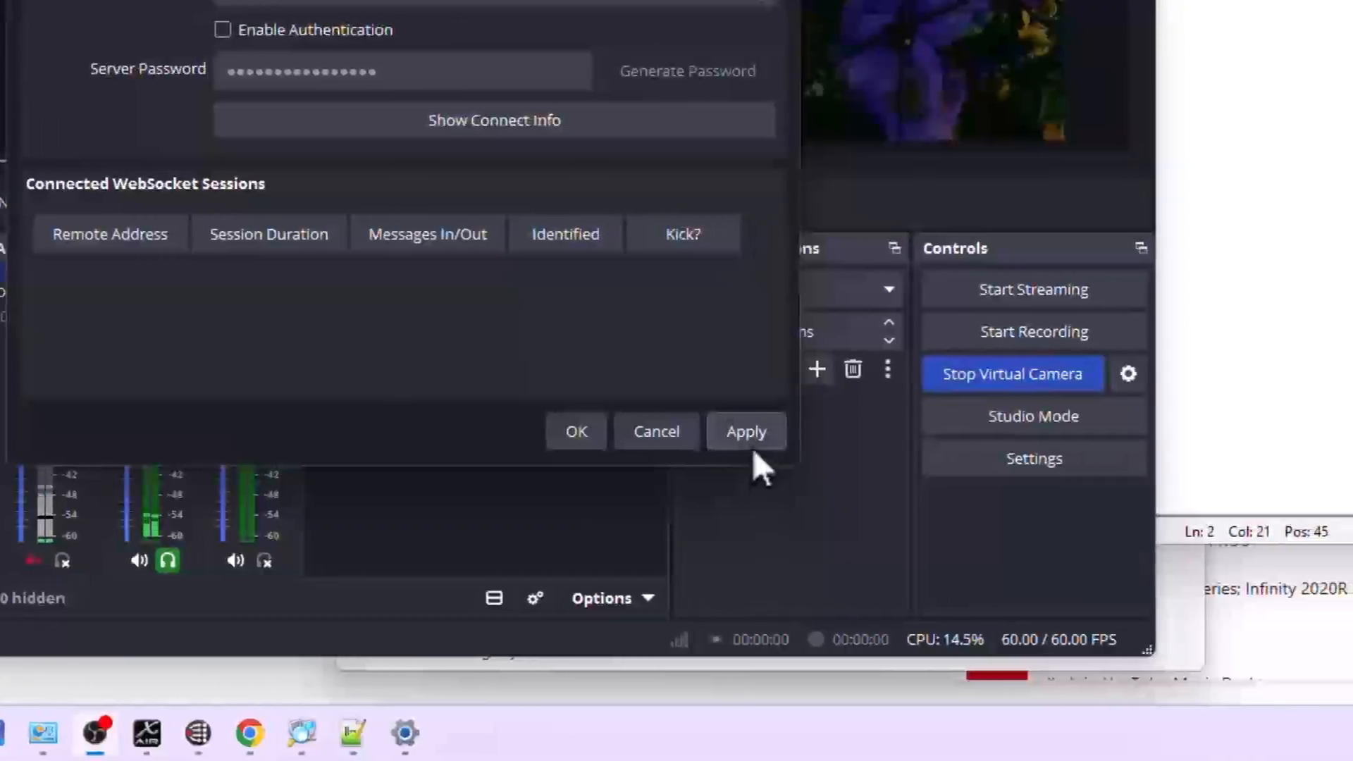
left_click(748, 442)
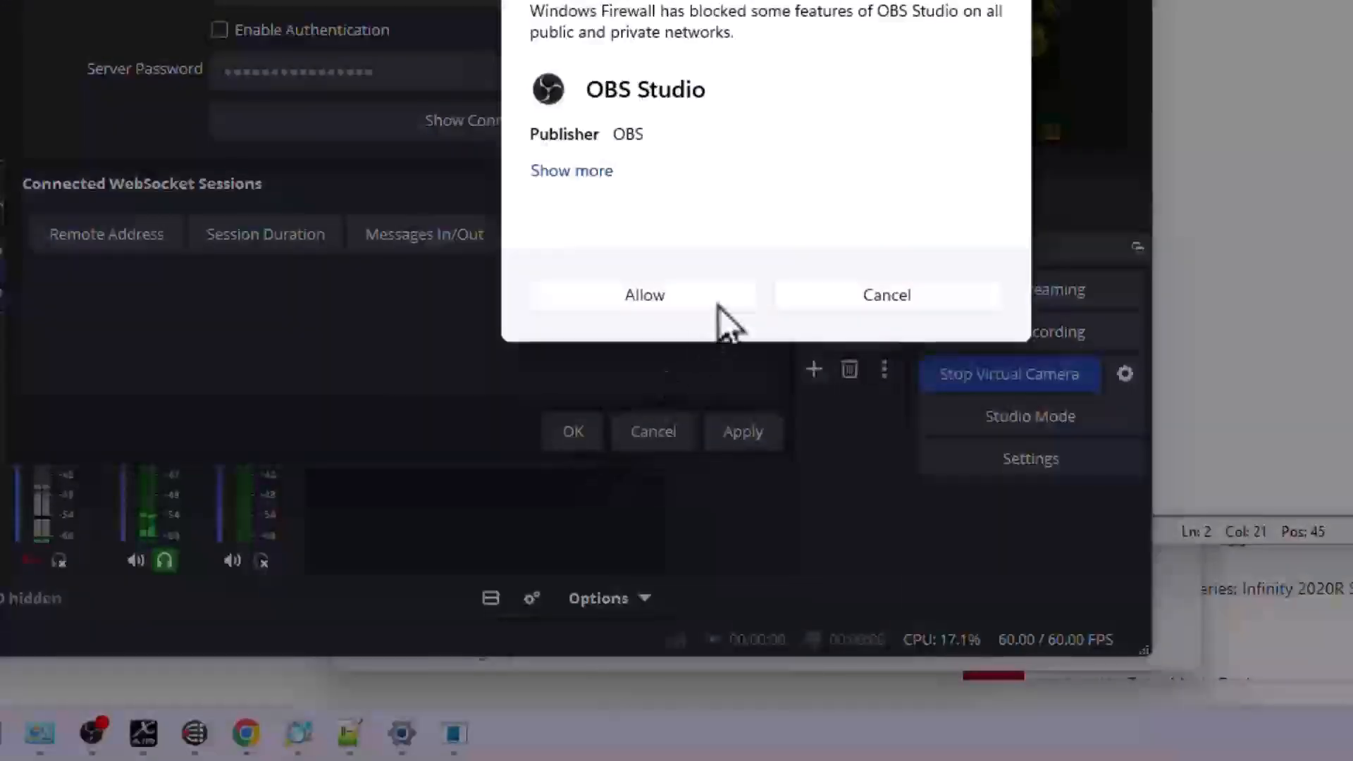
left_click(637, 302)
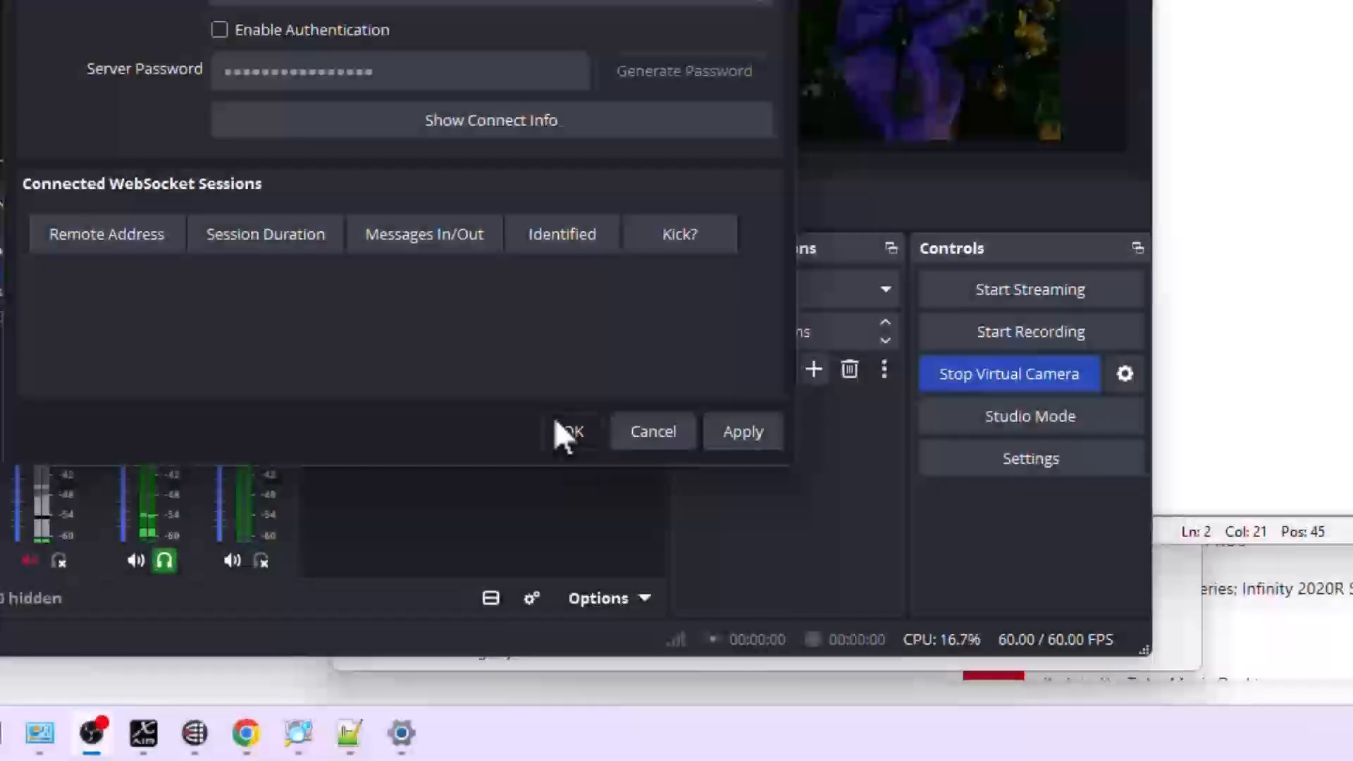
left_click(556, 426)
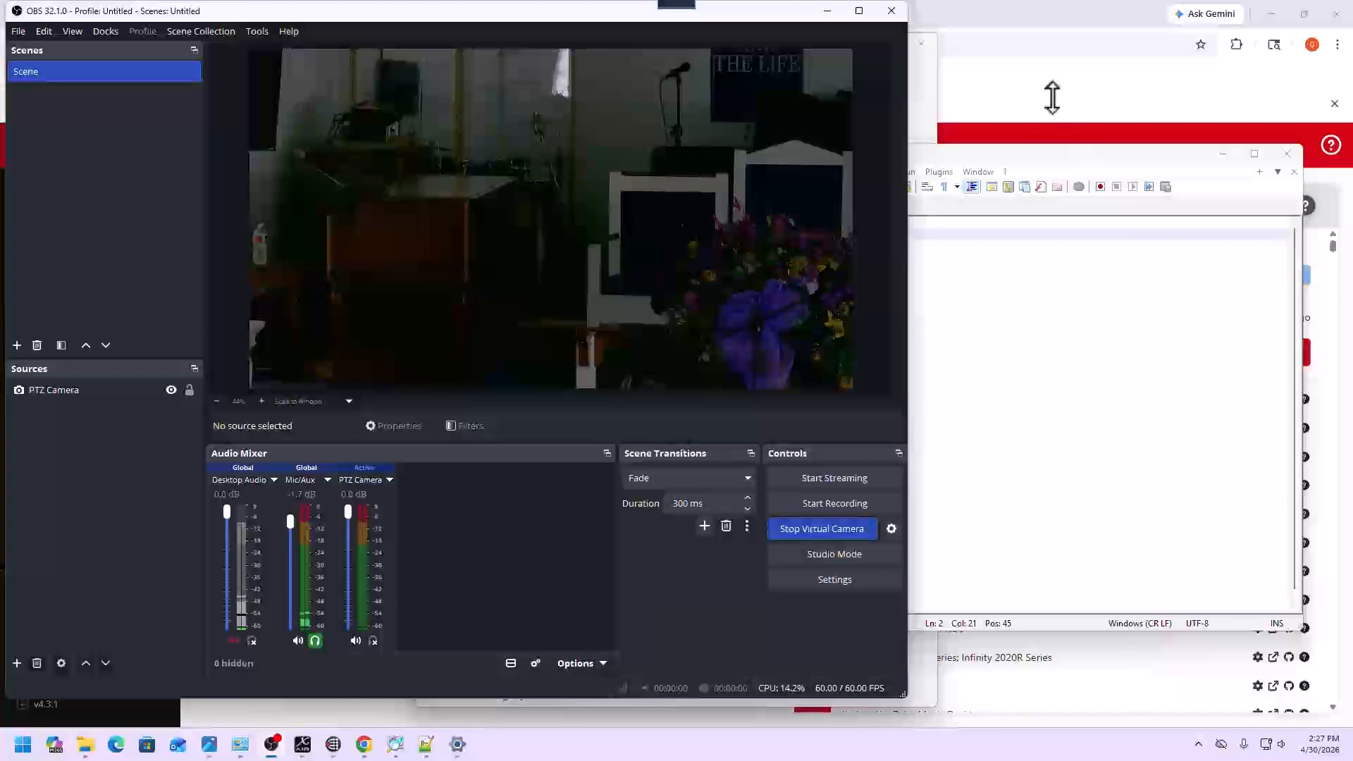
Search the Companion modules for 'obs' and add an OBS Studio connection
left_click(1030, 107)
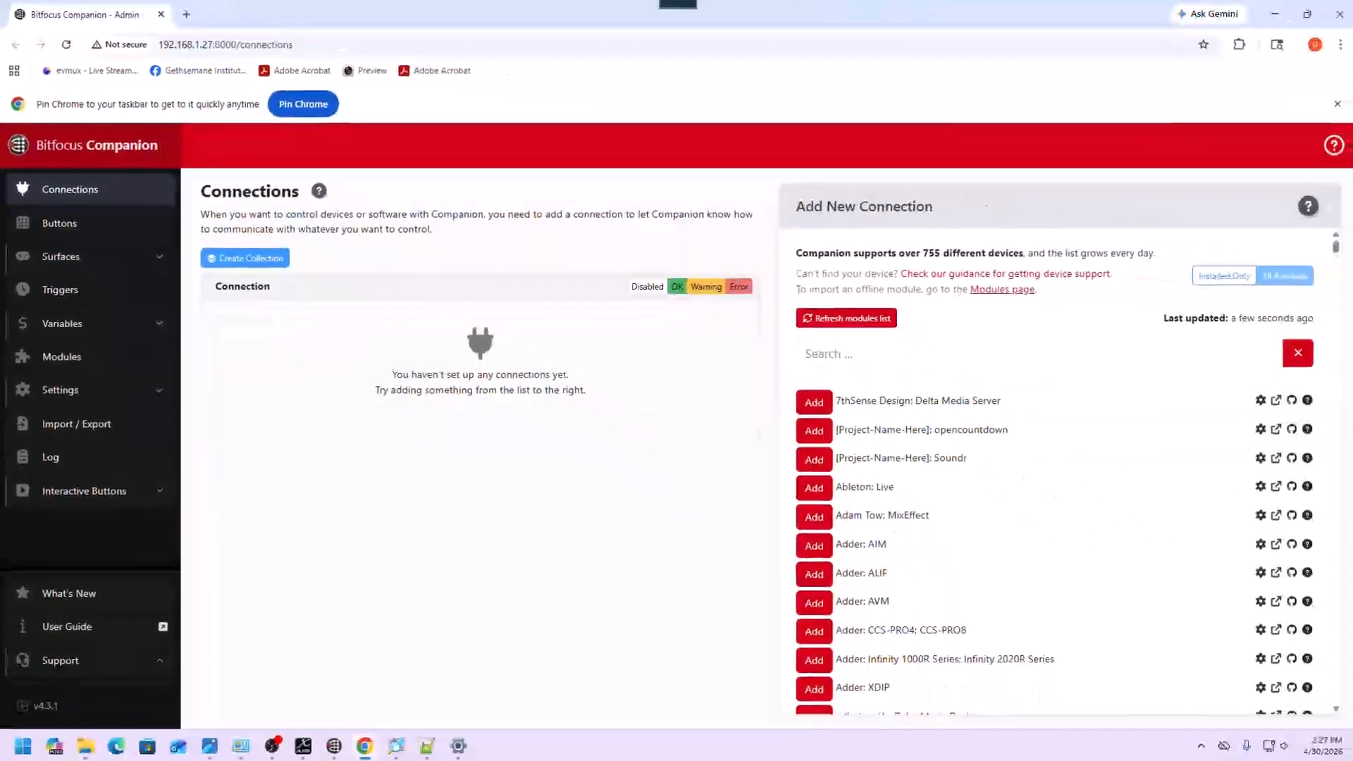
left_click(916, 353)
type("obs")
left_click(812, 402)
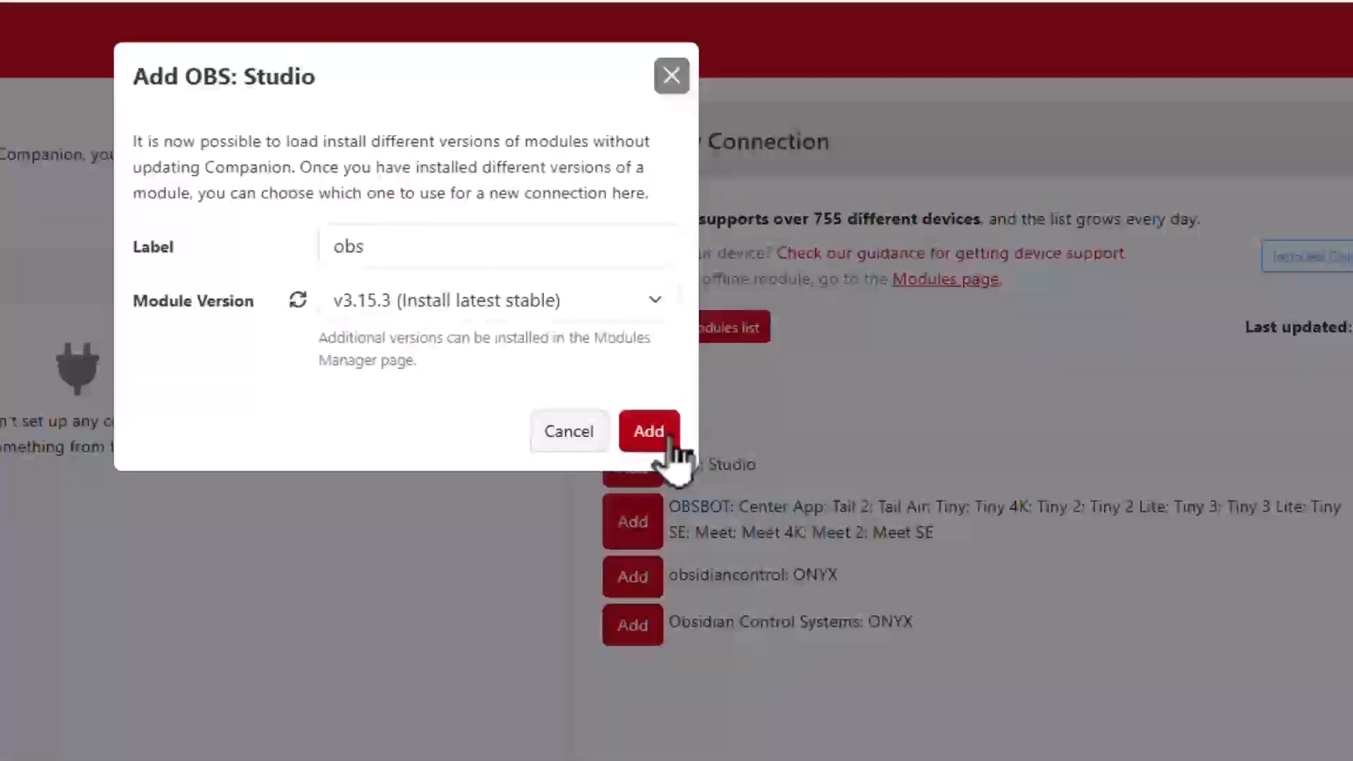
left_click(815, 385)
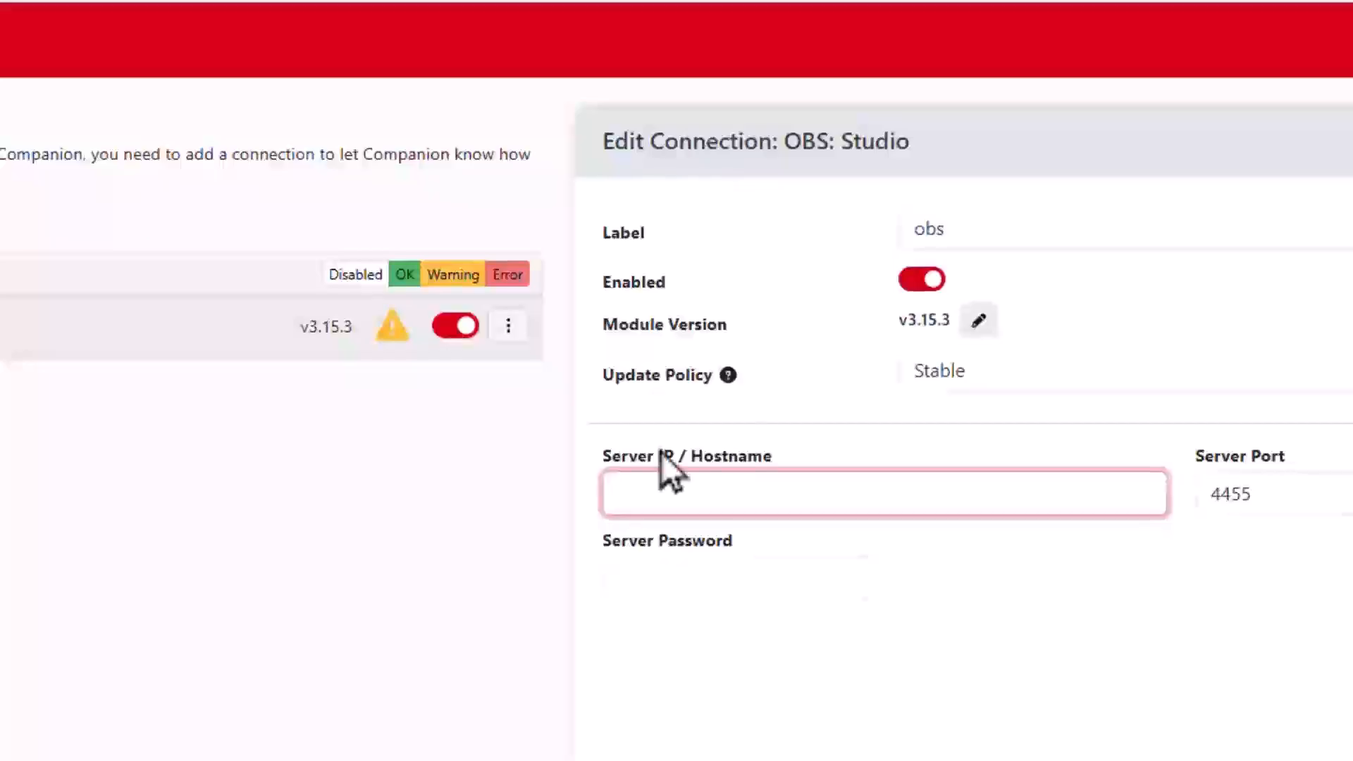
Save the OBS connection's server address as 192.168.1.27, cross-checking the Notepad++ IP notes
type("19")
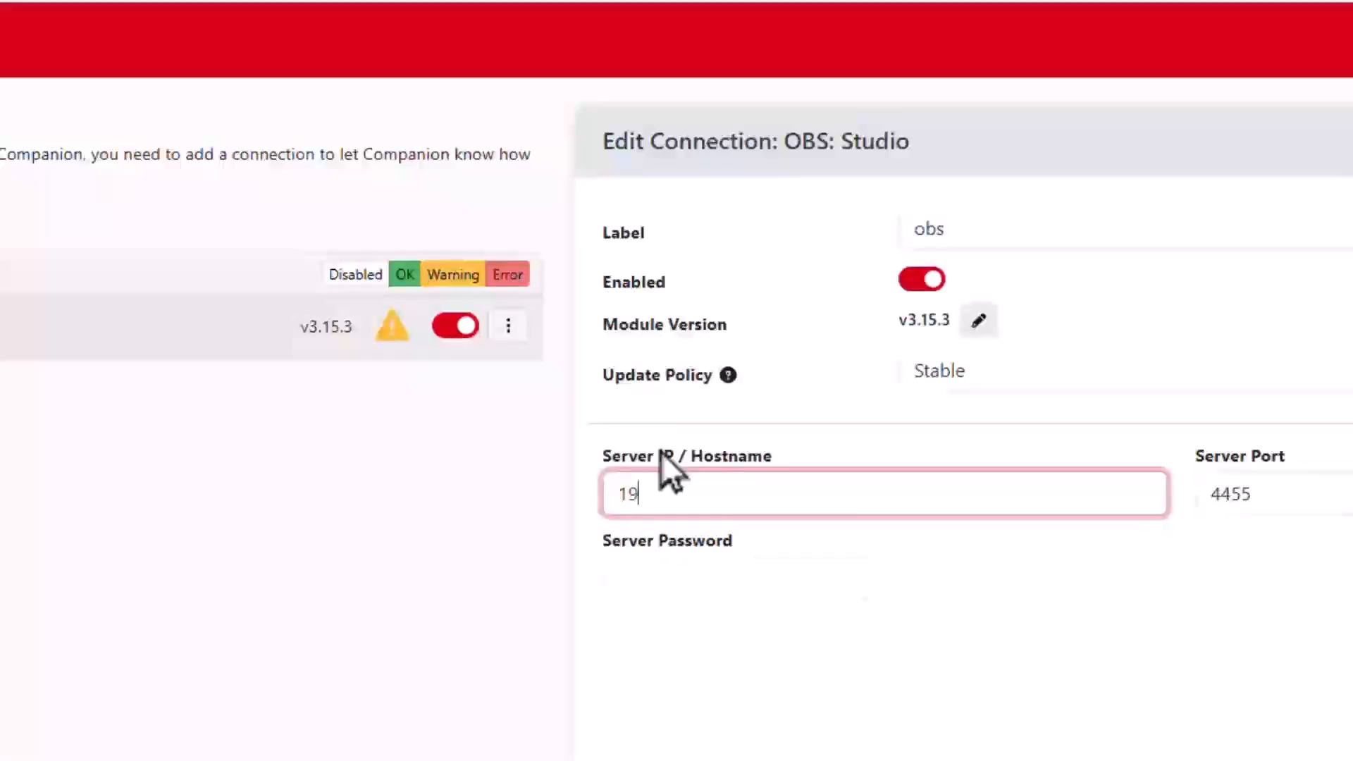
type("2.168.1.27")
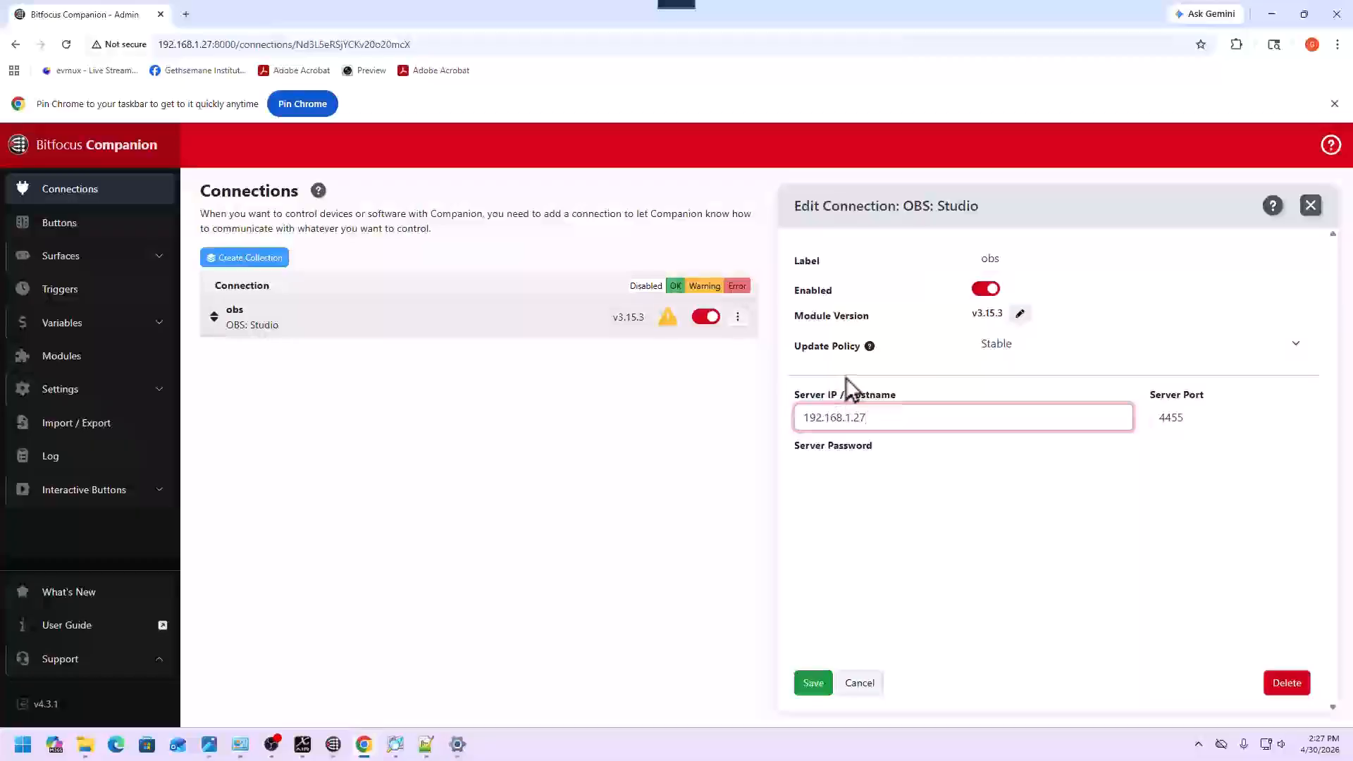
left_click(813, 682)
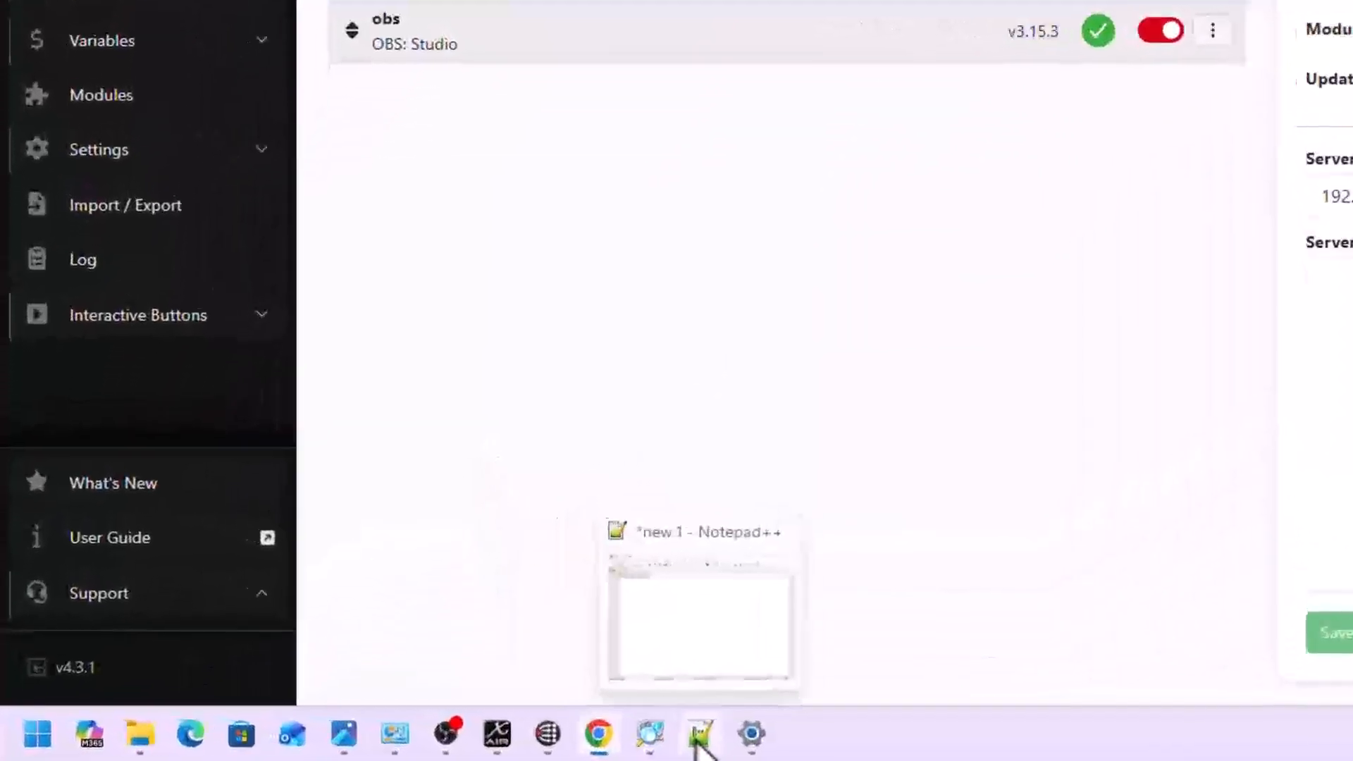
left_click(429, 749)
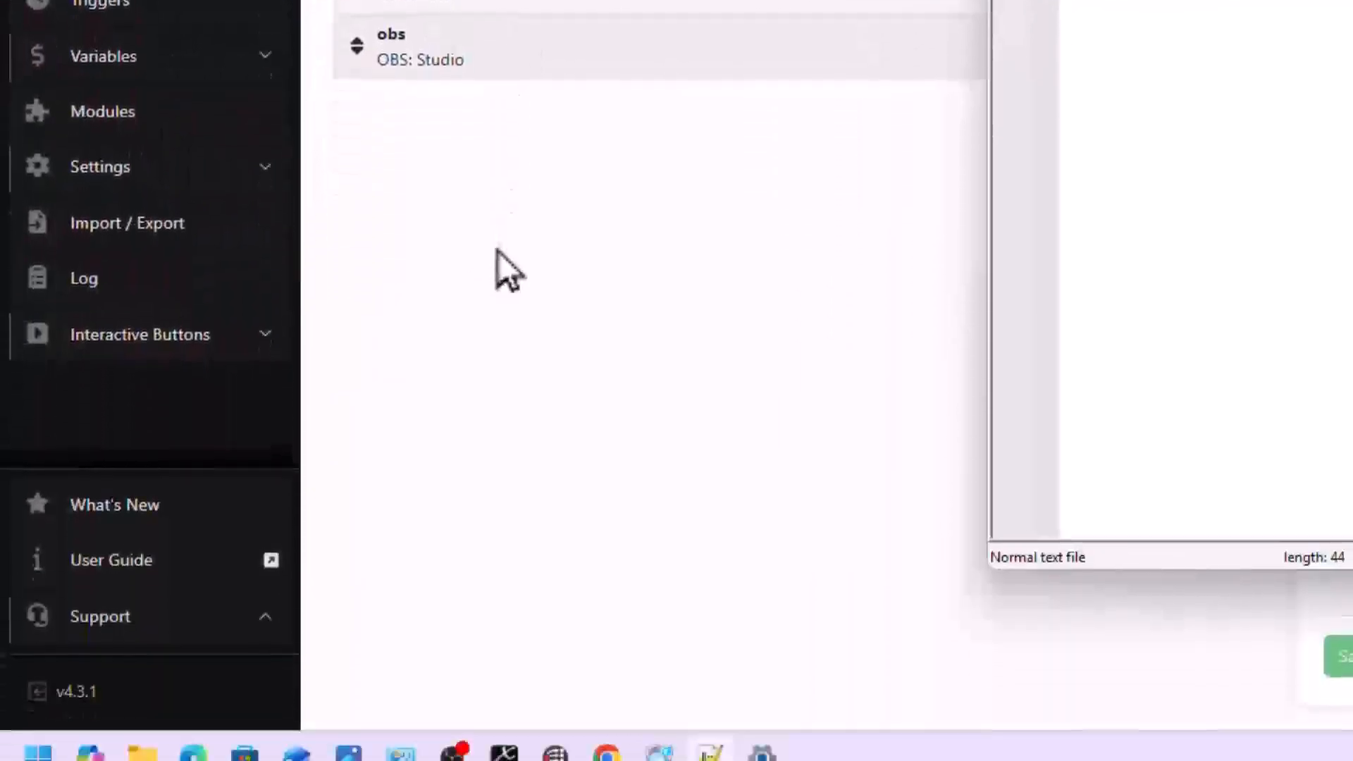
left_click(502, 250)
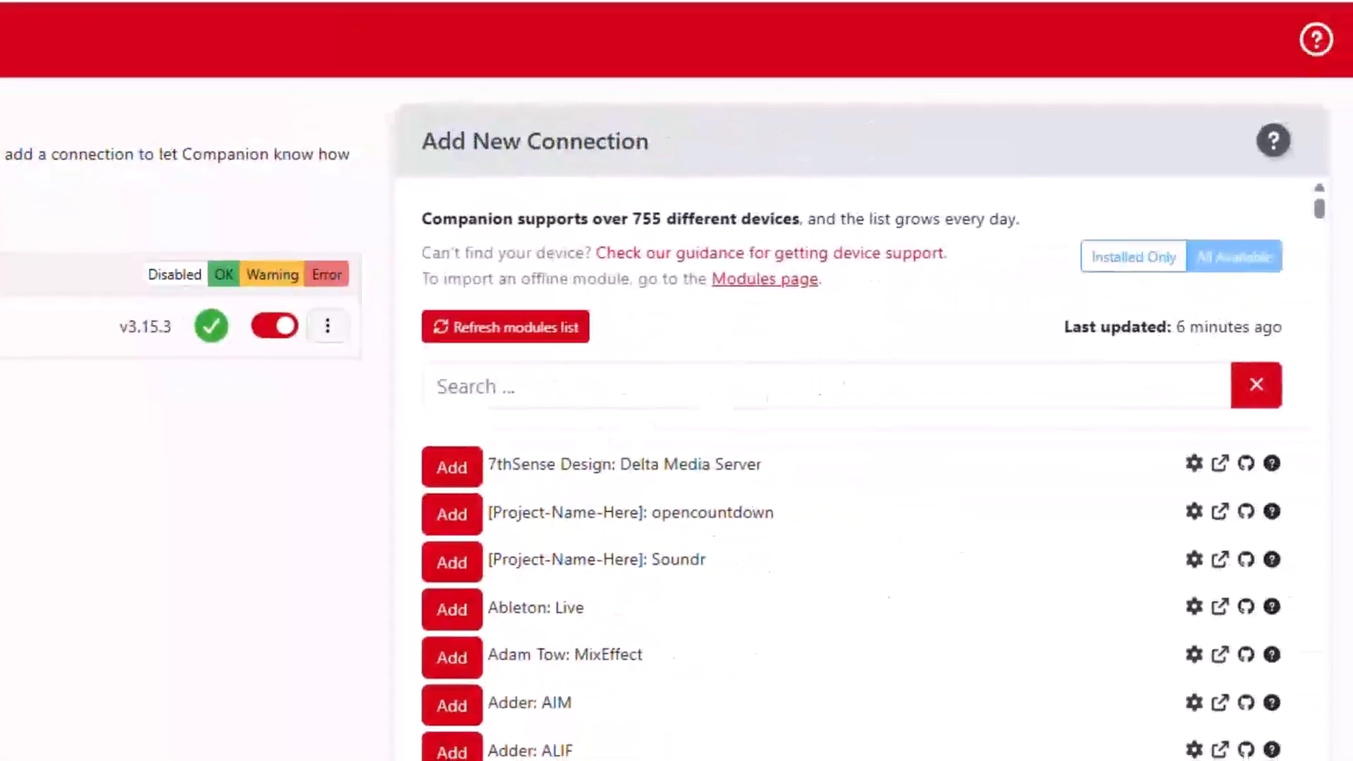
Search modules for 'ptz' and add PTZoptics: VISCA with Camera IP 192.168.1.21
left_click(652, 386)
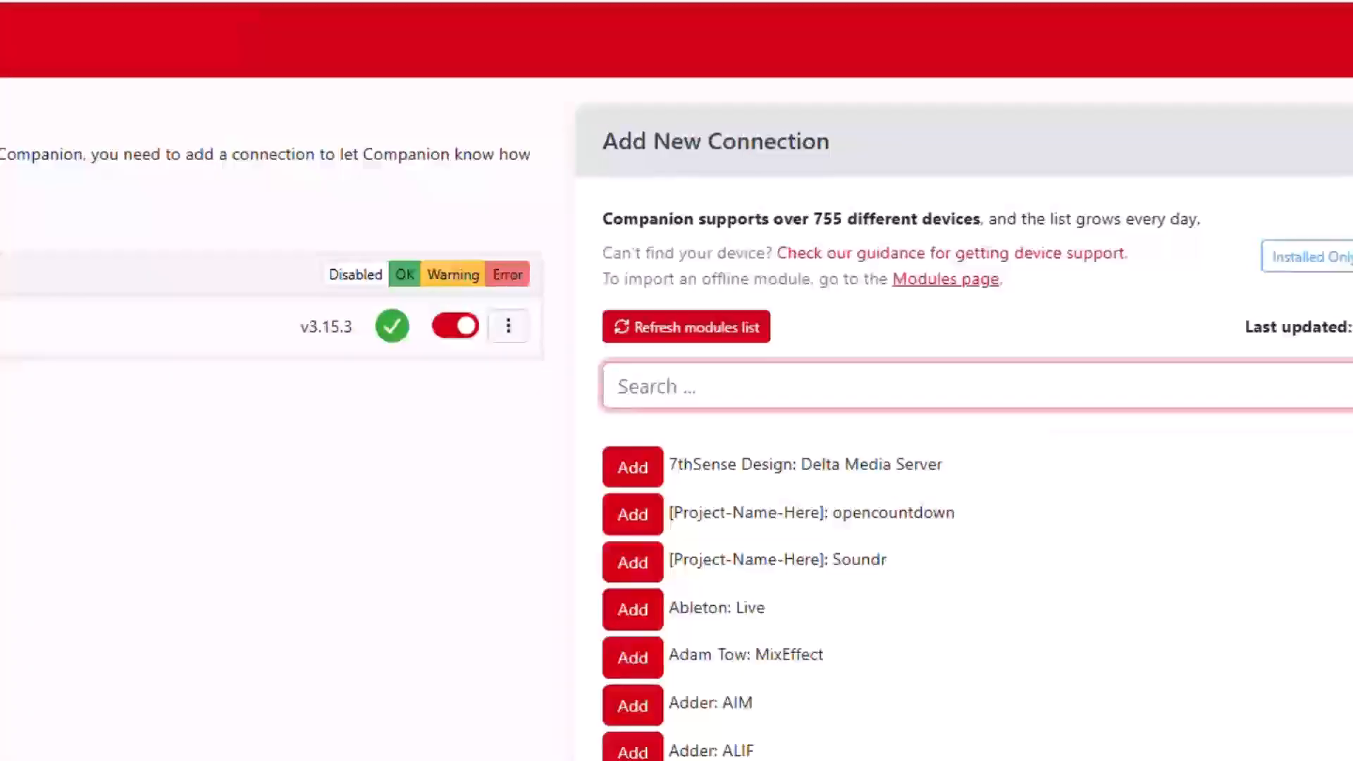
type("ptz")
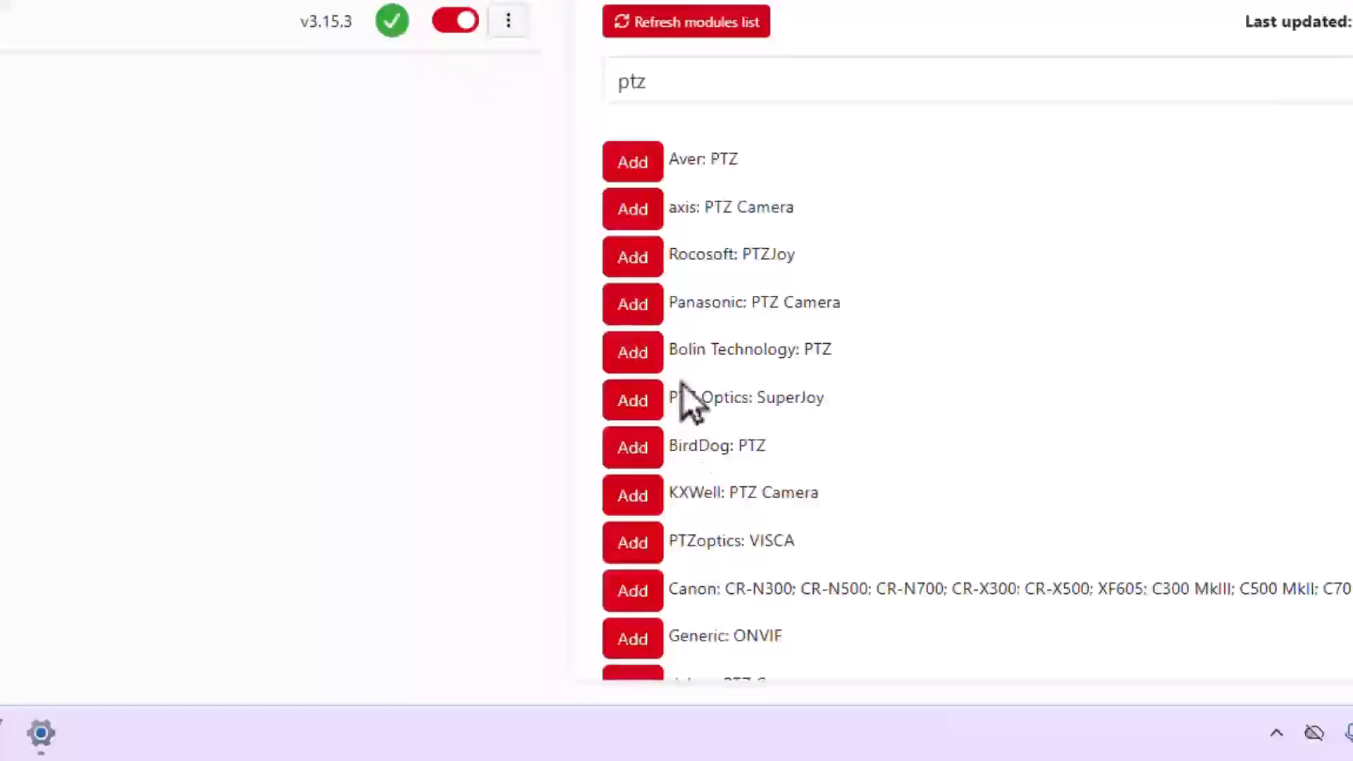
left_click(652, 156)
left_click(648, 127)
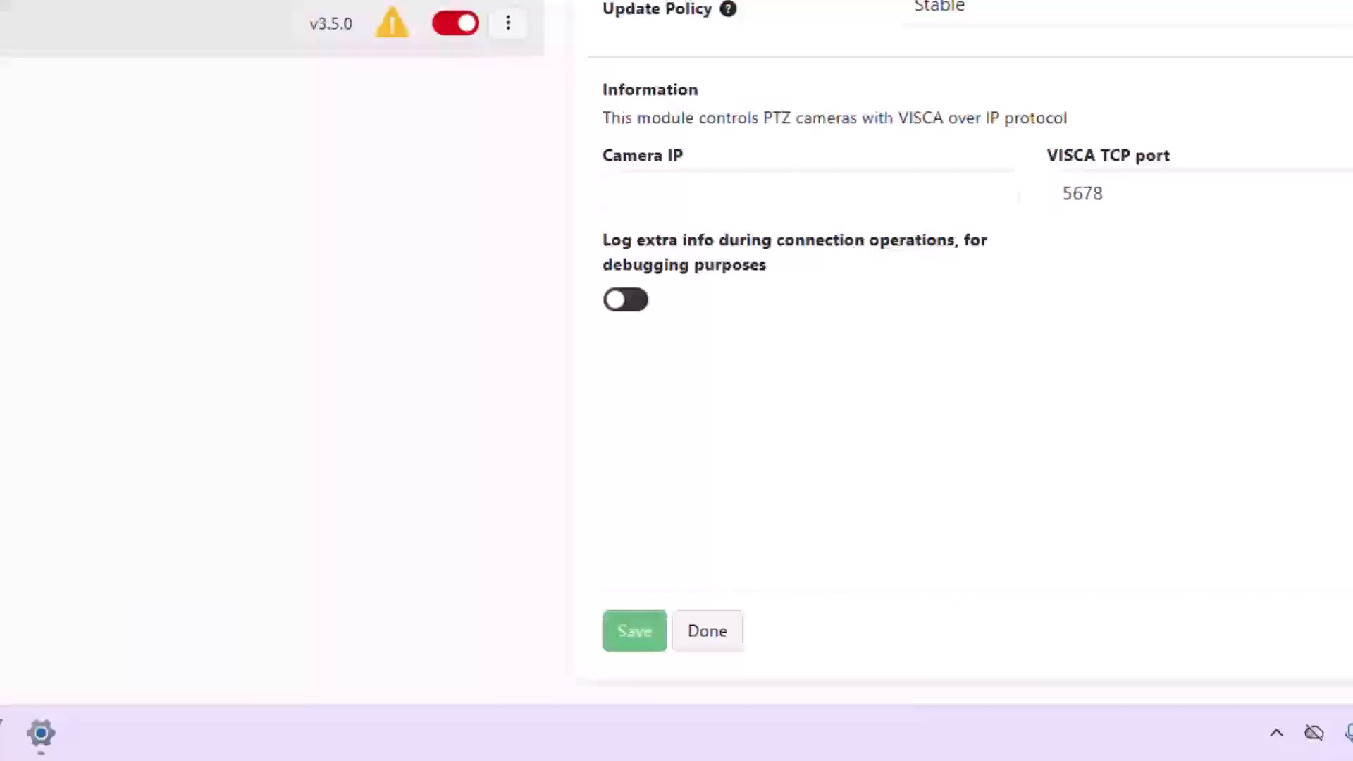
left_click(660, 185)
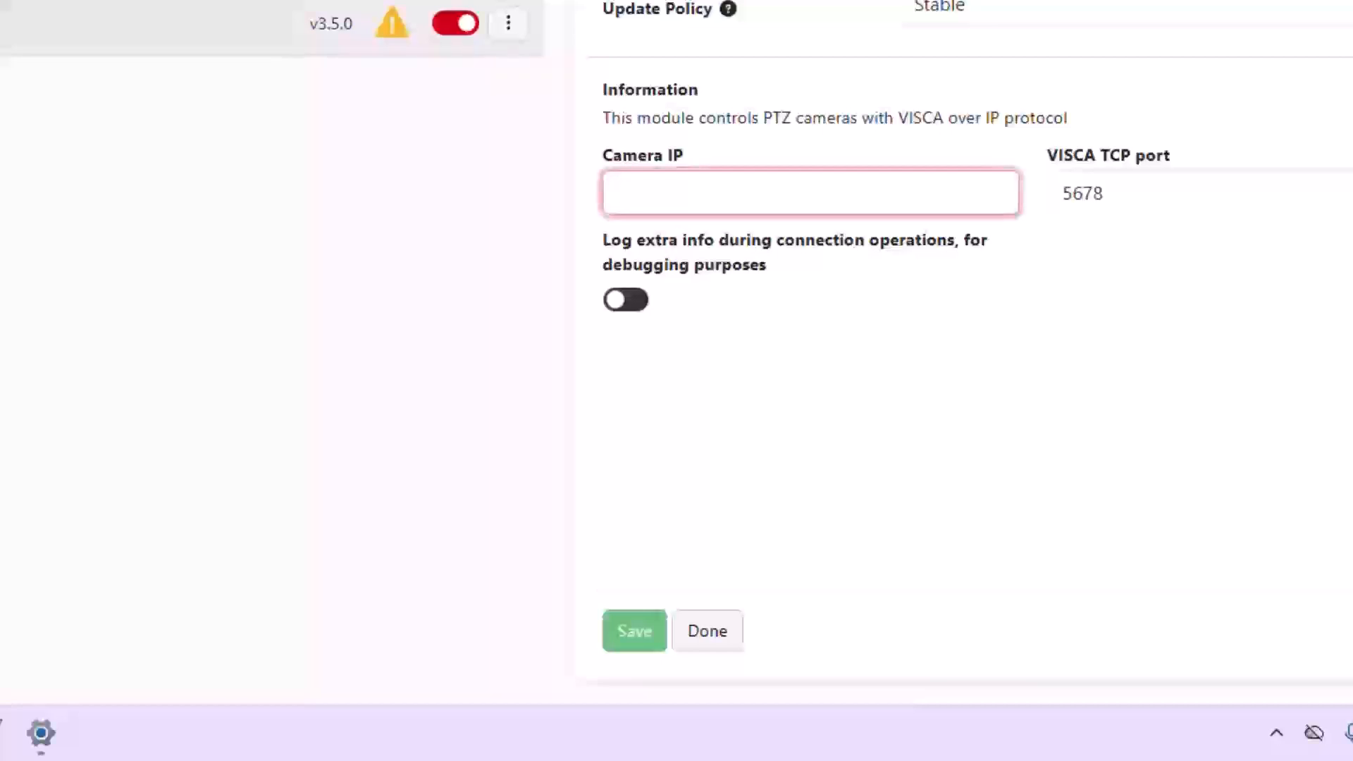
type("1")
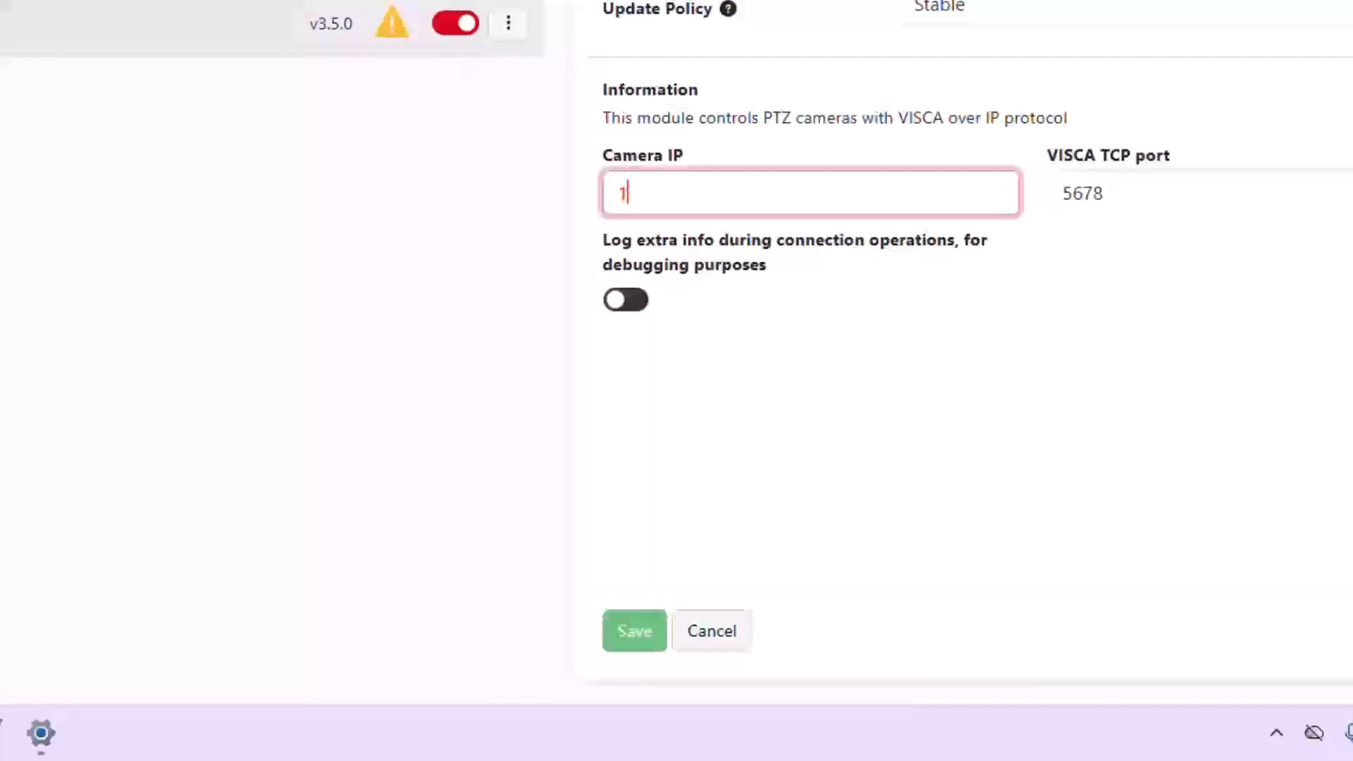
type("92.168.1.2")
type("1")
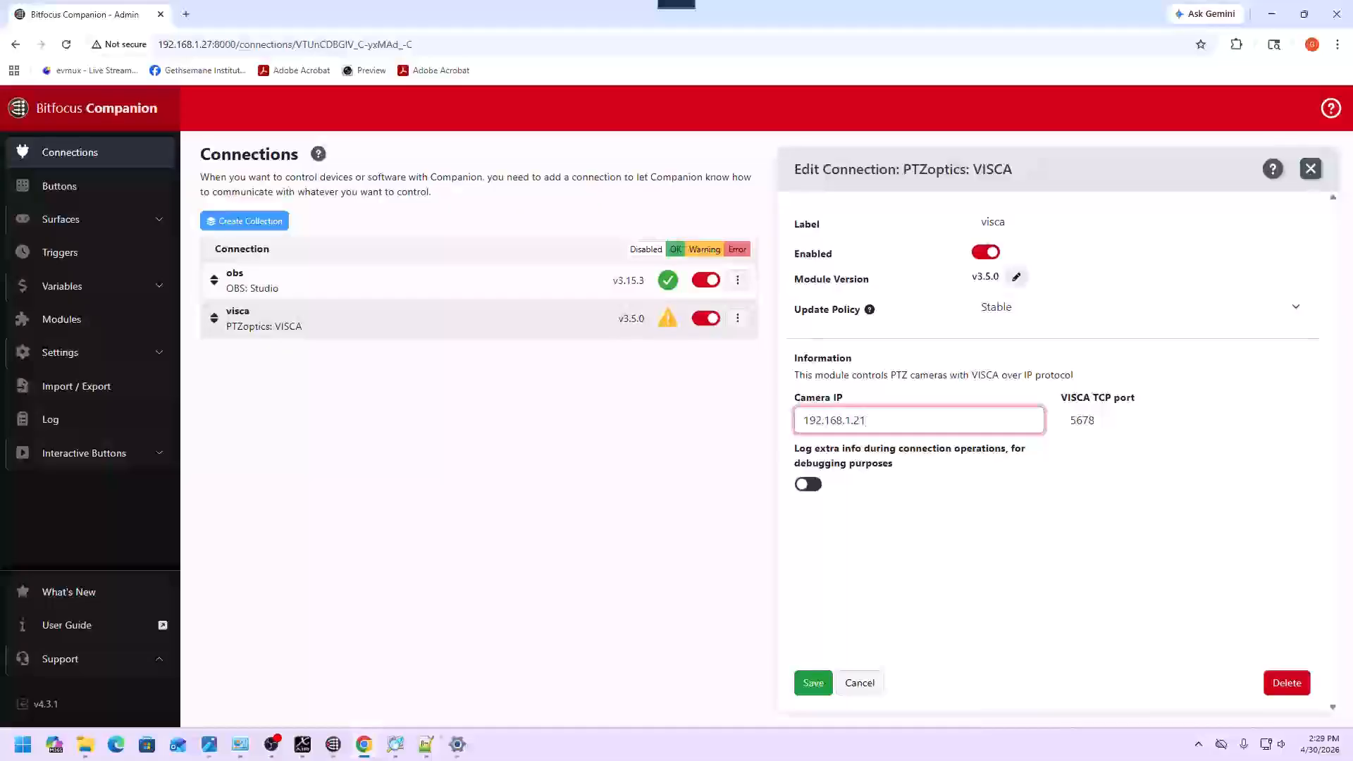
key("Return")
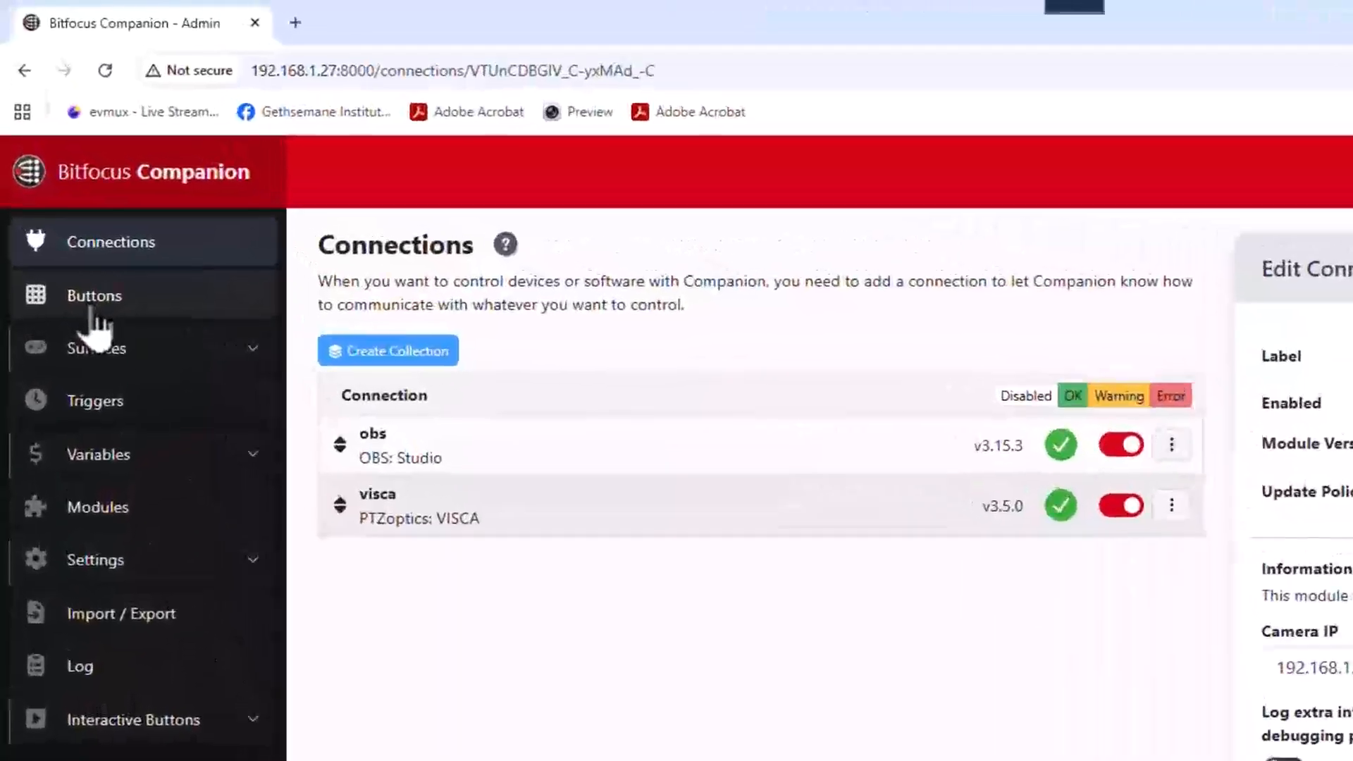
On the Buttons page, expand the visca connection's Pan/Tilt presets
left_click(93, 303)
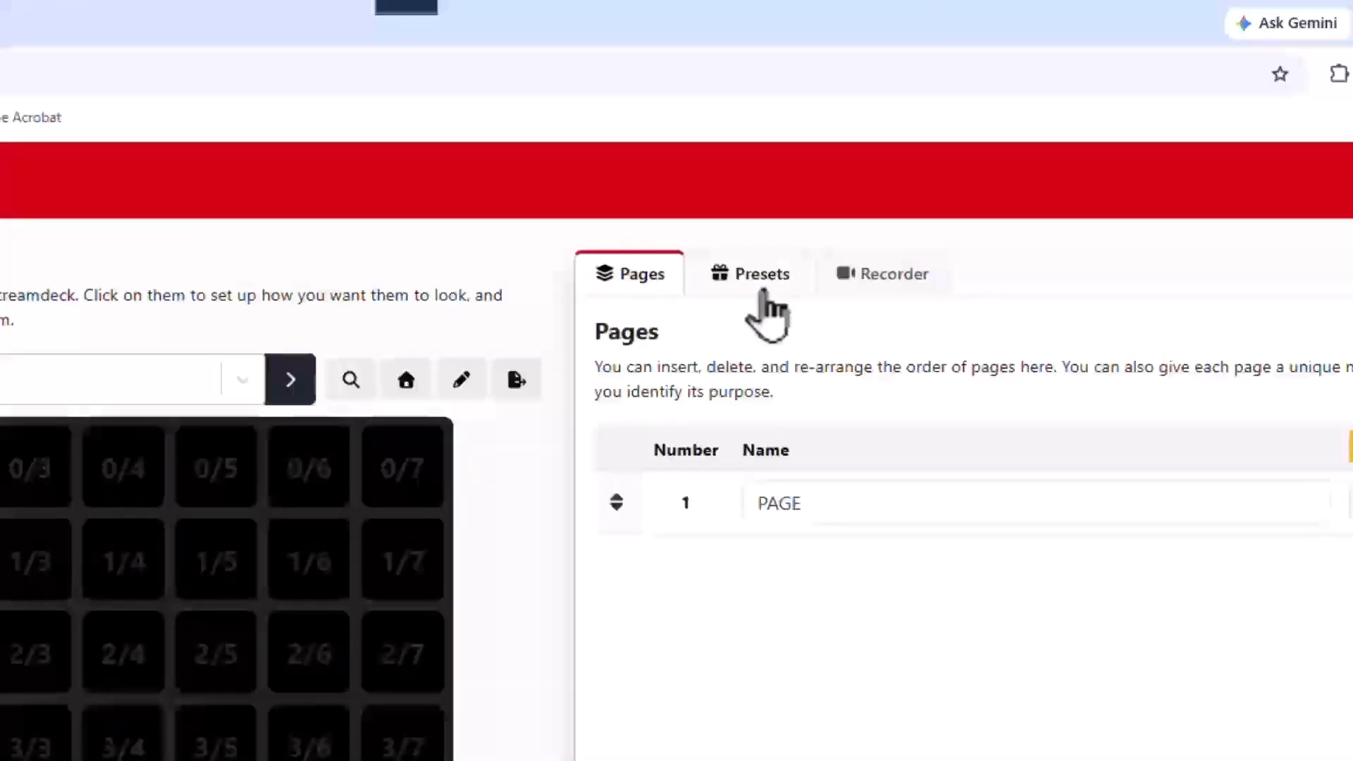
left_click(861, 196)
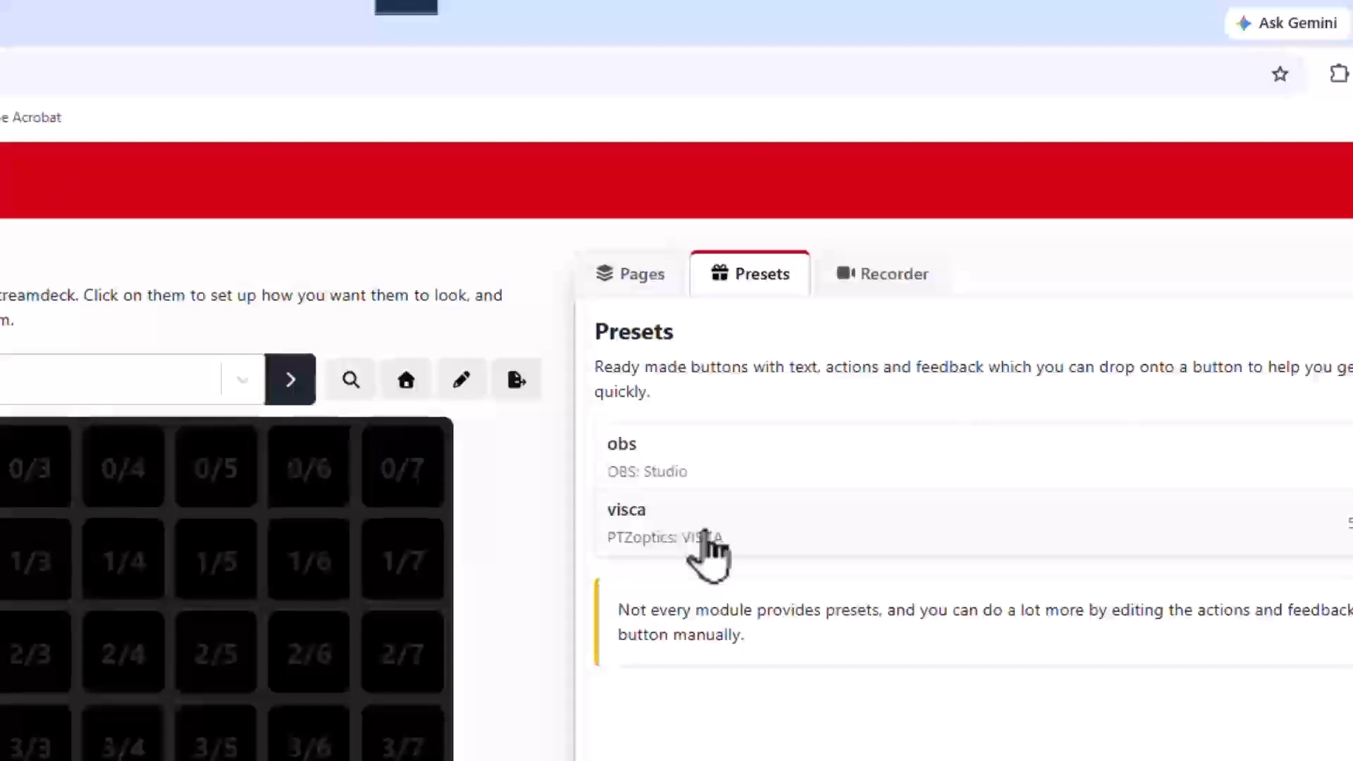
left_click(704, 536)
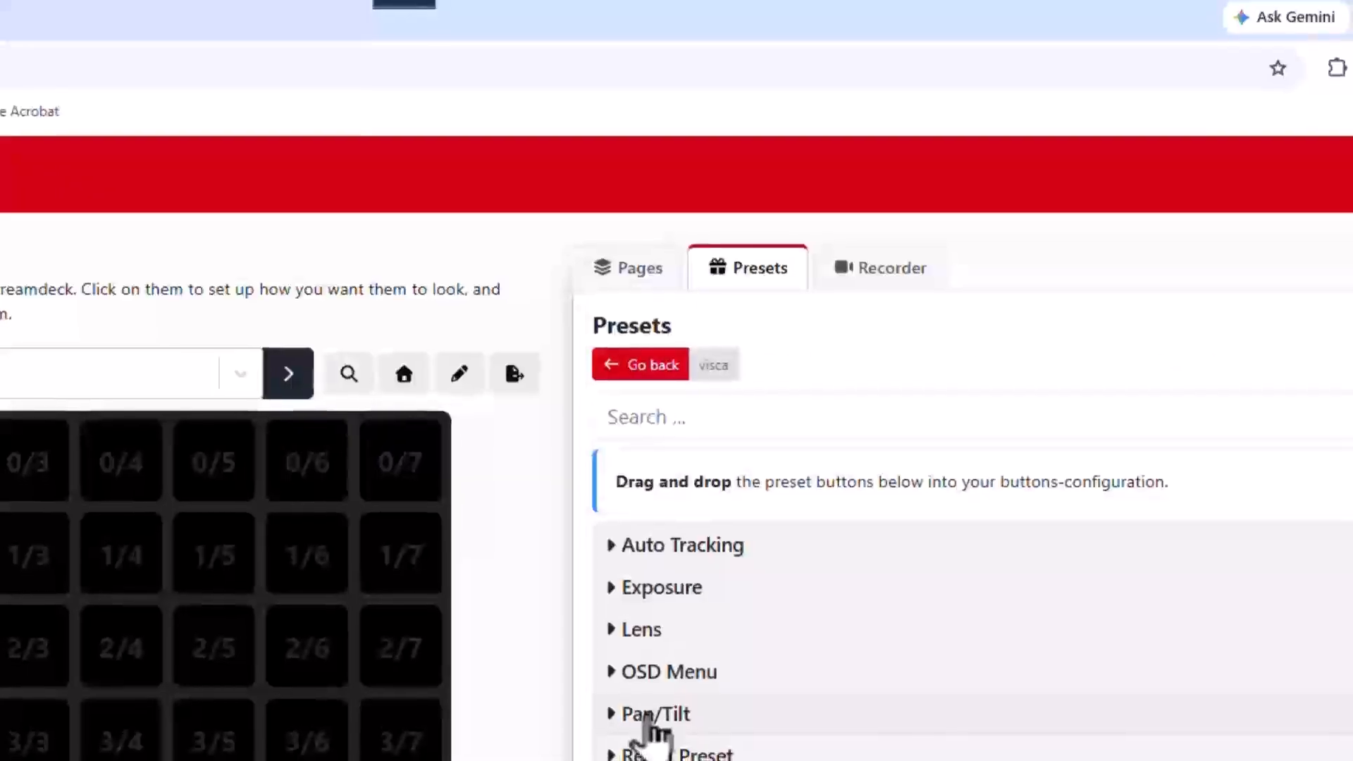
left_click(652, 723)
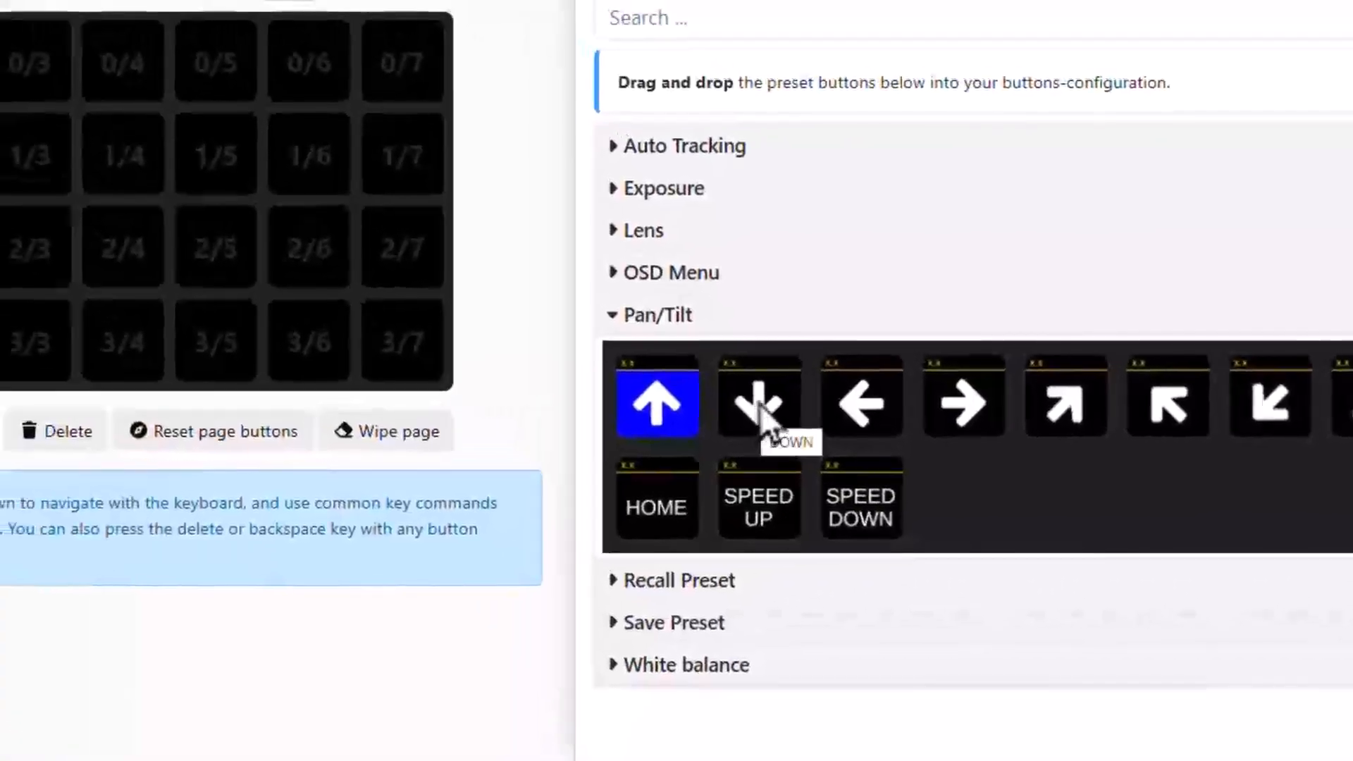
Place the tilt-down preset in cell 3/6, tilt-up in 1/6 and pan-left in 2/5
left_click_drag(761, 416, 316, 355)
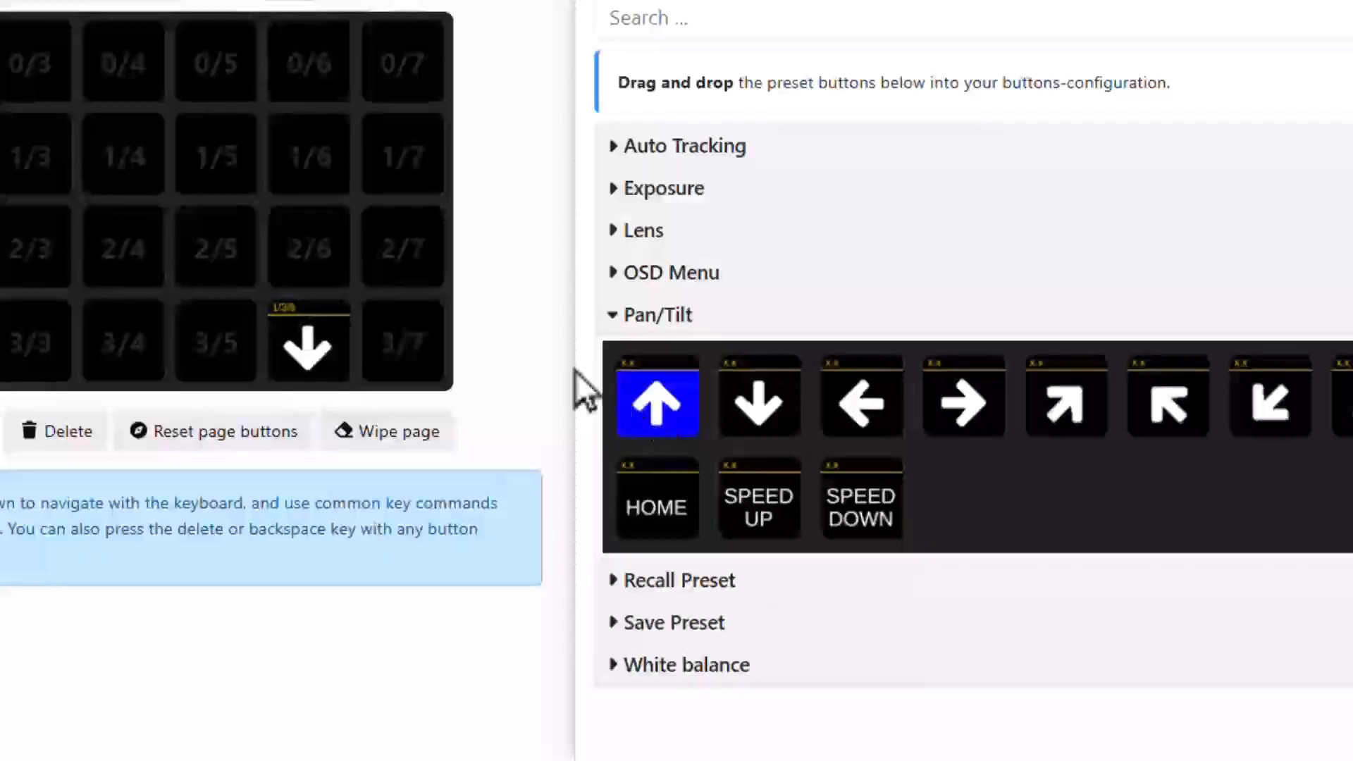
left_click_drag(576, 371, 317, 197)
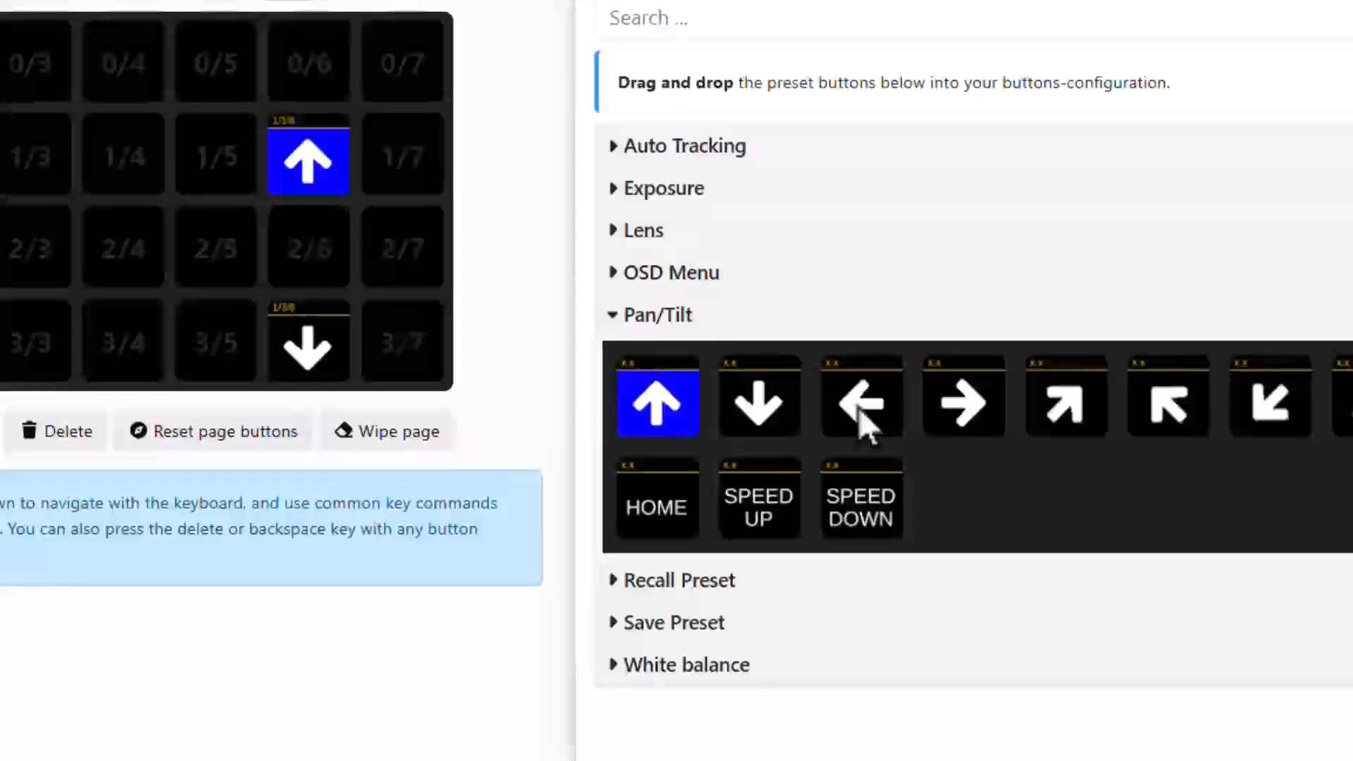
left_click_drag(858, 407, 404, 263)
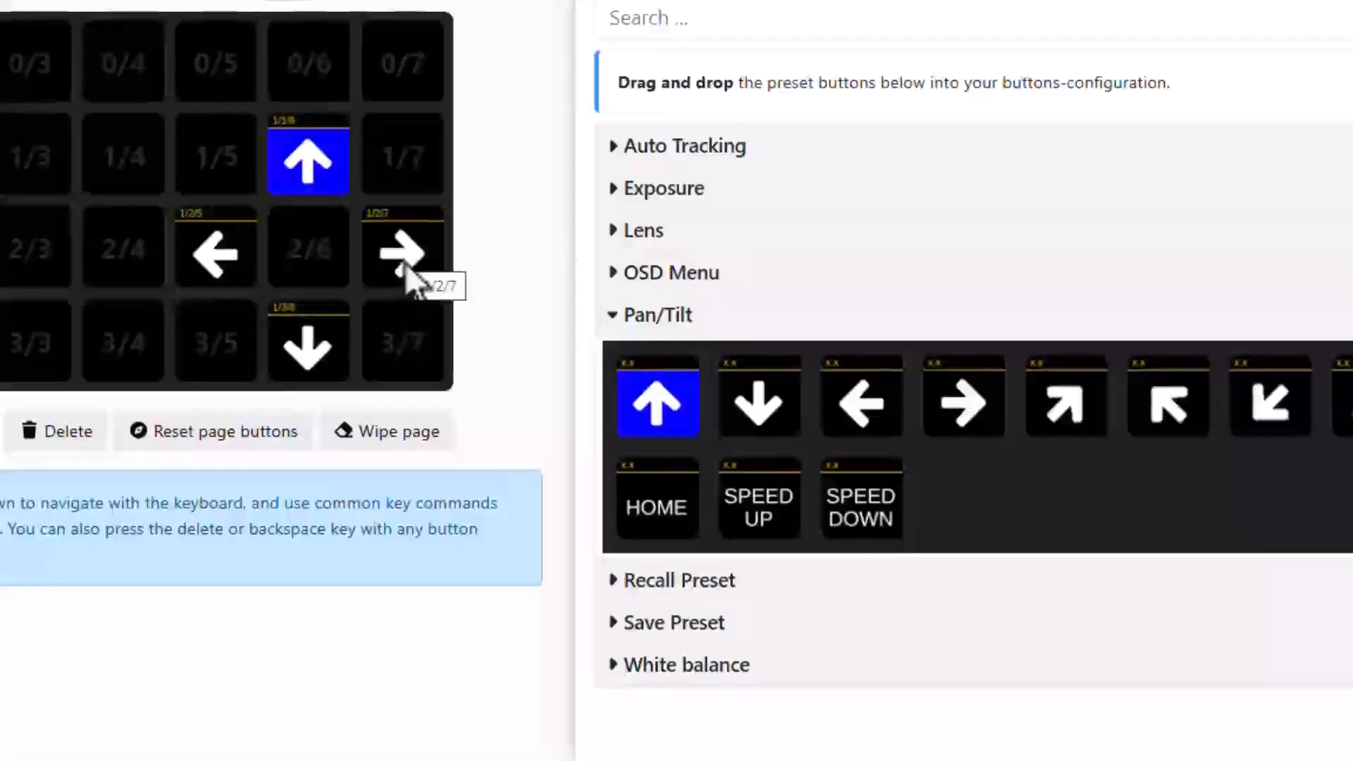
right_click(737, 401)
left_click(732, 404)
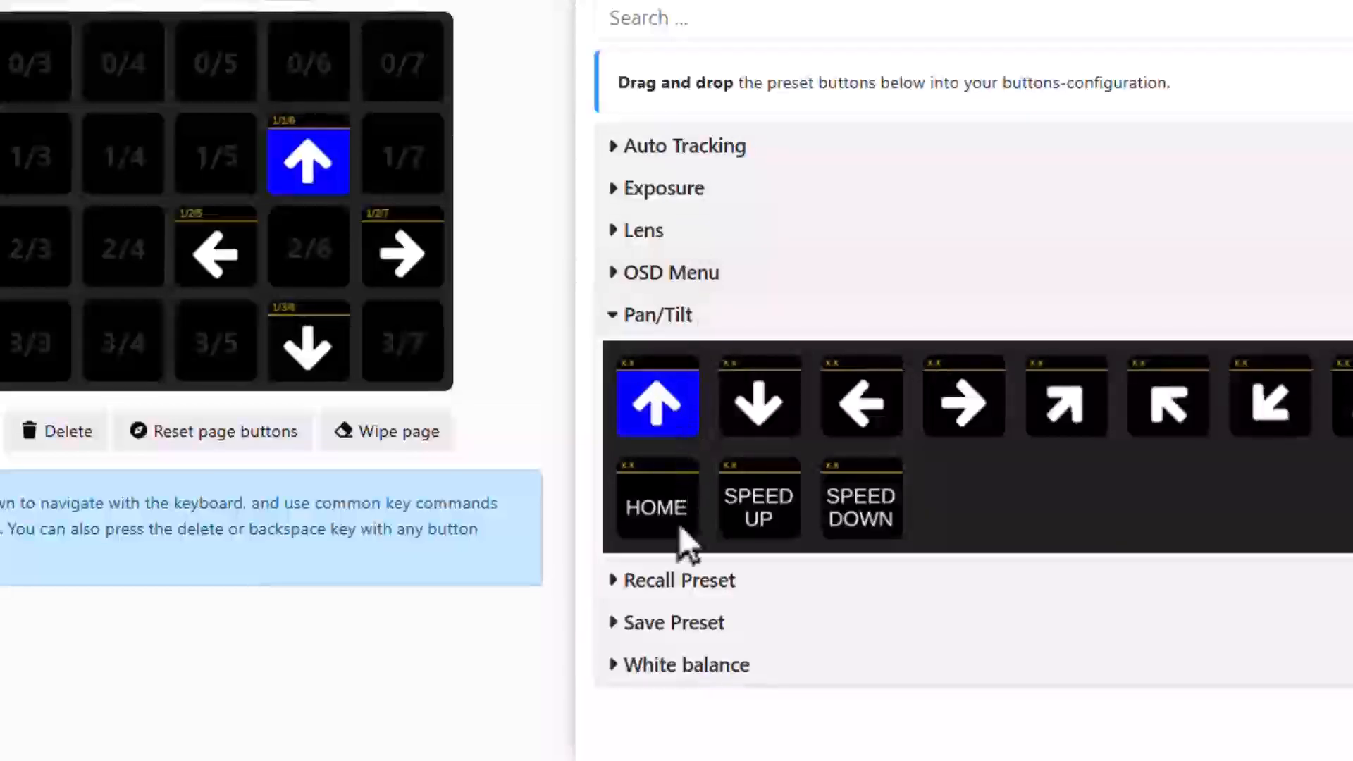
From the Lens presets, place ZOOM IN in cell 1/5 and ZOOM OUT in cell 1/7
left_click(616, 238)
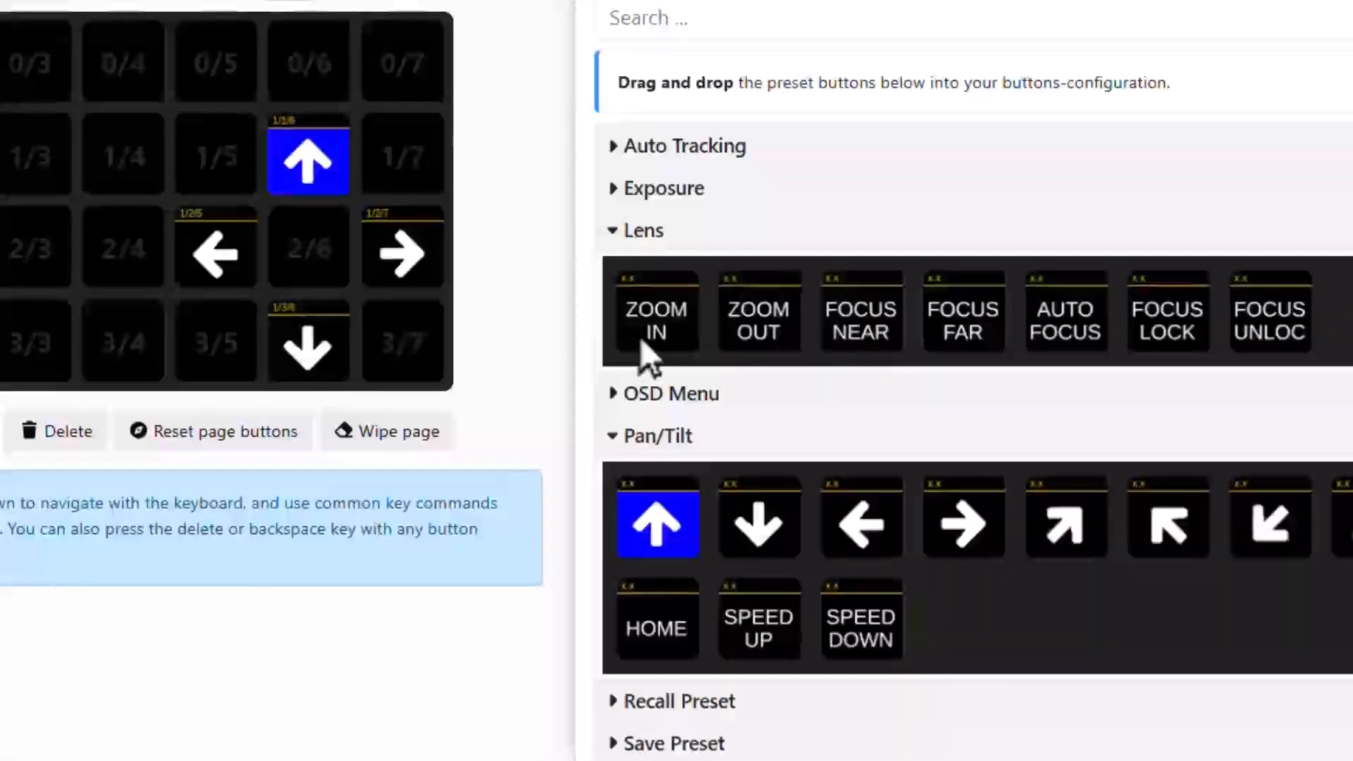
left_click_drag(649, 332, 216, 152)
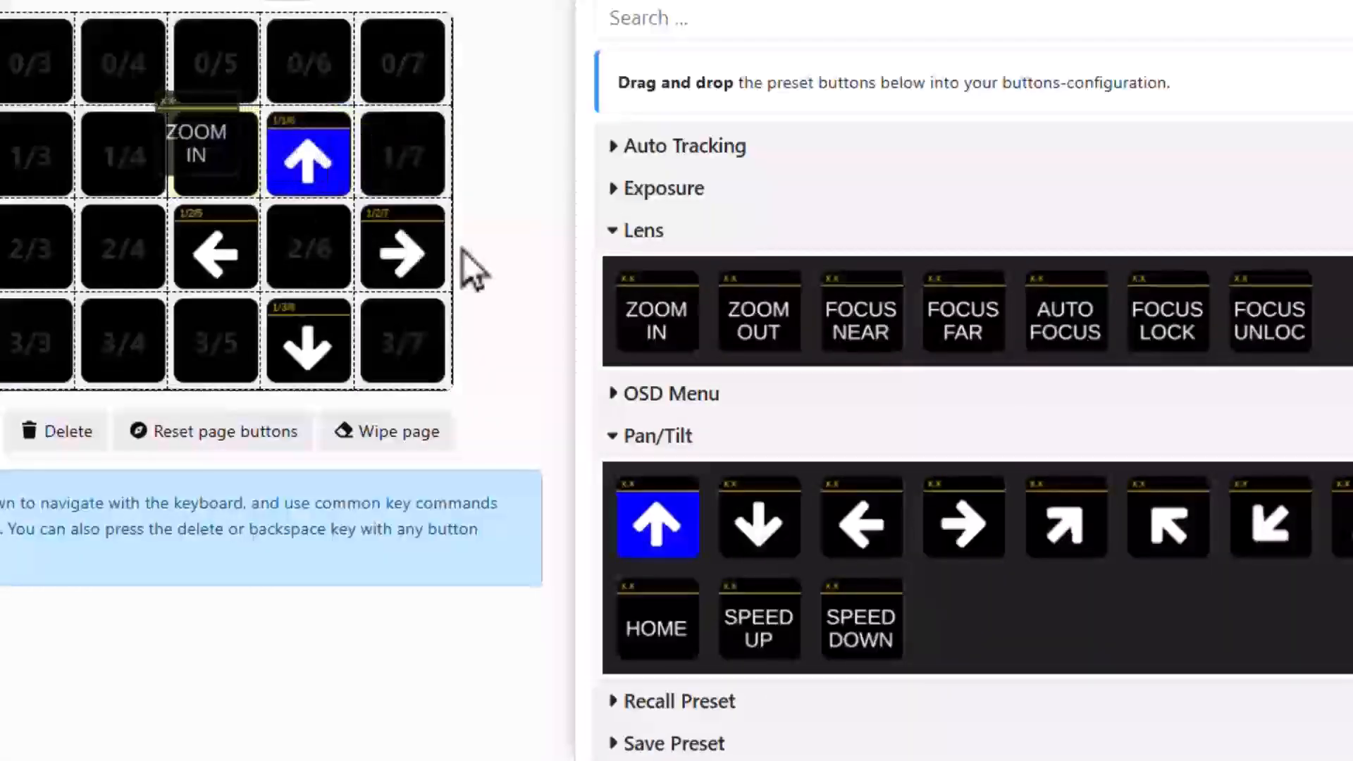
left_click_drag(766, 339, 417, 199)
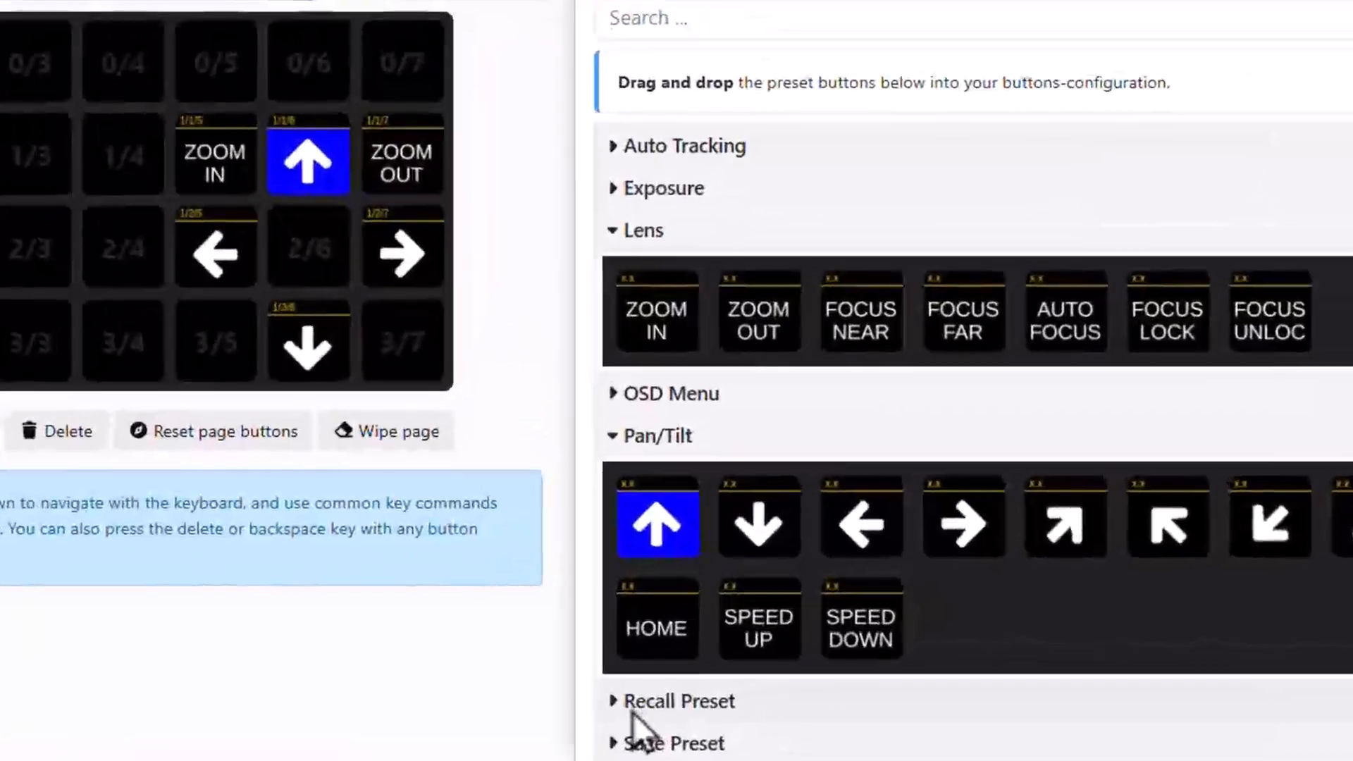
Drag Recall PSET 1–9 into a three-by-three block covering columns 2–4 of rows 1–3
left_click(634, 703)
scroll(803, 486, "down", 7)
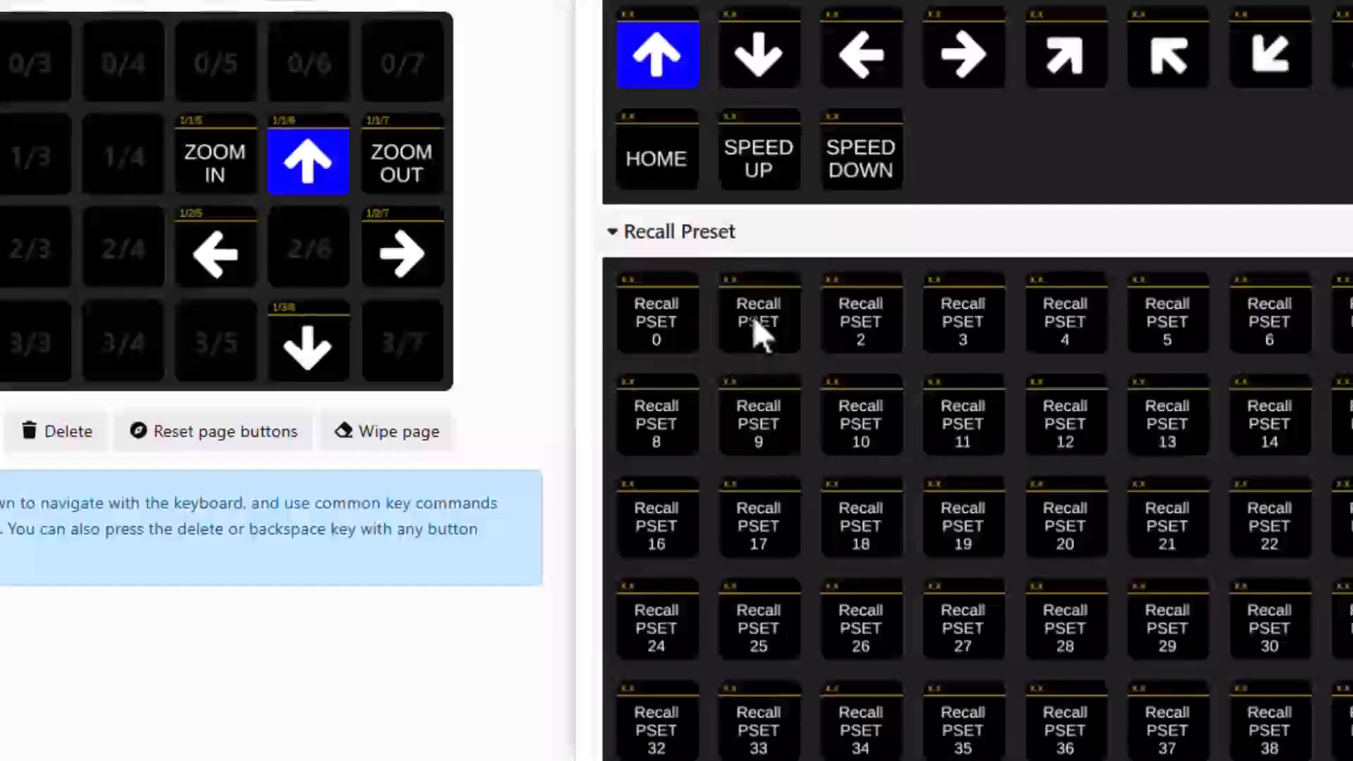
left_click_drag(761, 329, 401, 344)
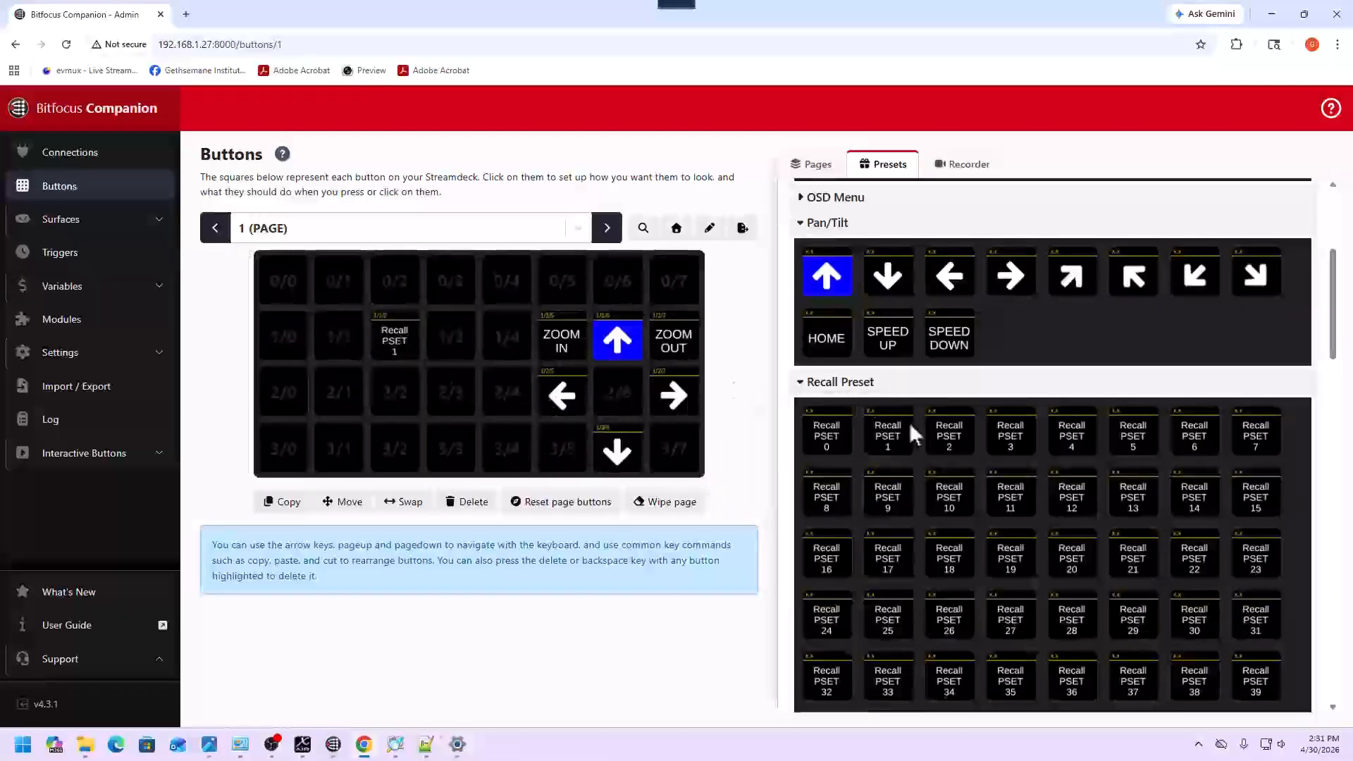
left_click_drag(952, 433, 458, 341)
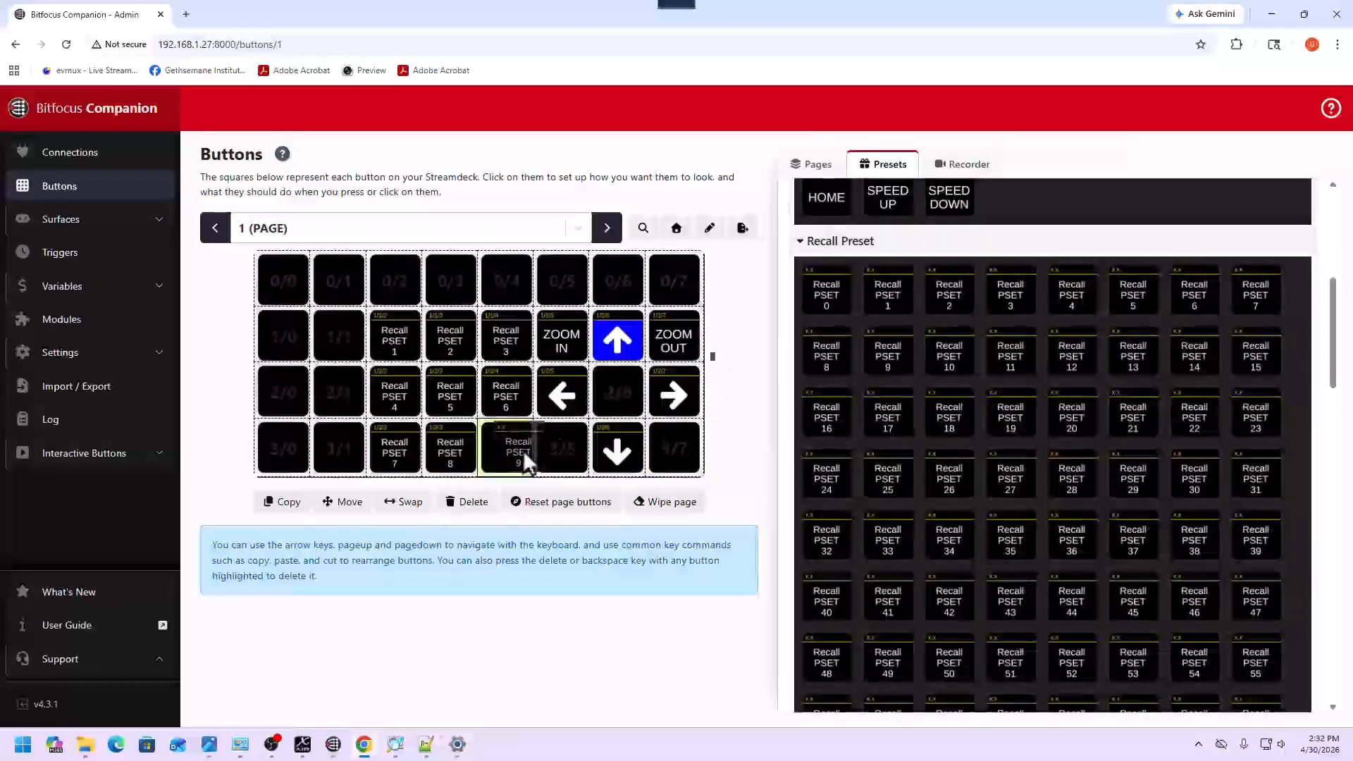
left_click_drag(523, 450, 525, 451)
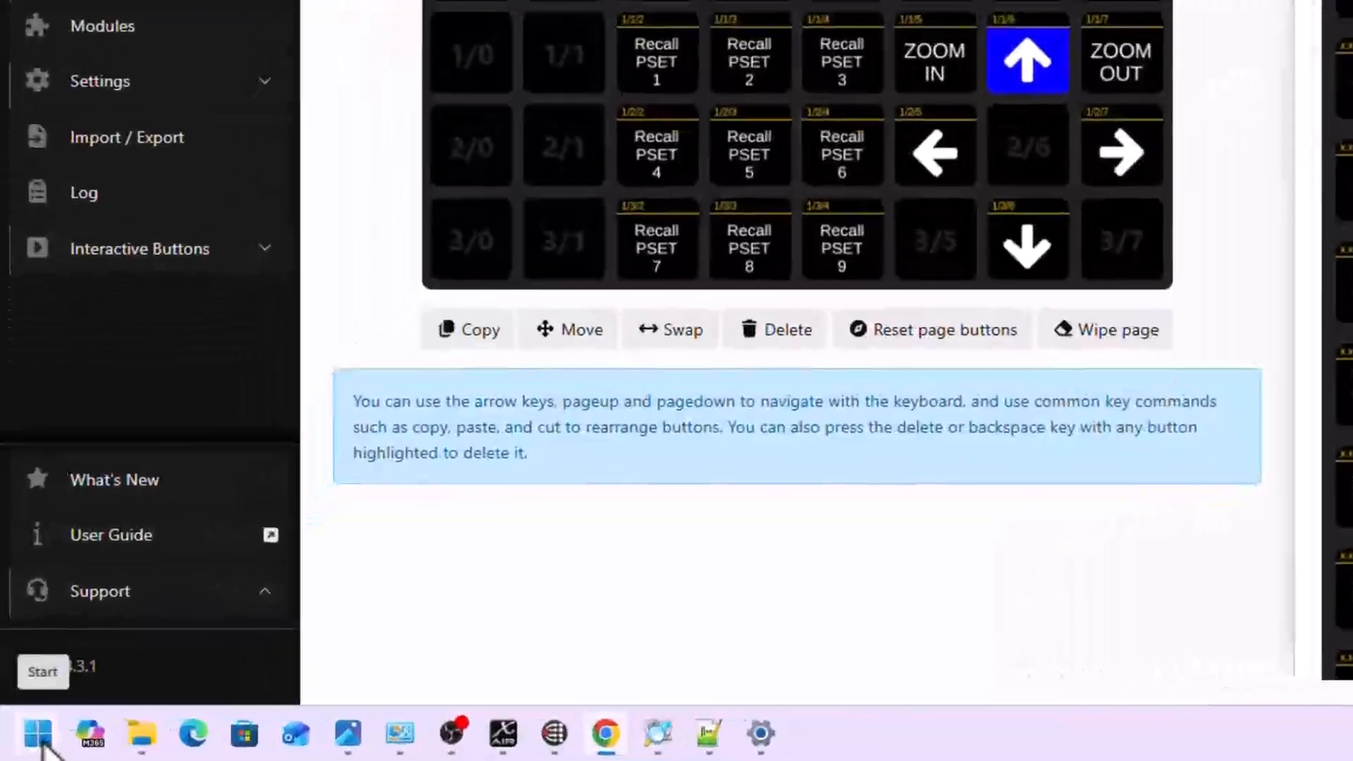
Launch PTZOptics App, select Camera1, and place its window beside the Companion presets
left_click(23, 744)
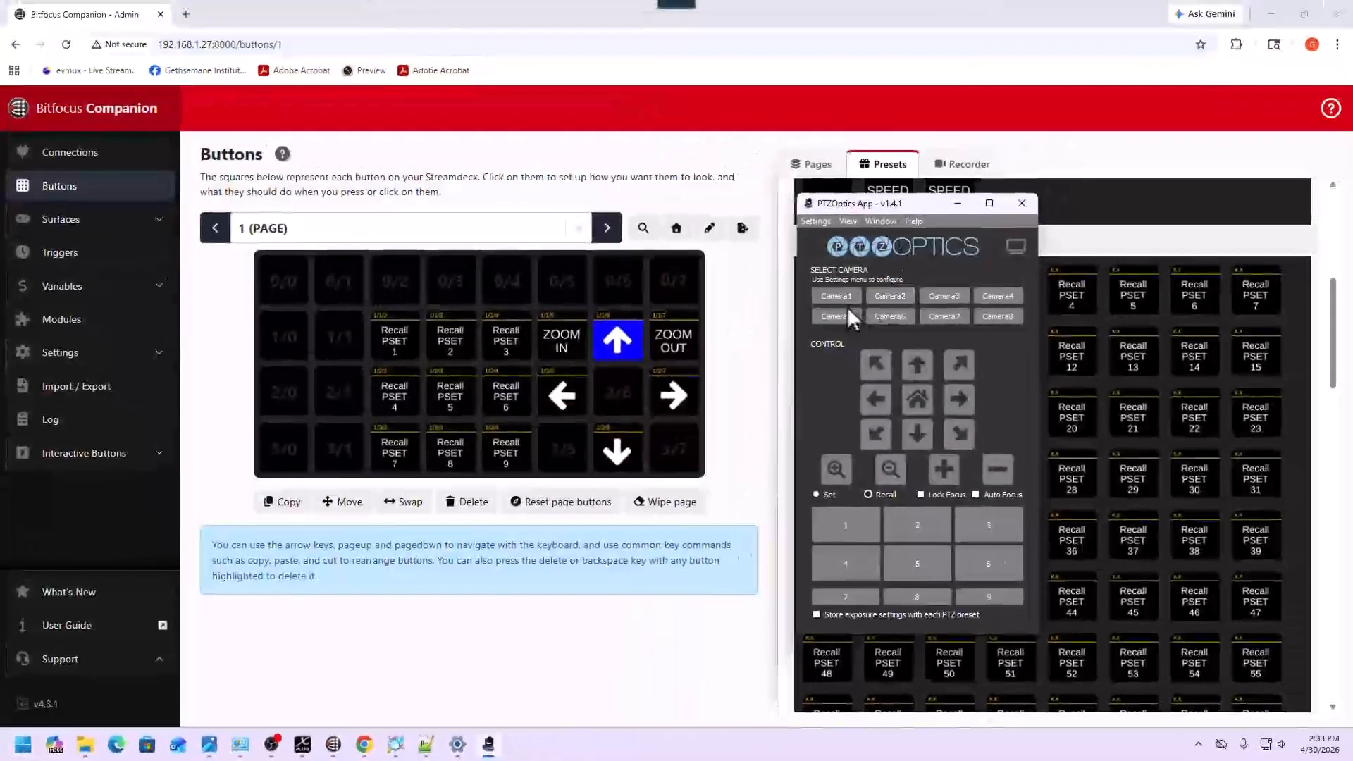
left_click(845, 300)
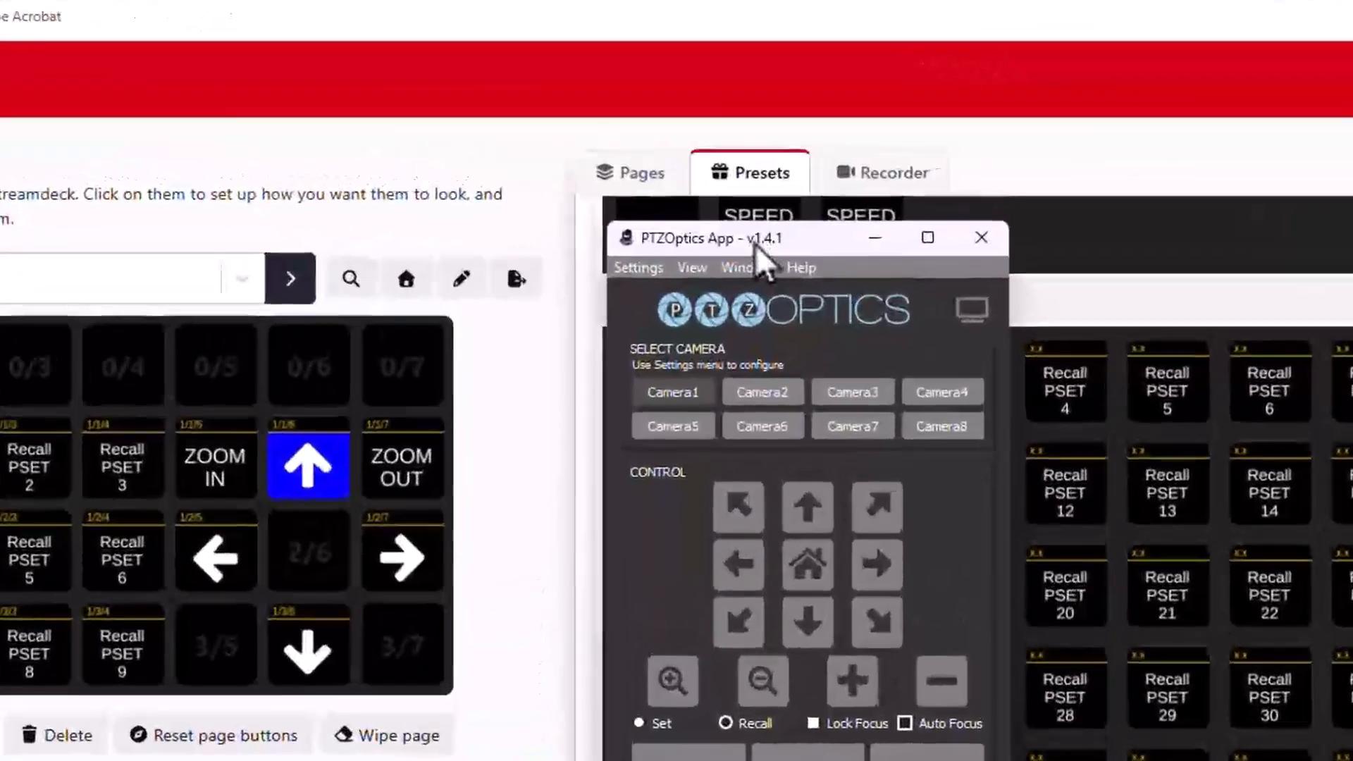
left_click_drag(755, 244, 713, 234)
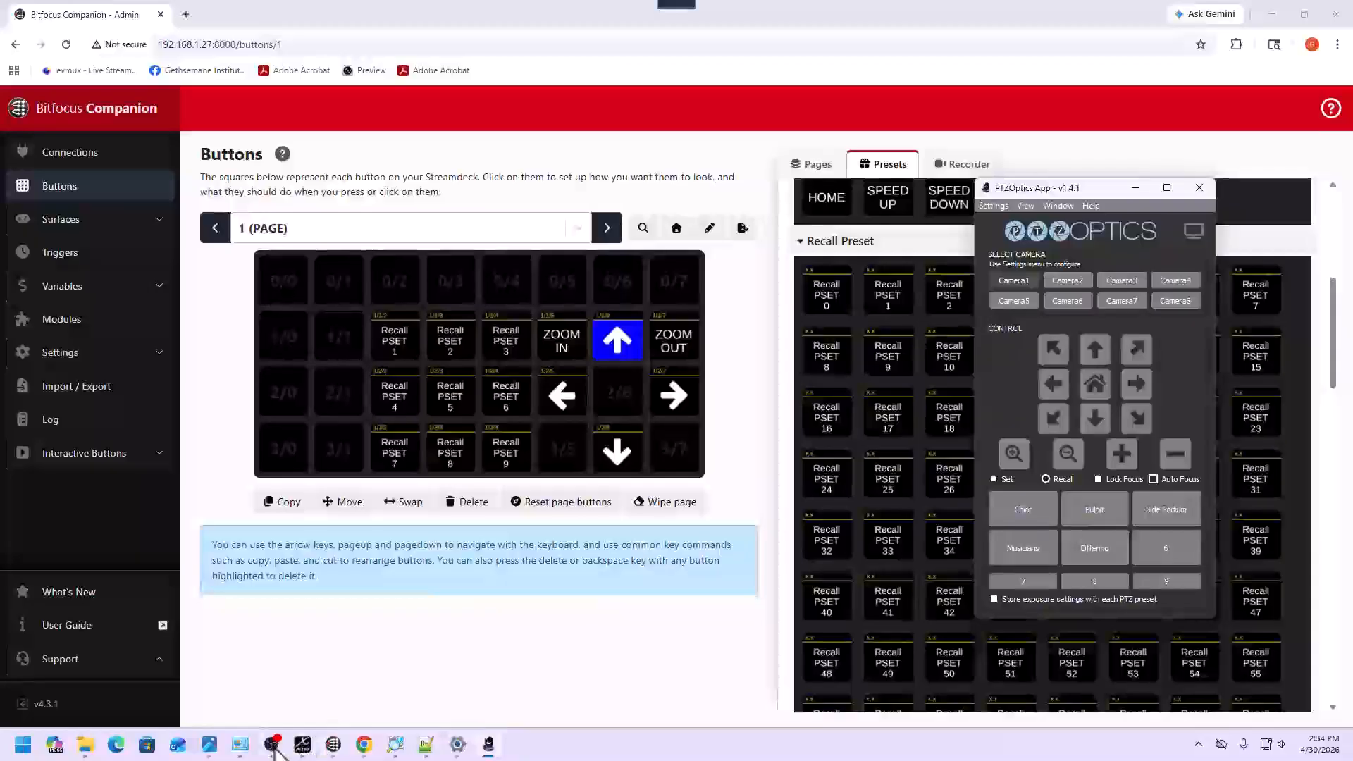
left_click(276, 749)
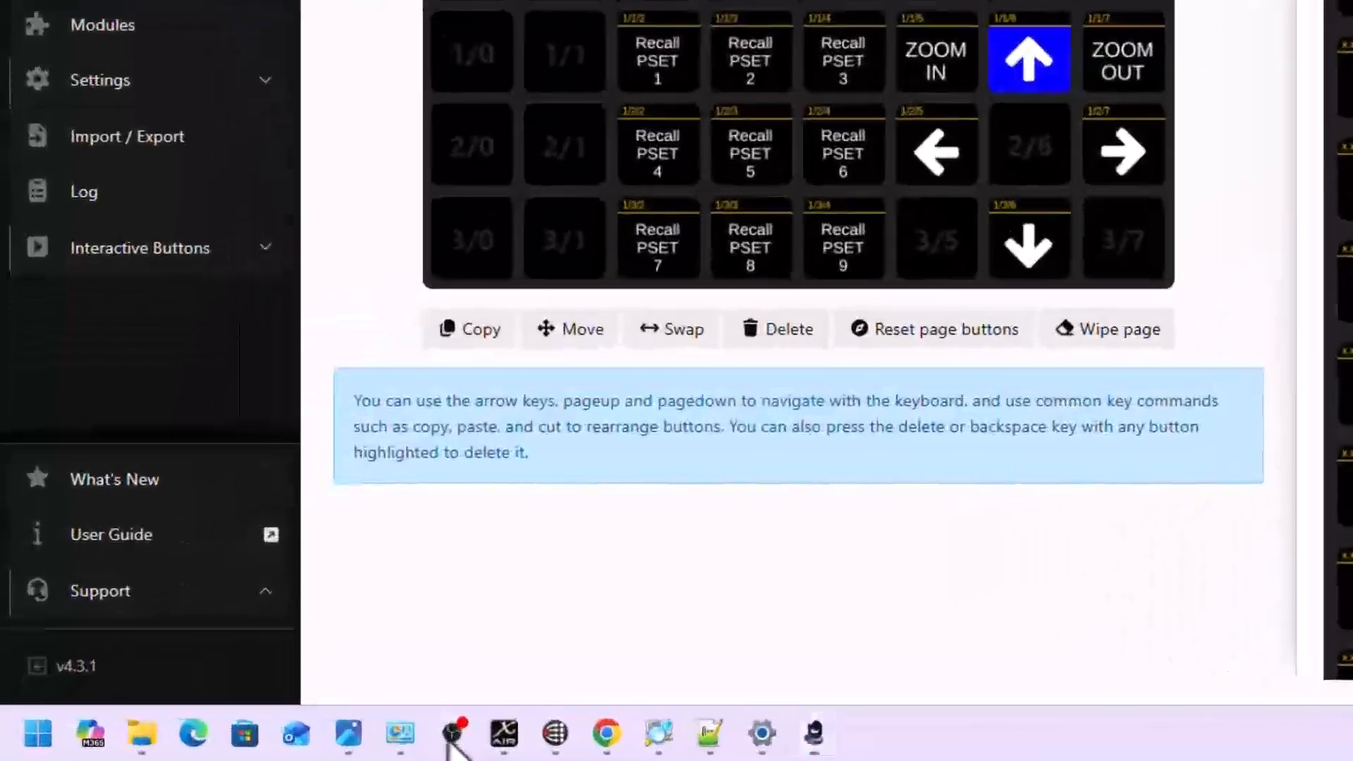
Recall the Choir, Pulpit, Side Podium, Musicians, Offering and 6 presets to preview each shot in OBS
left_click(271, 750)
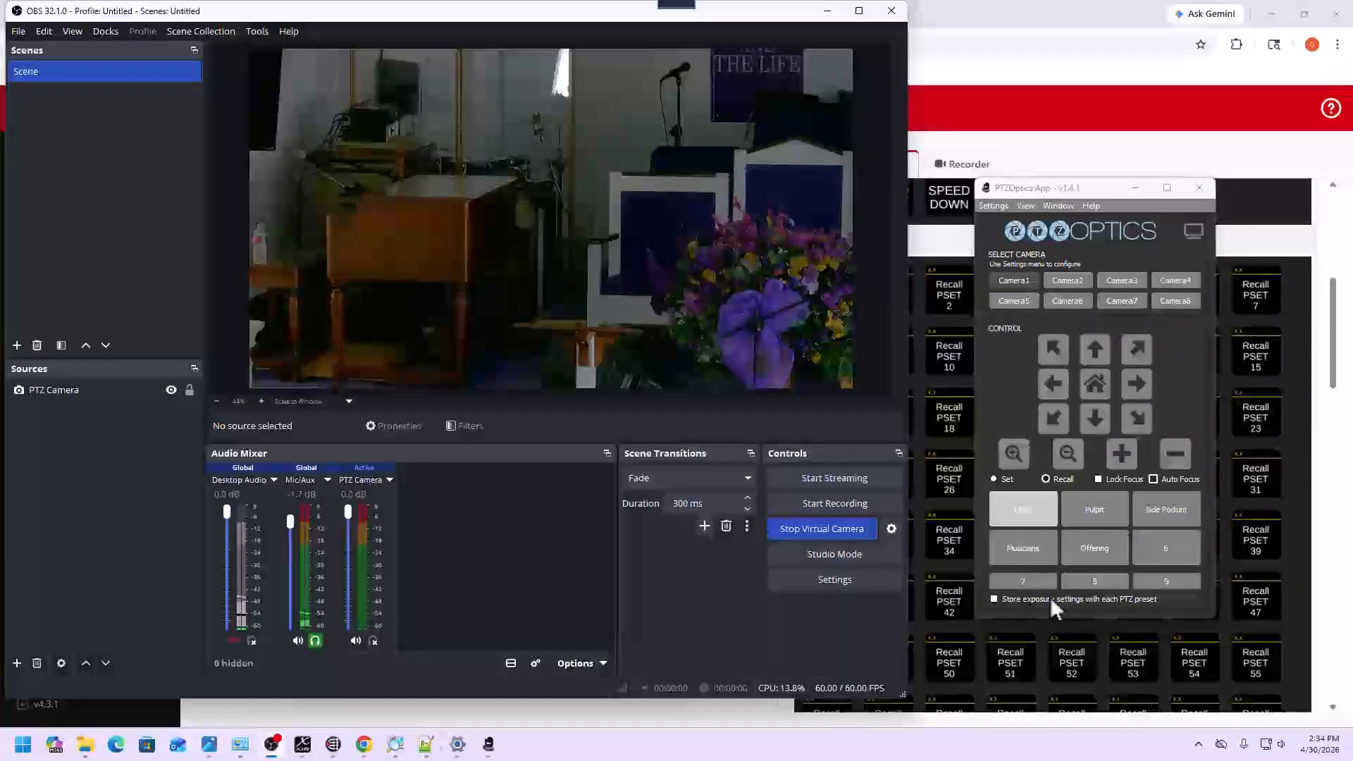
left_click(1026, 510)
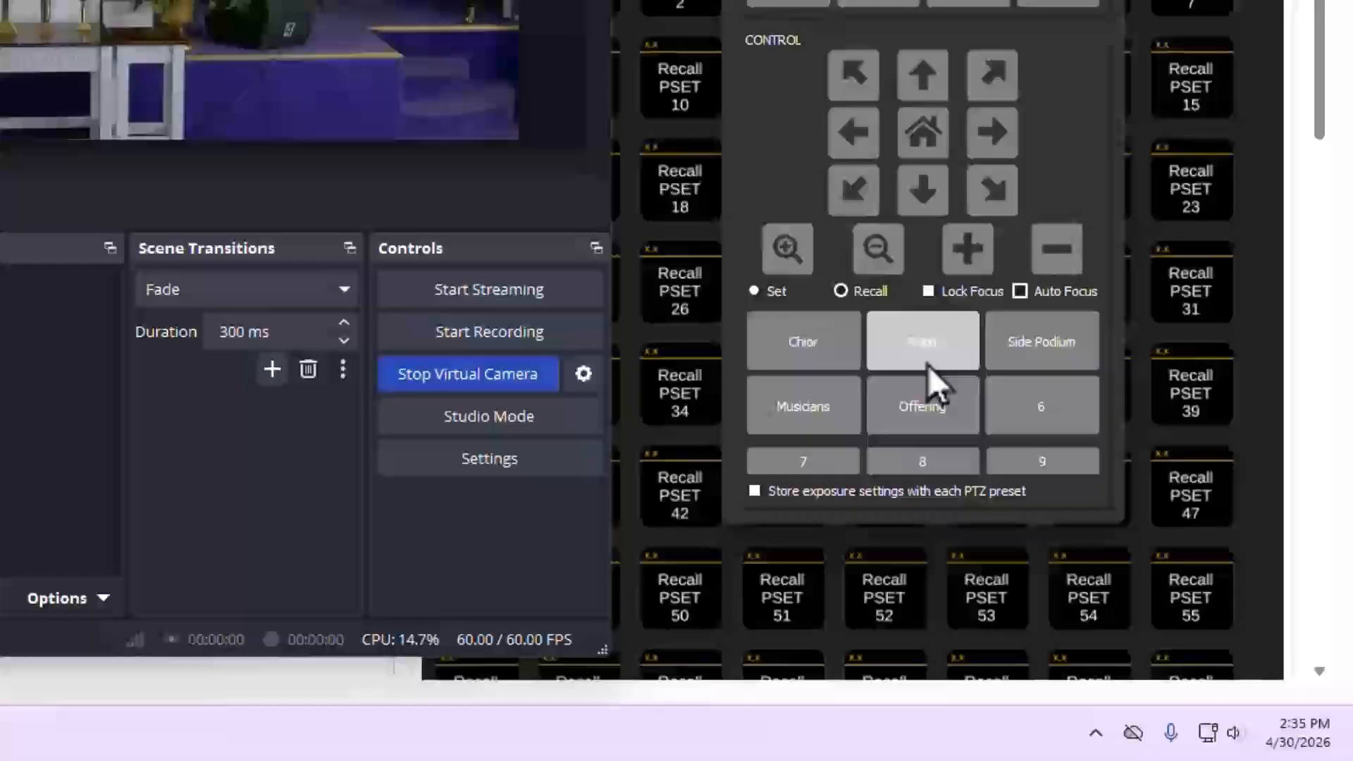
left_click(977, 413)
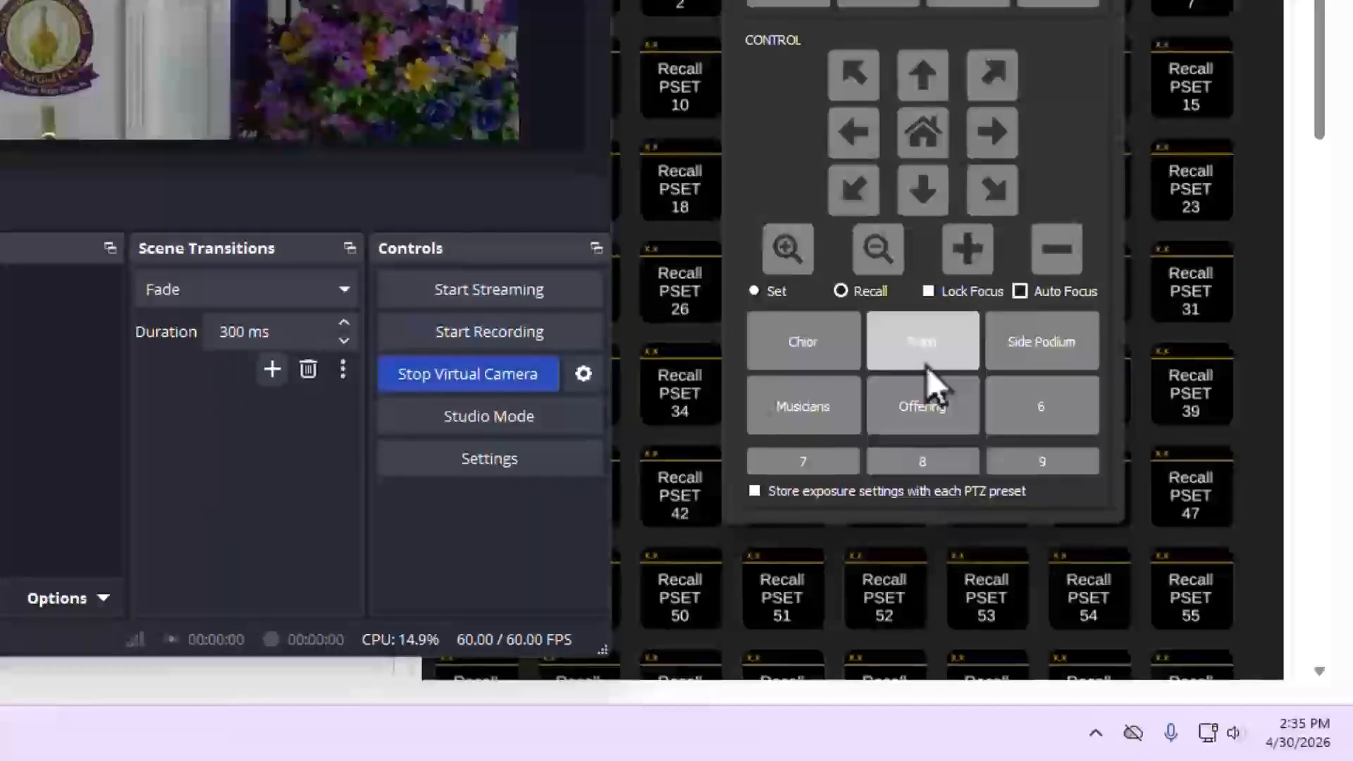
left_click(1047, 353)
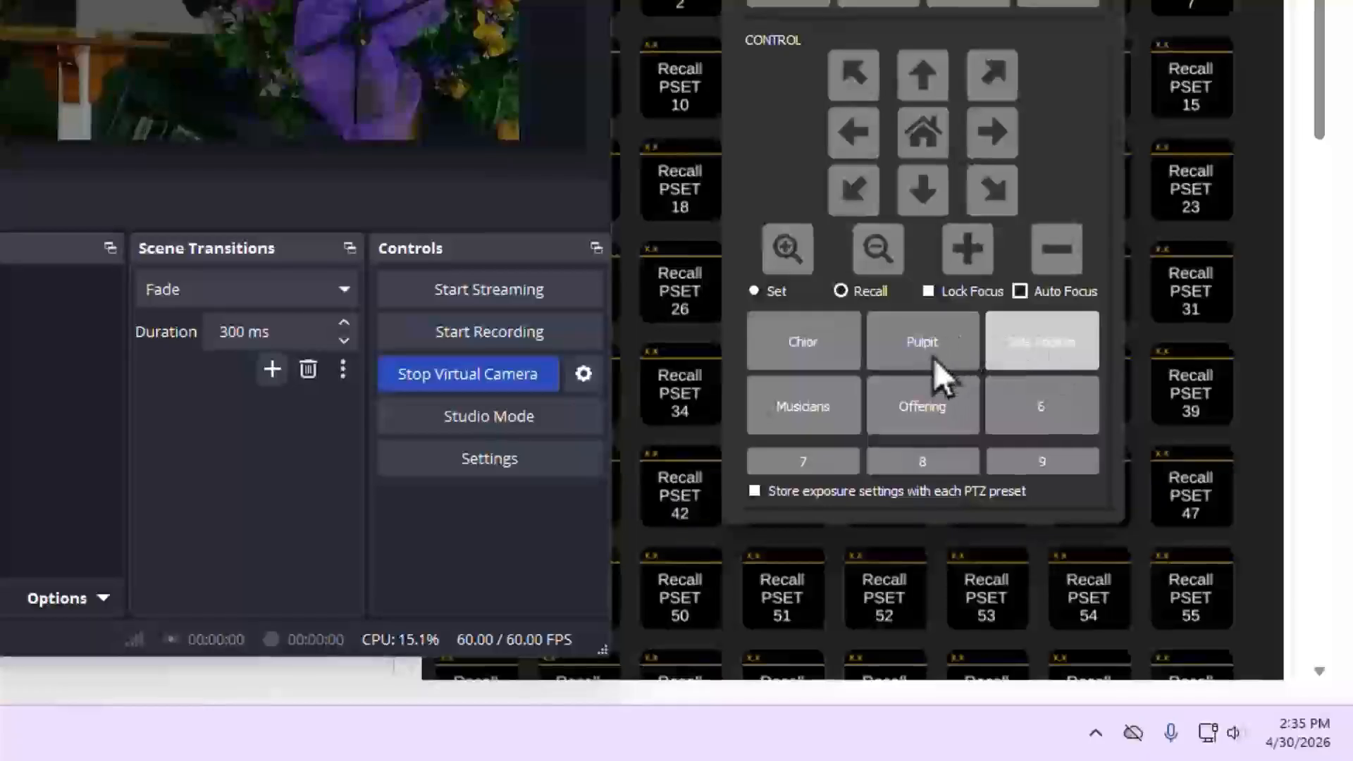
left_click(810, 413)
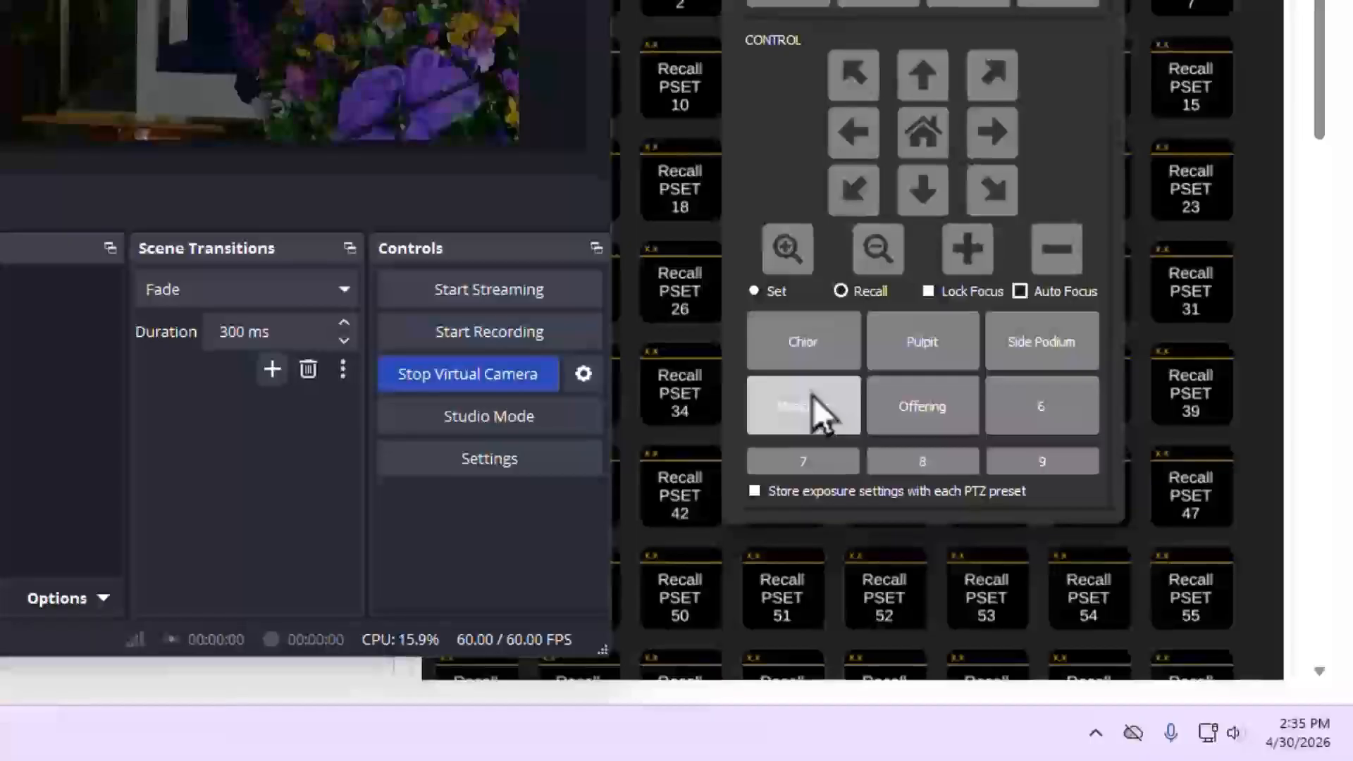
left_click(930, 420)
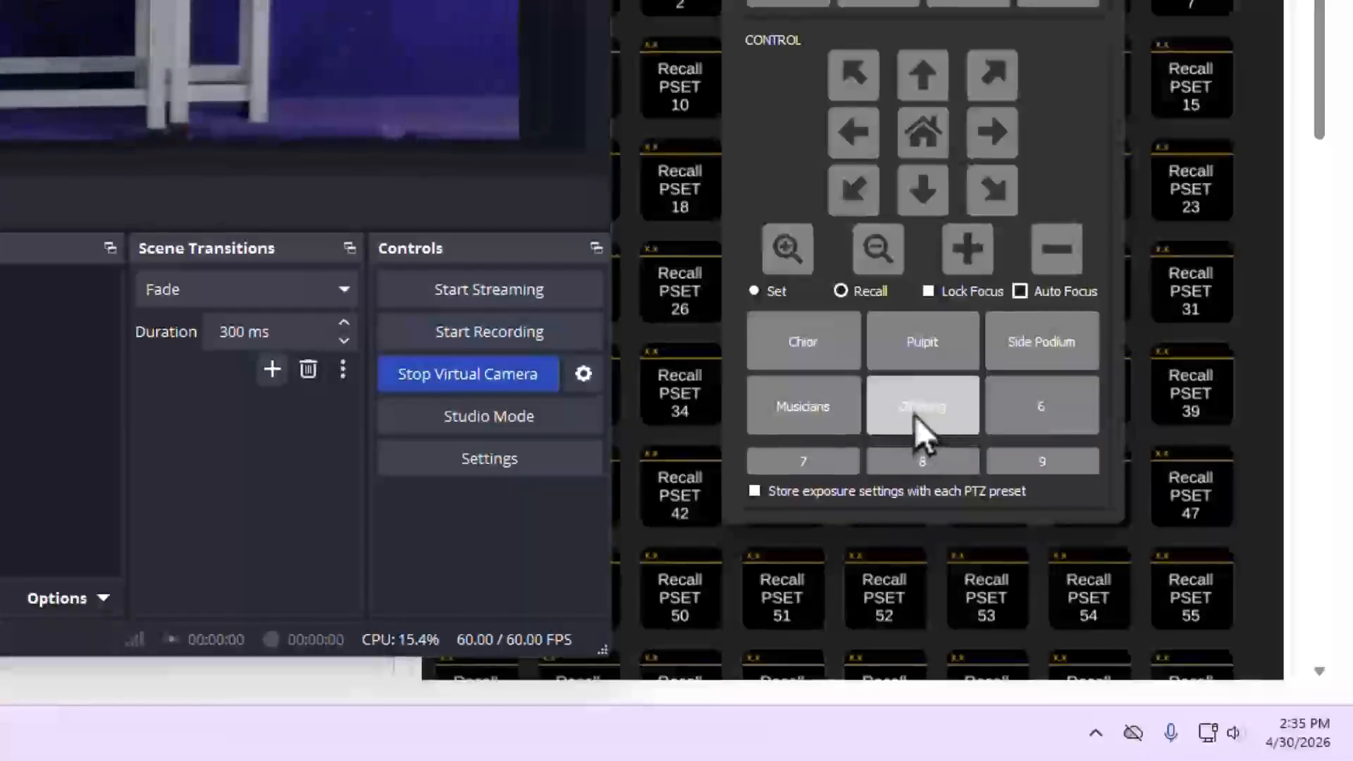
left_click(1049, 408)
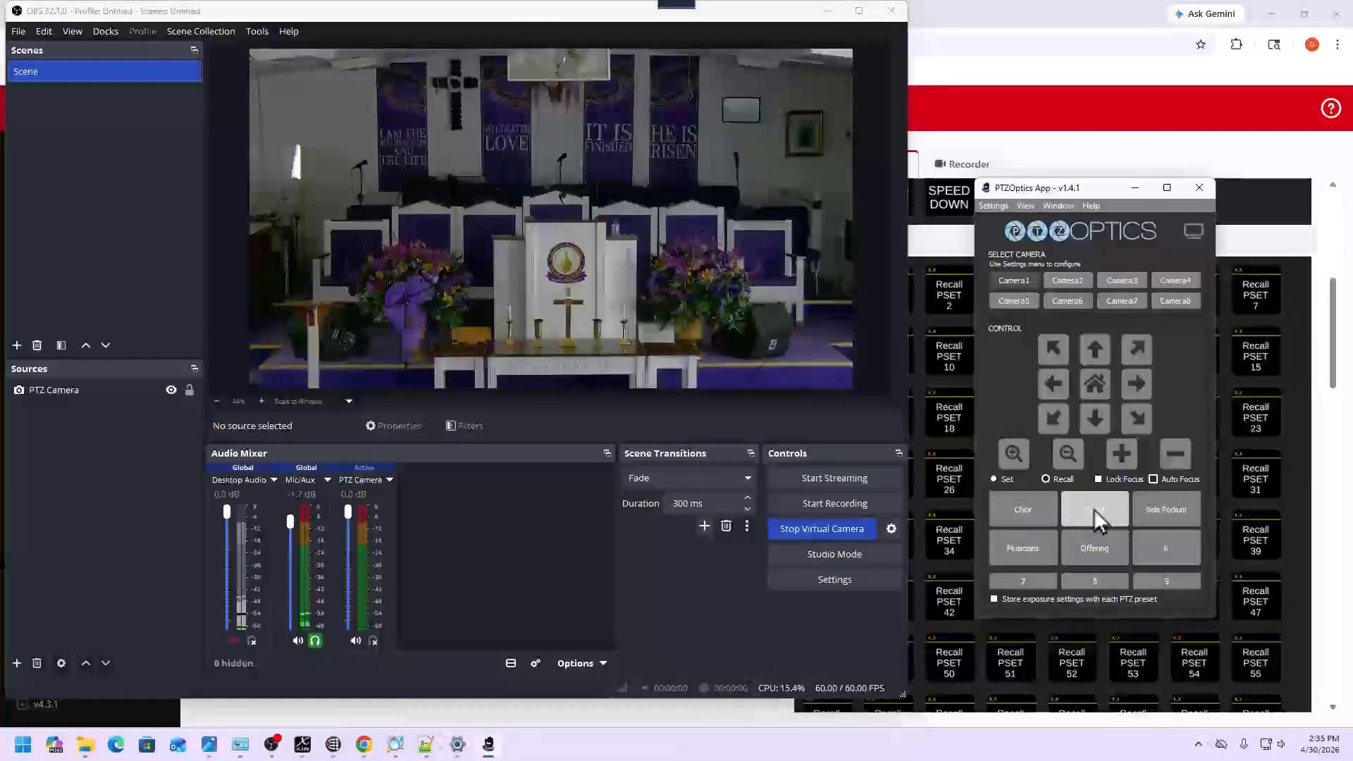
Recall Chior, then Pulpit, and zoom the camera in tighter on the pulpit
left_click(1025, 512)
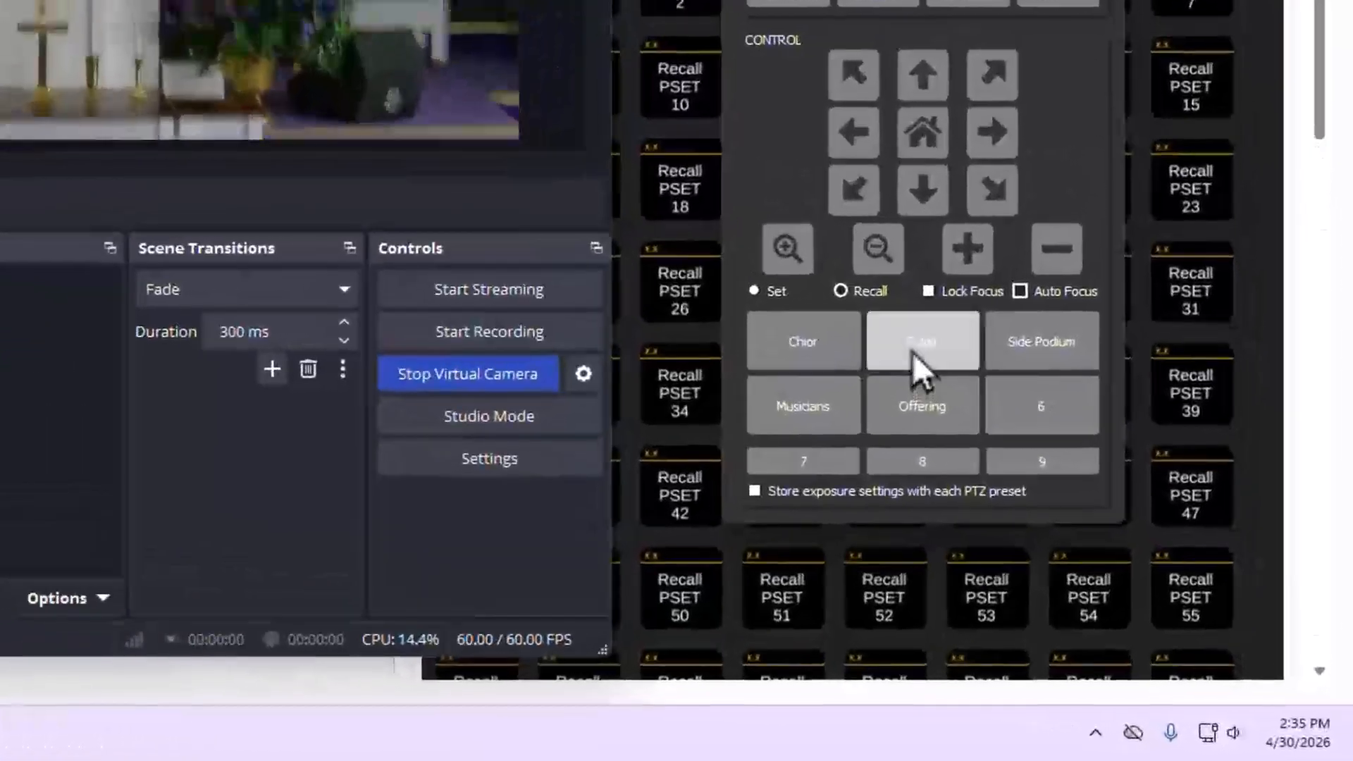
left_click(911, 352)
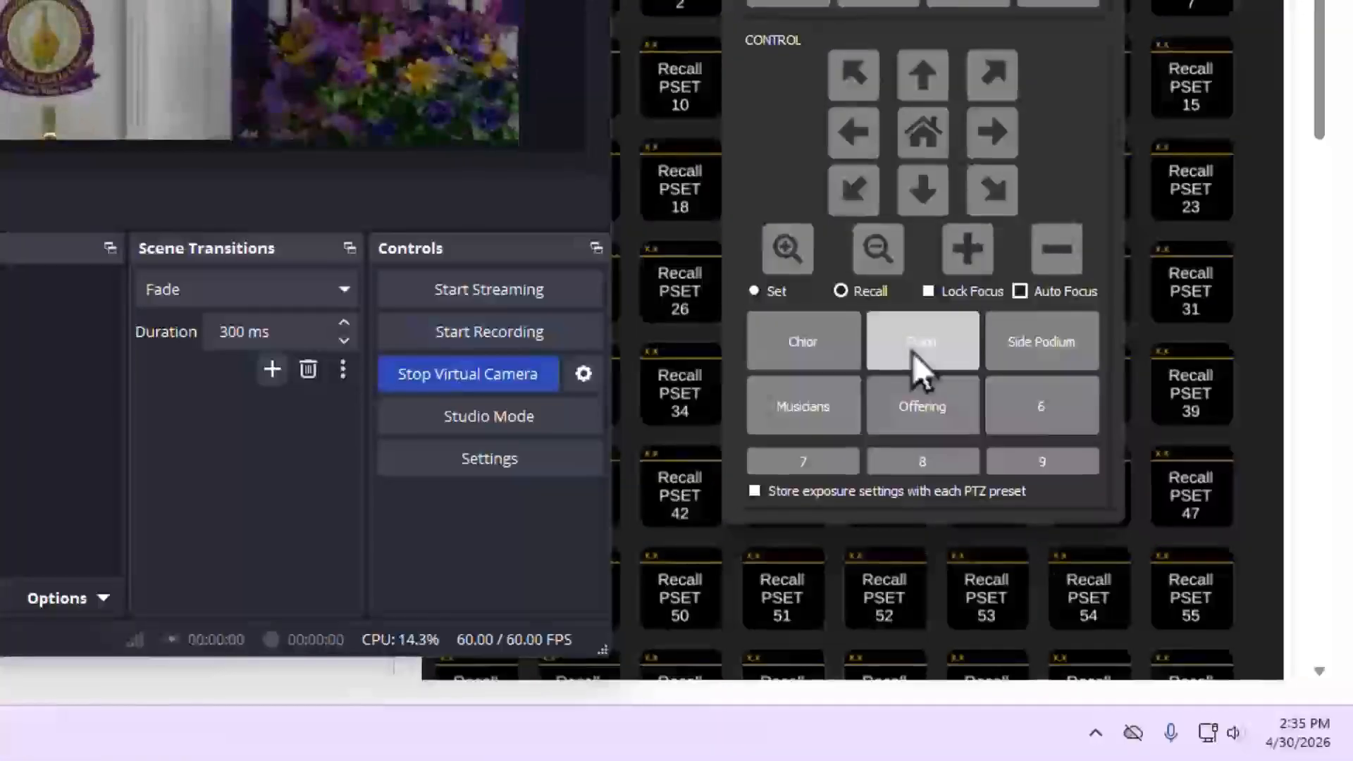
left_click(788, 260)
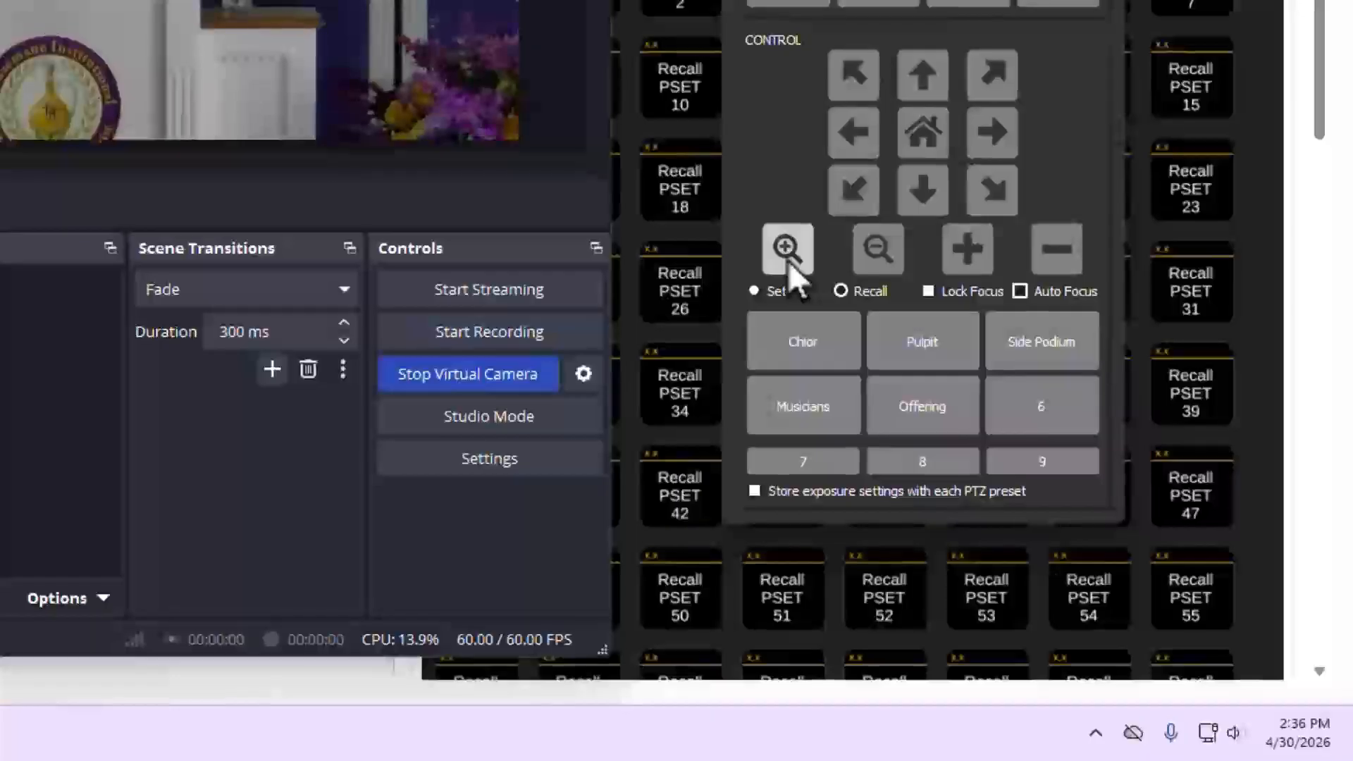
Store the current shot as preset 6 named 'Pulpit Tight'
left_click(1001, 391)
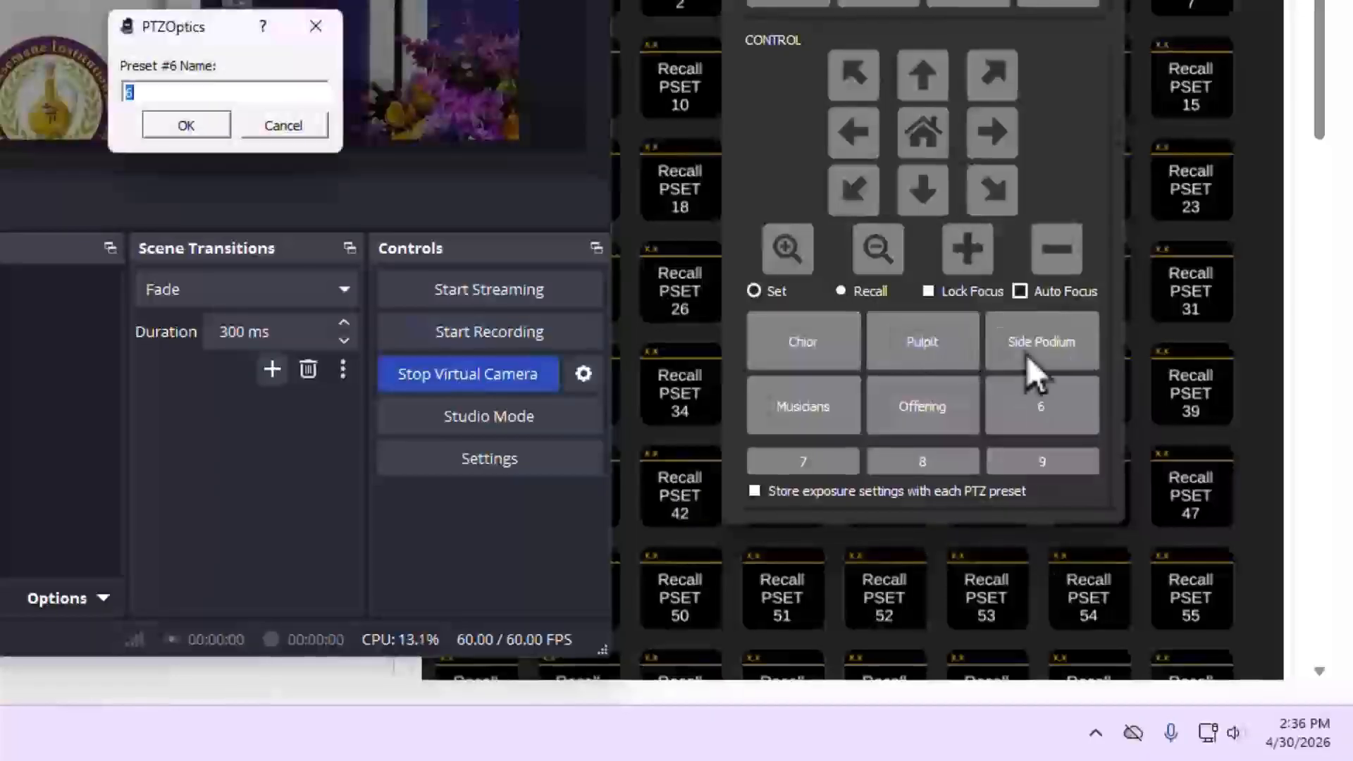
type("Pulpit Tight")
key("Return")
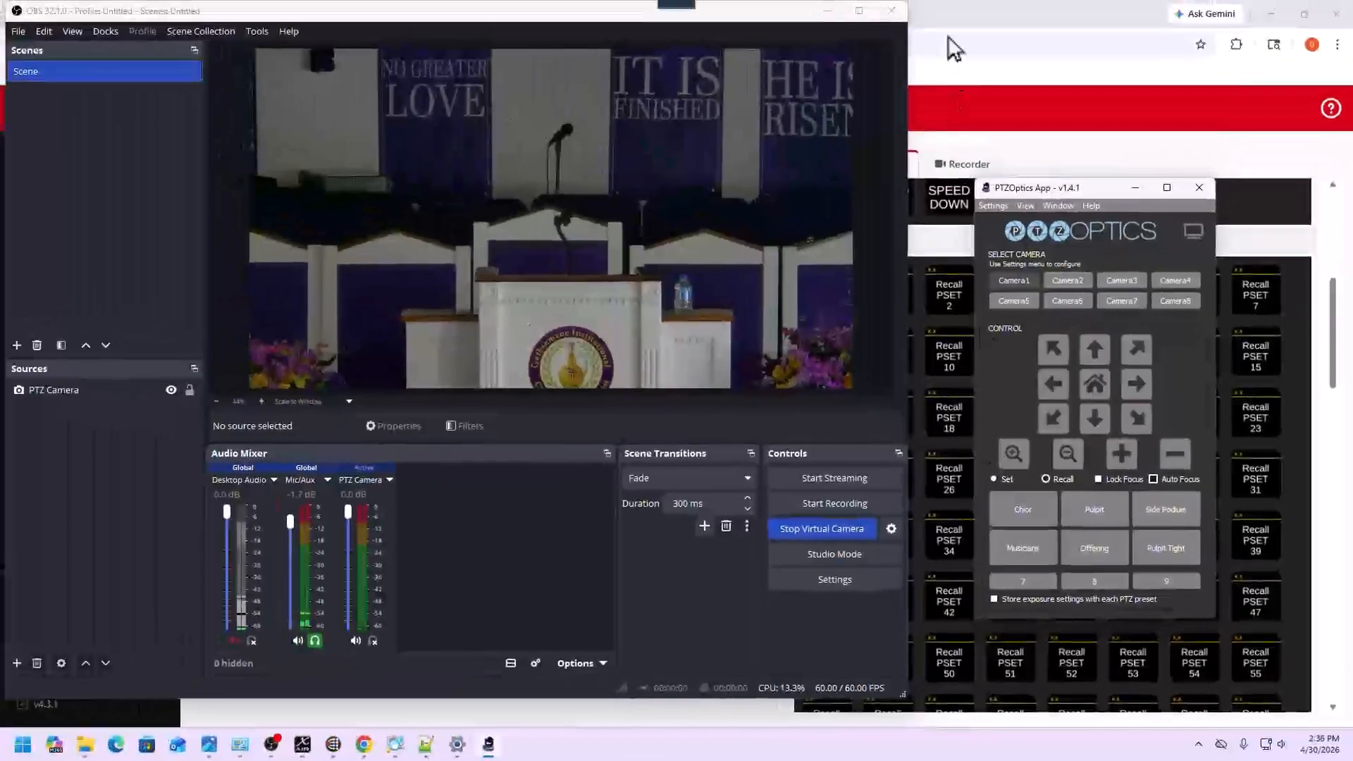
Relabel the Recall PSET 1 button in cell 1/2 as 'Choir' with 18pt font size
left_click(1020, 69)
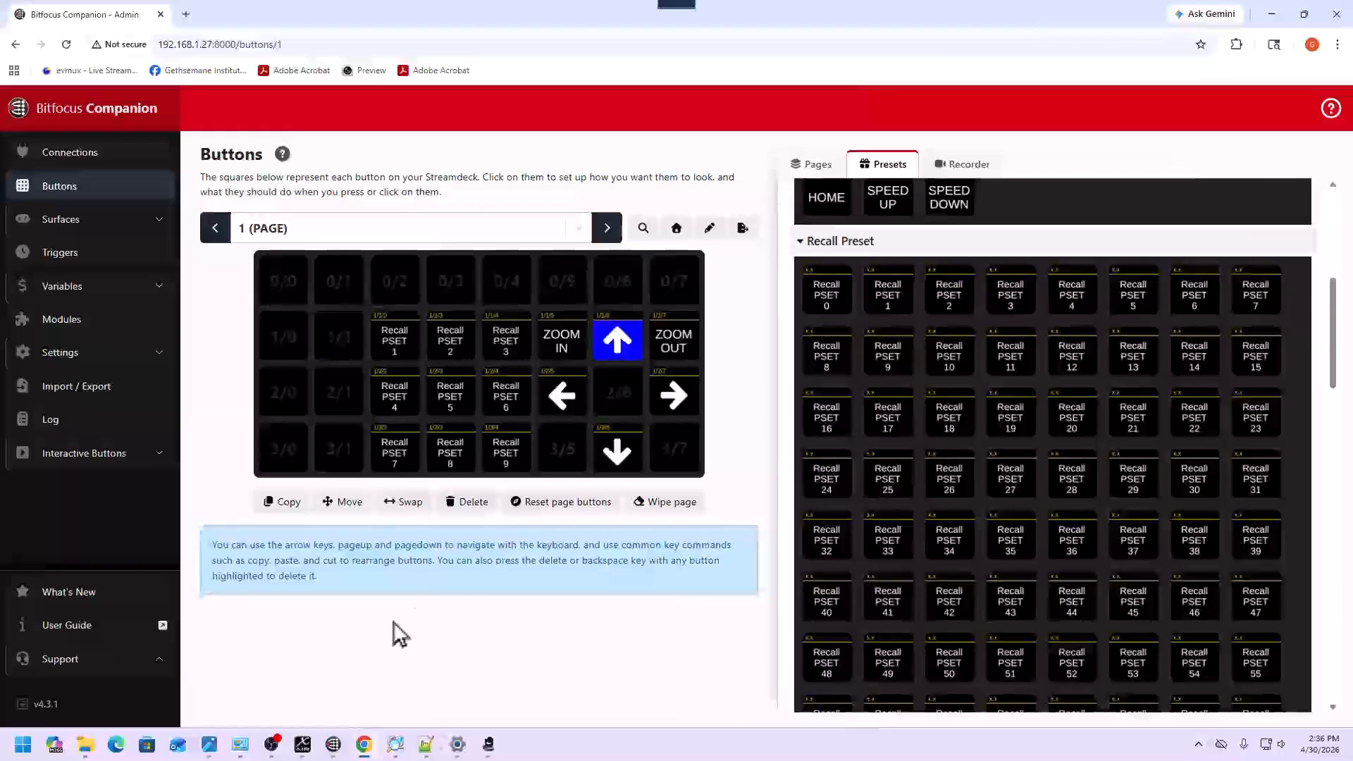
left_click(489, 744)
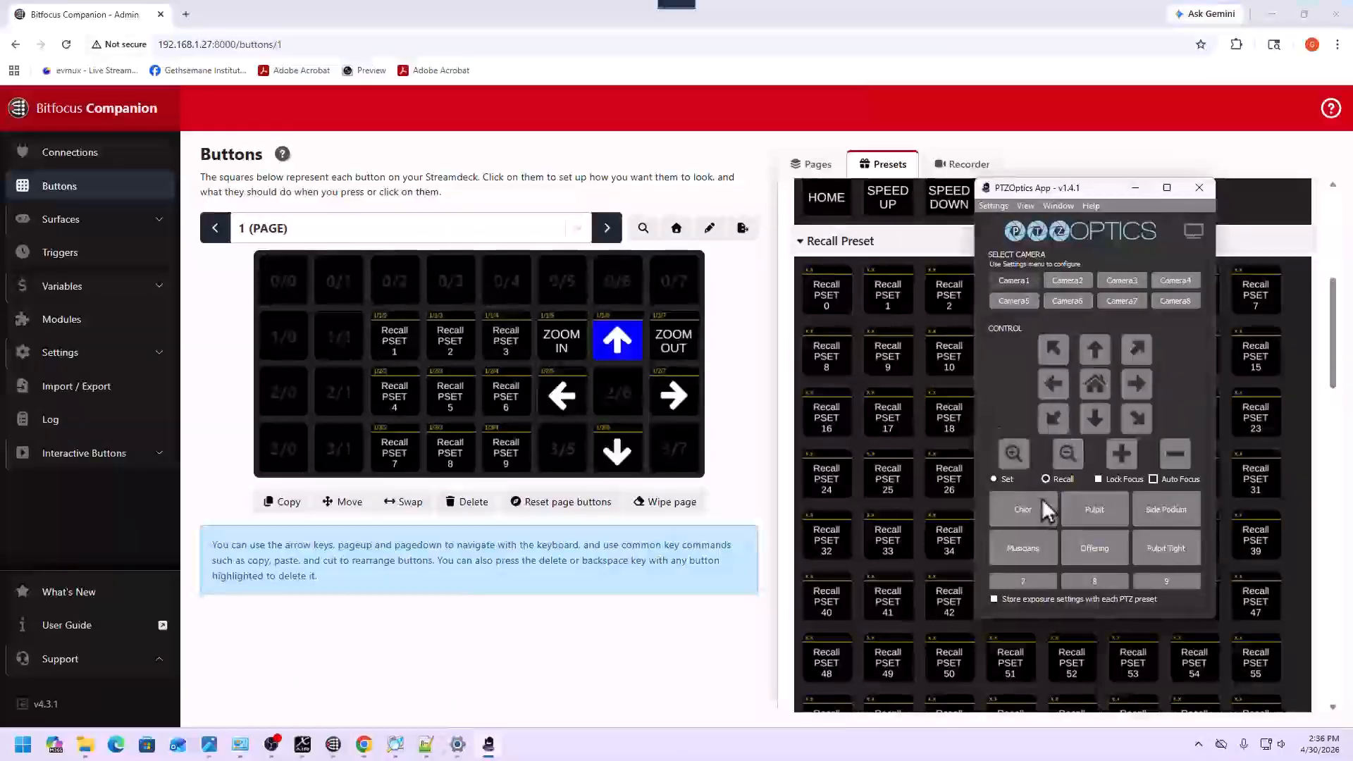
left_click(1052, 419)
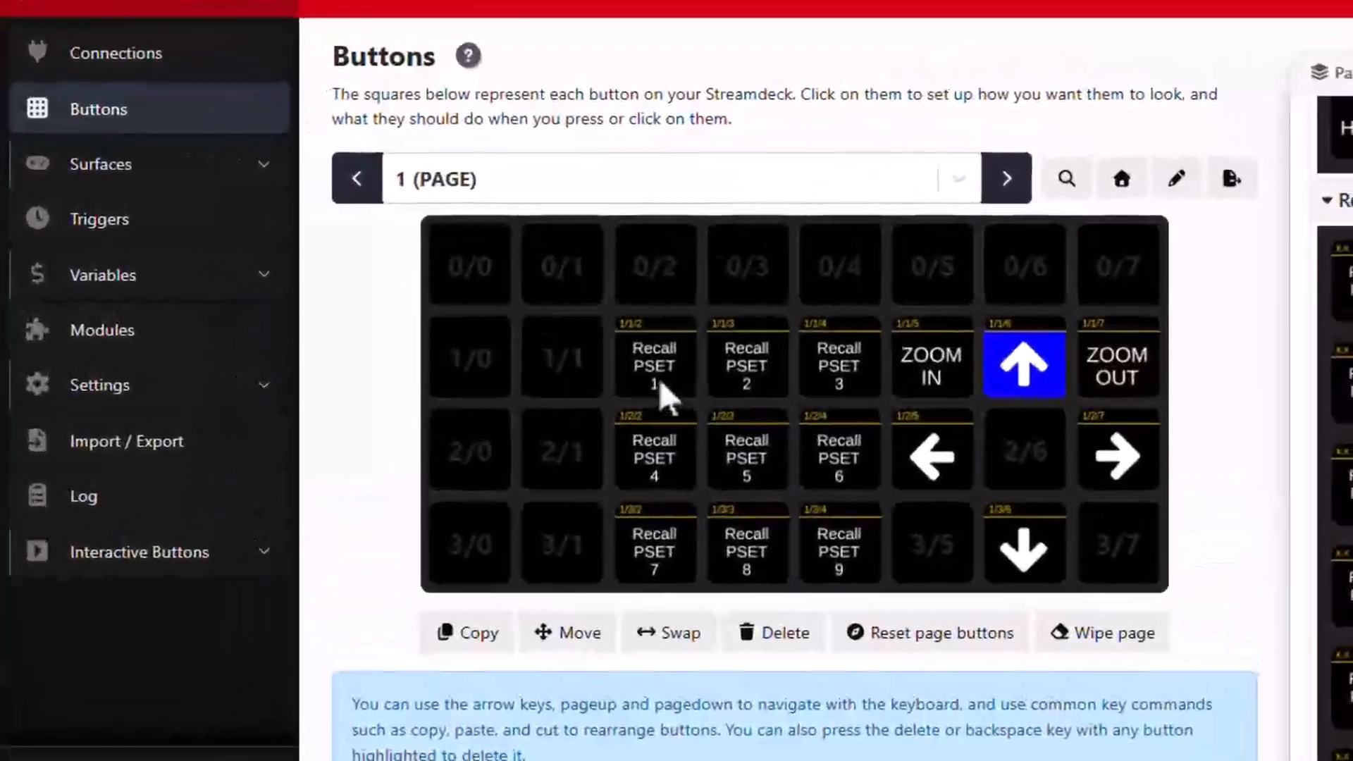
left_click(653, 366)
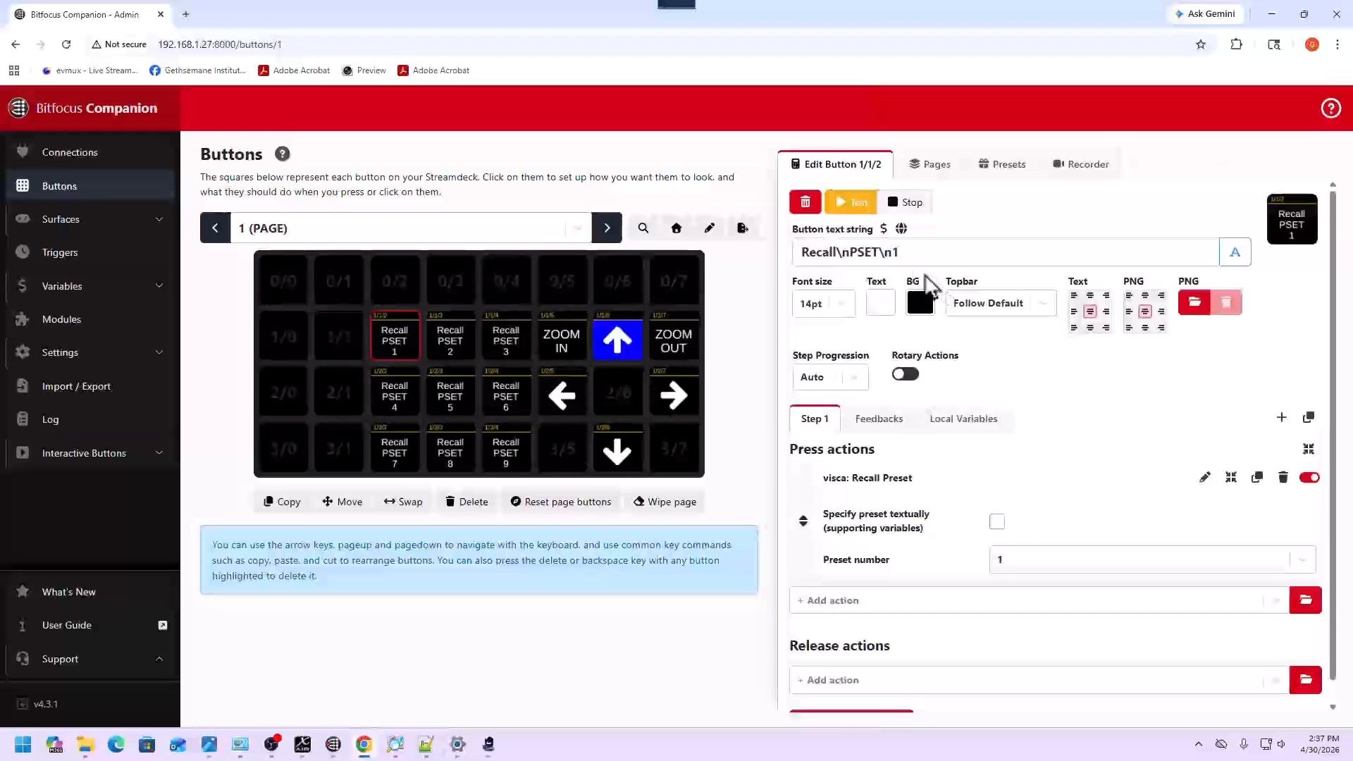
type("Choir")
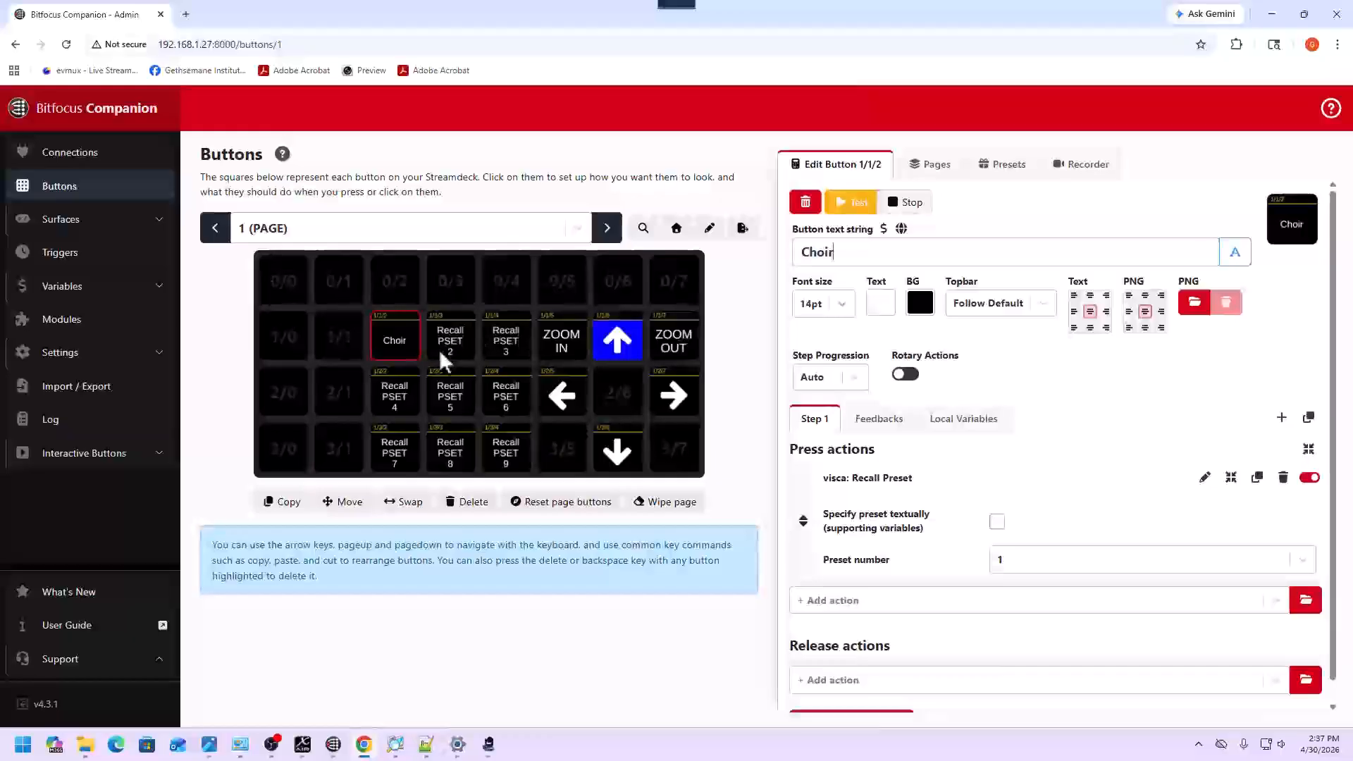
left_click(823, 303)
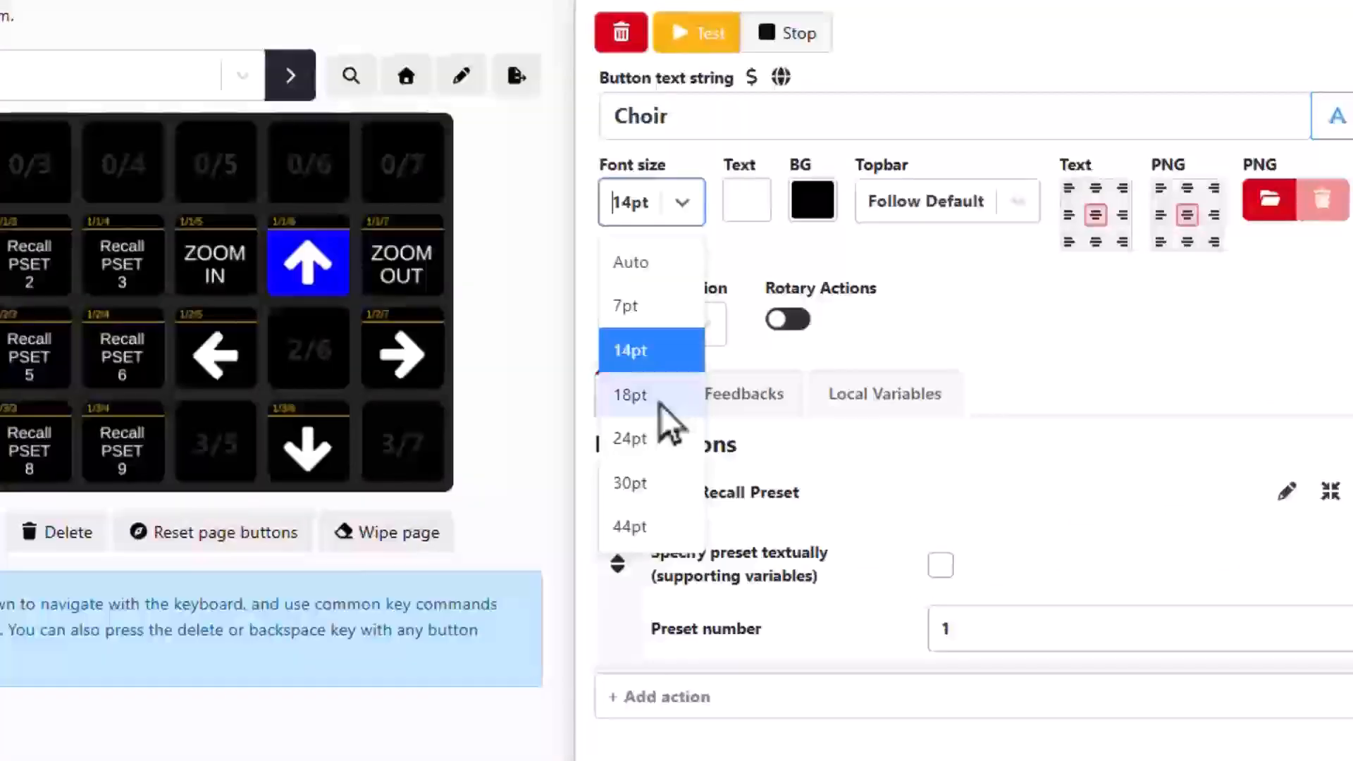
left_click(828, 426)
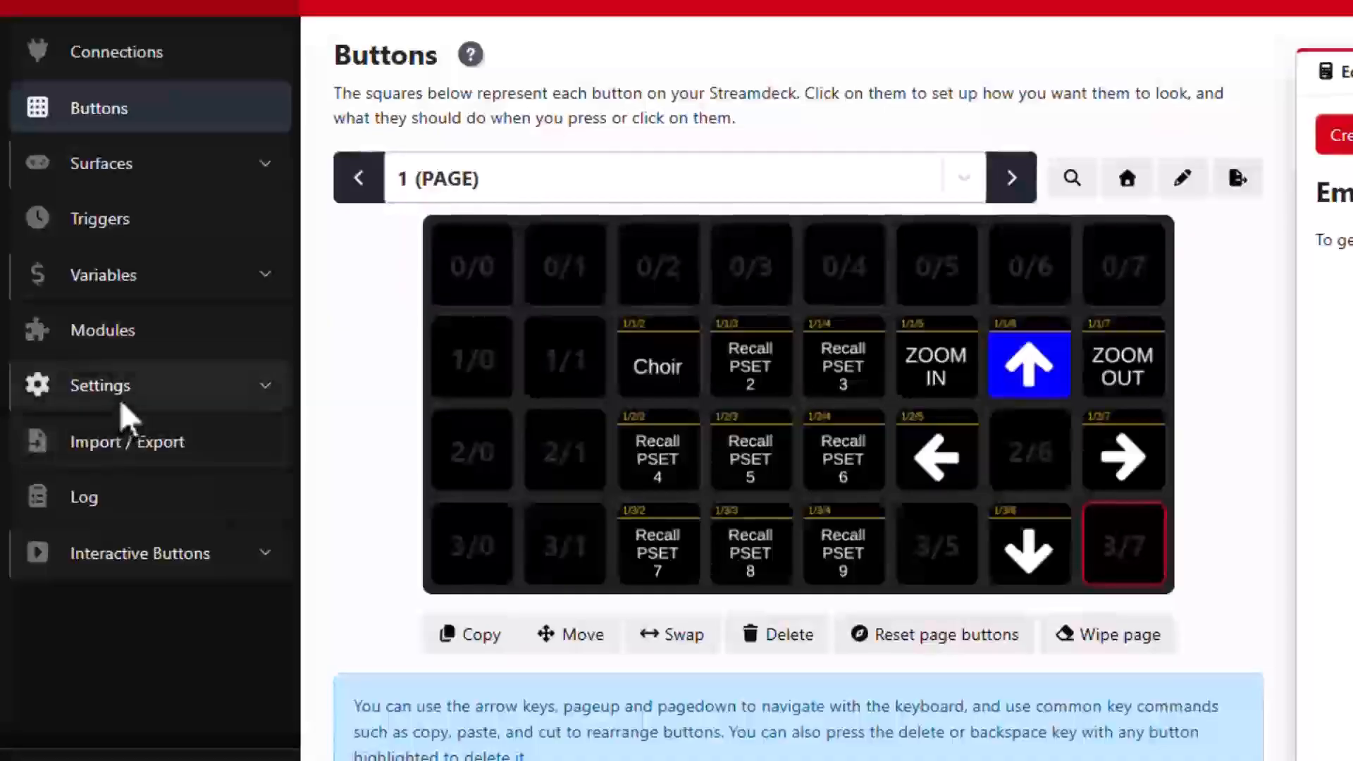
Turn off 'Show the topbar on each button' in Settings > Buttons, then return to the button grid
left_click(121, 387)
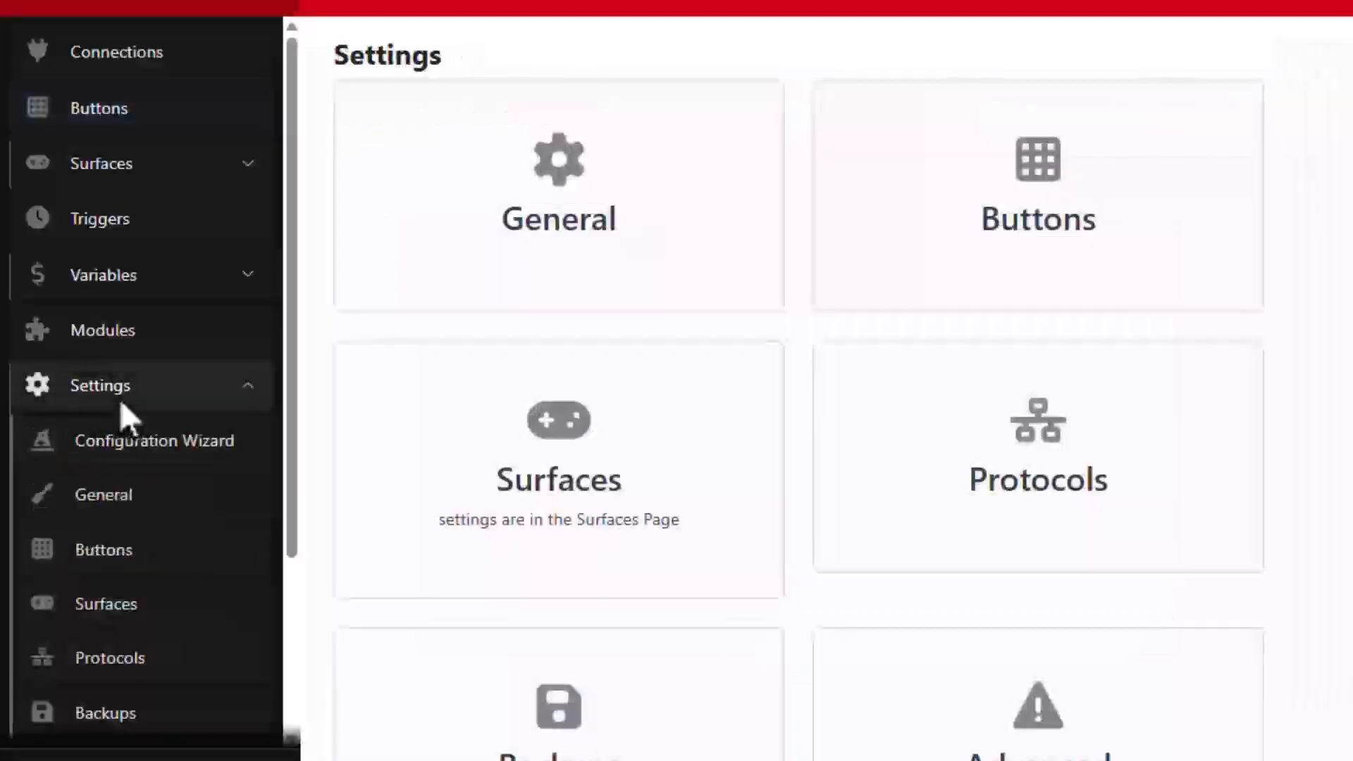
left_click(1047, 196)
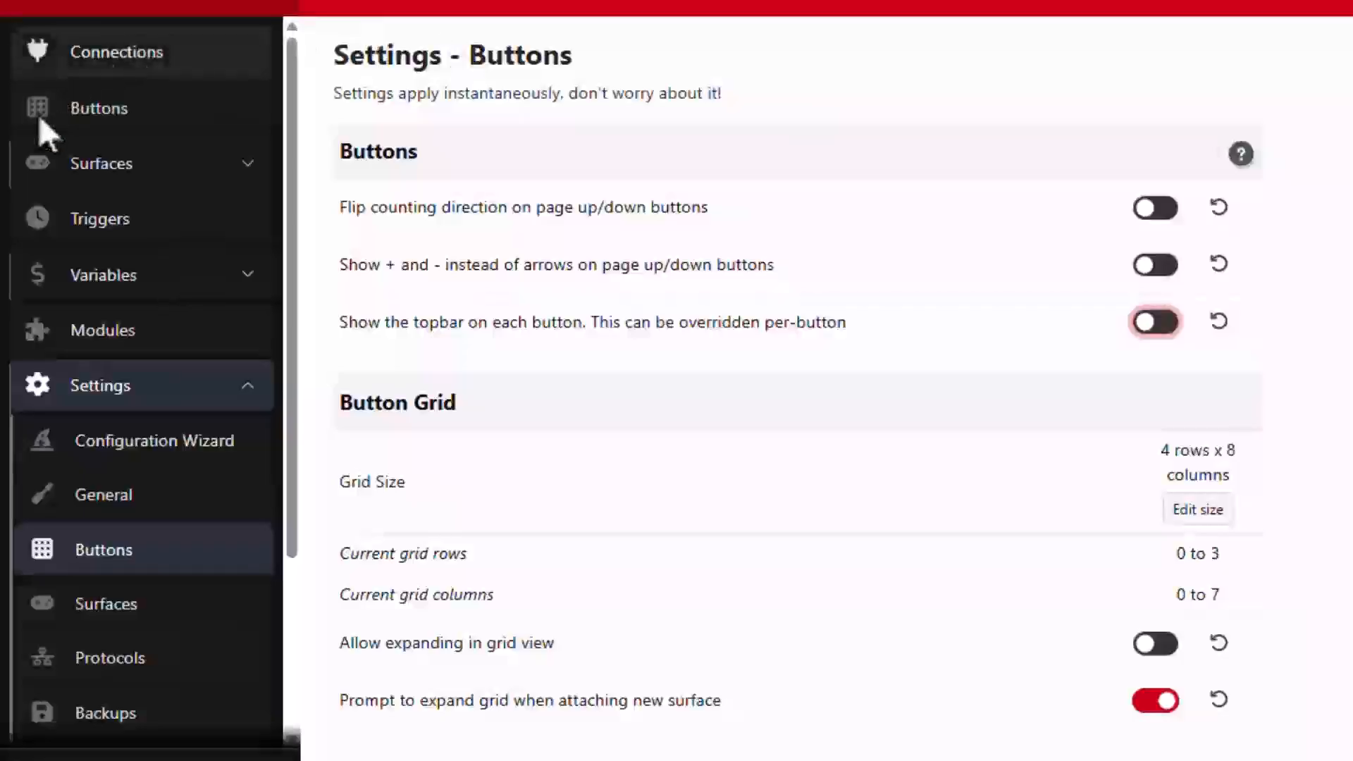
left_click(86, 120)
right_click(87, 117)
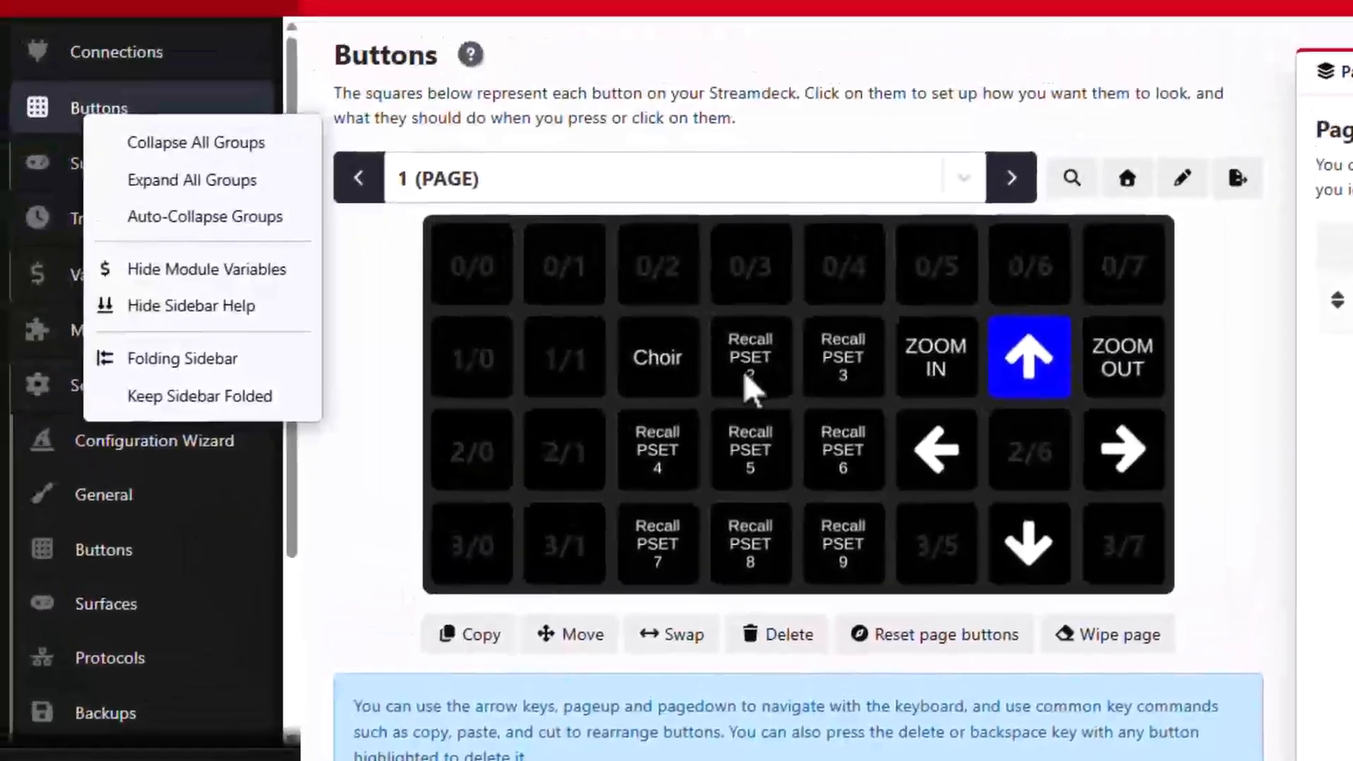
Give the Pulpit and Side Podium preset buttons 18pt labels
left_click(748, 390)
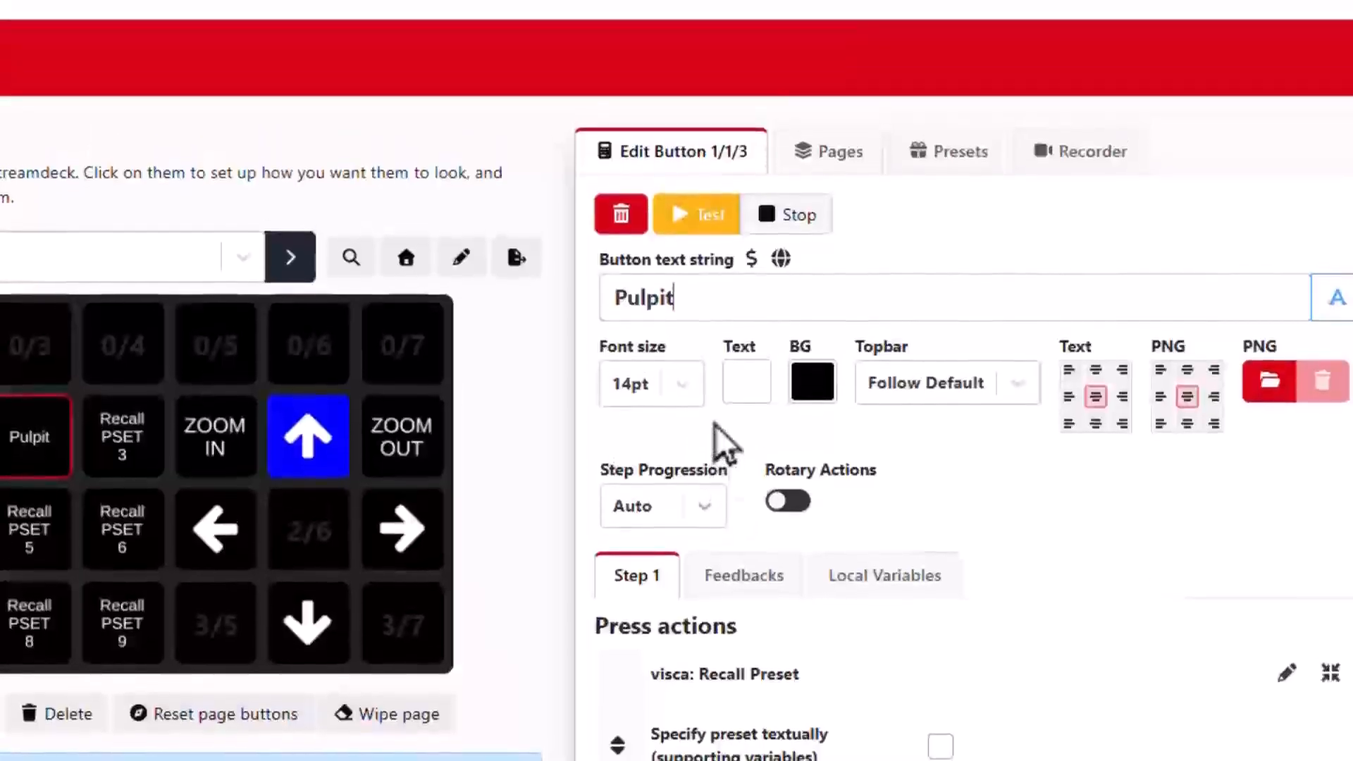
left_click(682, 411)
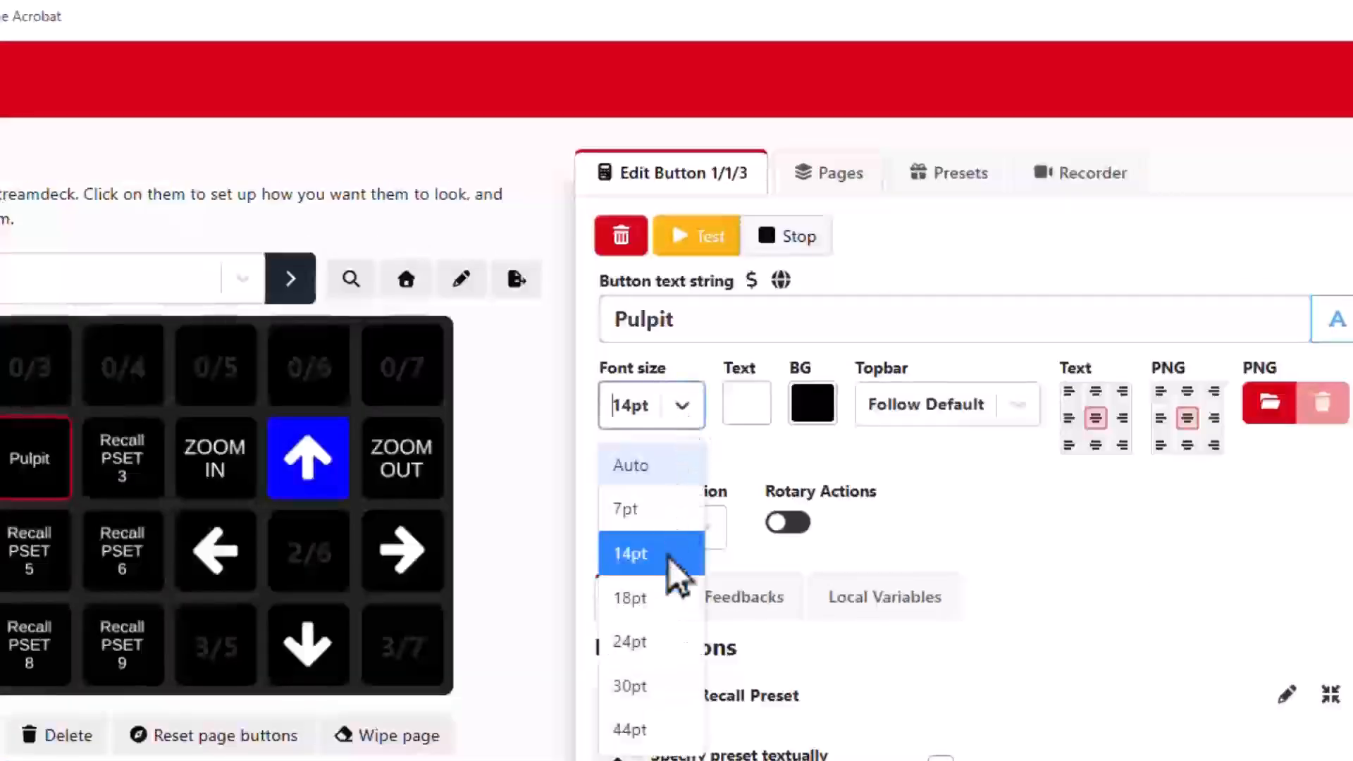
left_click(644, 615)
left_click(127, 461)
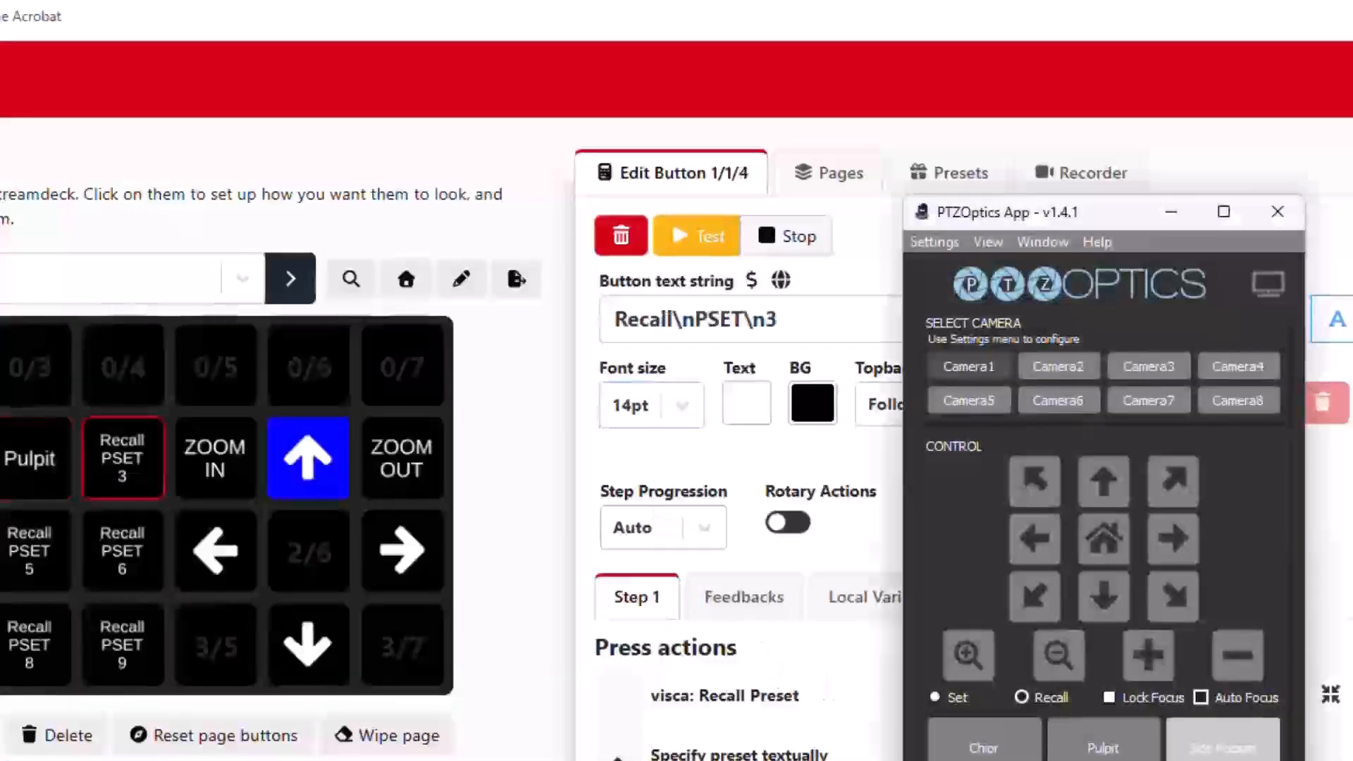
left_click(124, 460)
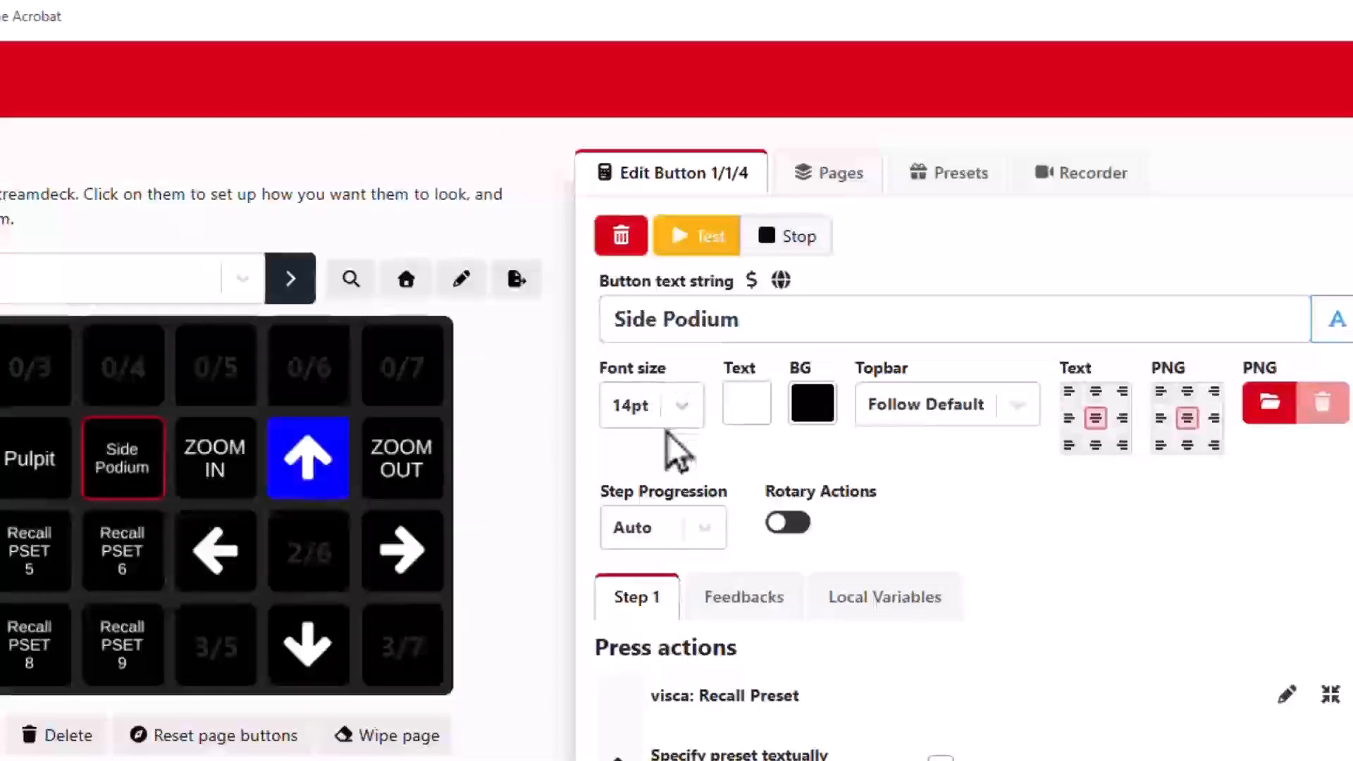
left_click(677, 421)
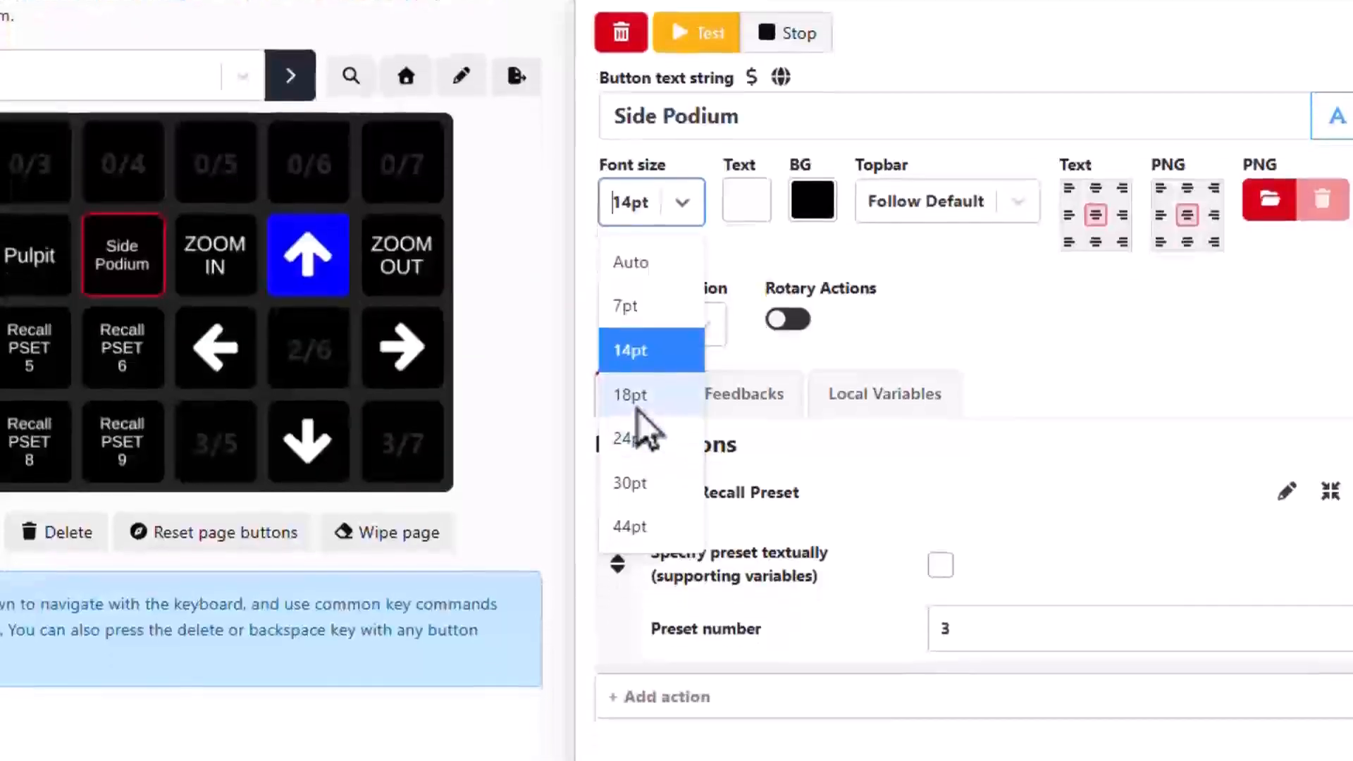
left_click(643, 596)
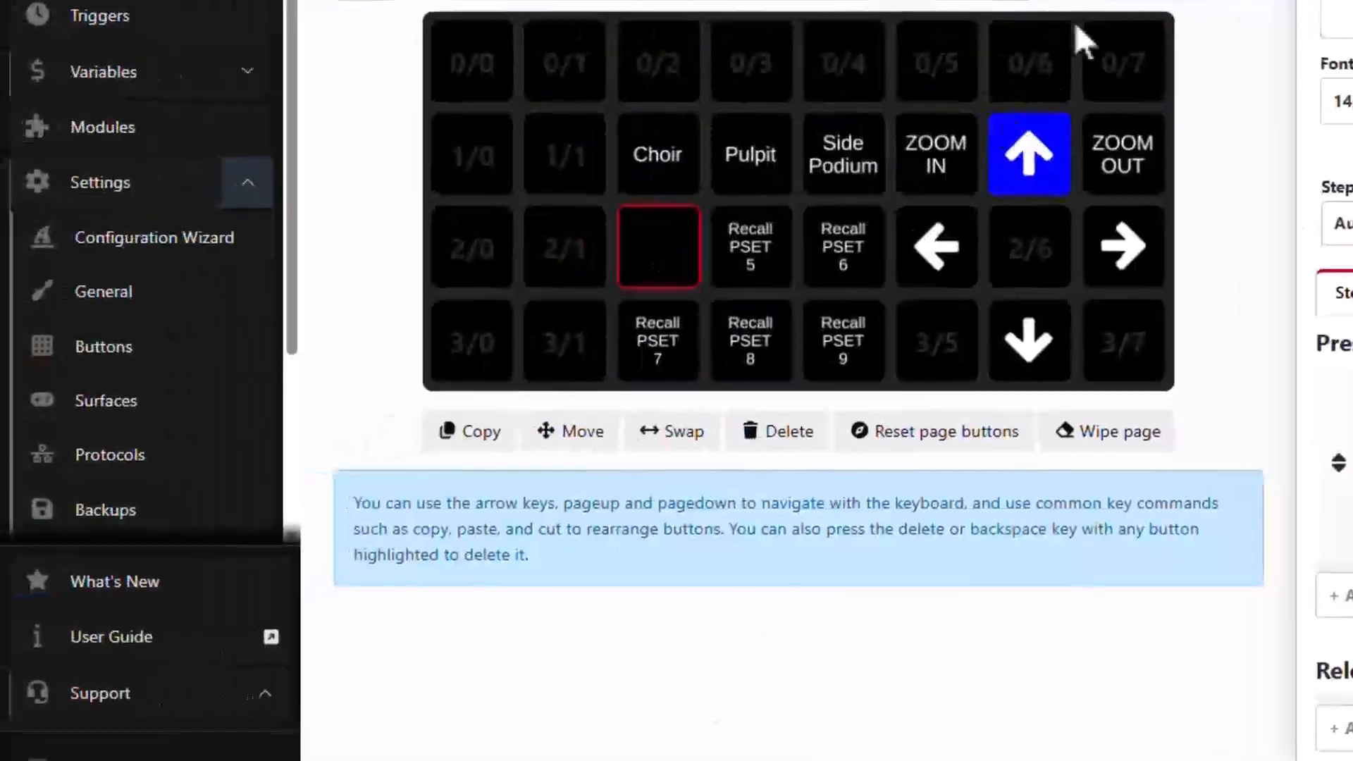
Label a preset button 'Musicians' and set the Pulpit Tight label to 18pt
type("Musicians")
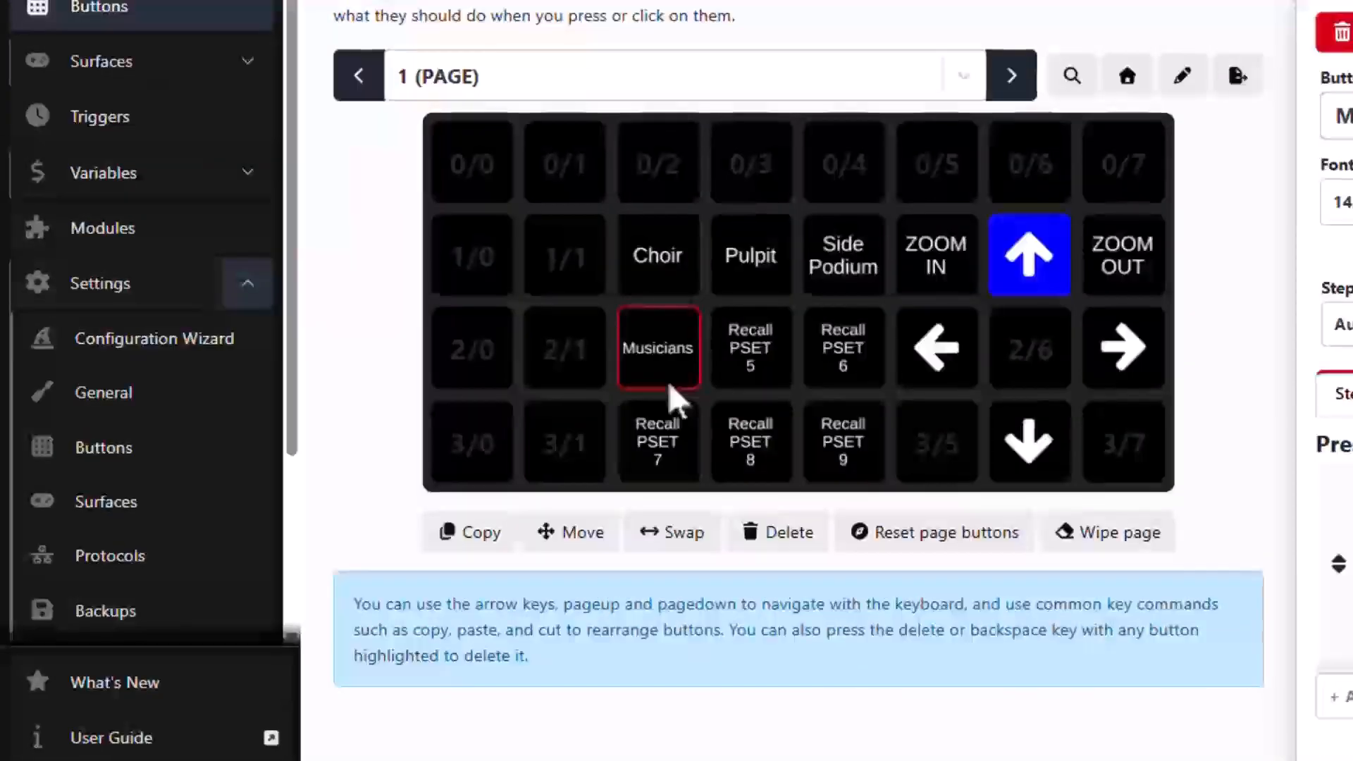
left_click(755, 353)
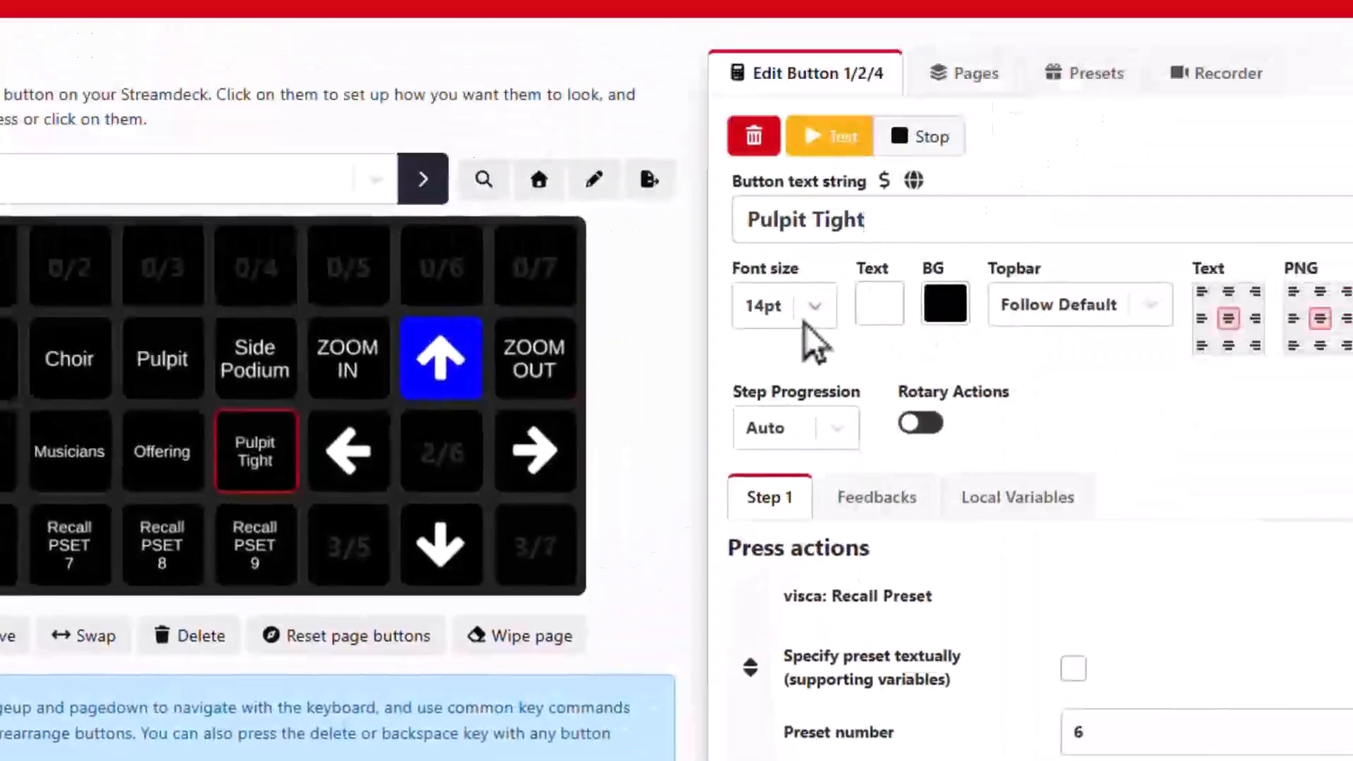
left_click(811, 309)
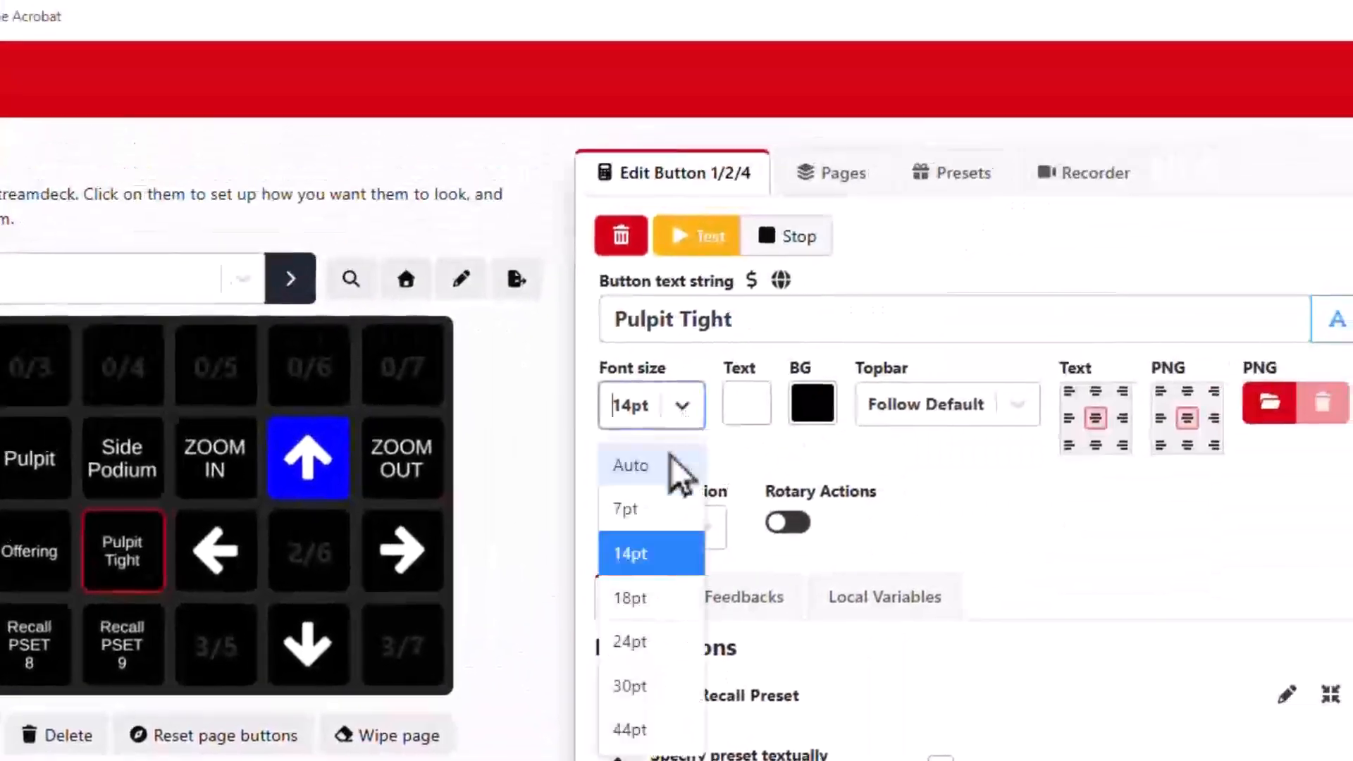
left_click(632, 599)
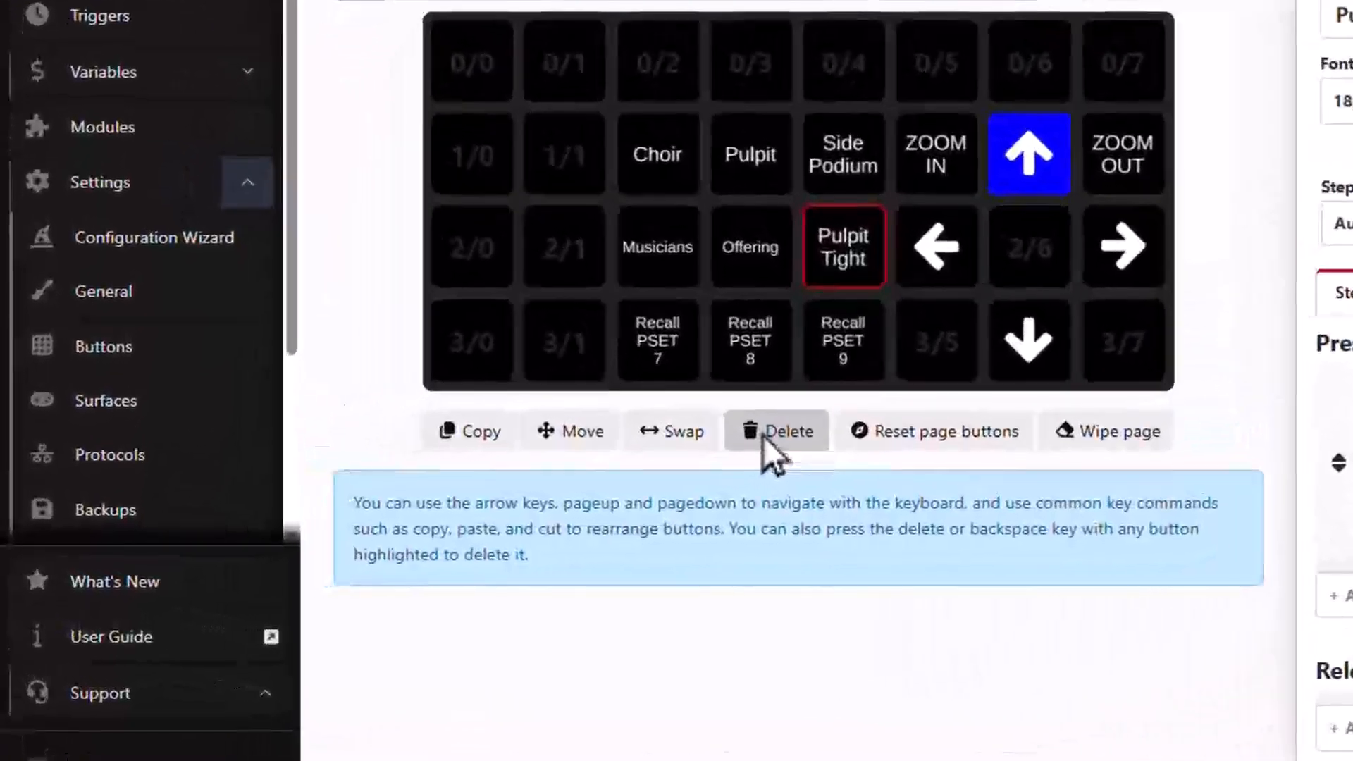
Delete the unused Recall PSET 7 and 8 buttons, confirming each Clear
left_click(763, 435)
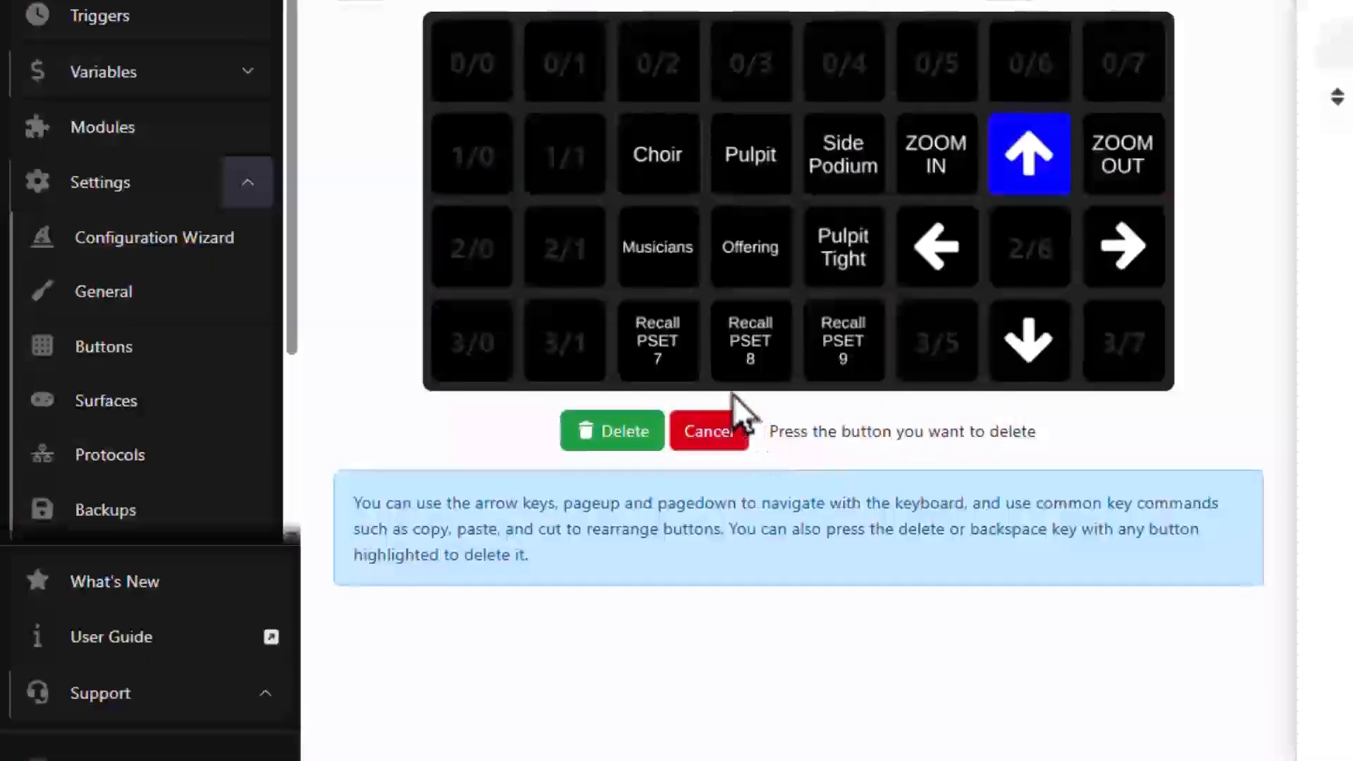
left_click(653, 337)
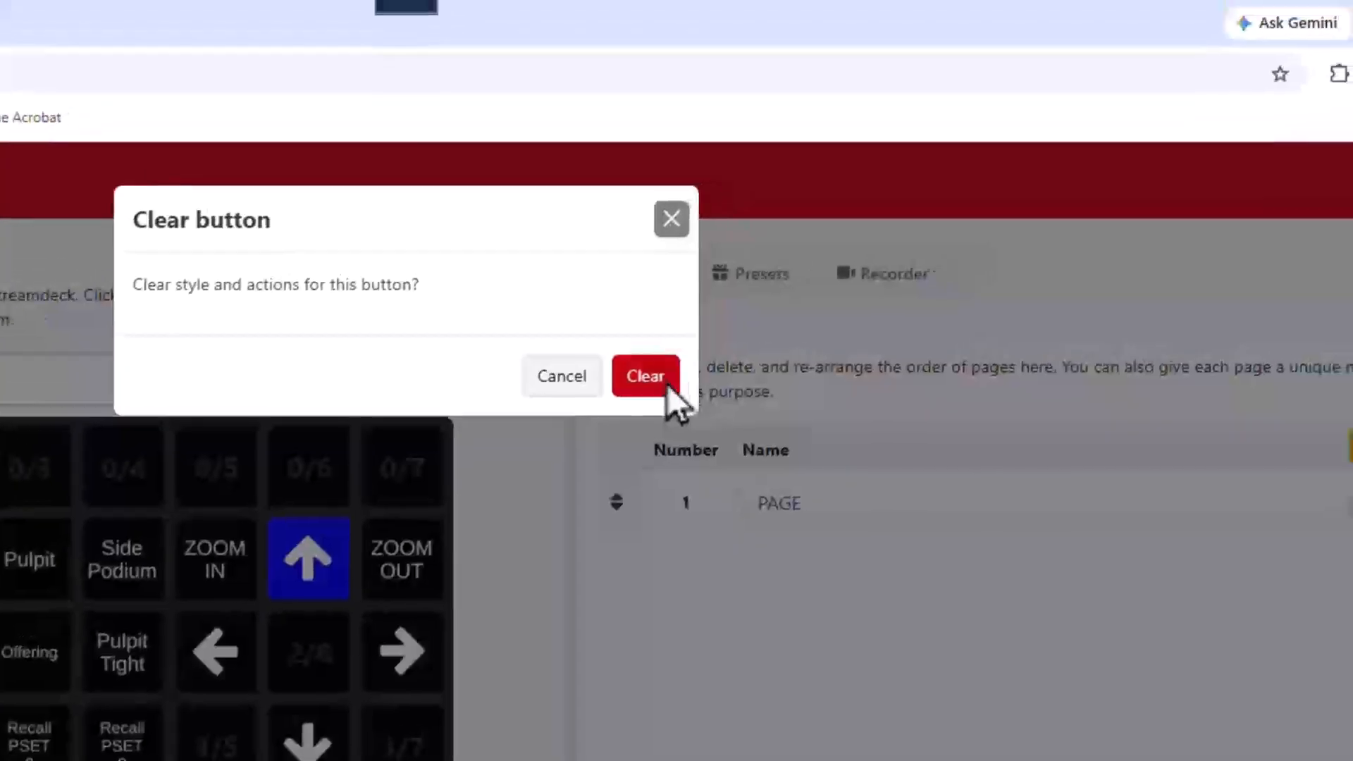
left_click(666, 383)
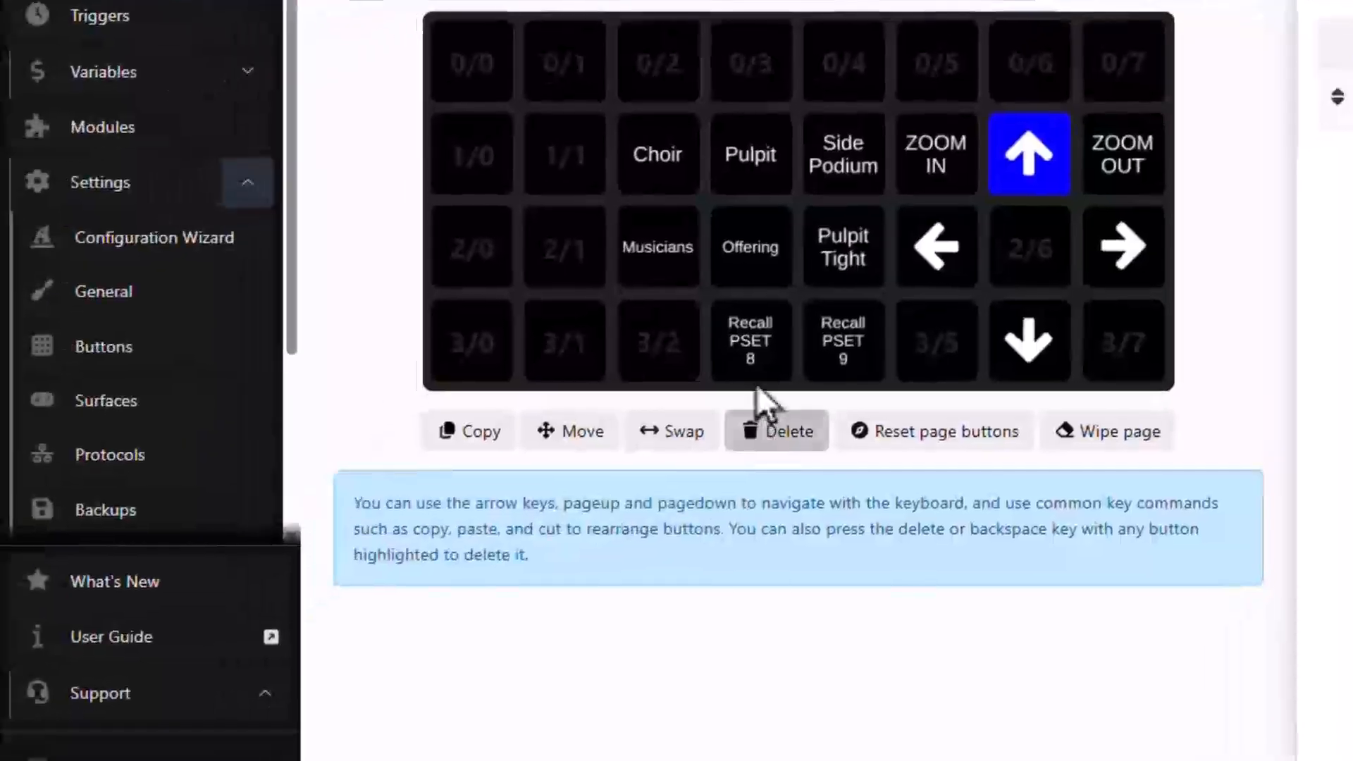
left_click(687, 474)
left_click(755, 338)
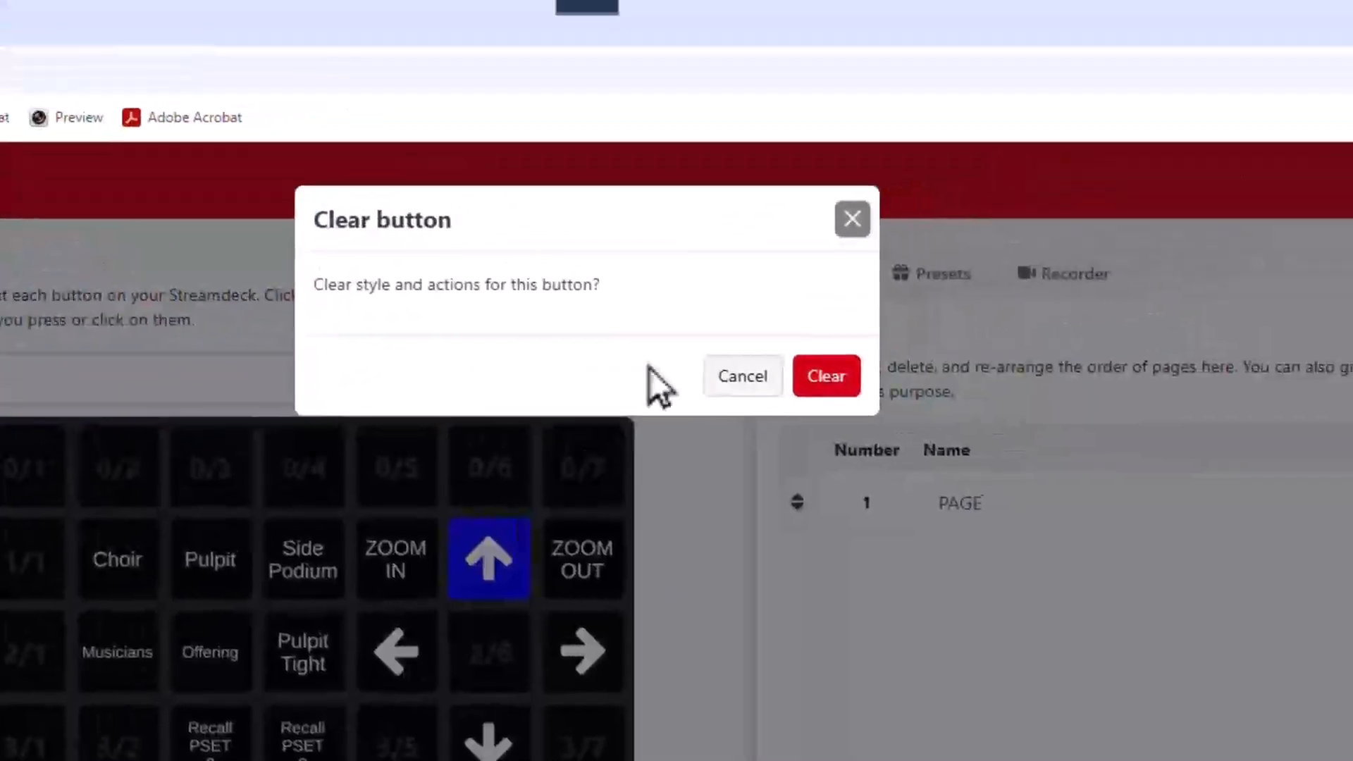
left_click(729, 377)
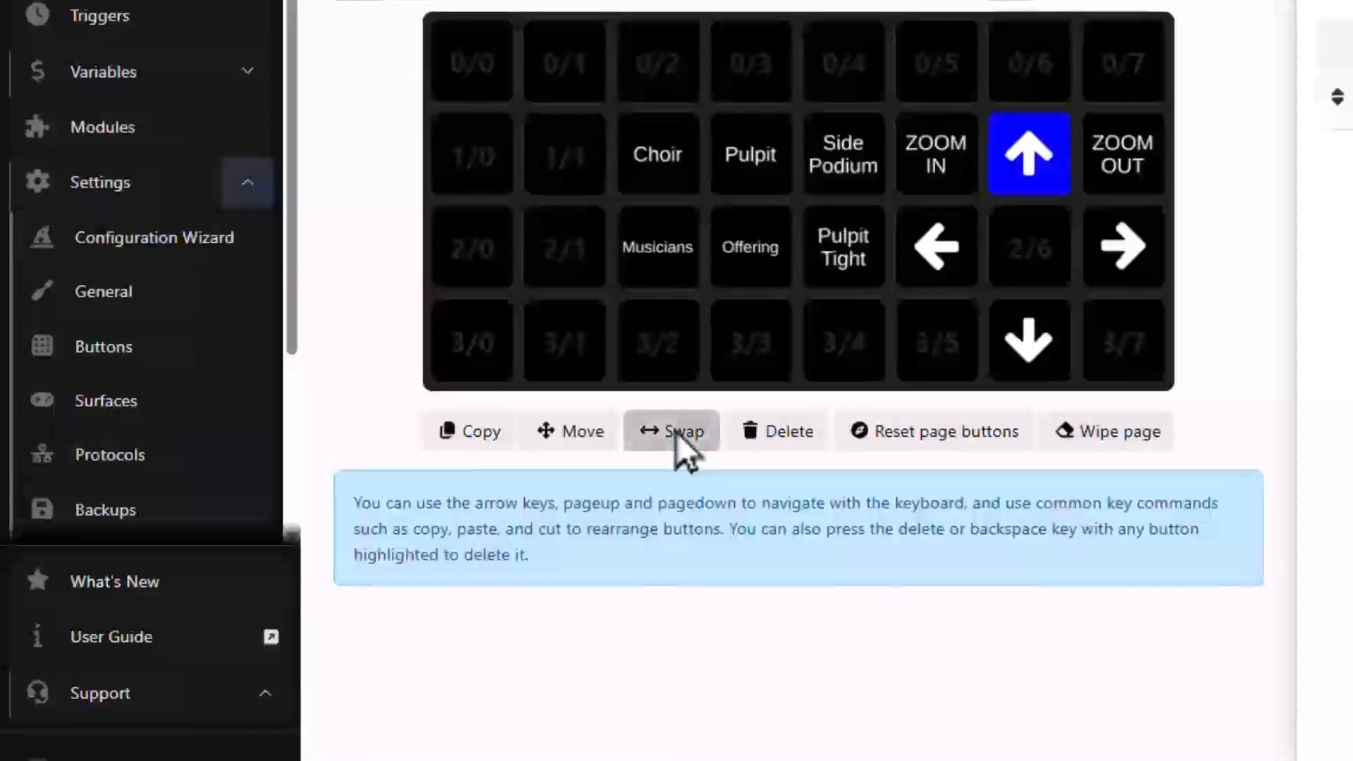
Swap the Side Podium and Pulpit Tight buttons so Pulpit Tight sits beside Pulpit
left_click(676, 433)
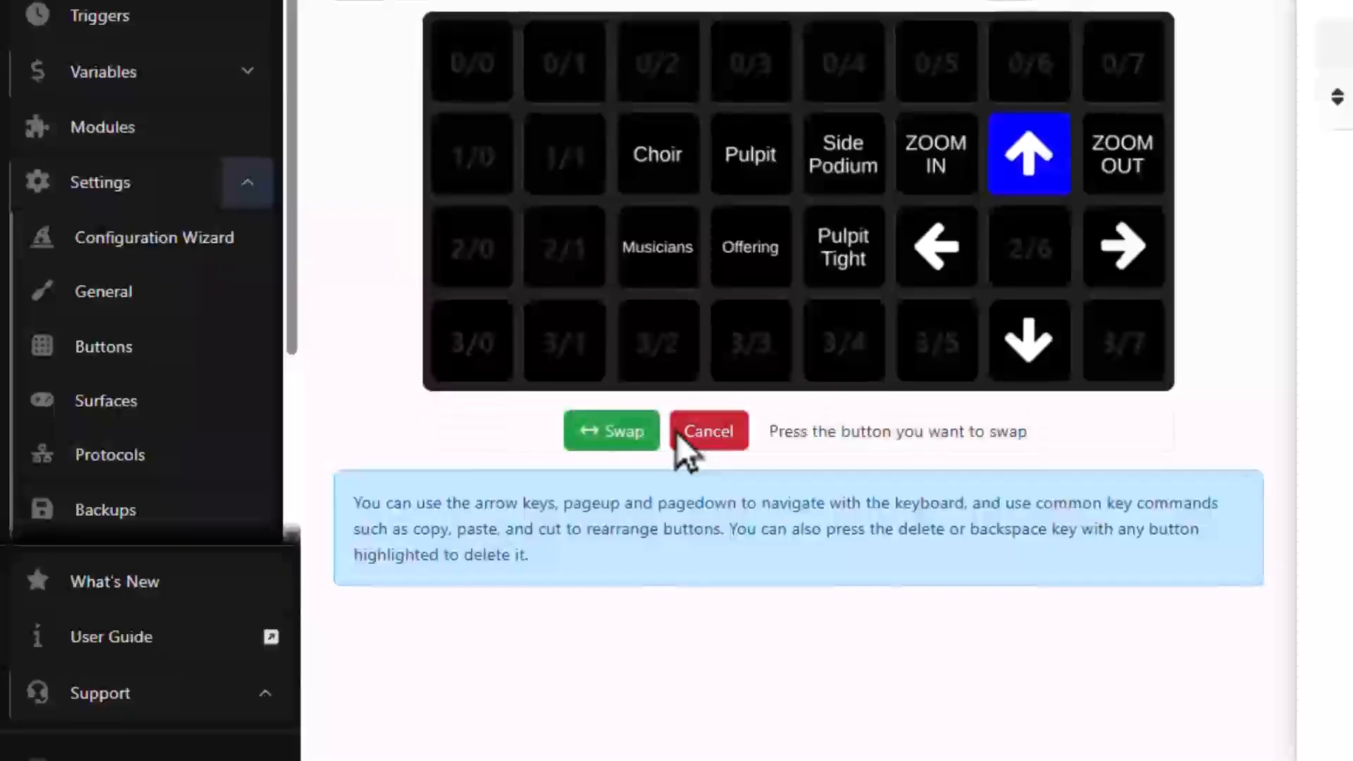
left_click(831, 168)
left_click(829, 260)
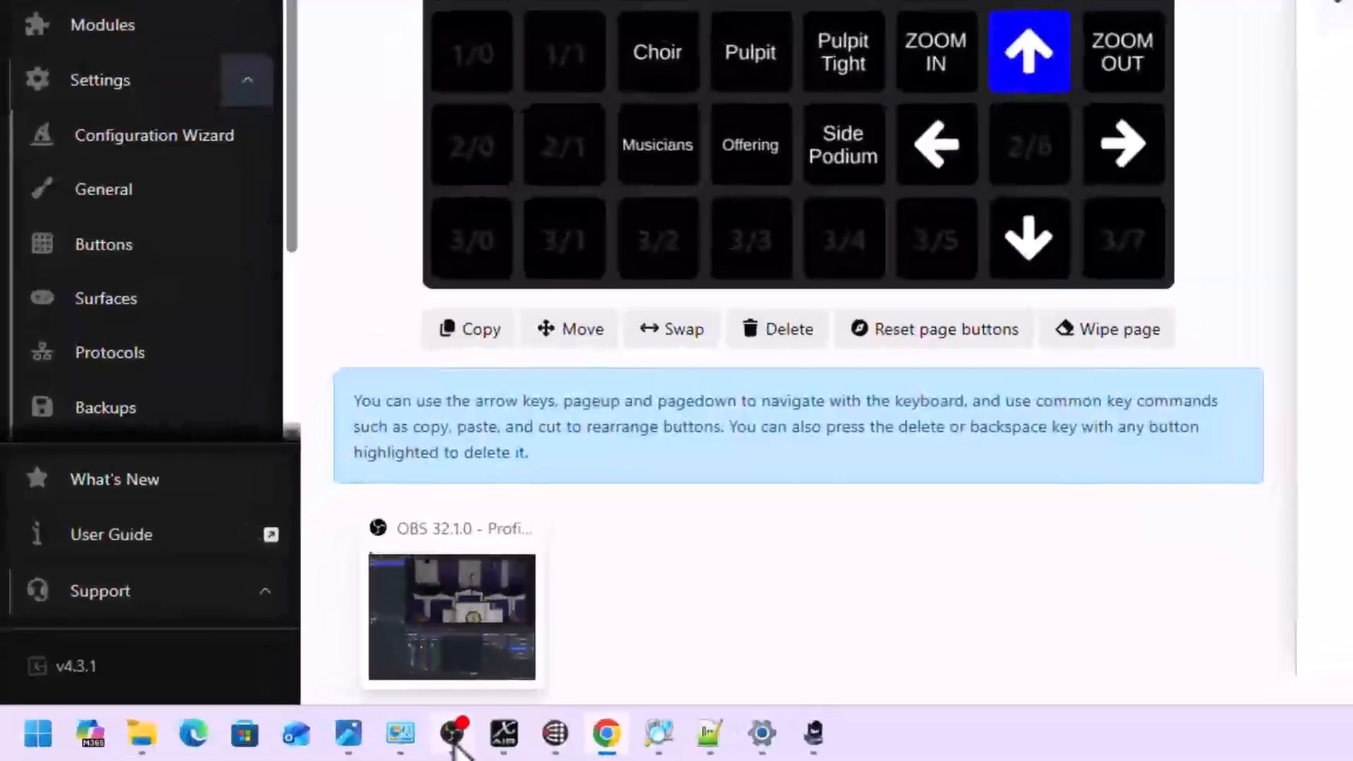
left_click(277, 744)
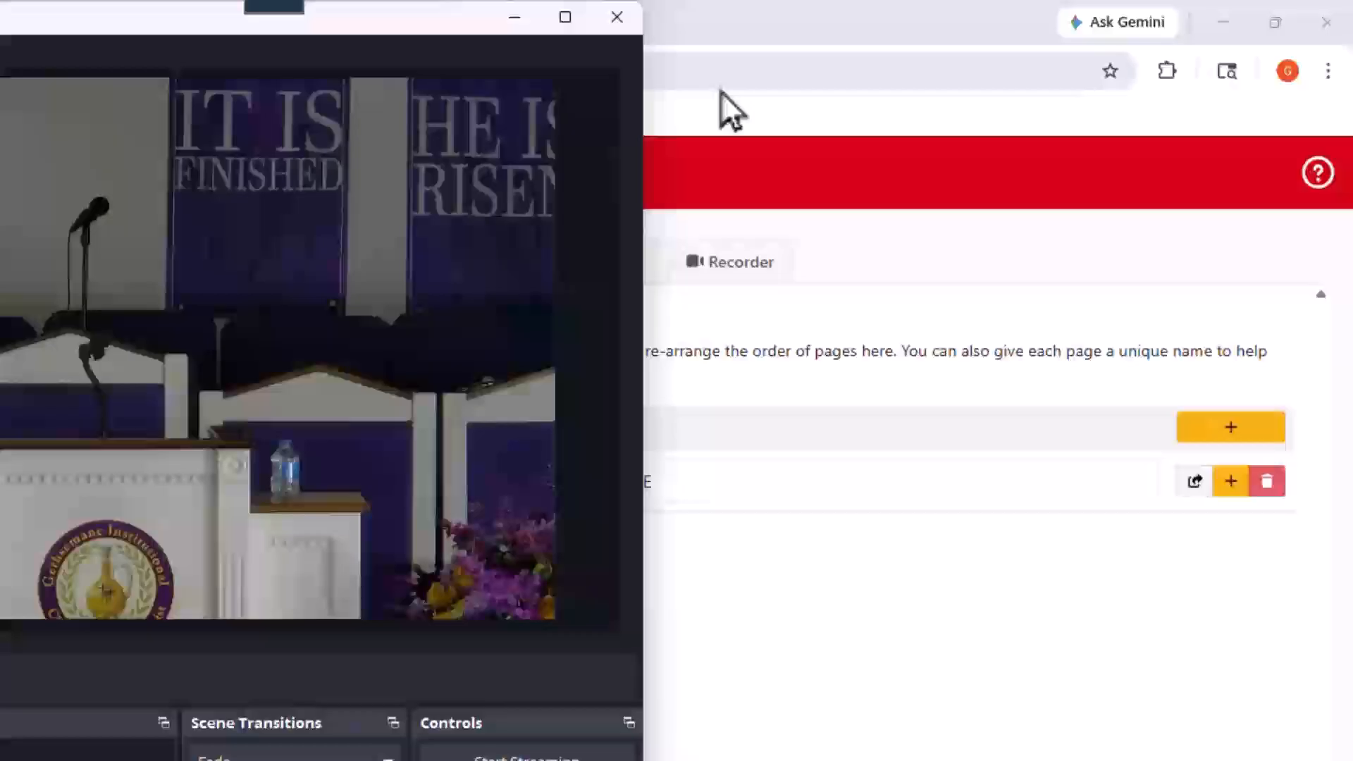
left_click(951, 67)
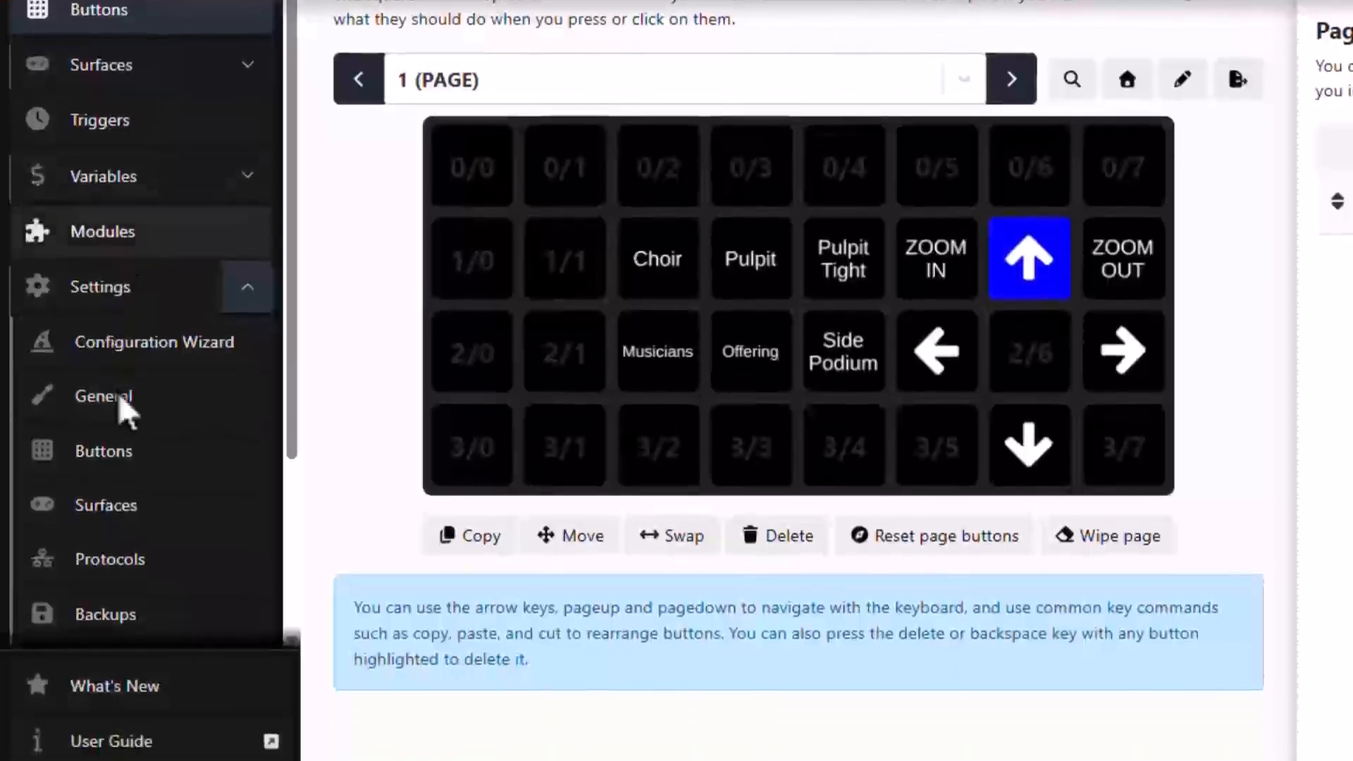
Add a 'Cameras' emulator surface, 4 rows by 9 columns, in the Surfaces list
left_click(106, 624)
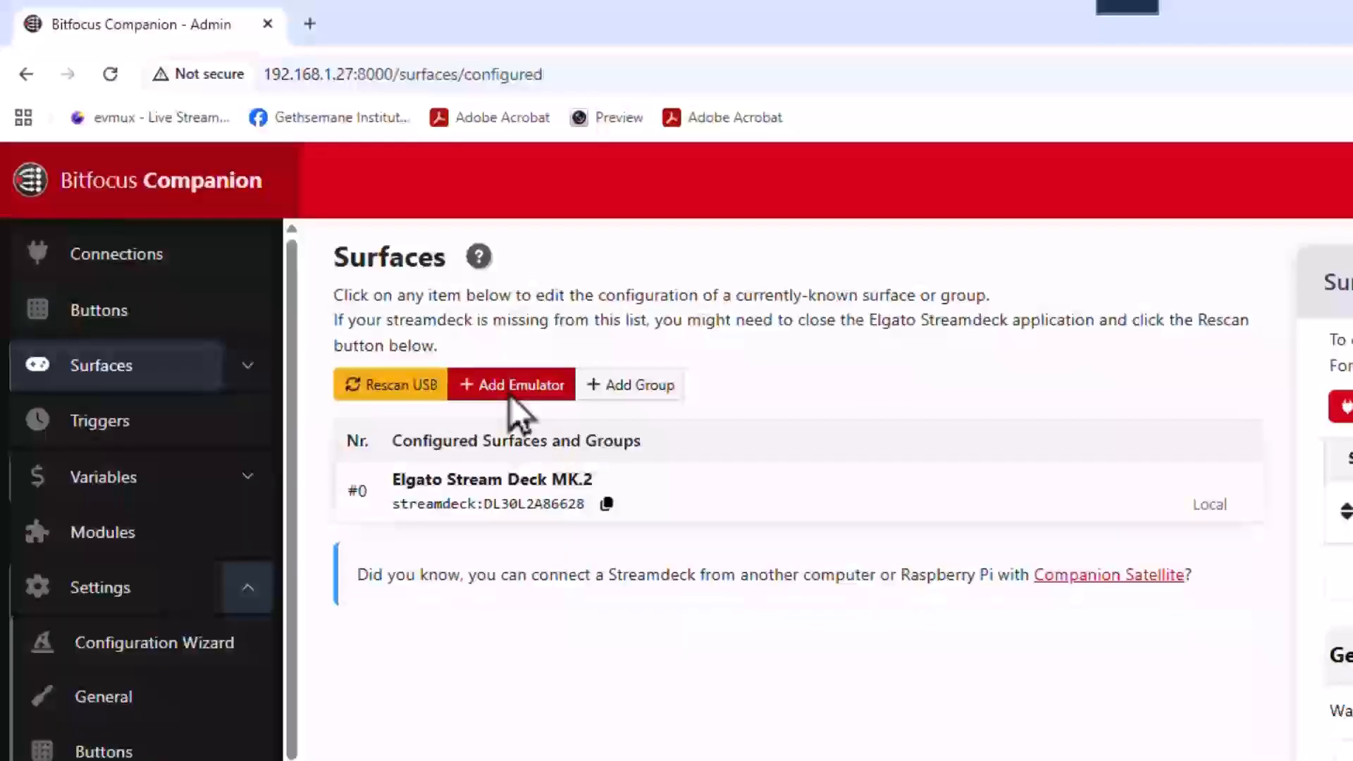
left_click(510, 386)
left_click(1078, 301)
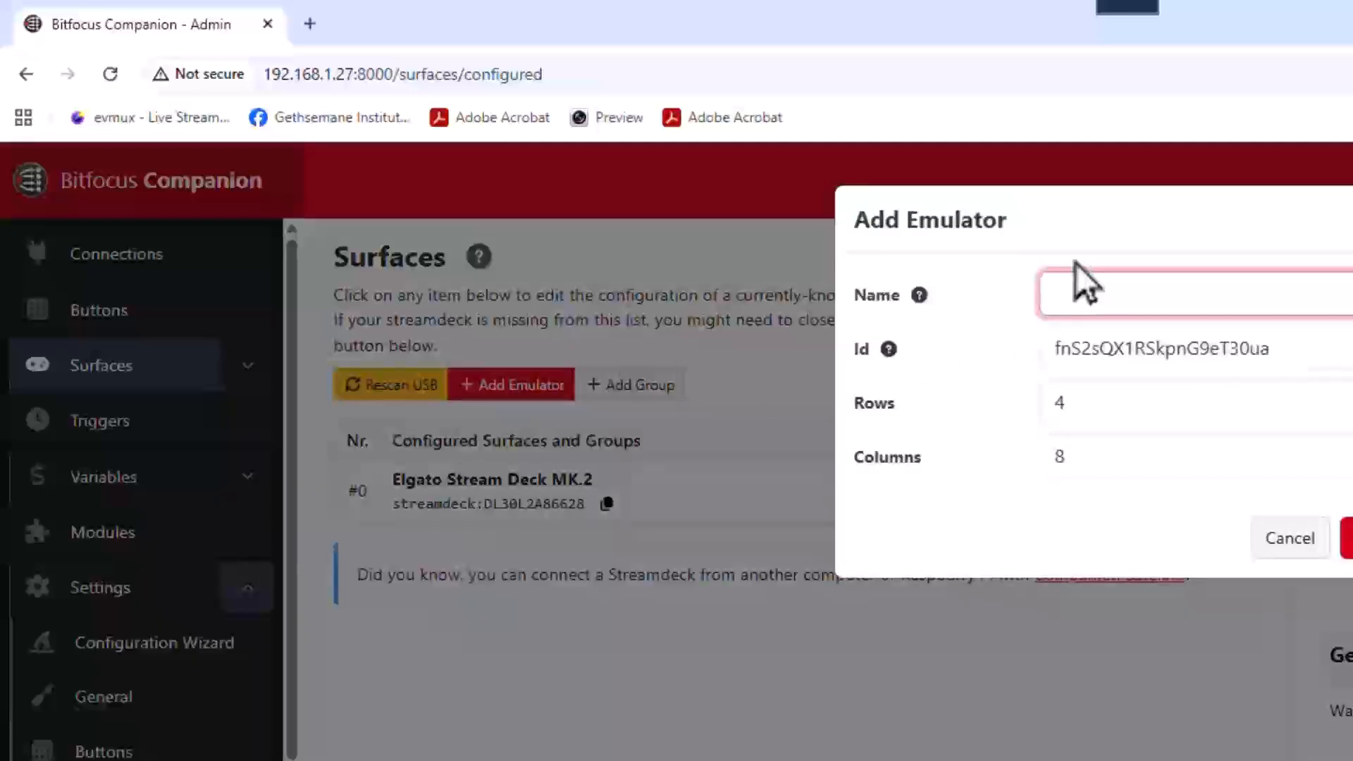
type("Cameras")
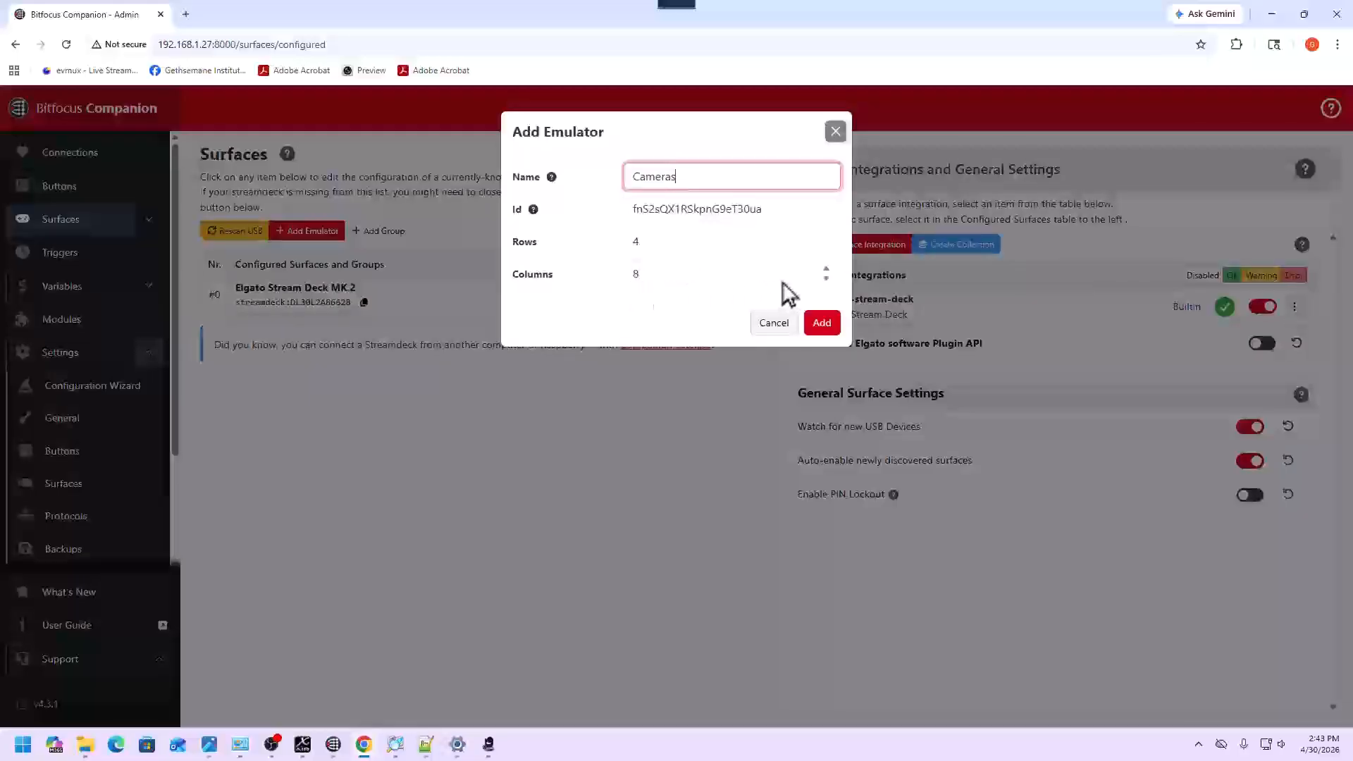
left_click(829, 279)
left_click(826, 271)
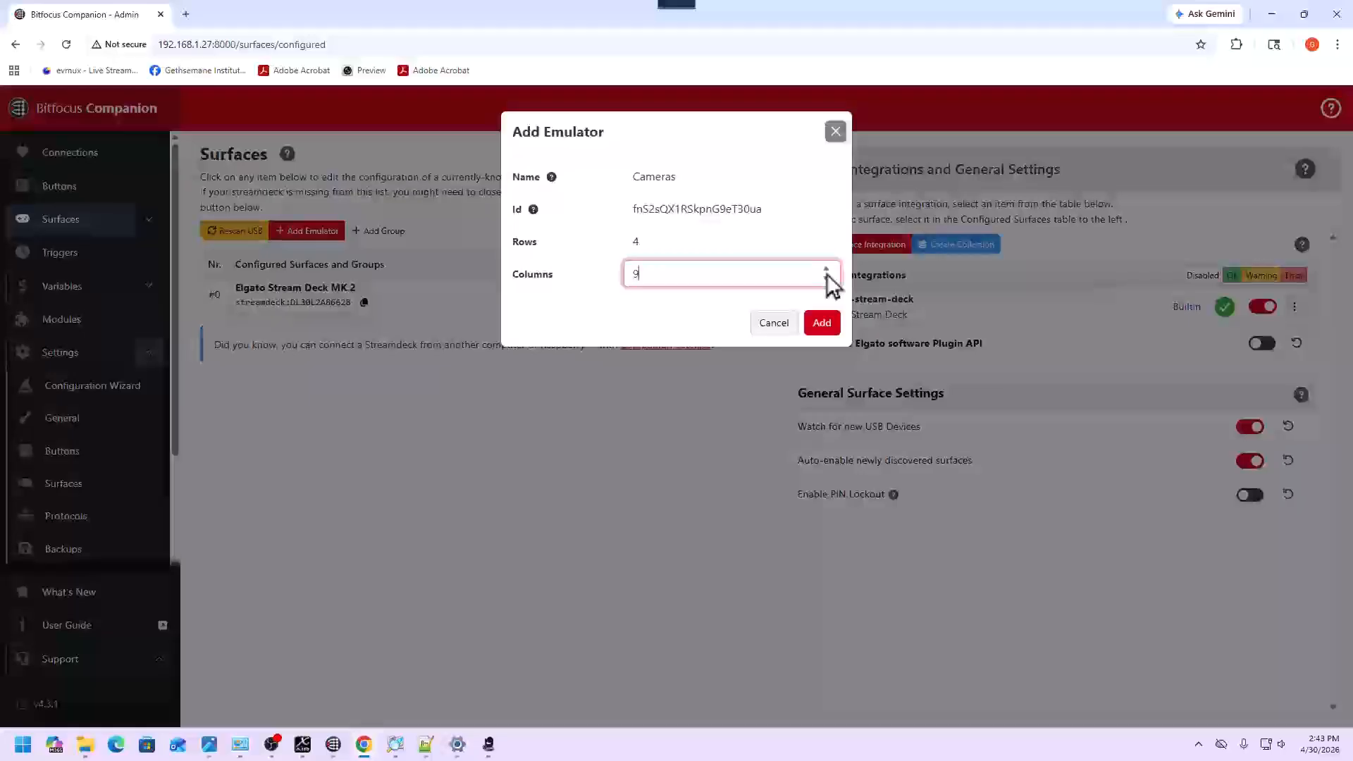
key("Return")
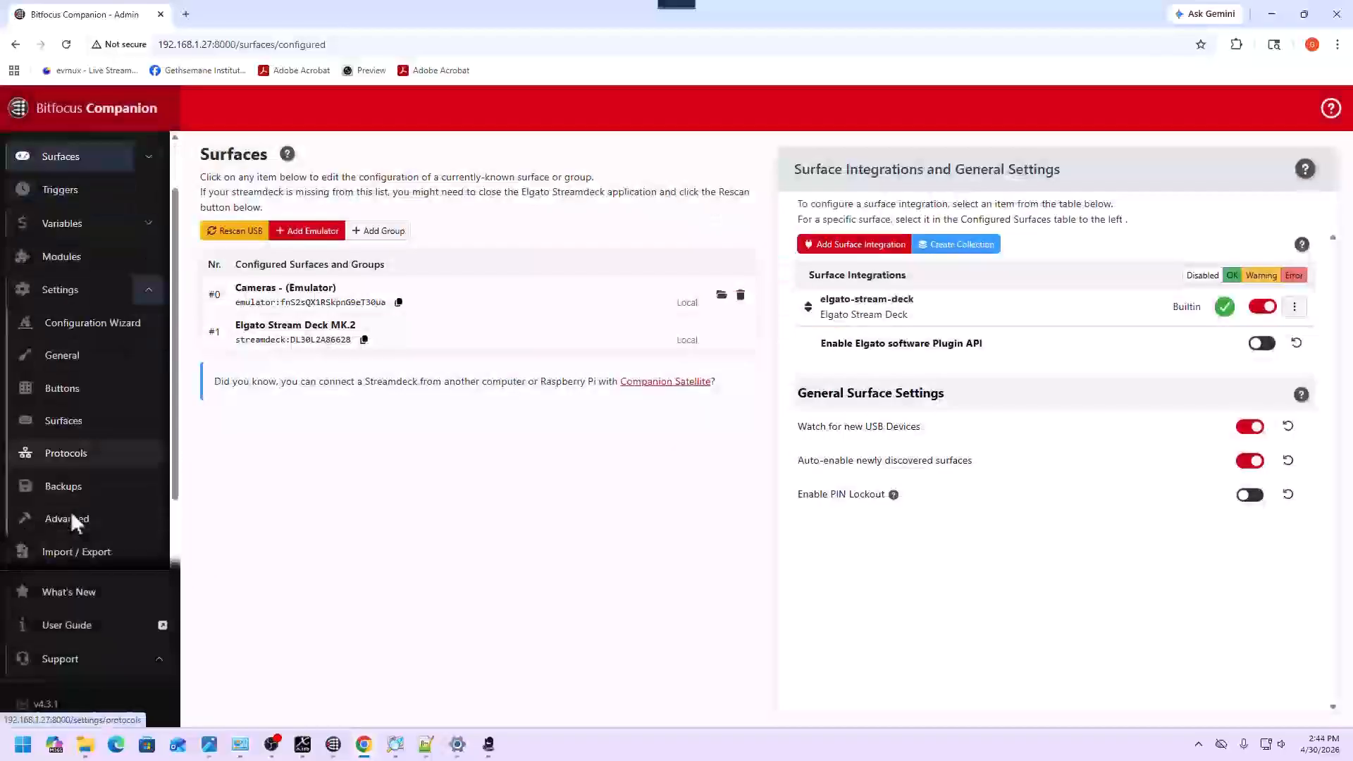
scroll(70, 510, "down", 2)
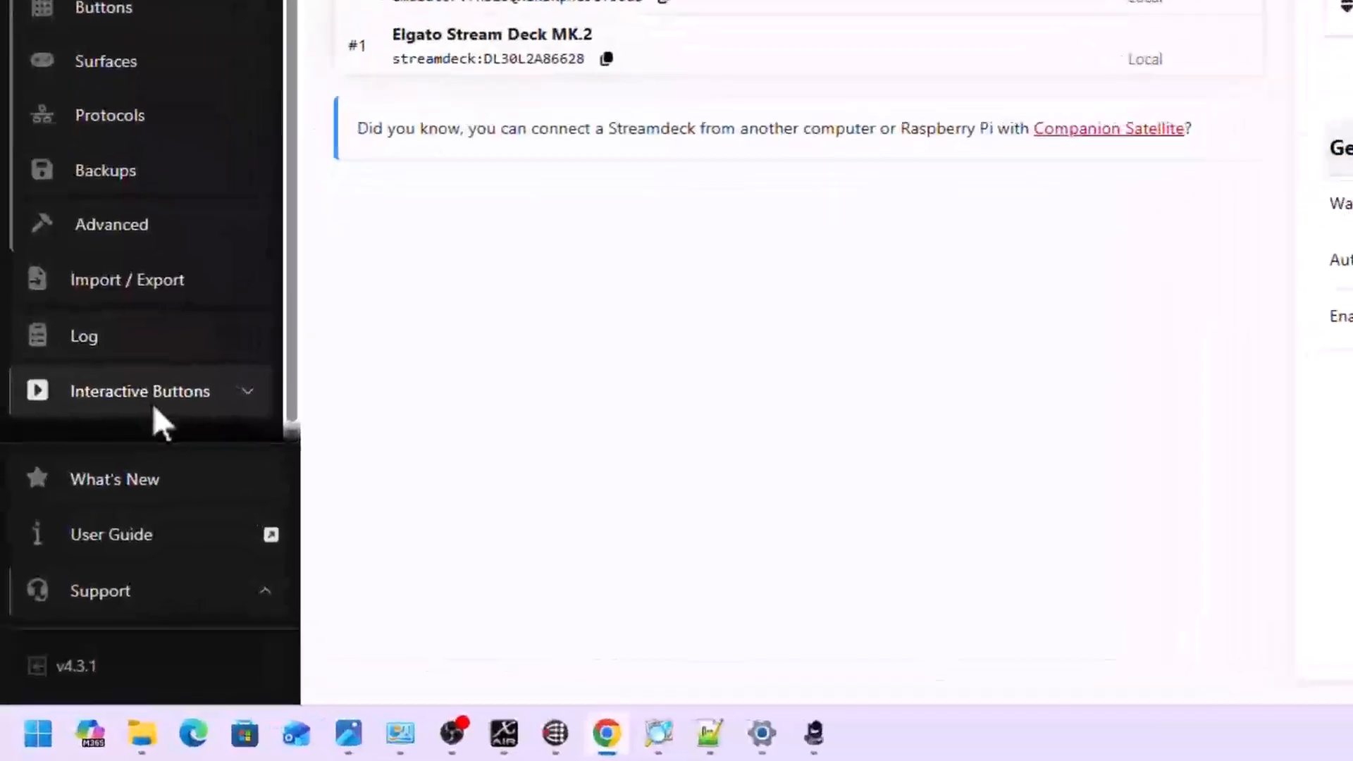
View the Cameras emulator's 4-row by 6-column button grid, then close the emulator tab
left_click(95, 541)
scroll(166, 340, "down", 2)
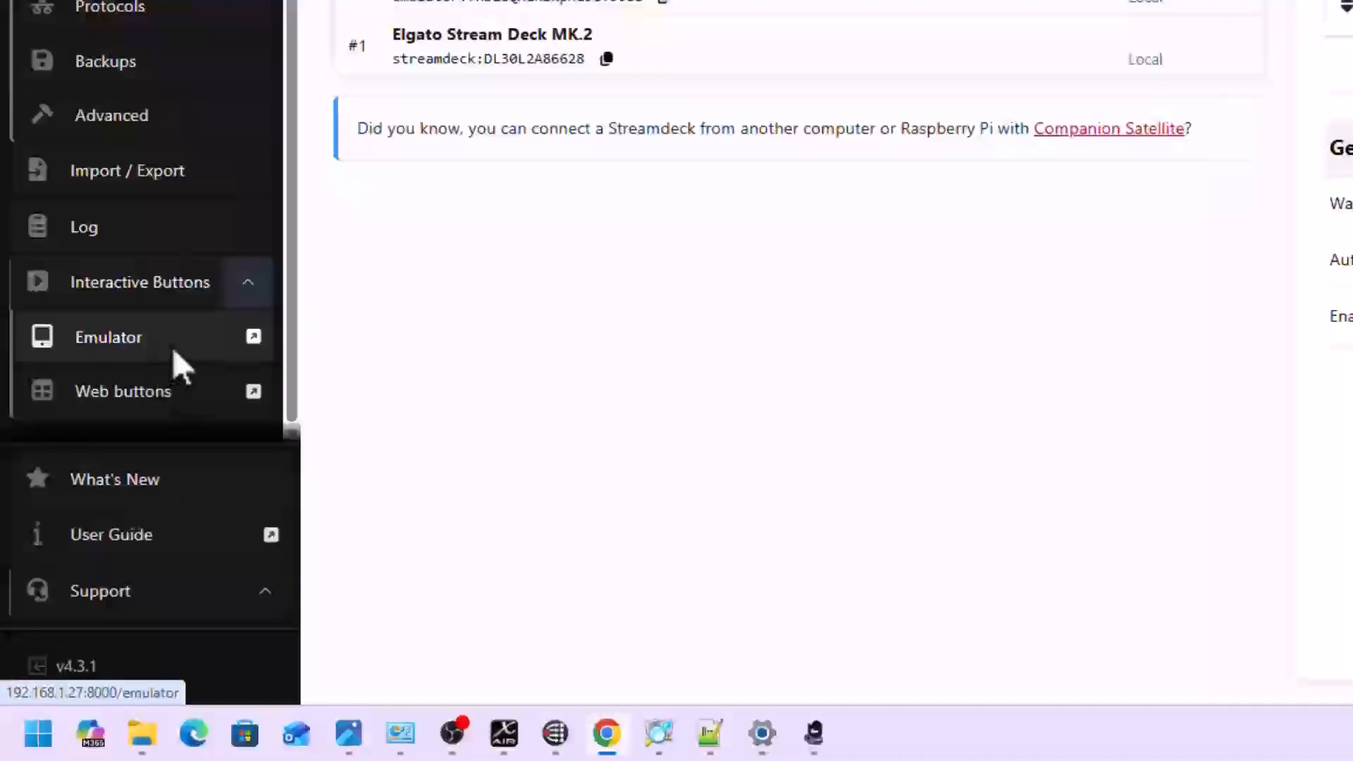
left_click(172, 348)
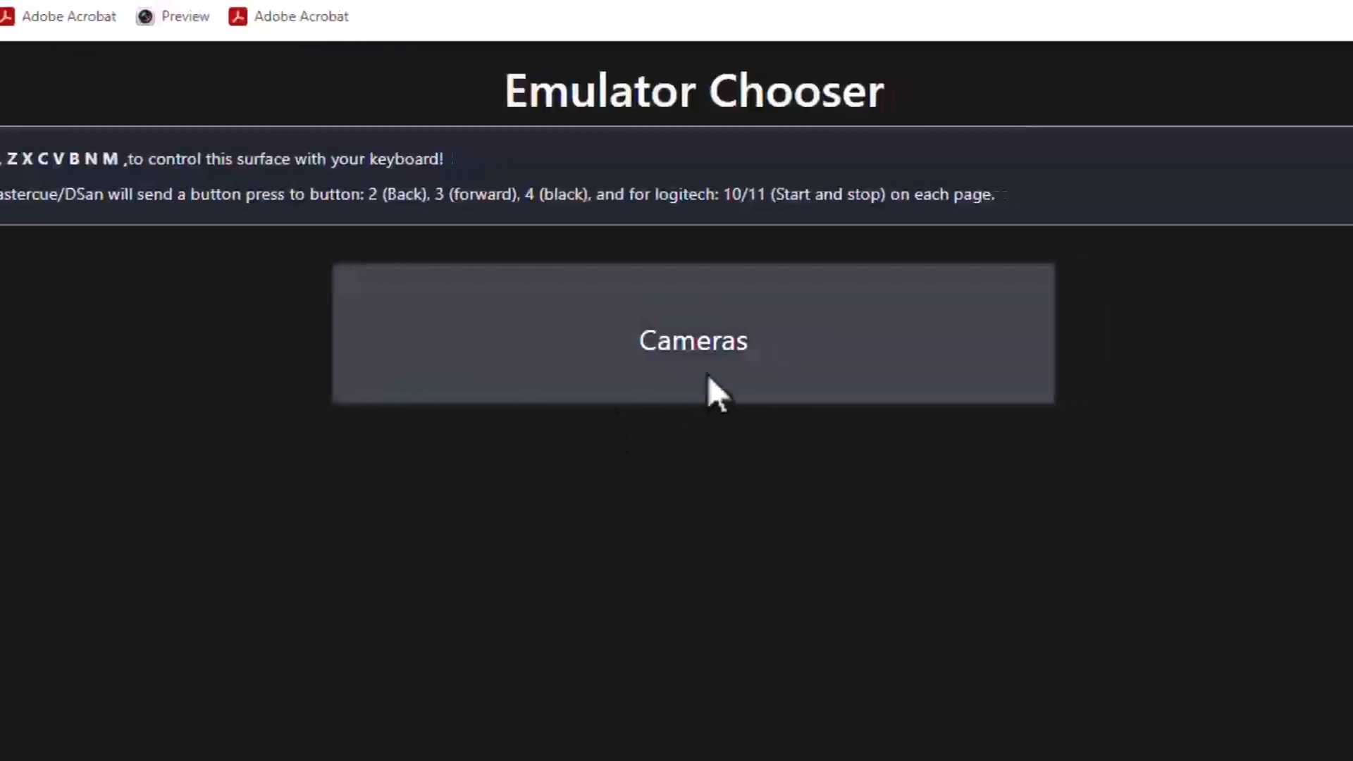
right_click(608, 350)
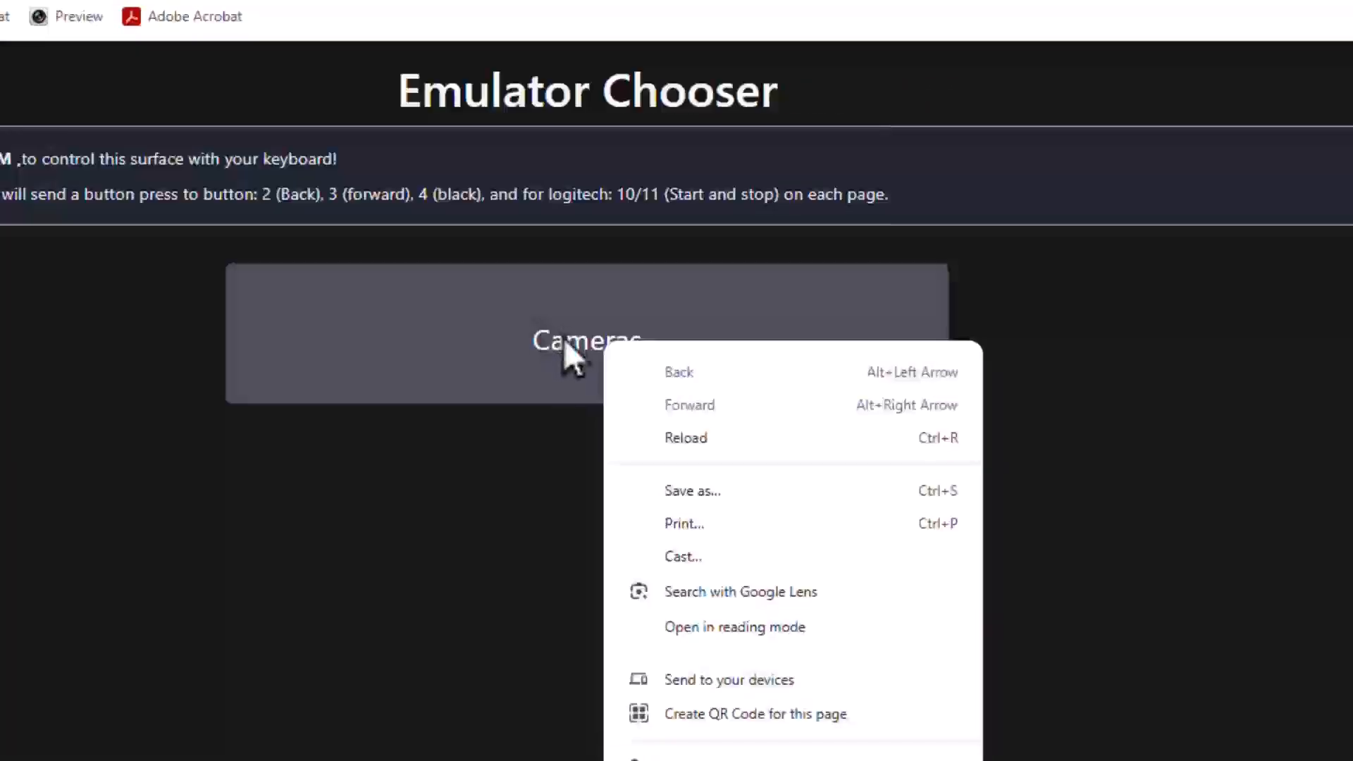
left_click(568, 350)
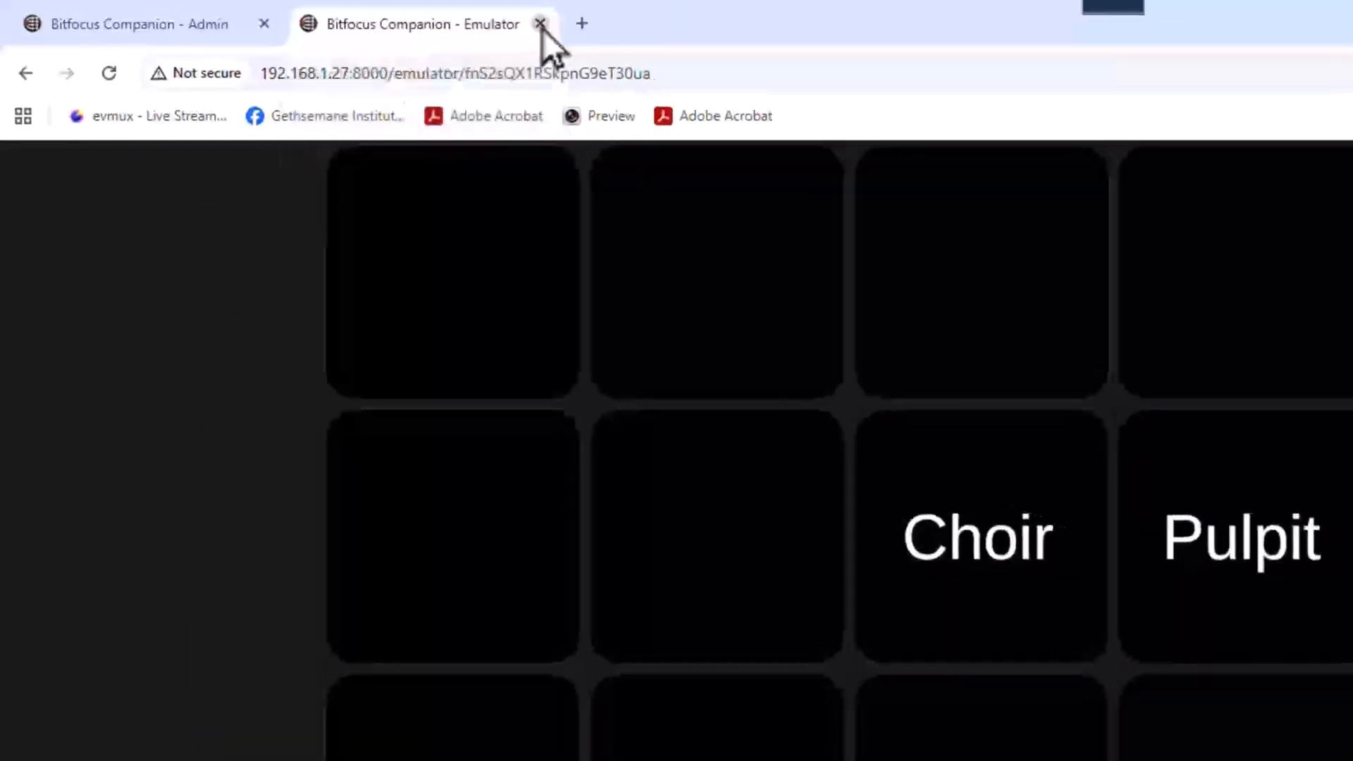
left_click(328, 15)
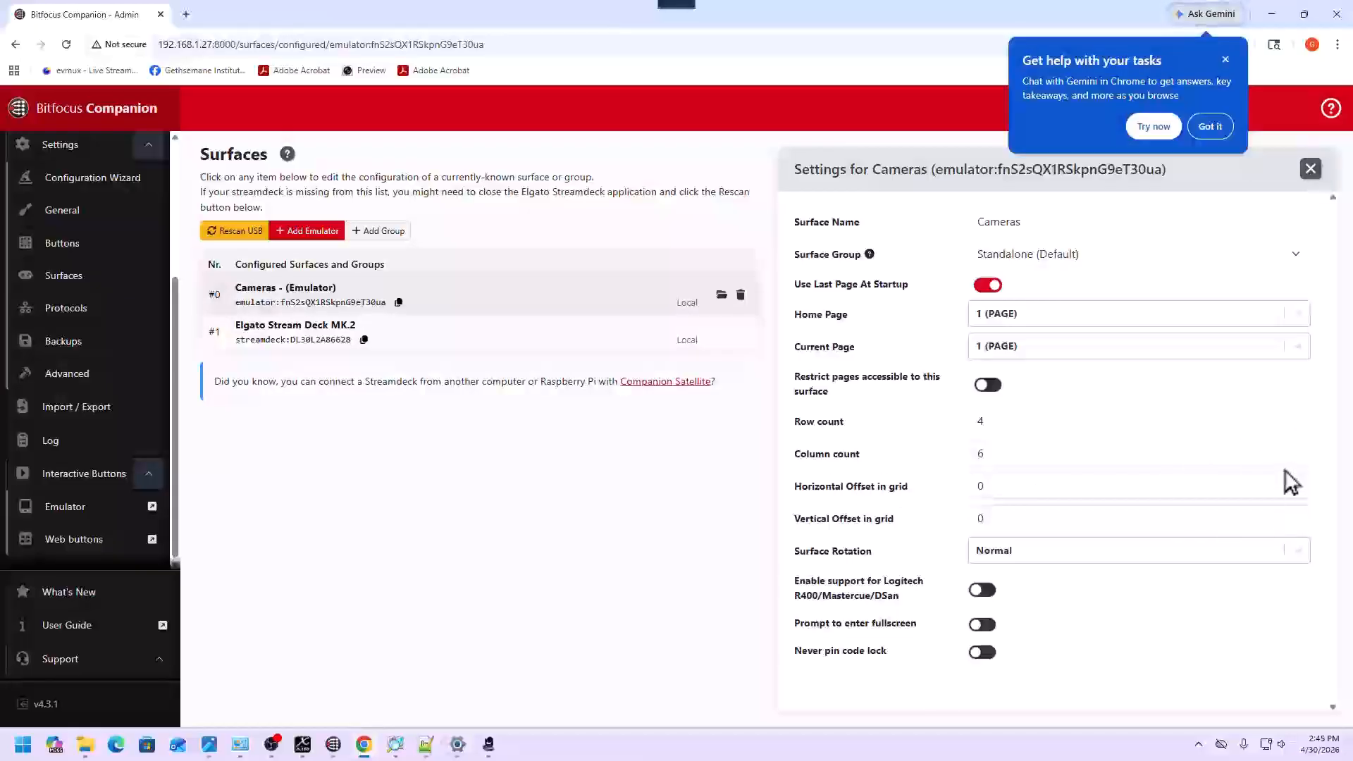
Set the Cameras surface grid offsets to 2 horizontal and 1 vertical, and verify in the emulator
left_click(1298, 484)
left_click(1298, 484)
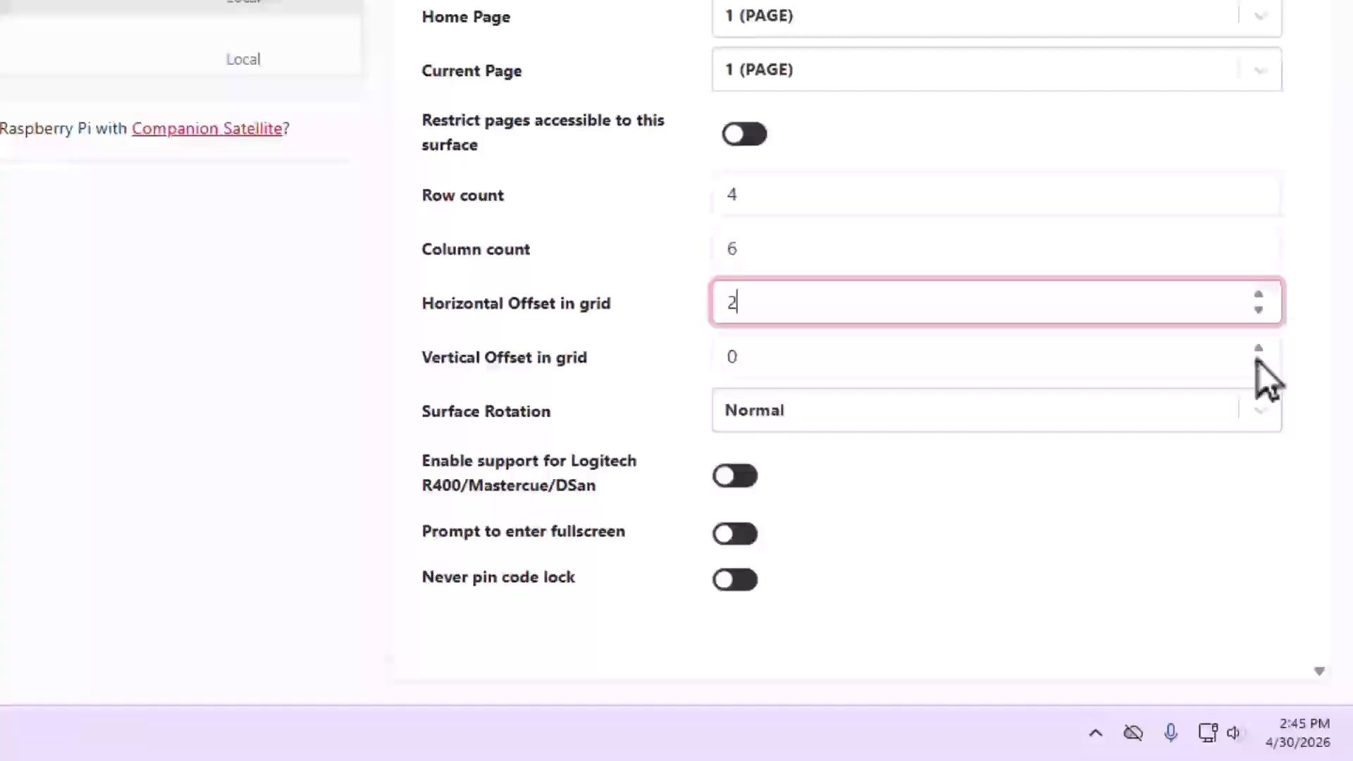
left_click(1296, 517)
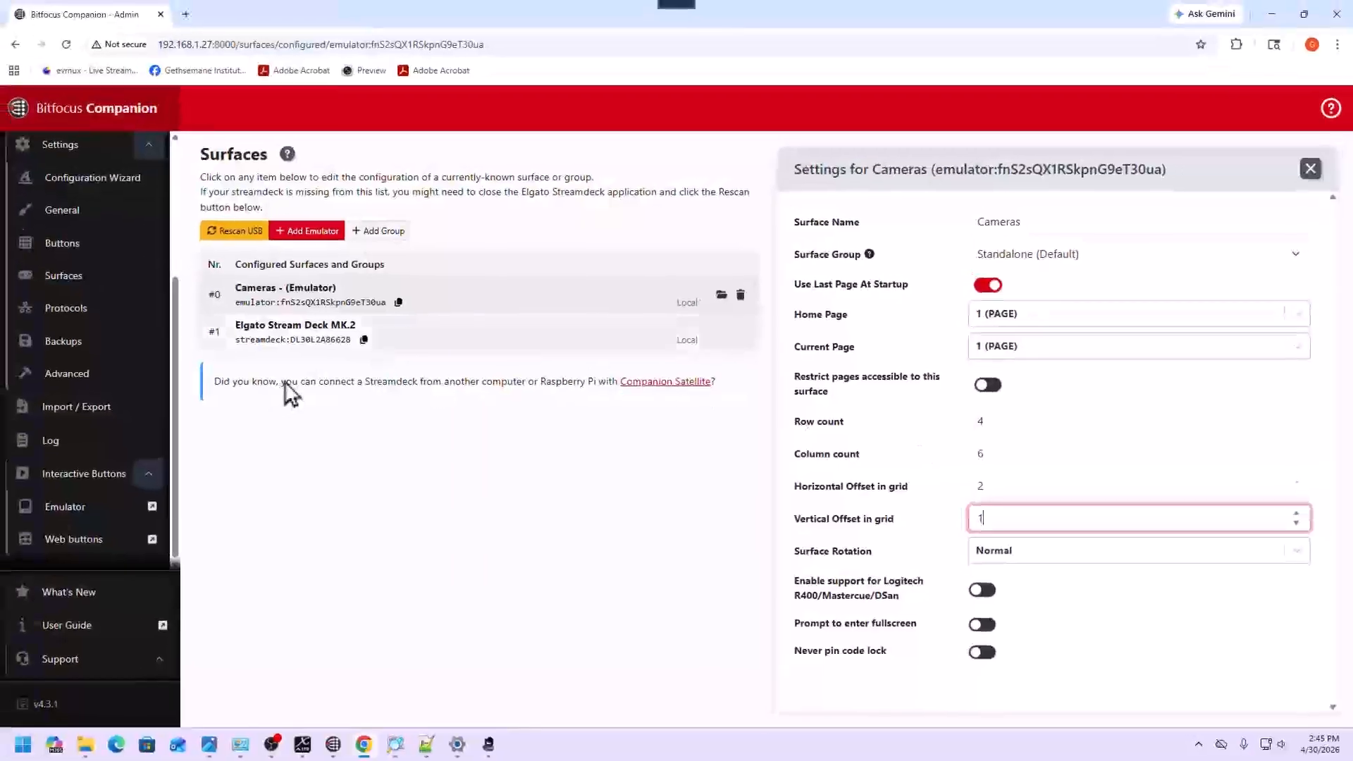
left_click(92, 510)
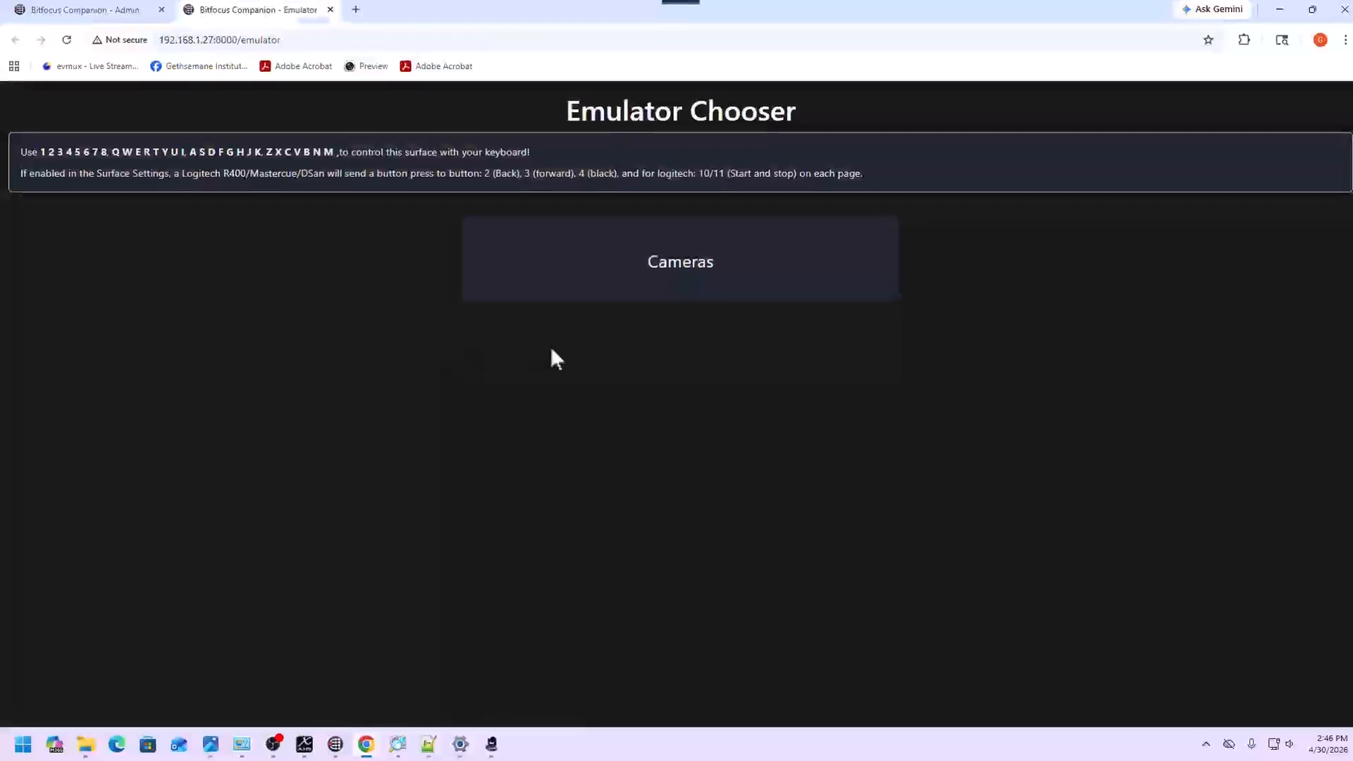
left_click(680, 285)
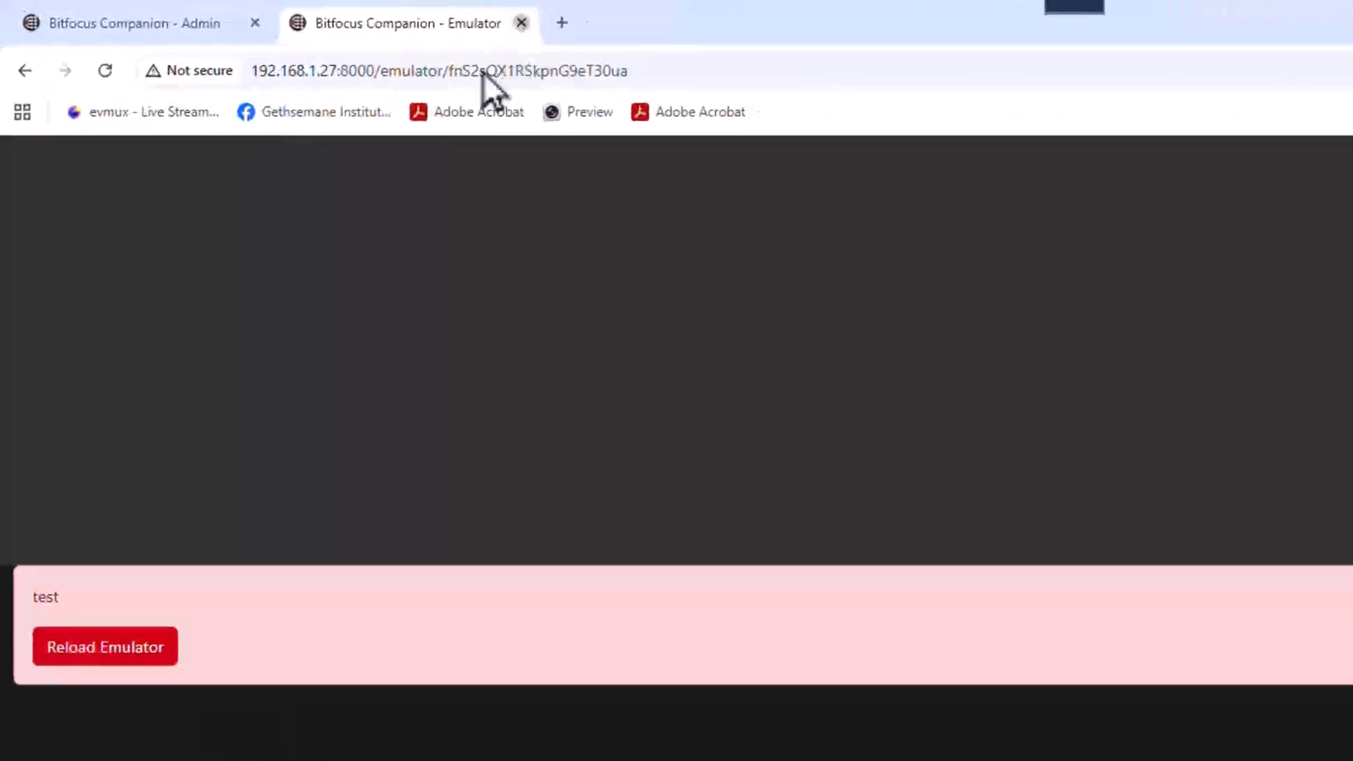
left_click(547, 24)
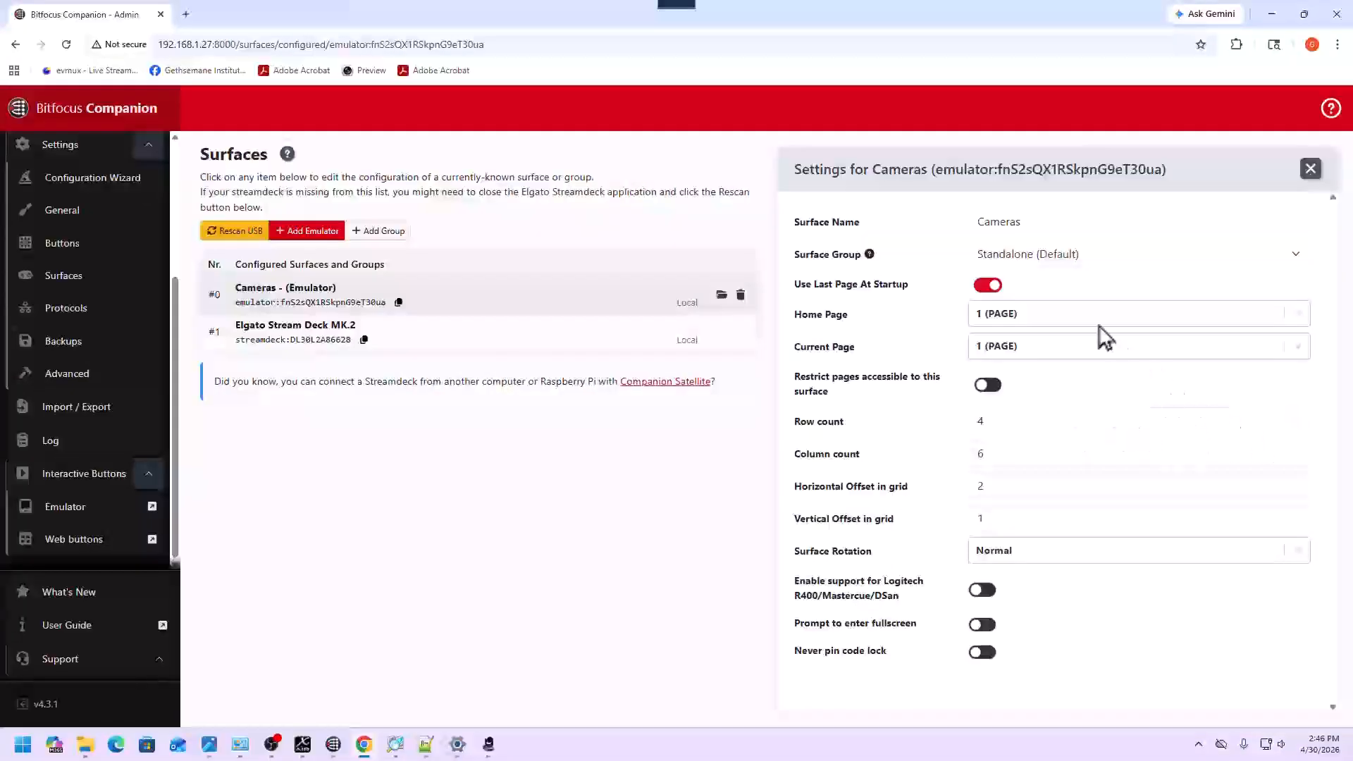
Reduce the Cameras surface to 3 rows, check the emulator grid, then bring up Notepad++ notes
left_click(1295, 426)
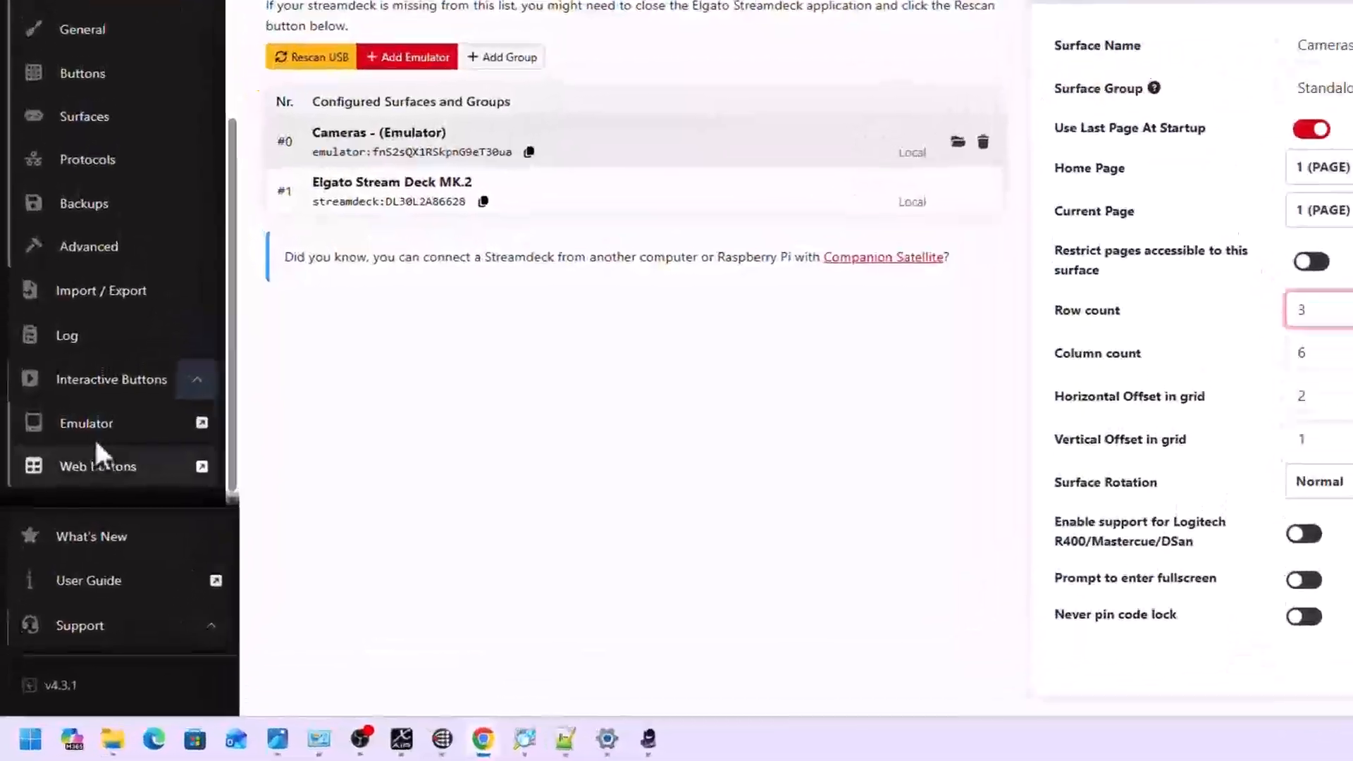
left_click(88, 424)
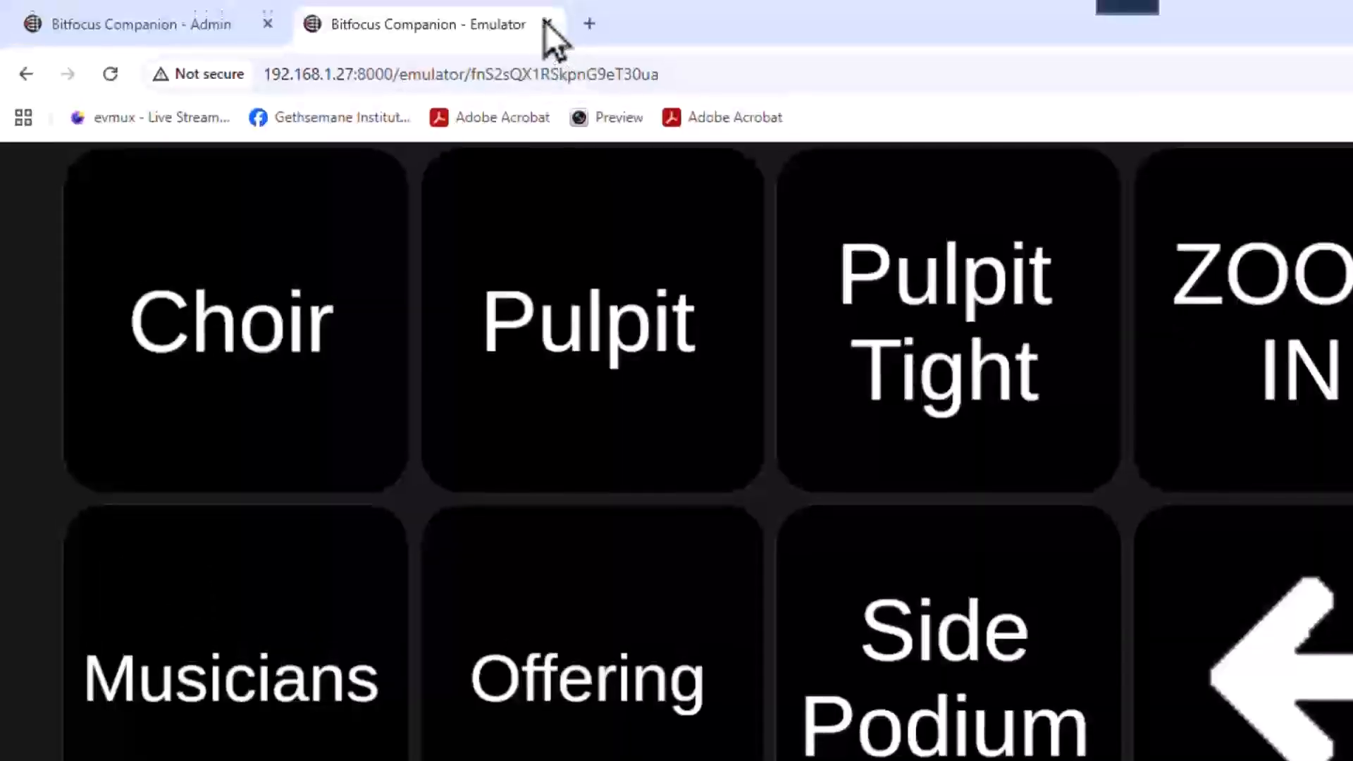
left_click(547, 24)
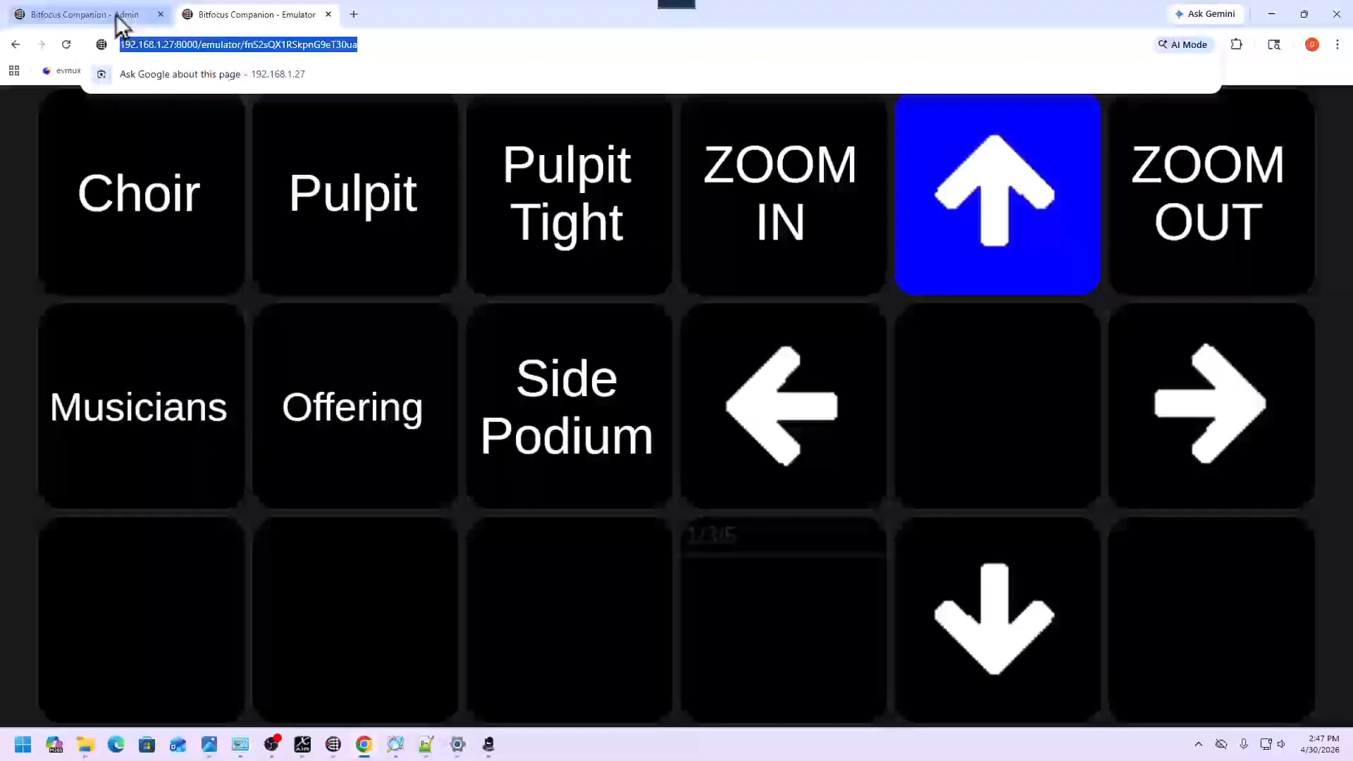
left_click(116, 14)
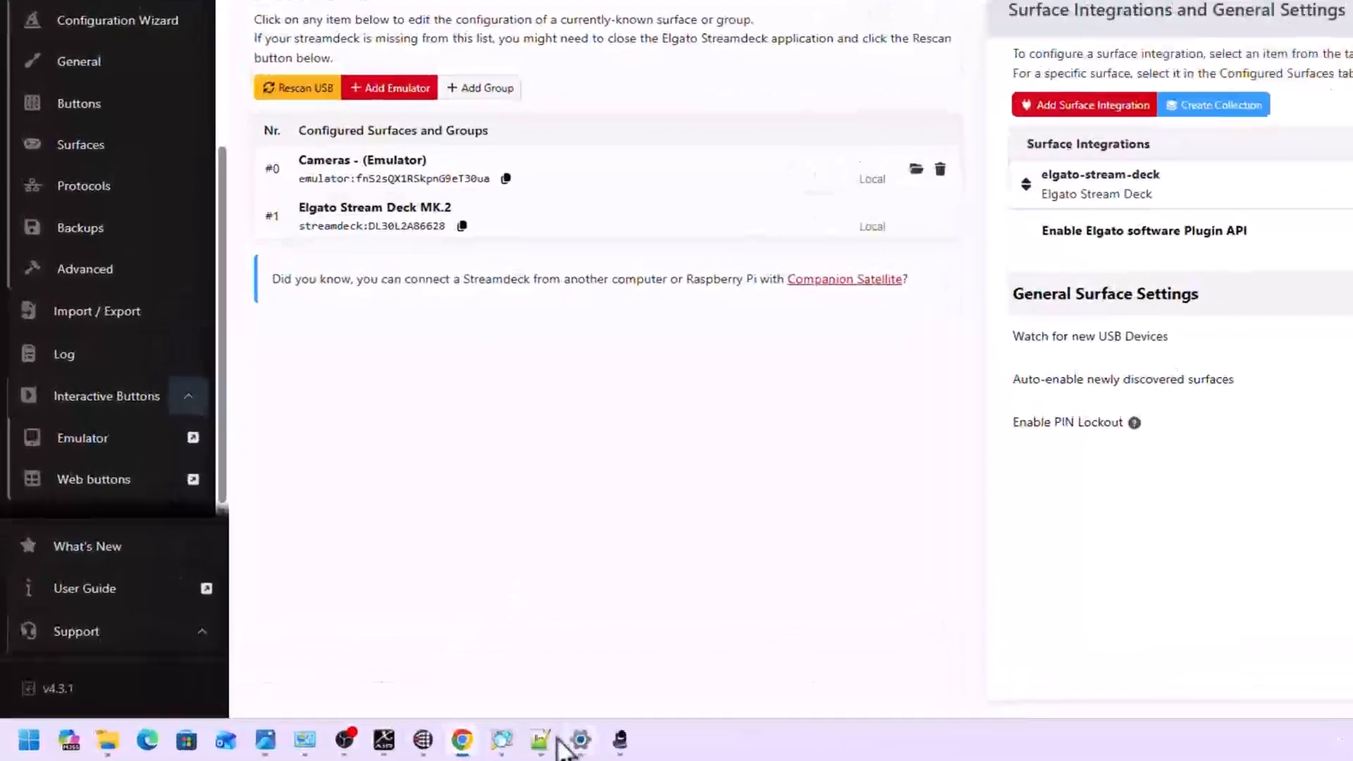
left_click(544, 740)
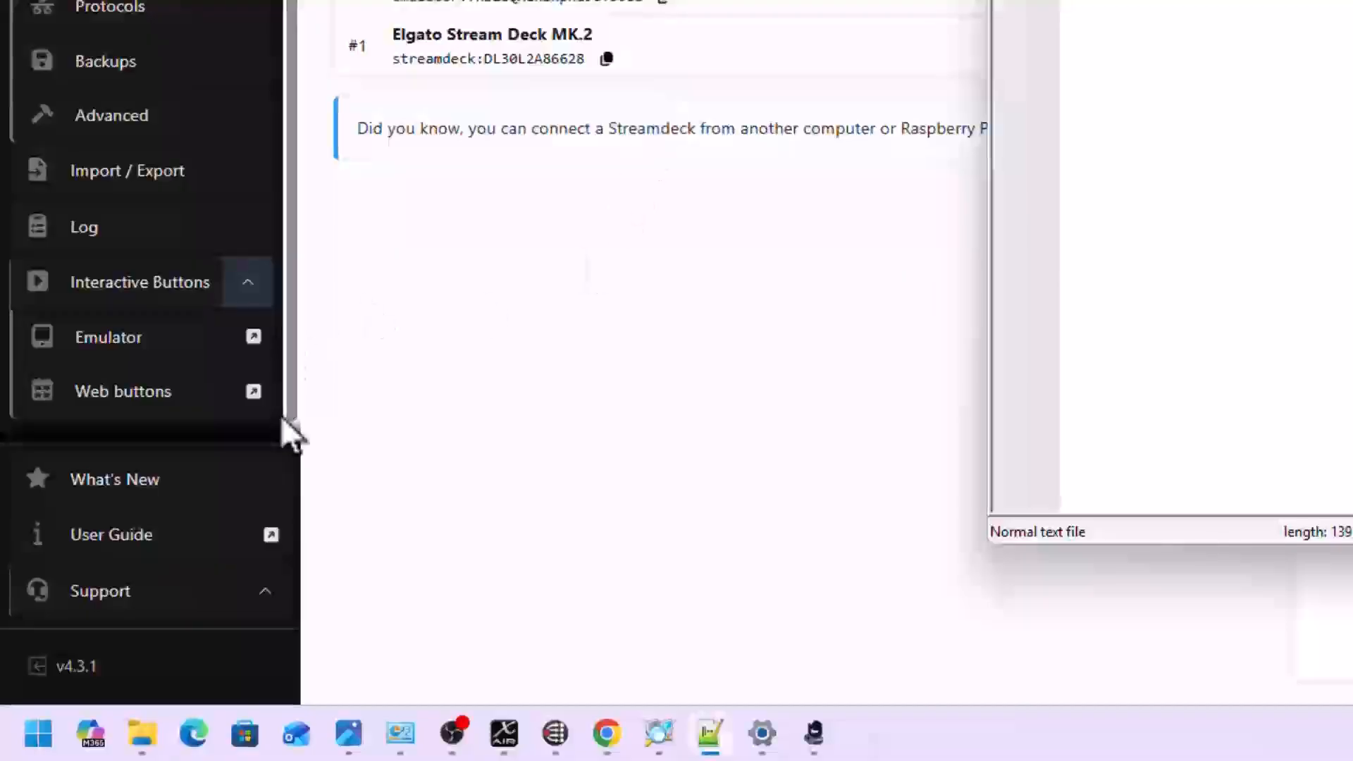
Add an OBS custom browser dock named 'Cameras' using the pasted Companion emulator URL
left_click(455, 736)
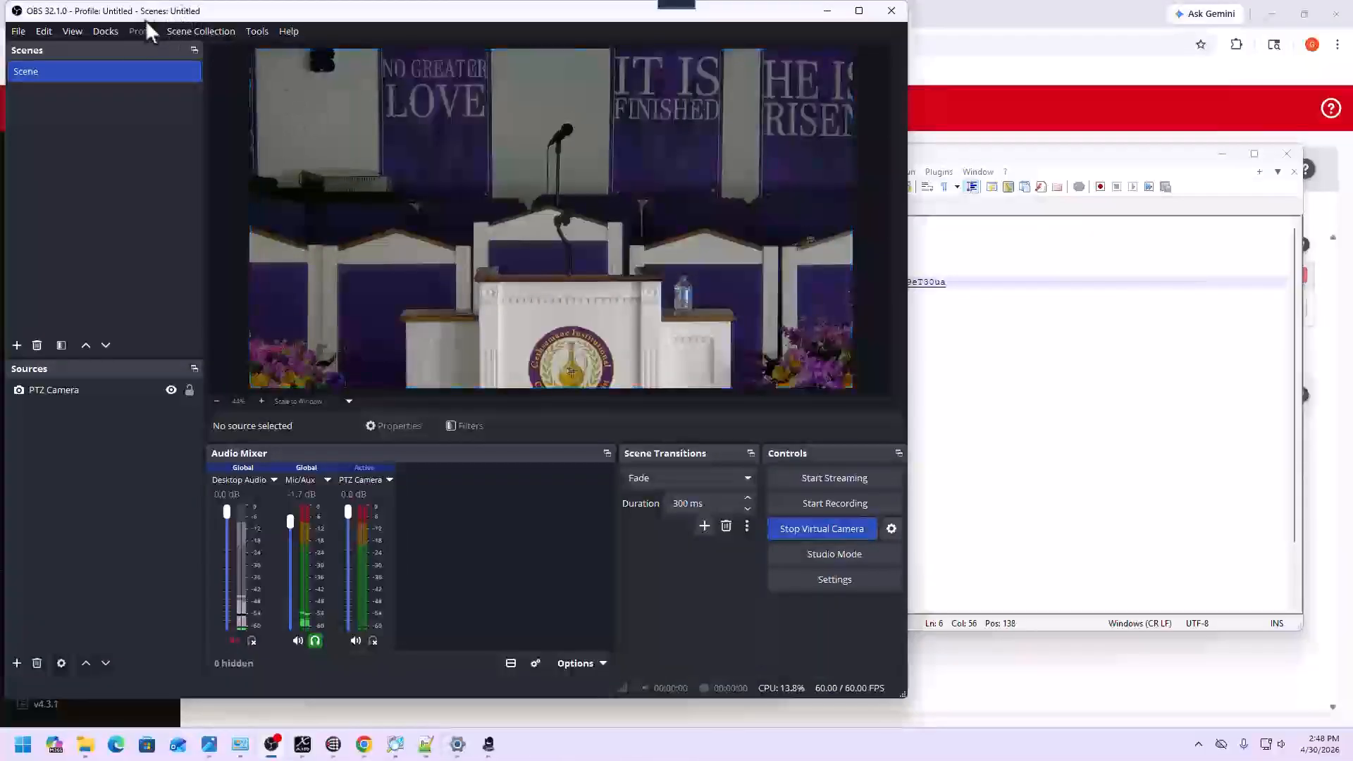
left_click(101, 34)
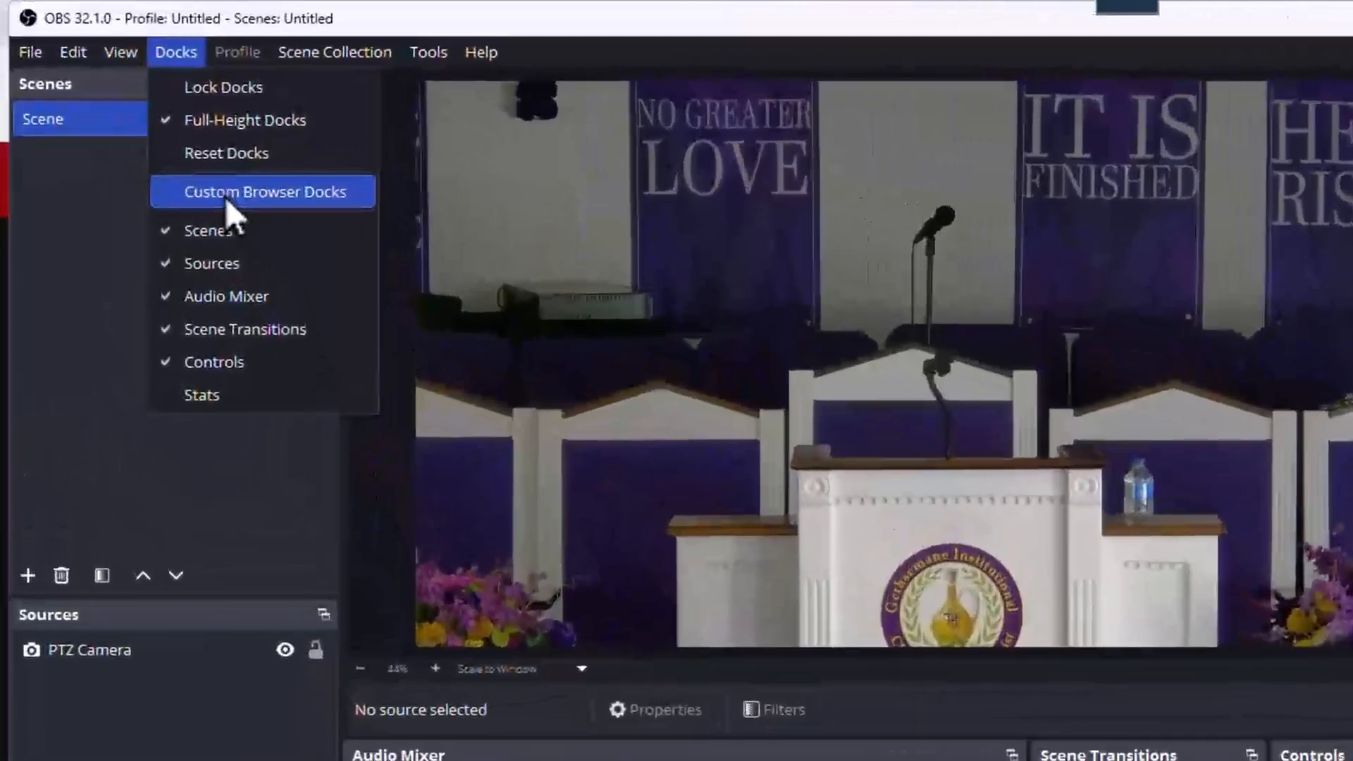
left_click(225, 197)
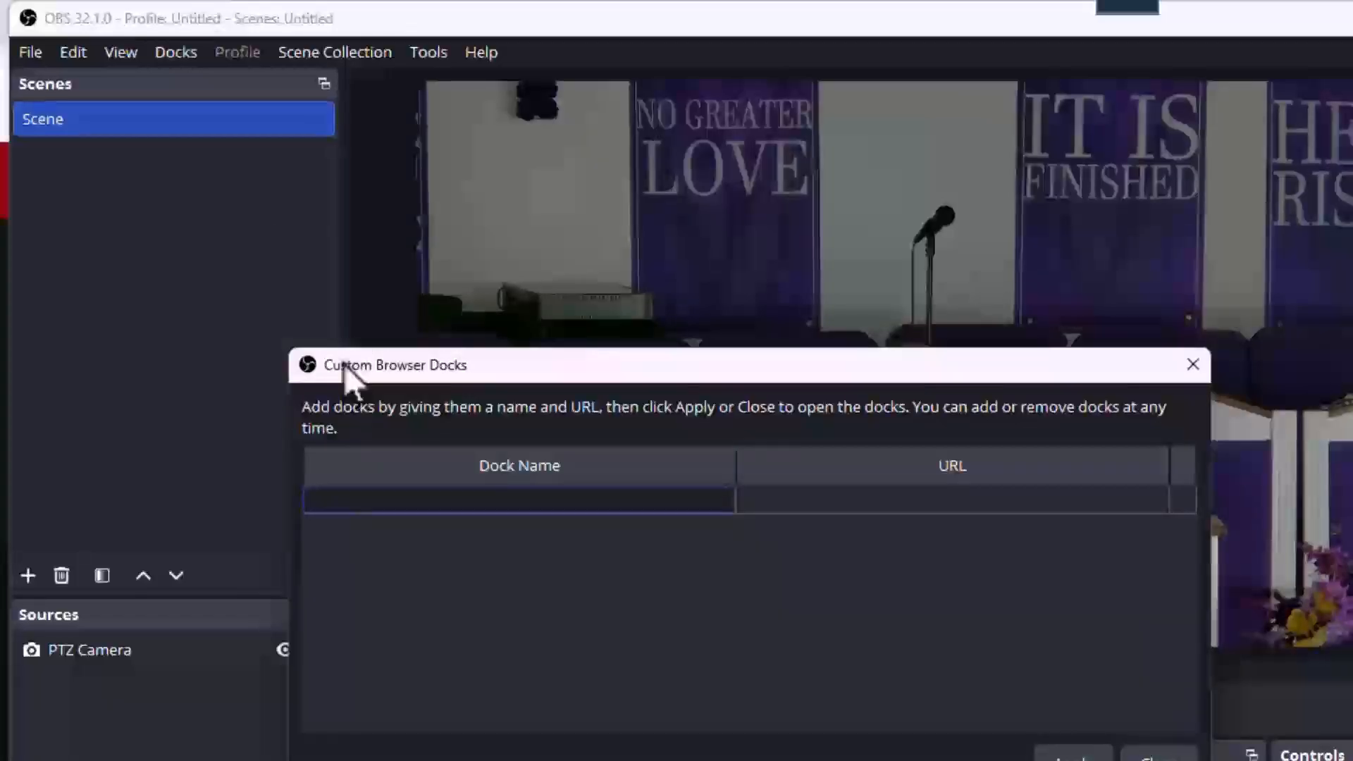
type("Cameras")
left_click(953, 505)
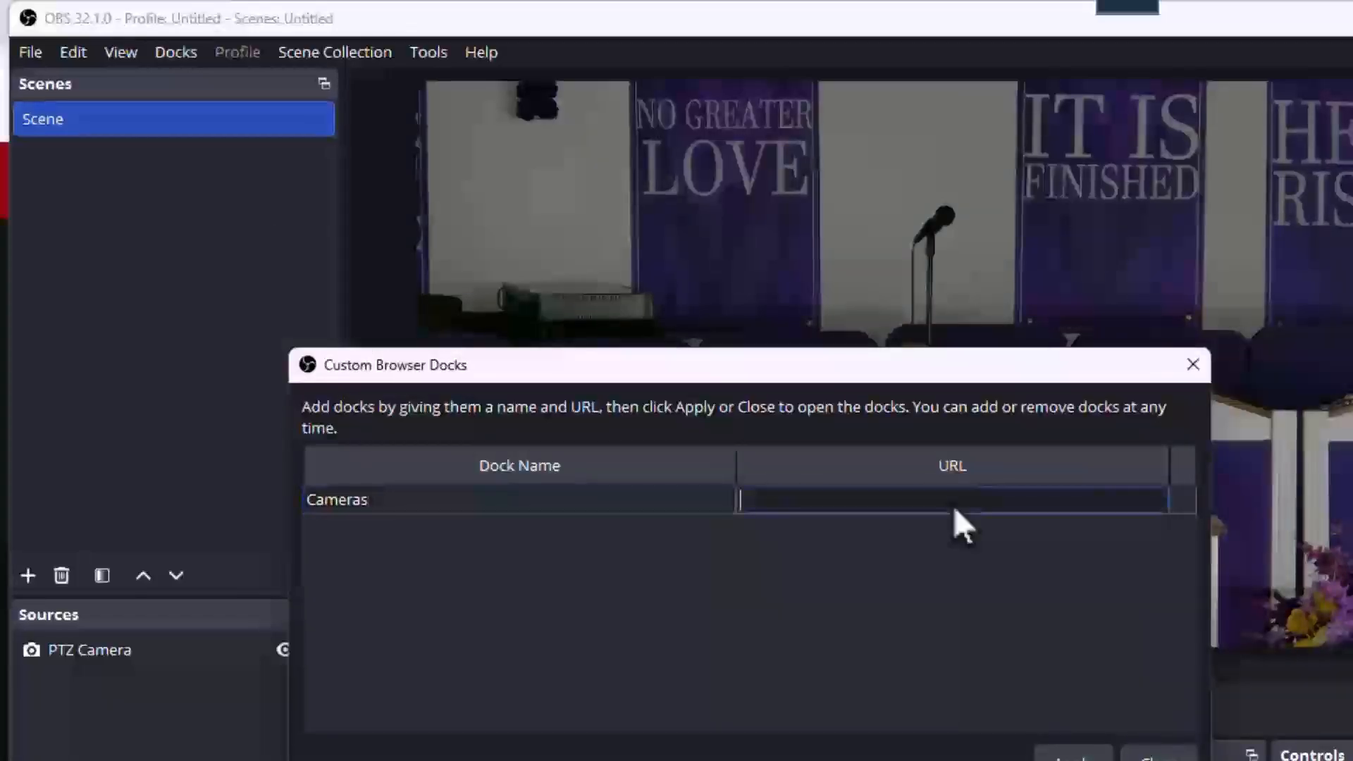
type("http://192.168.1.27:8000/emulator/fnS2sQX1RSkpnG9eT30ua")
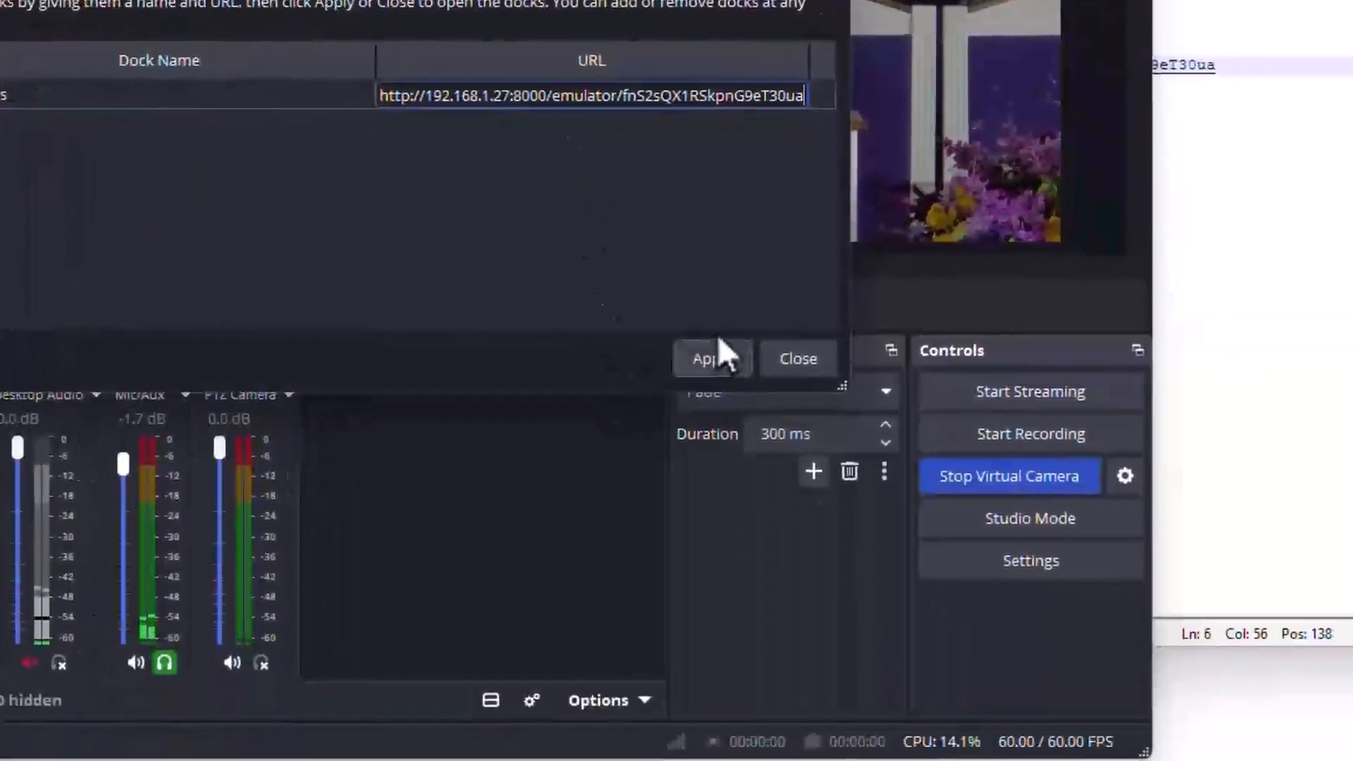
left_click(708, 366)
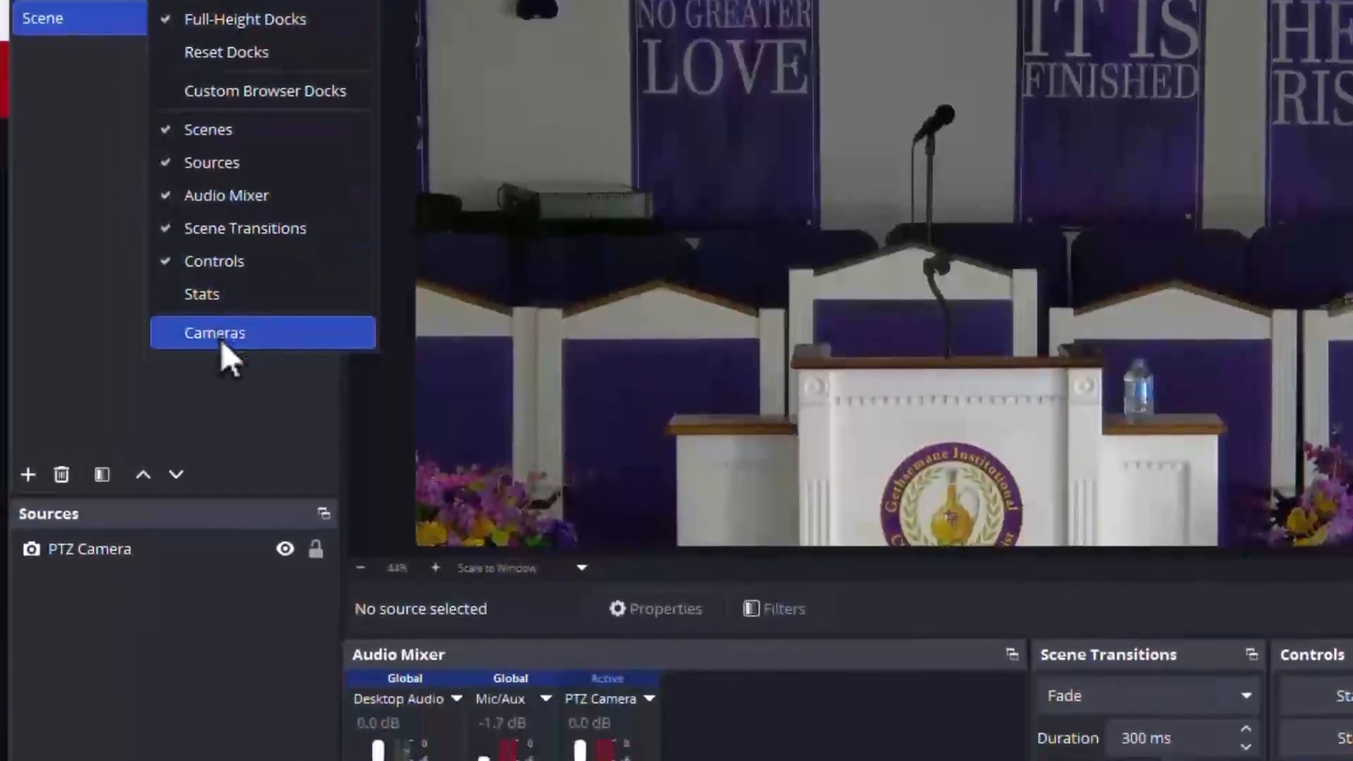
Dock the floating Cameras panel into the bottom area of the OBS main window
left_click(221, 340)
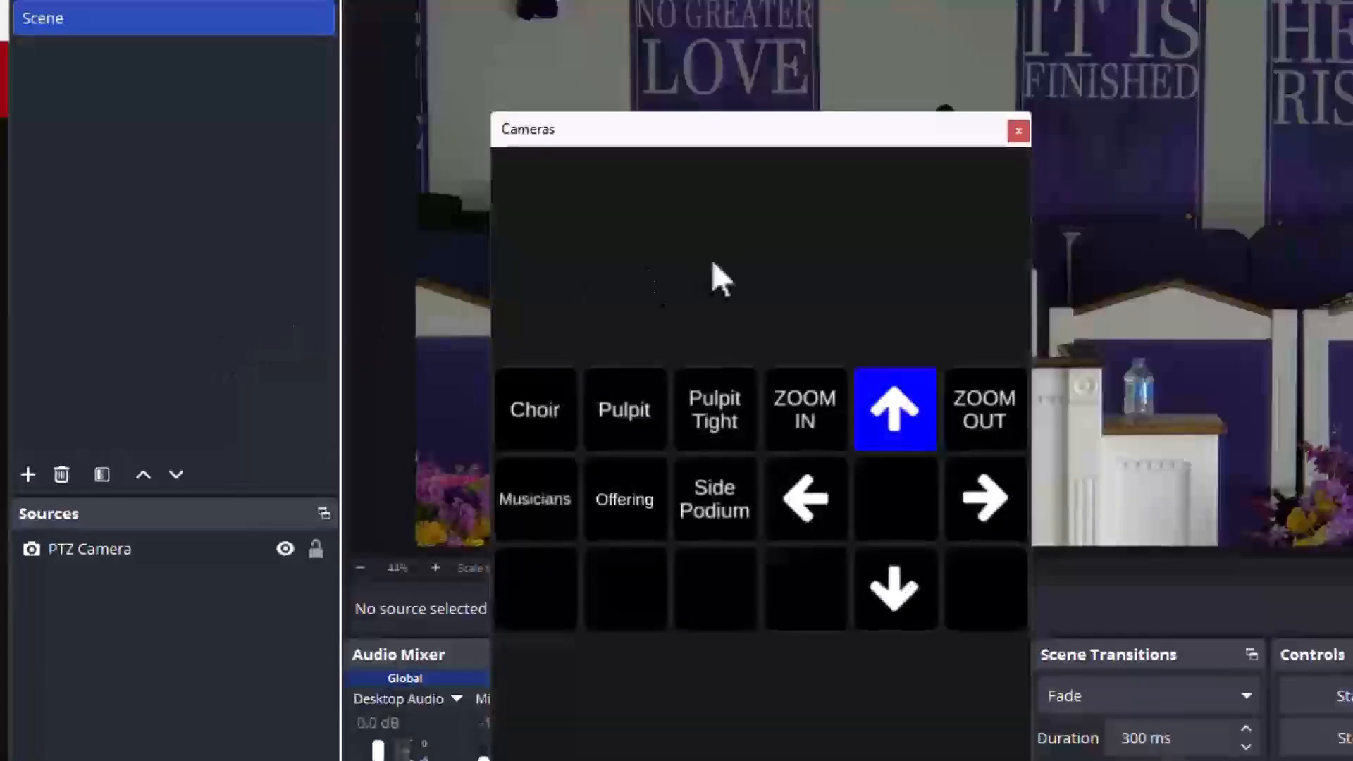
left_click_drag(755, 138, 749, 265)
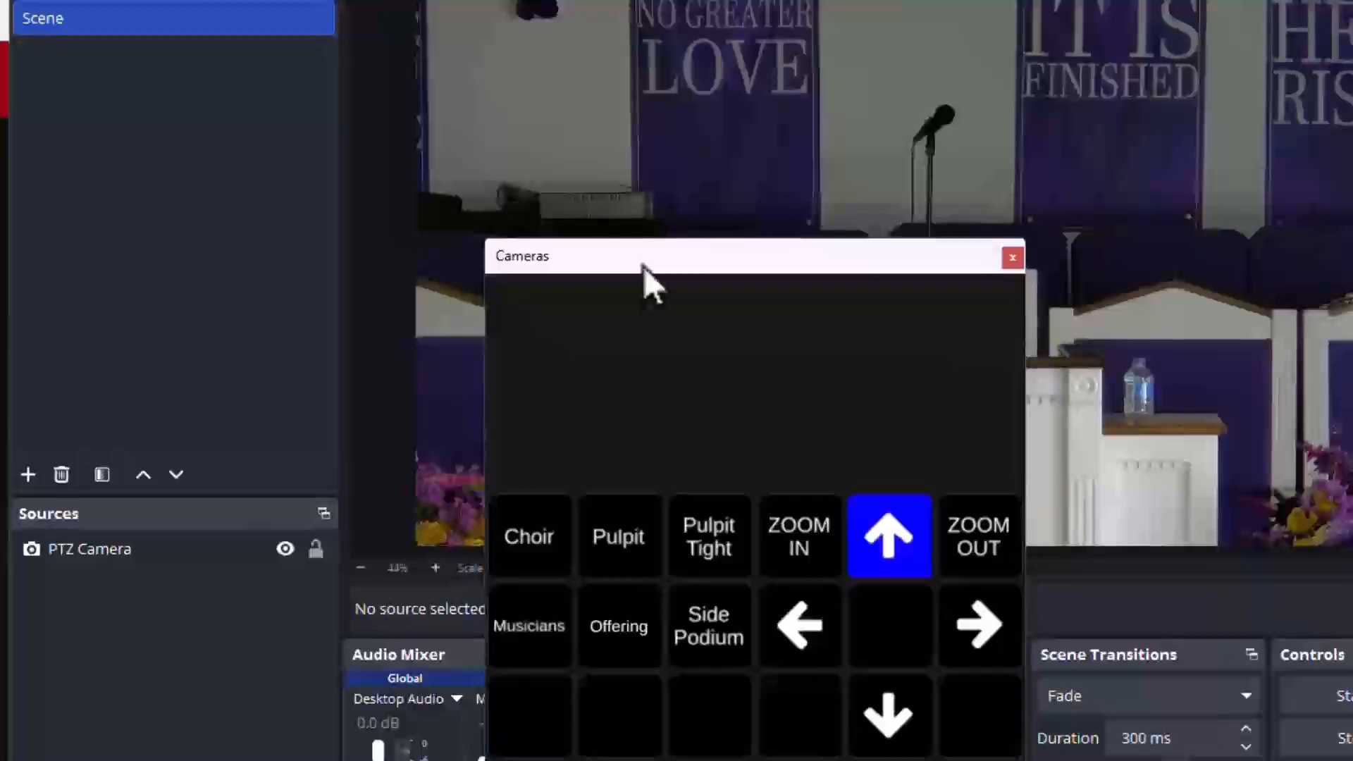
left_click_drag(644, 266, 621, 691)
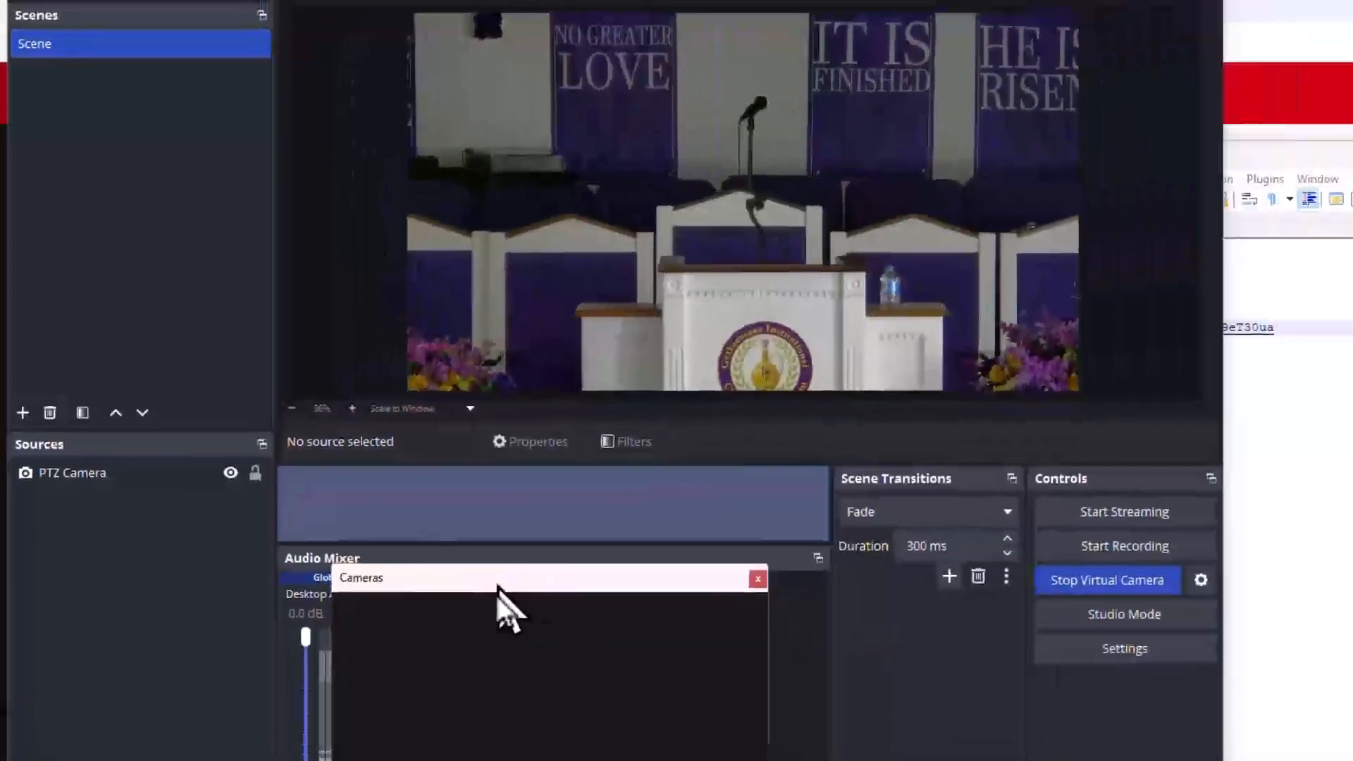
left_click_drag(497, 586, 502, 592)
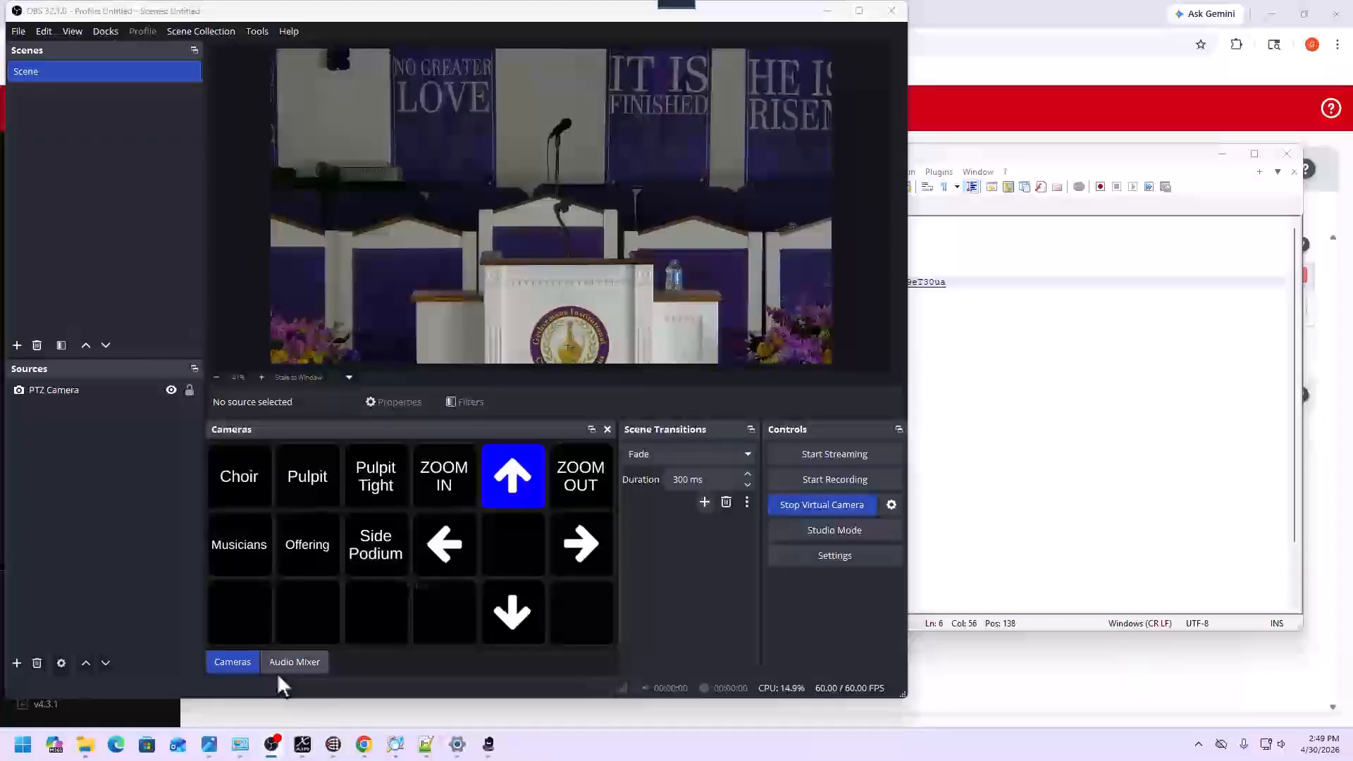
Tab Scene Transitions together with the Cameras dock and show the camera button grid
left_click(290, 663)
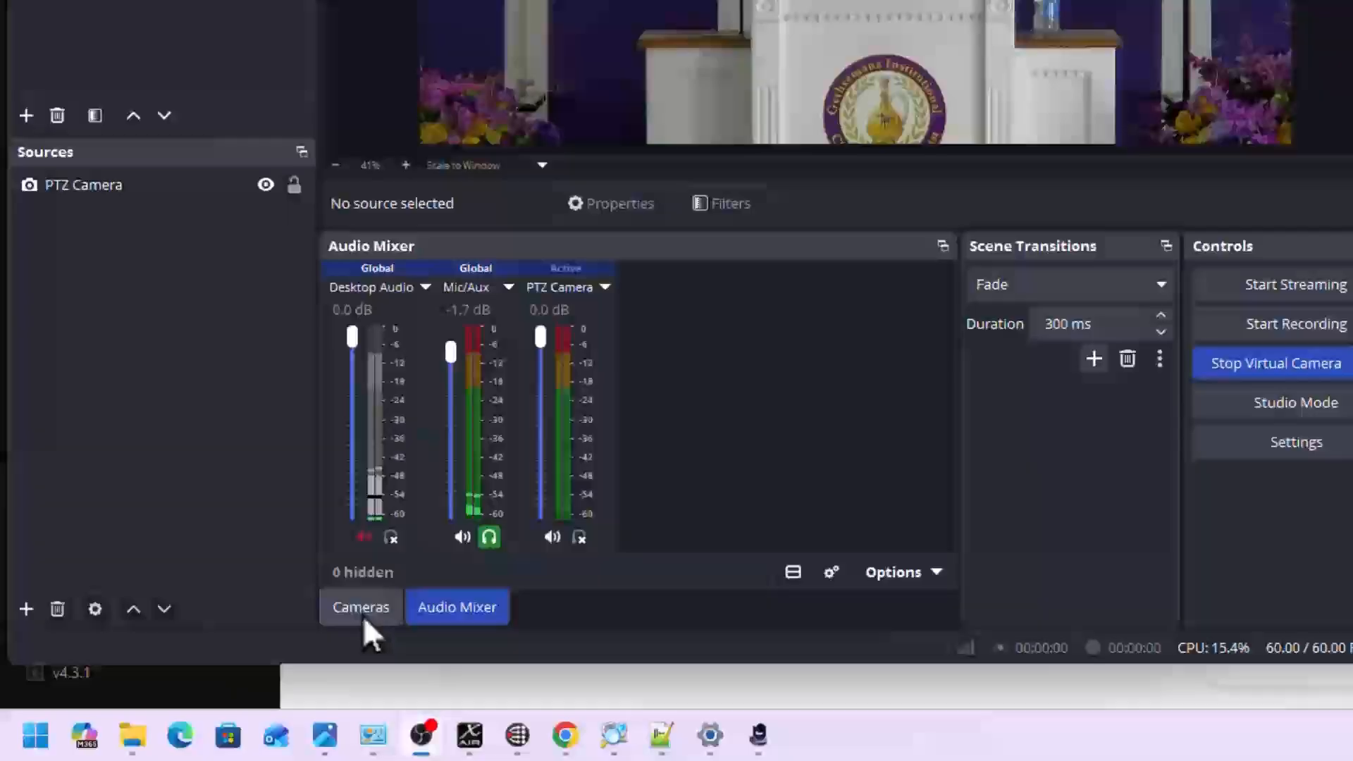
left_click(247, 658)
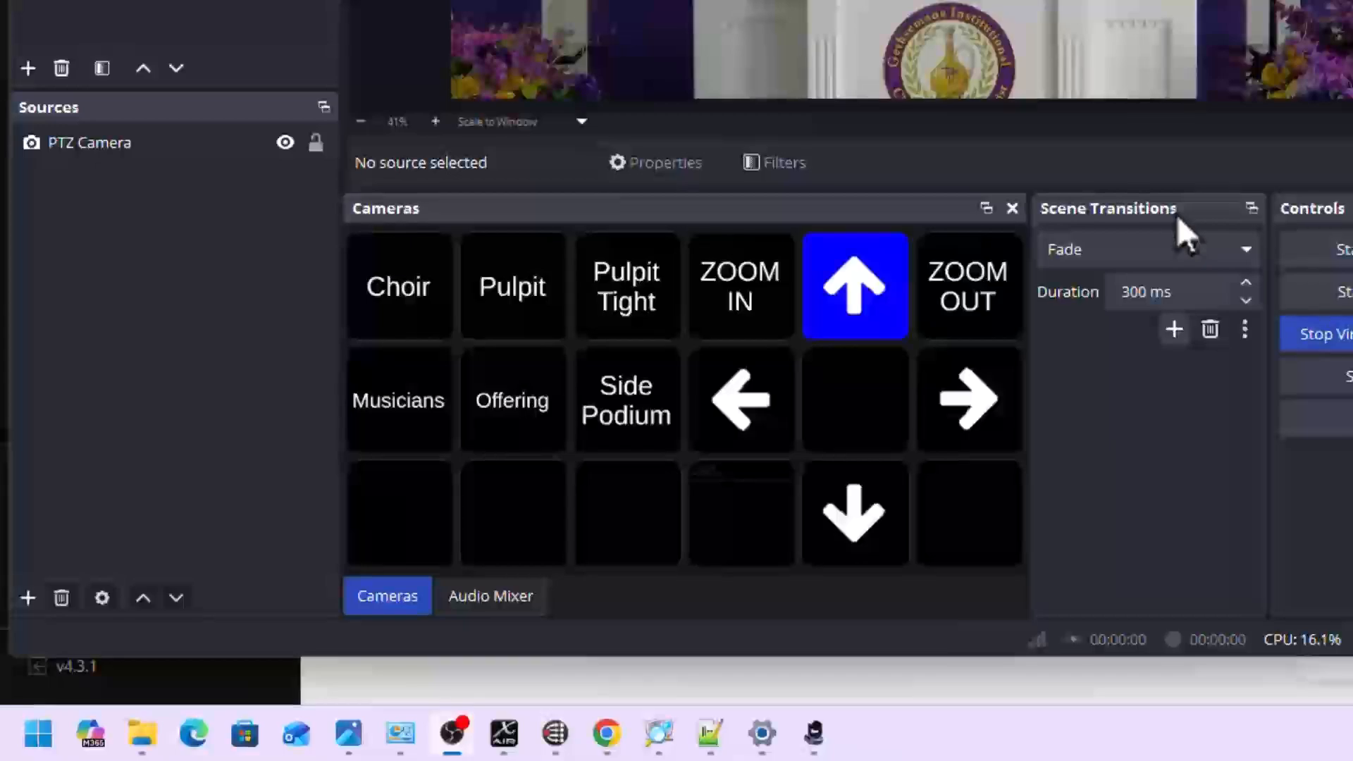
left_click_drag(1177, 214, 729, 469)
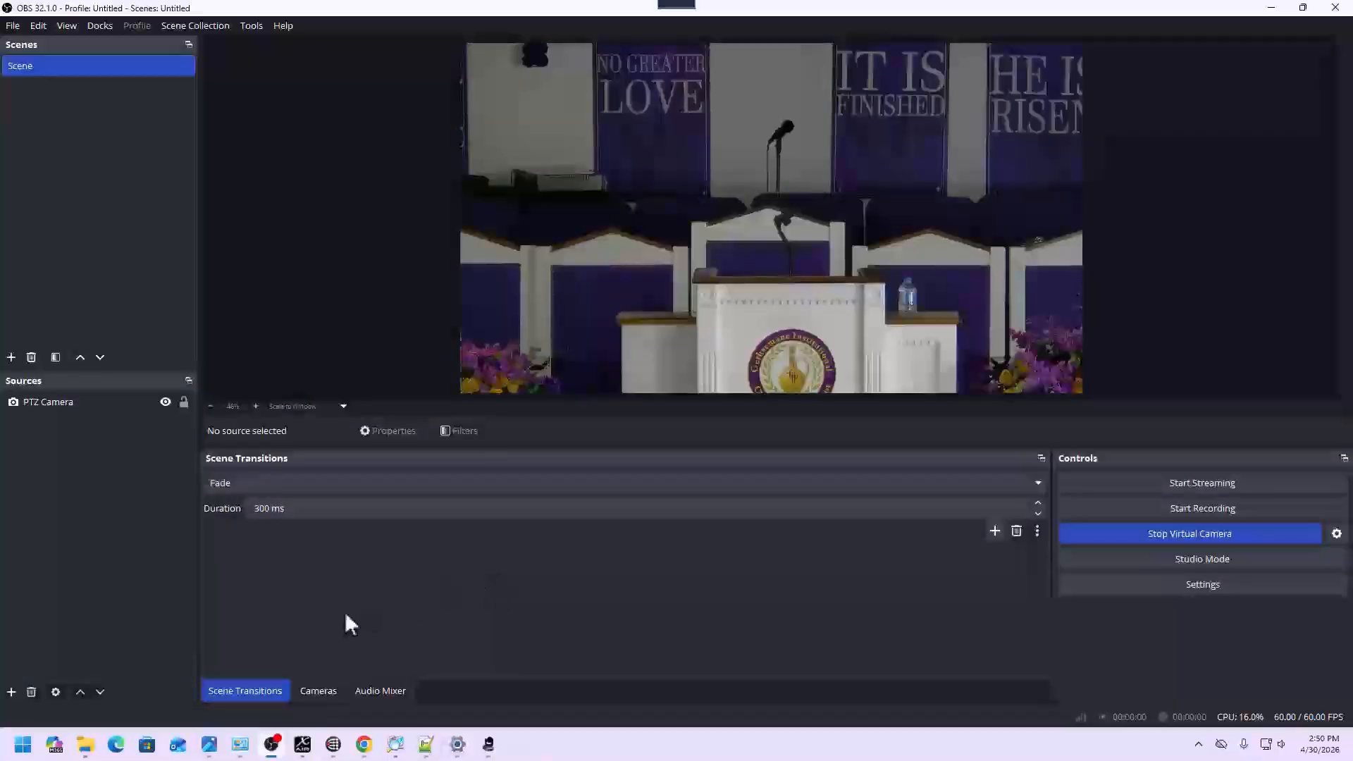
left_click(321, 698)
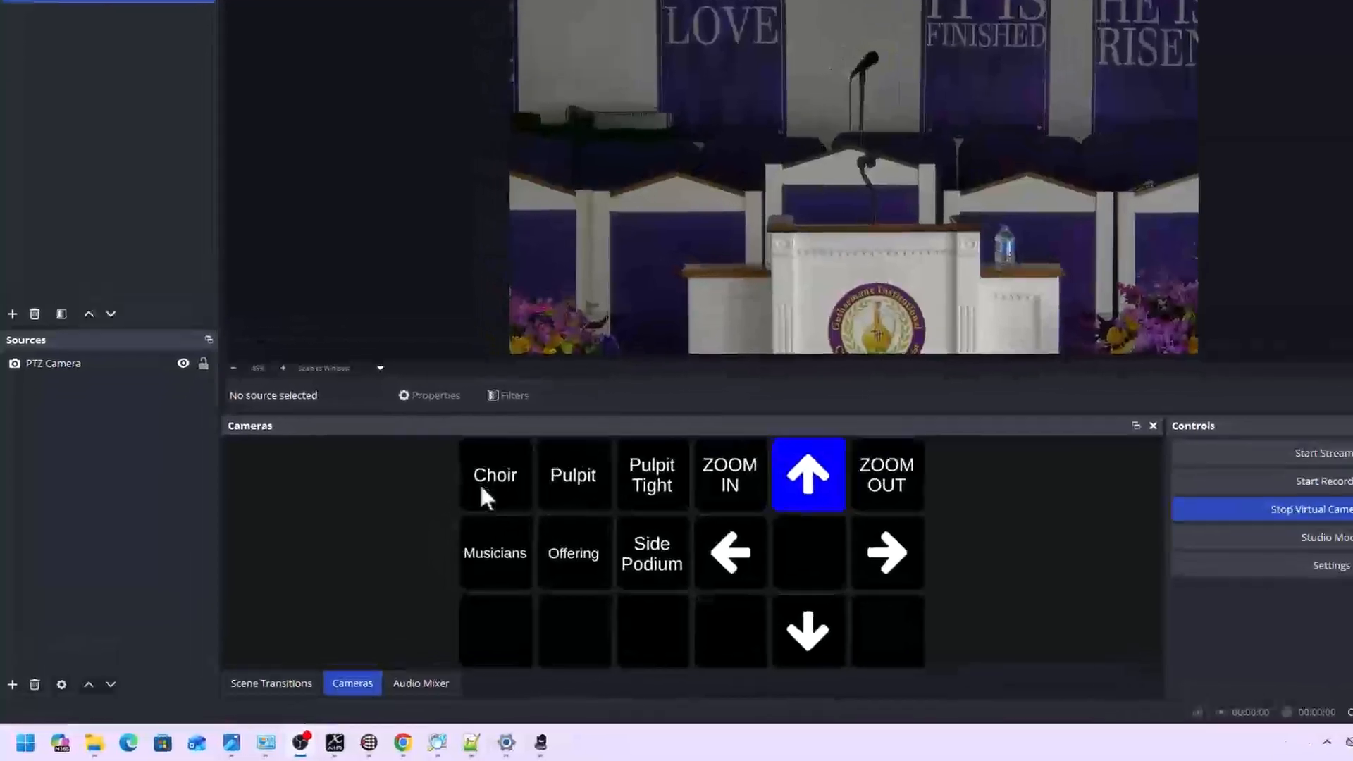
Try the Choir, Pulpit and Pulpit Tight presets, then zoom the camera in and out
left_click(489, 479)
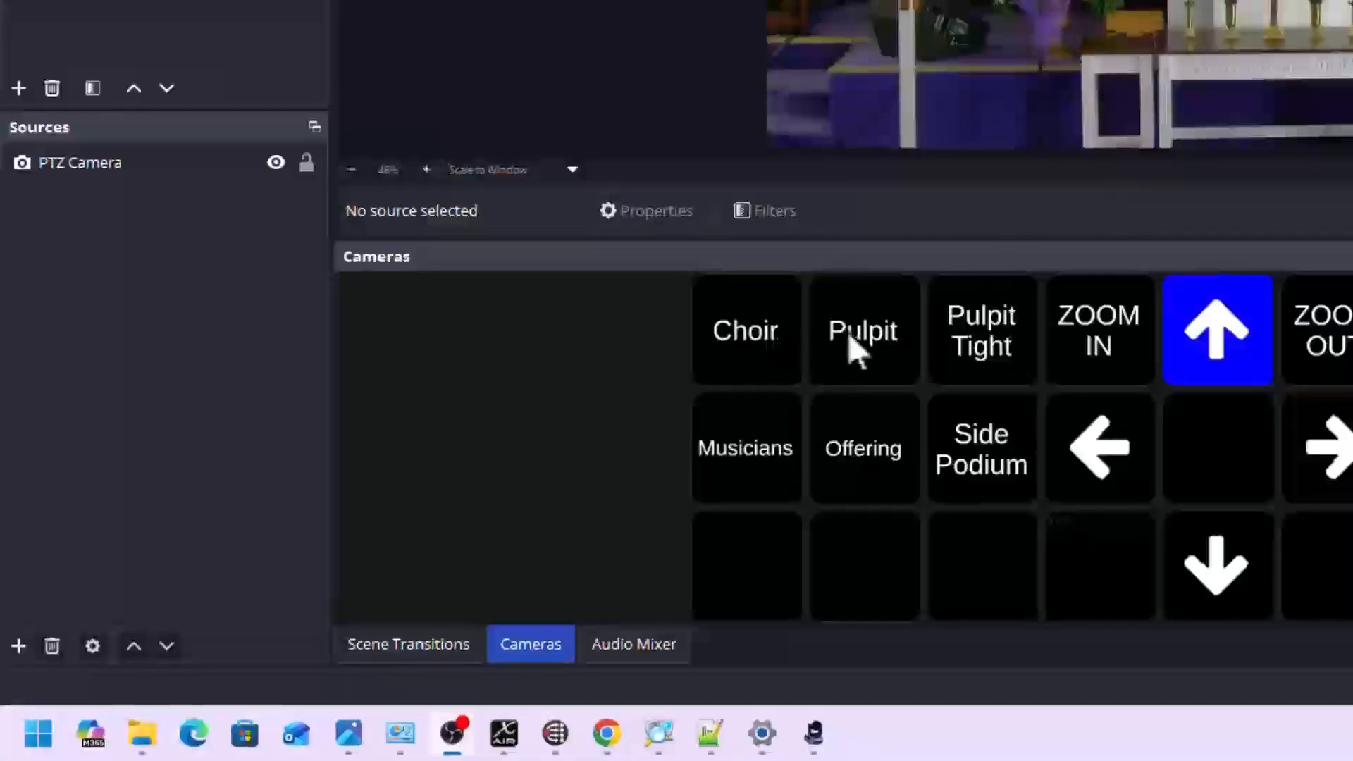
left_click(878, 332)
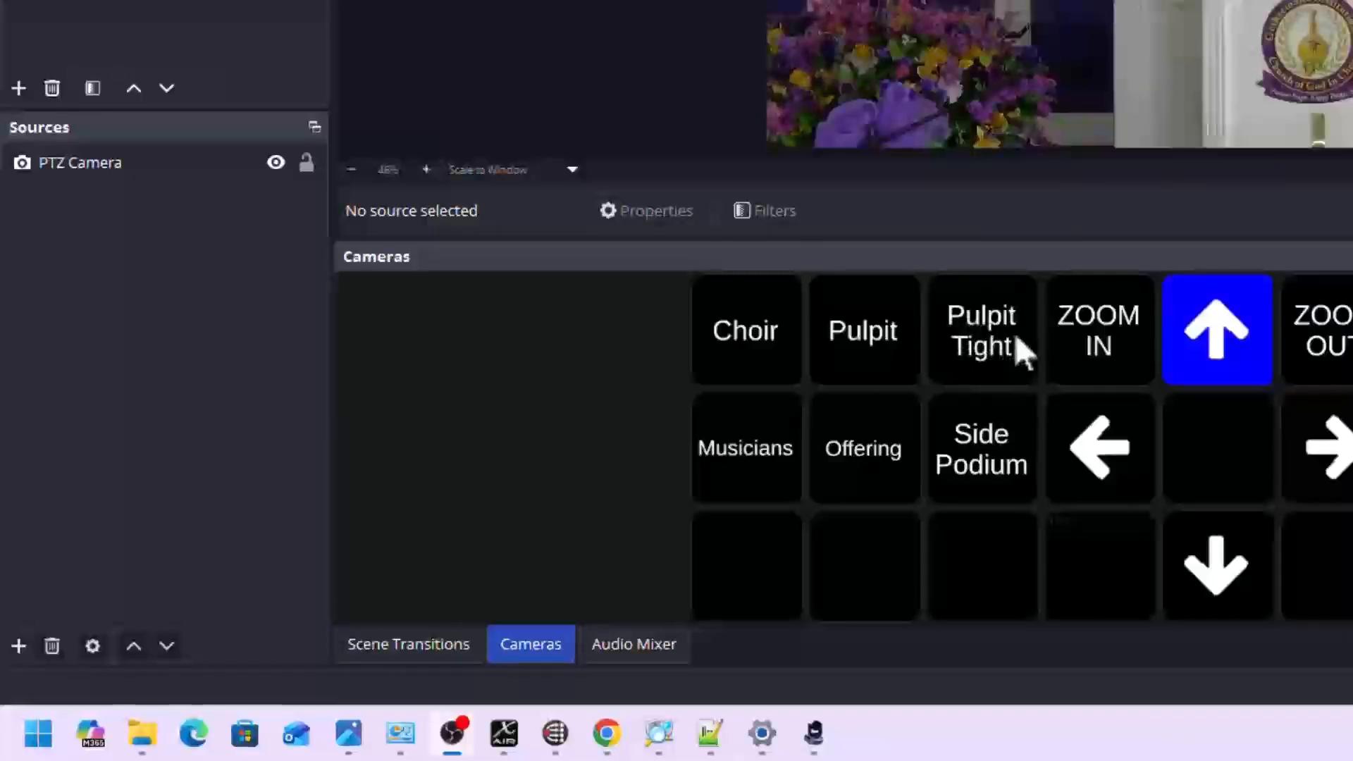
left_click(982, 332)
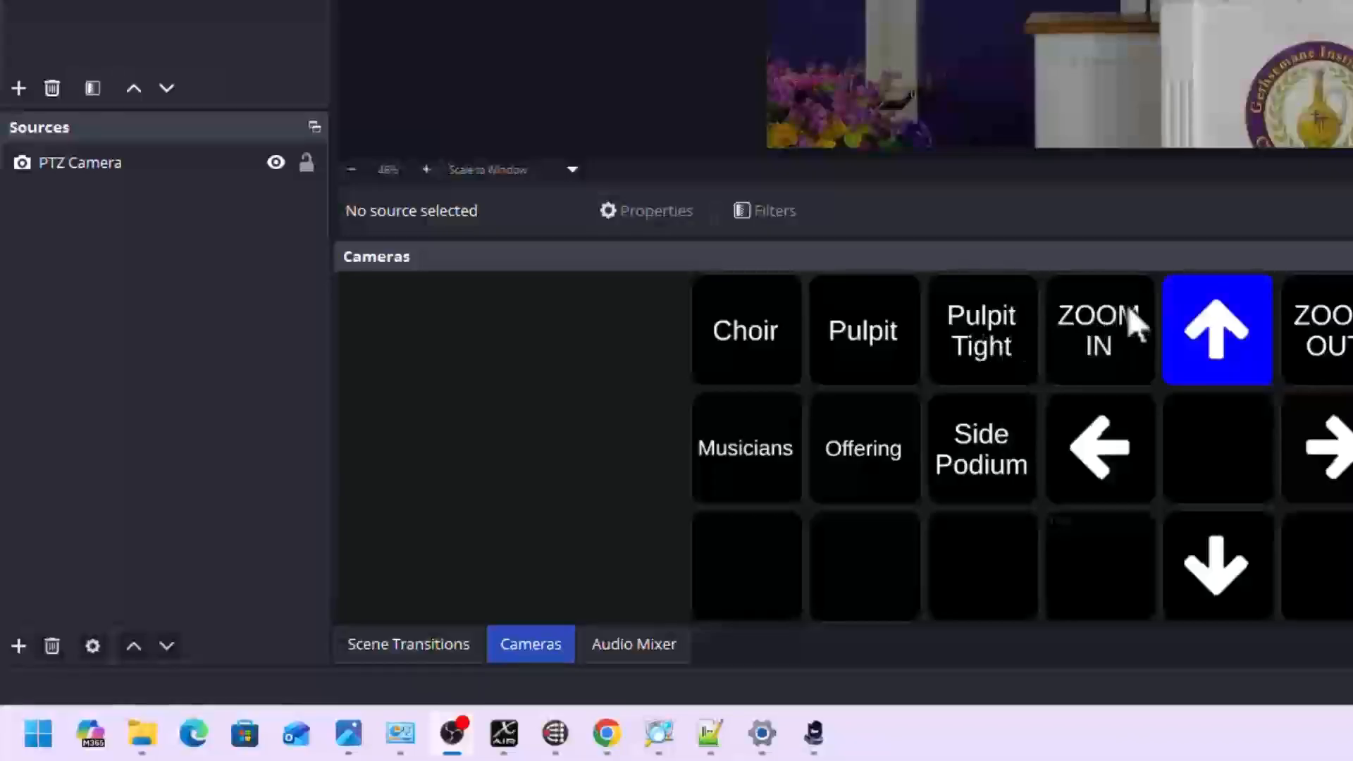
left_click(1117, 343)
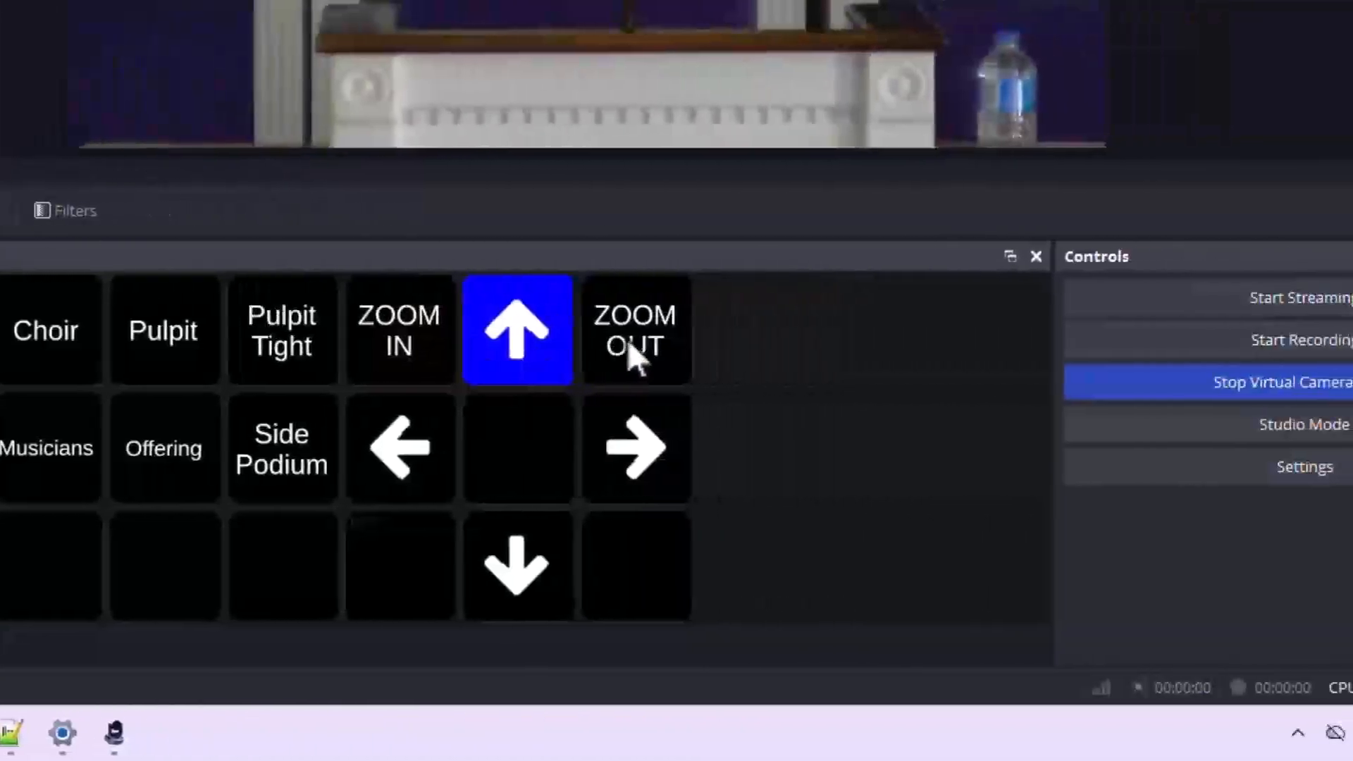
left_click(1123, 348)
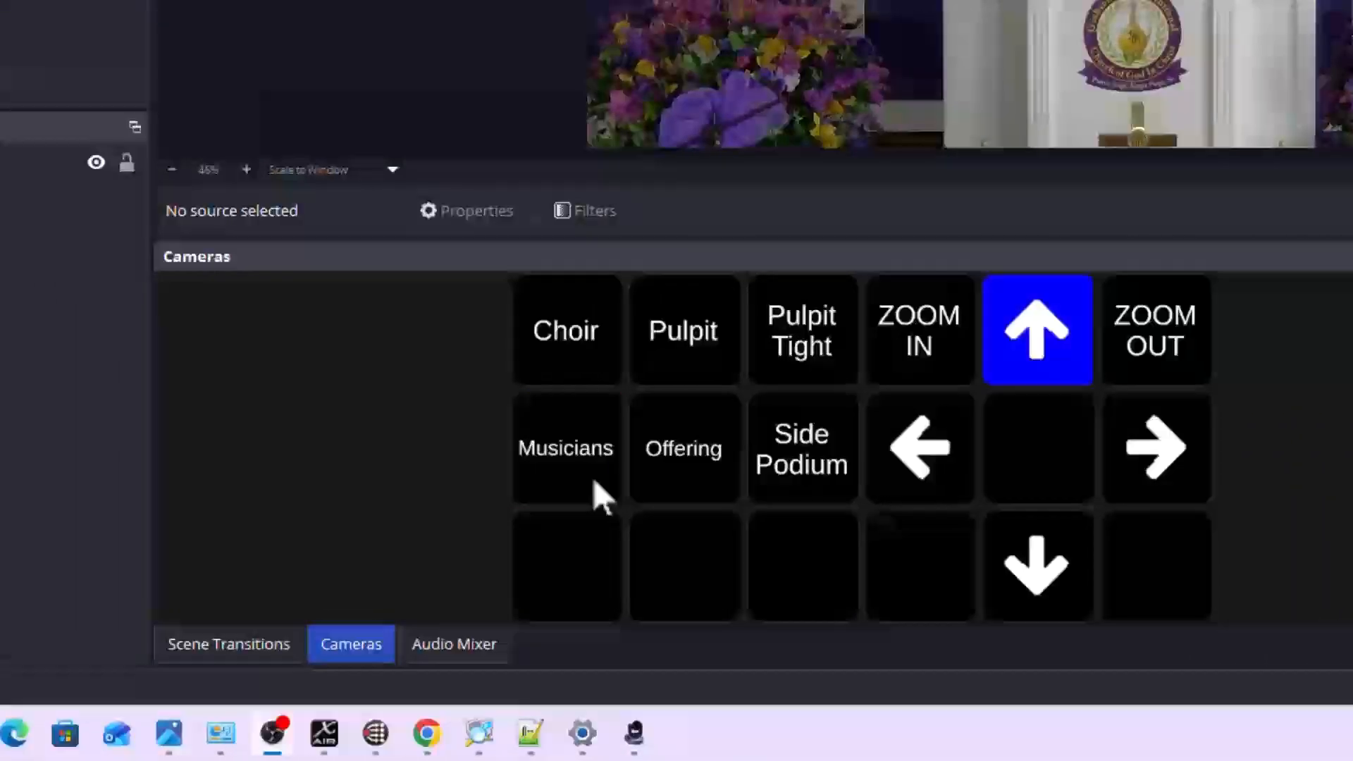
Try the Musicians, Offering and Side Podium presets, then pan left, right and tilt up
left_click(241, 483)
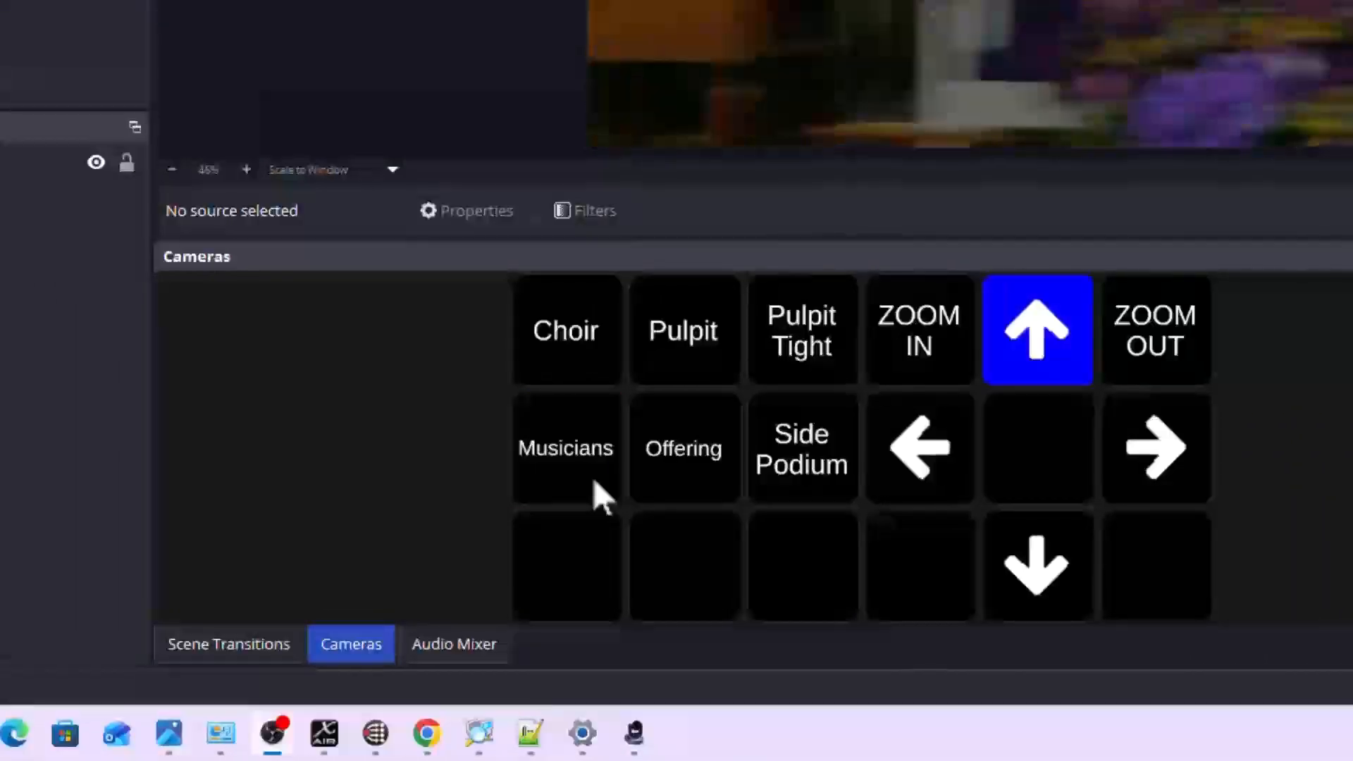
left_click(701, 472)
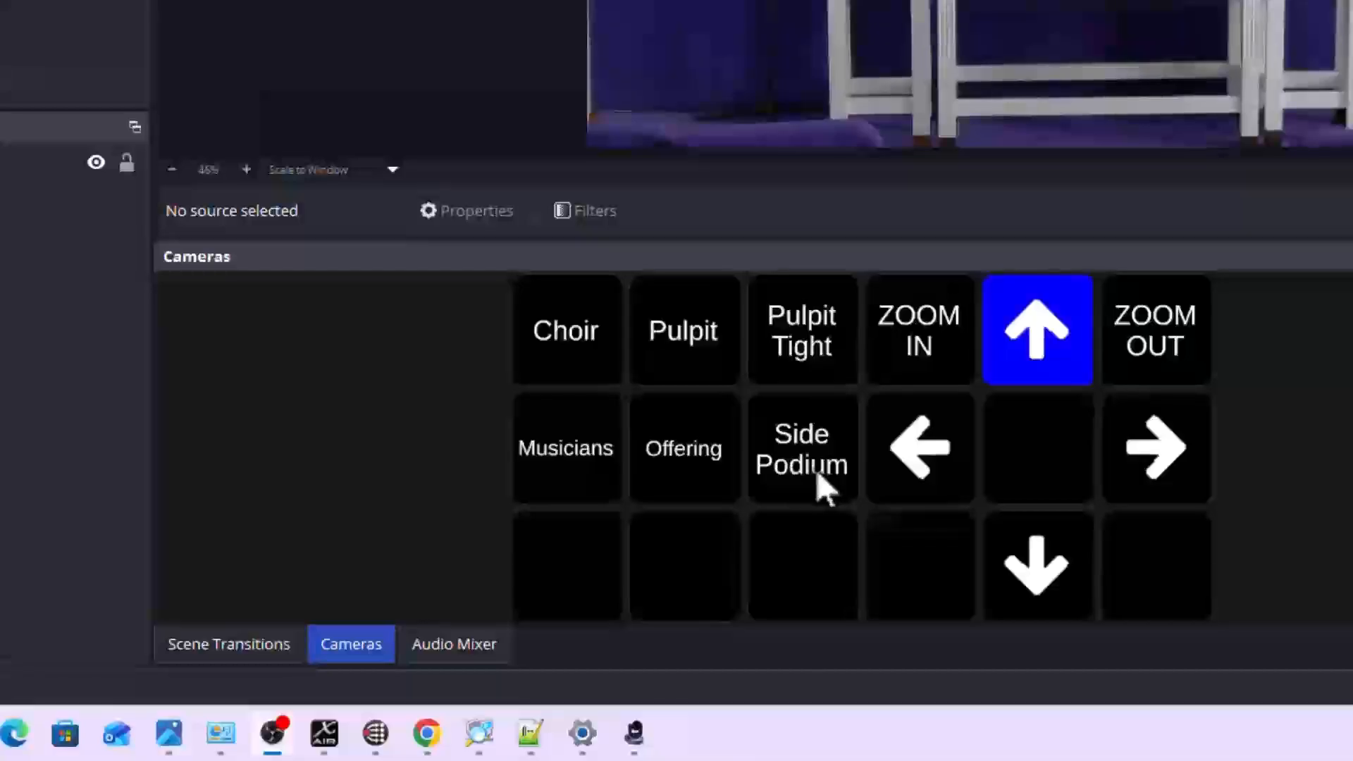
left_click(816, 471)
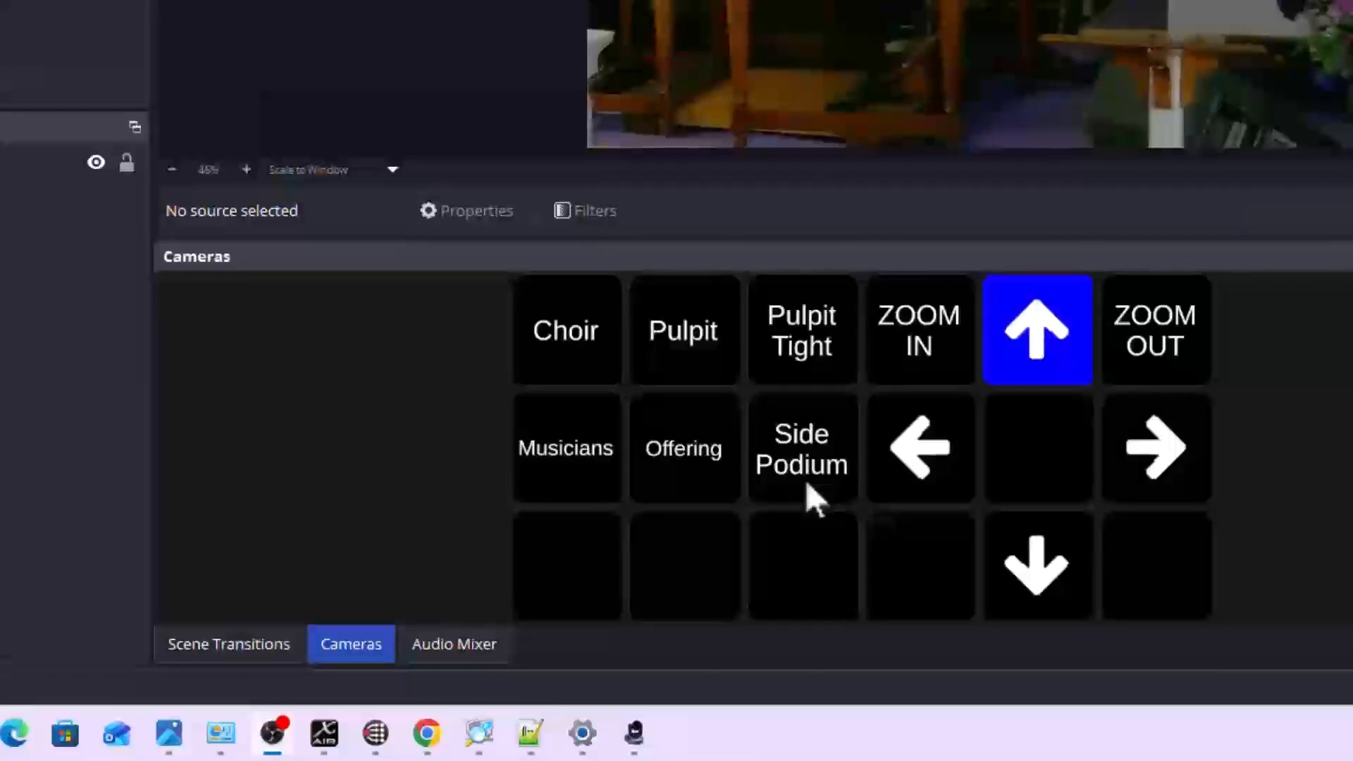
left_click(913, 459)
left_click(1155, 450)
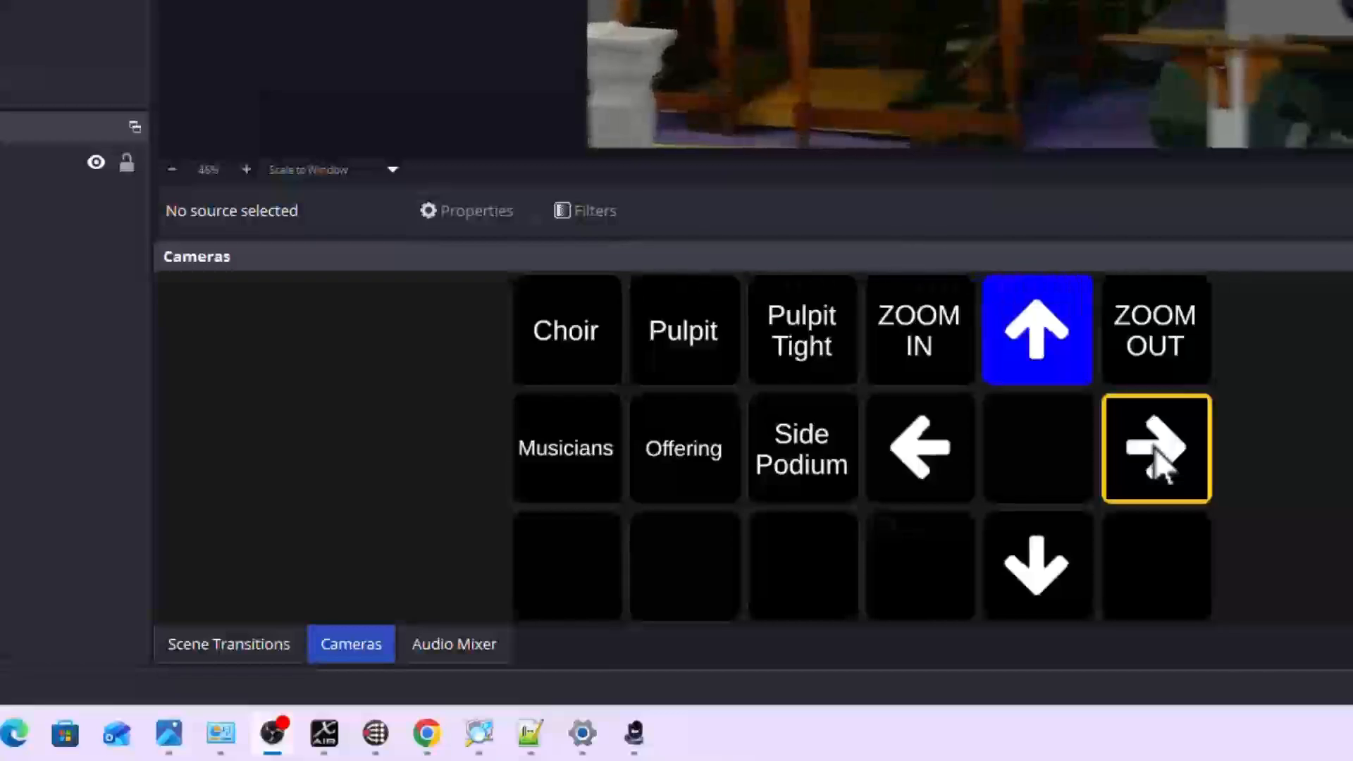
left_click(1047, 358)
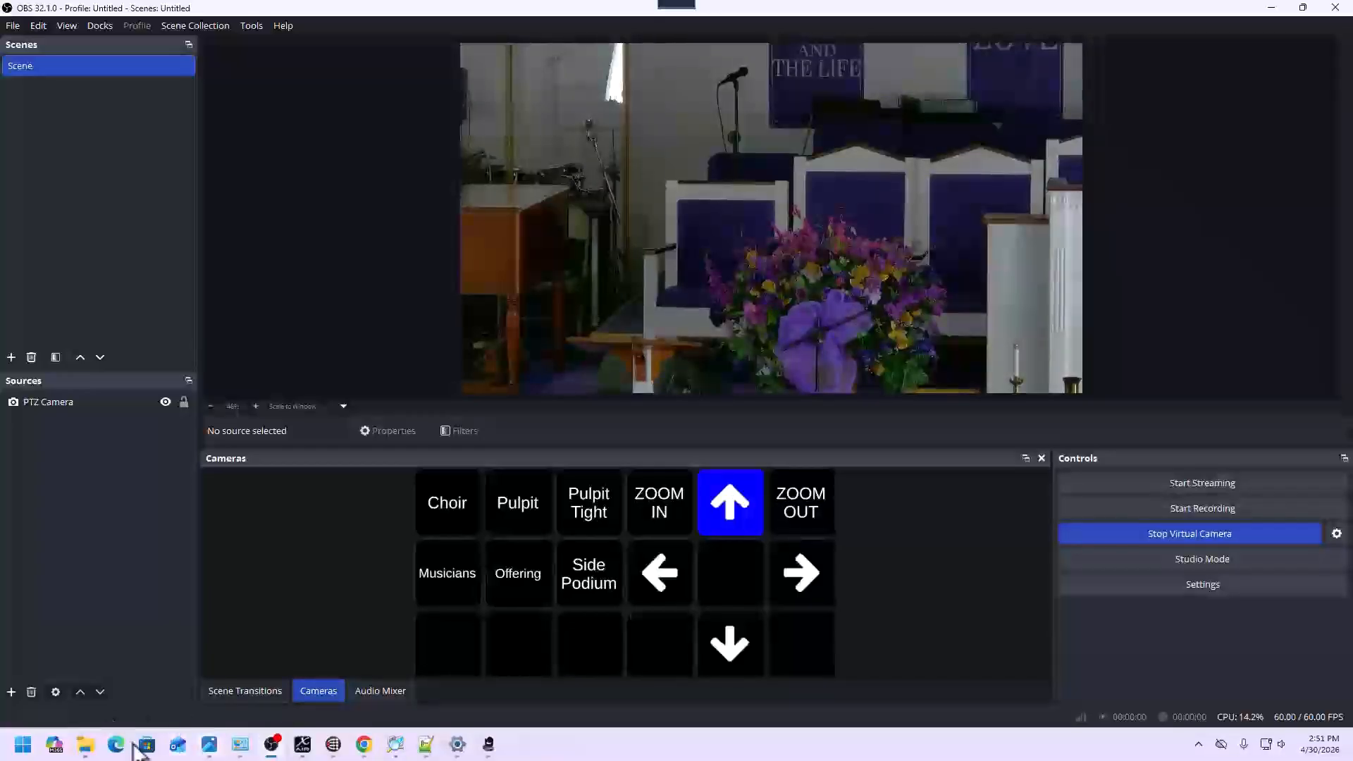
Open the Companion Buttons page and inspect the up arrow's blue background colour
key("alt+Tab")
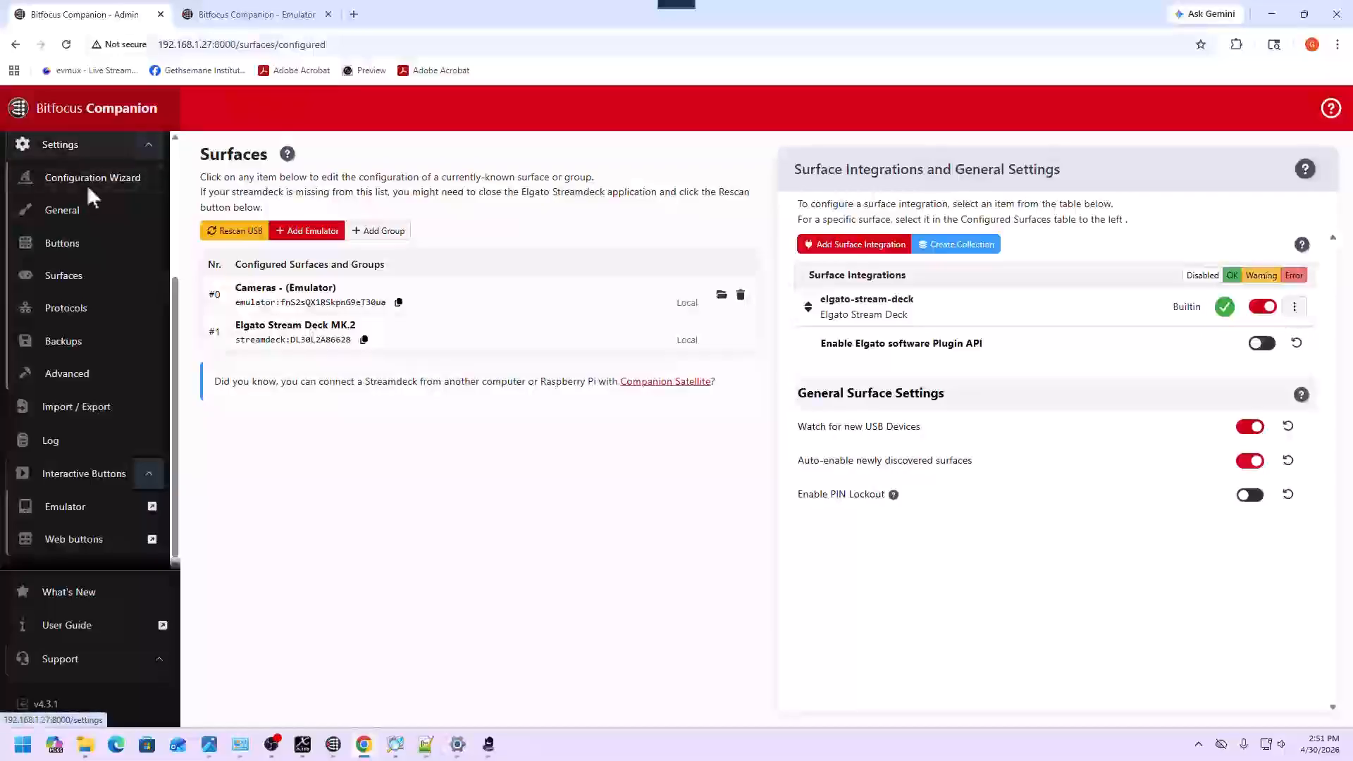
scroll(109, 232, "up", 3)
scroll(111, 223, "down", 1)
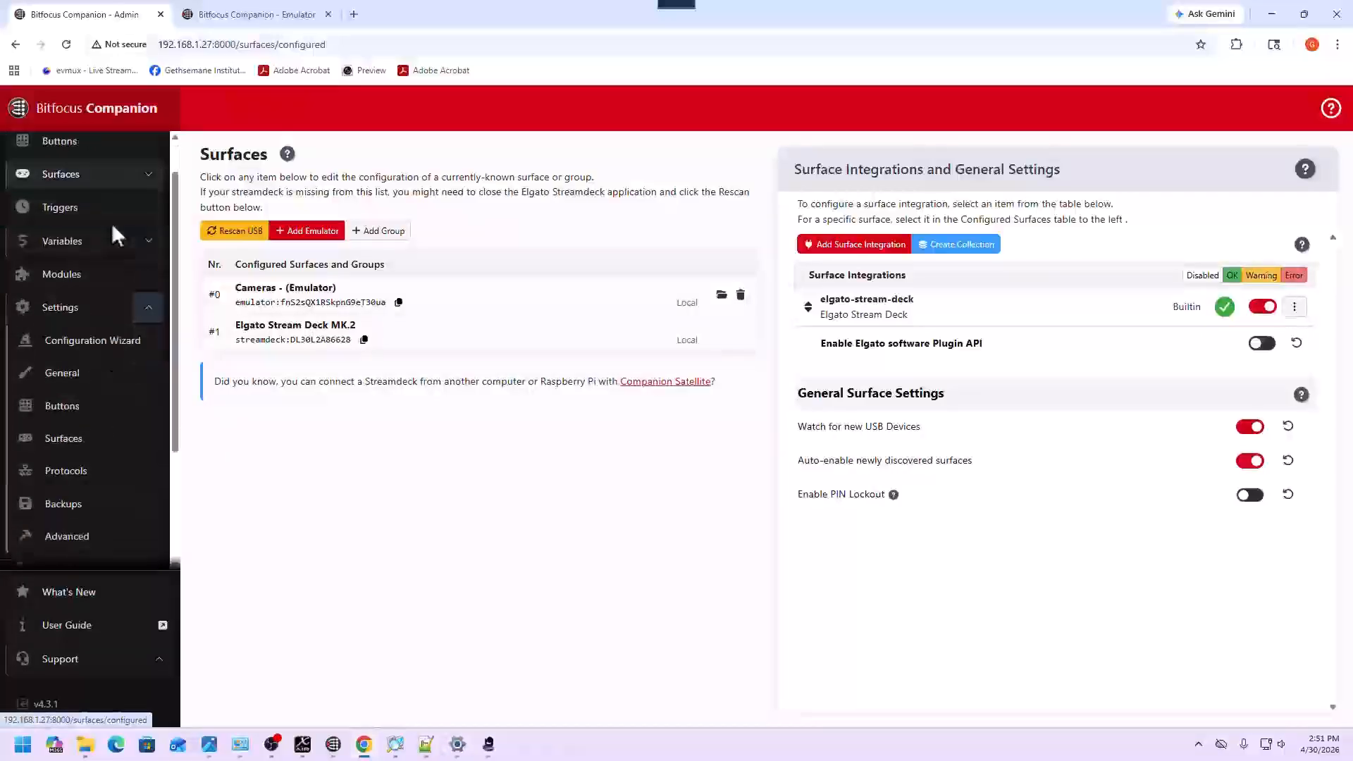
scroll(111, 223, "down", 3)
scroll(91, 247, "up", 4)
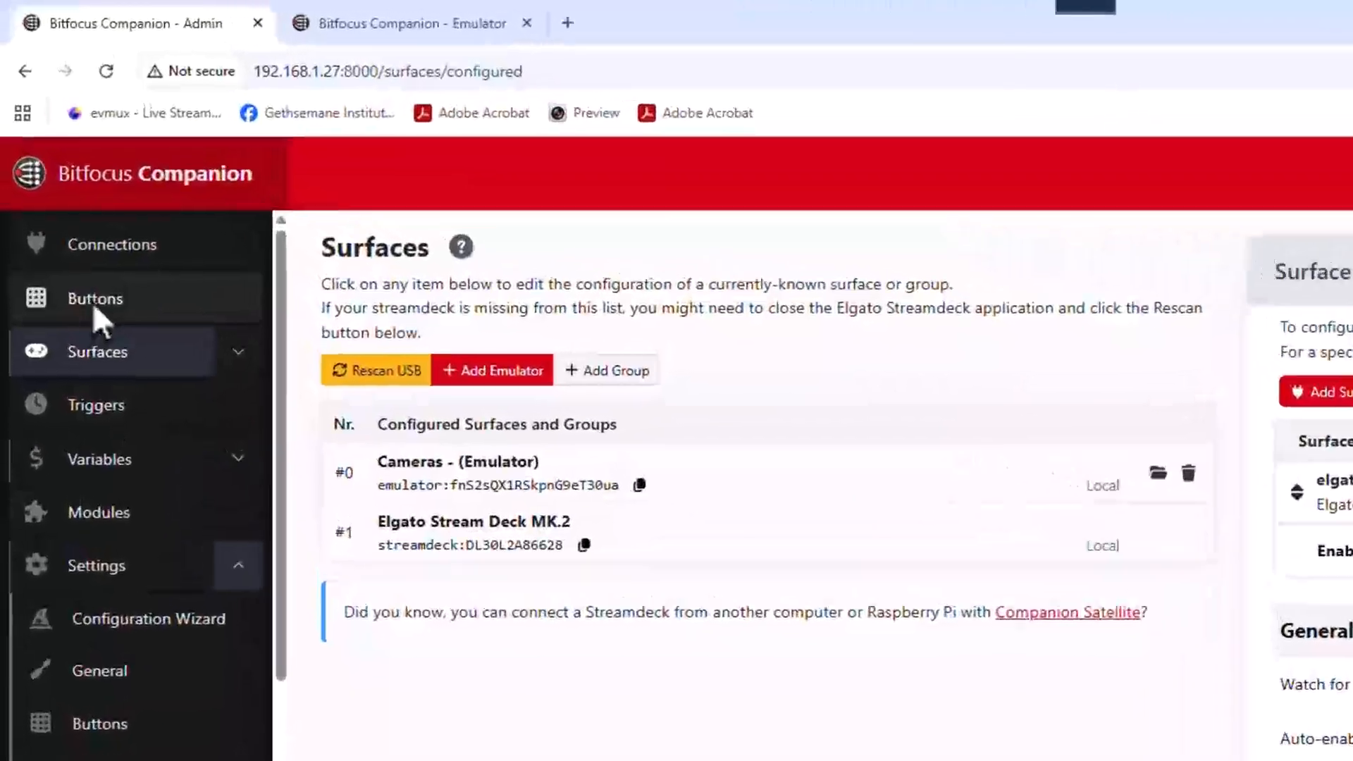
left_click(134, 314)
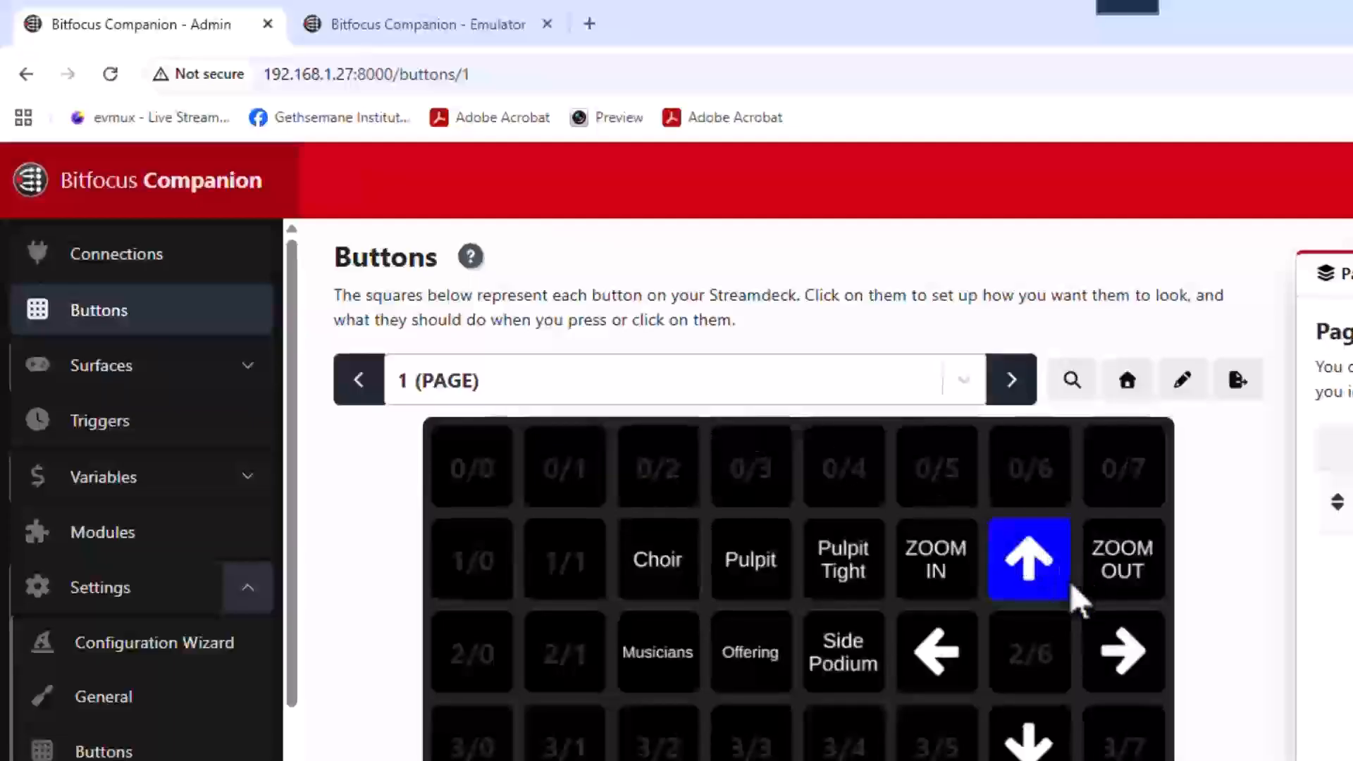
left_click(1041, 572)
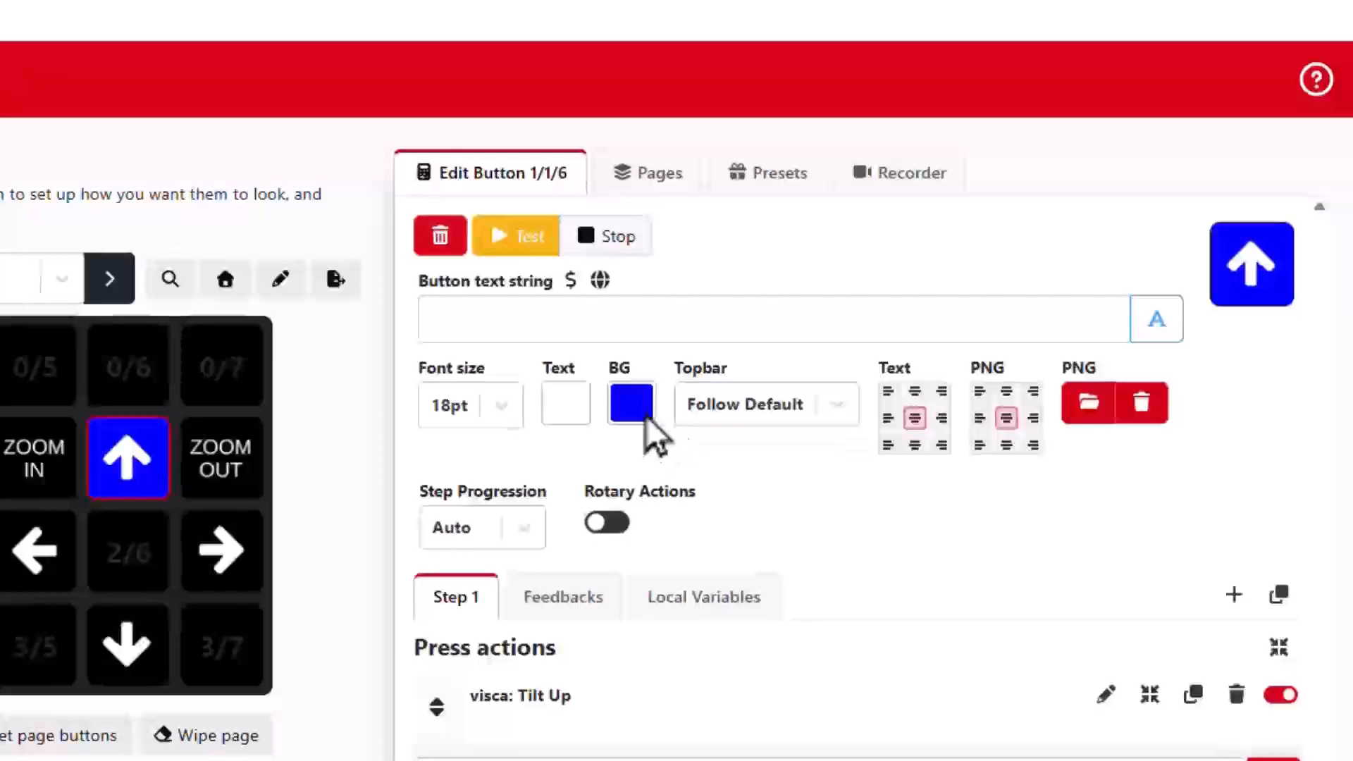
left_click(640, 420)
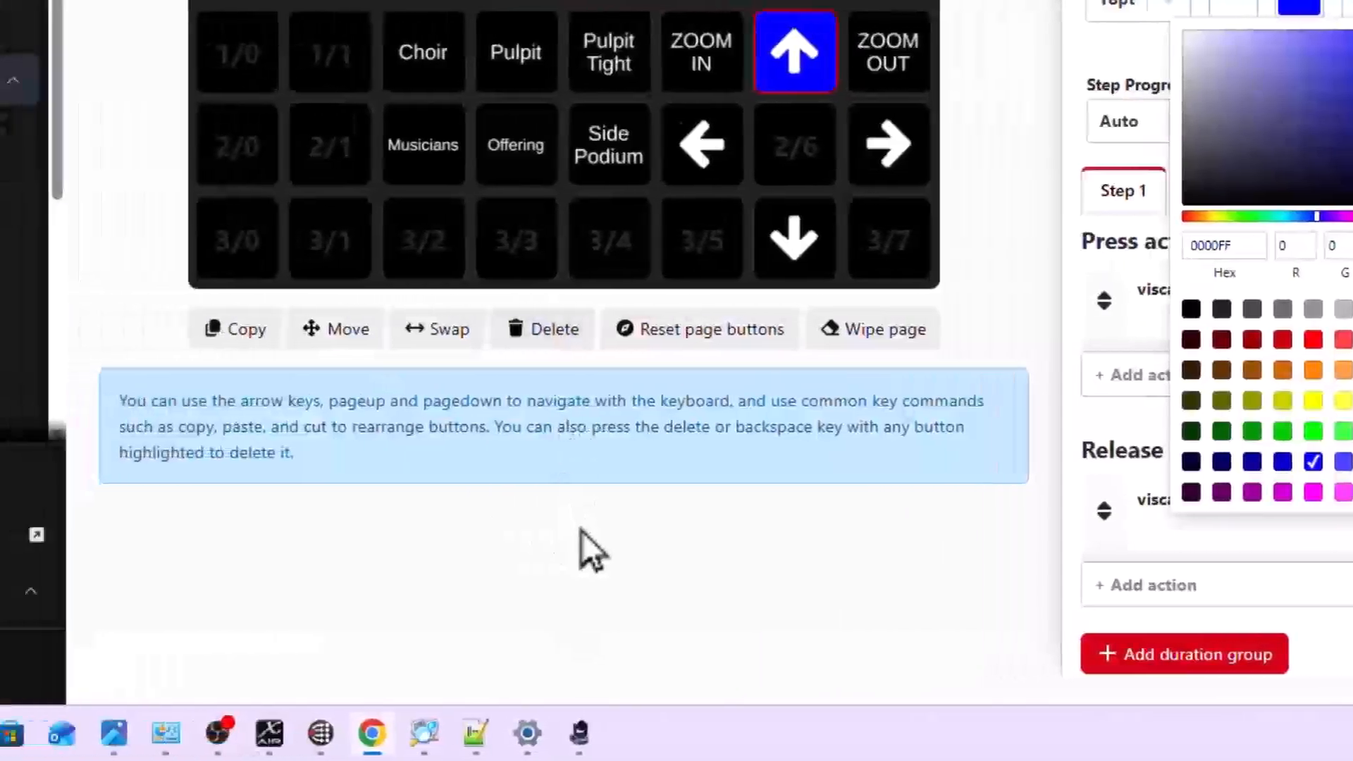
left_click(582, 531)
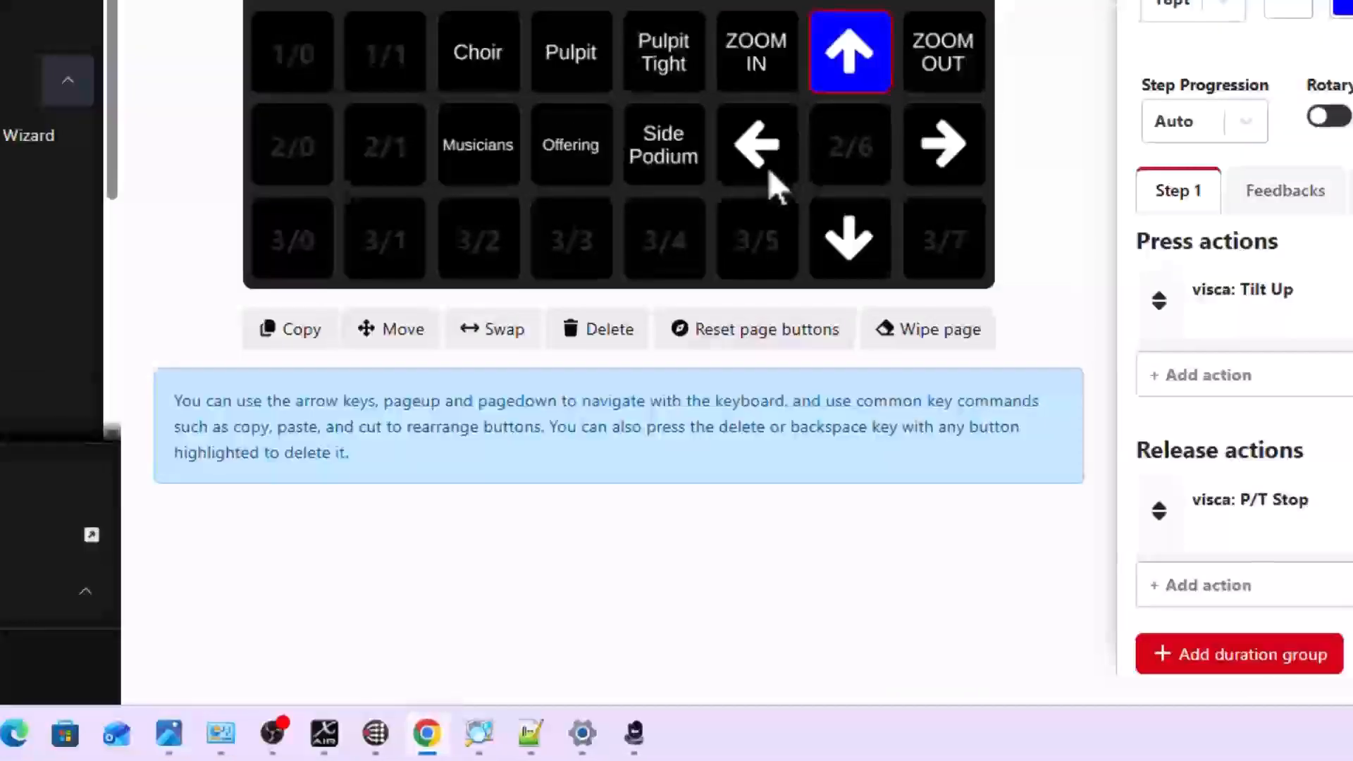
Give the left, right and down arrow buttons a blue 0000FF background
left_click(715, 169)
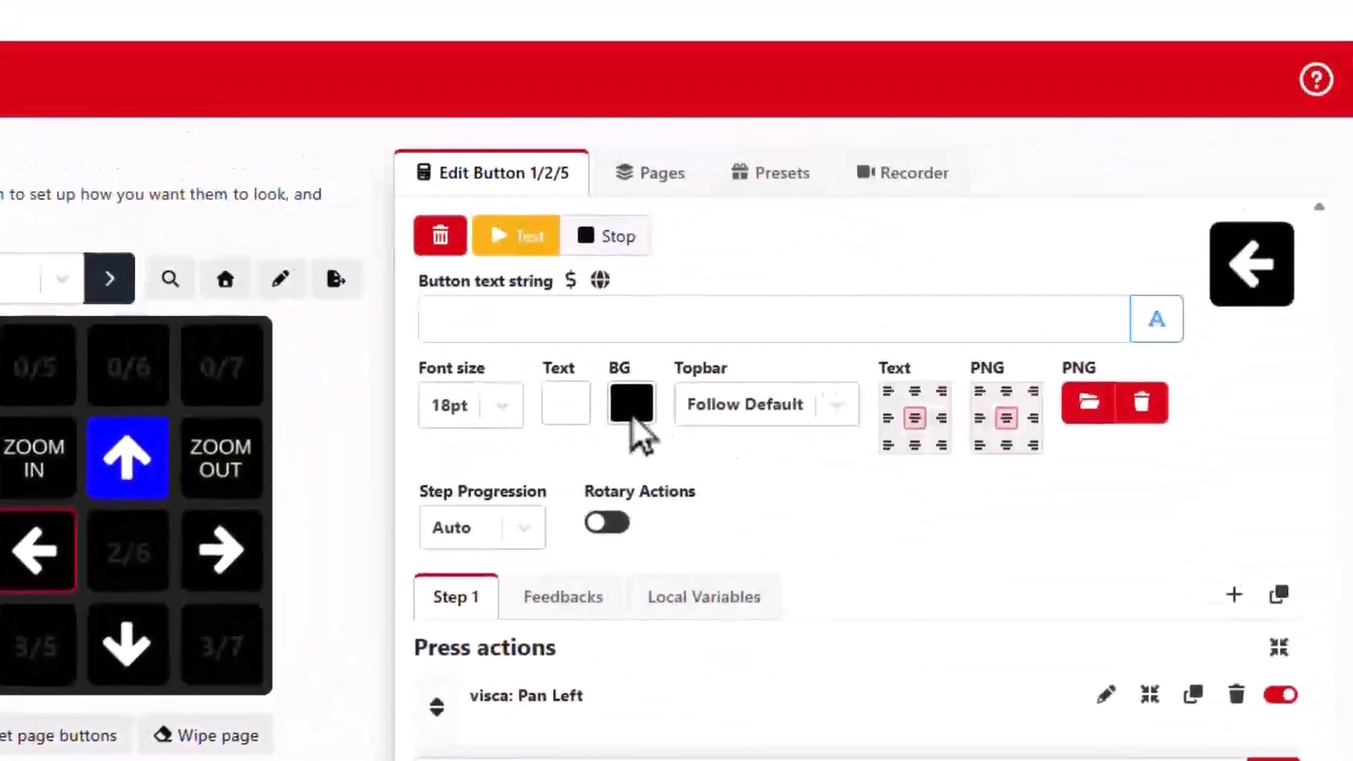
left_click(632, 414)
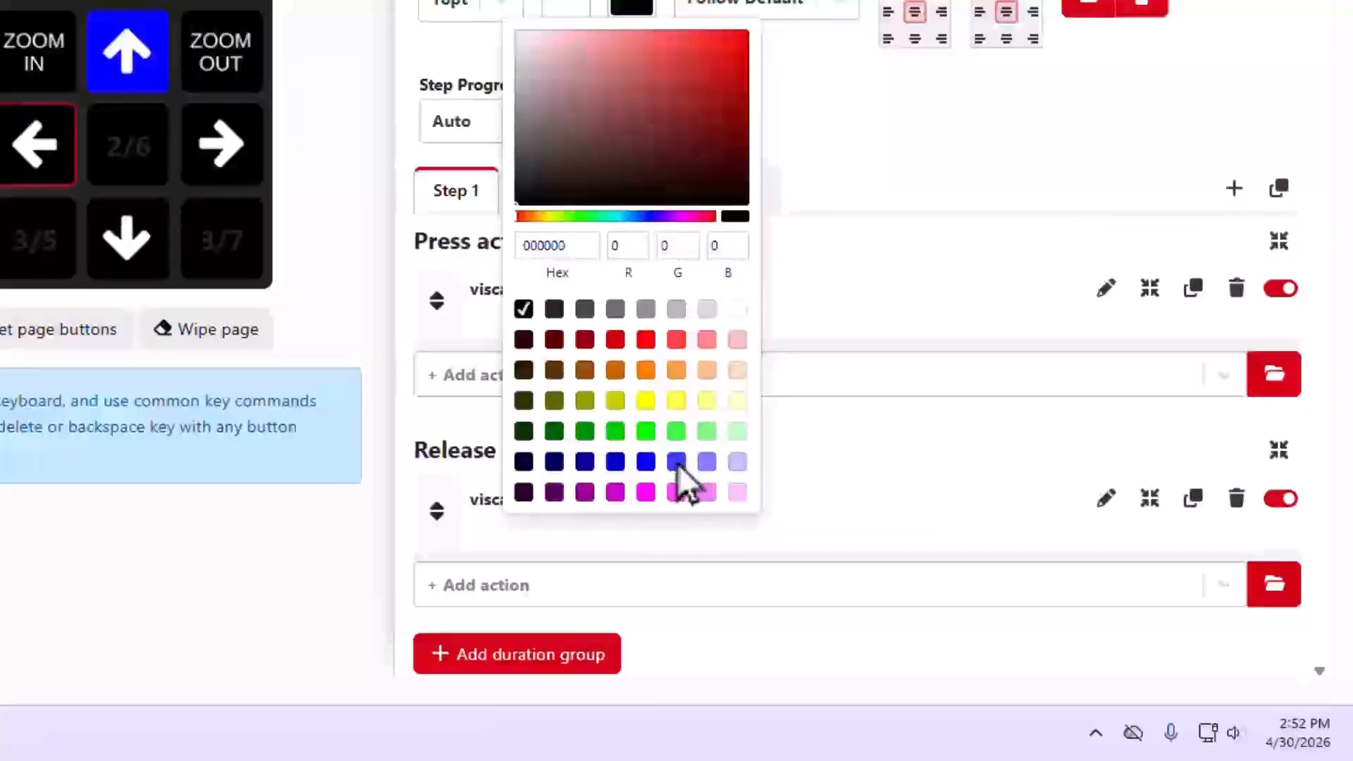
left_click(678, 464)
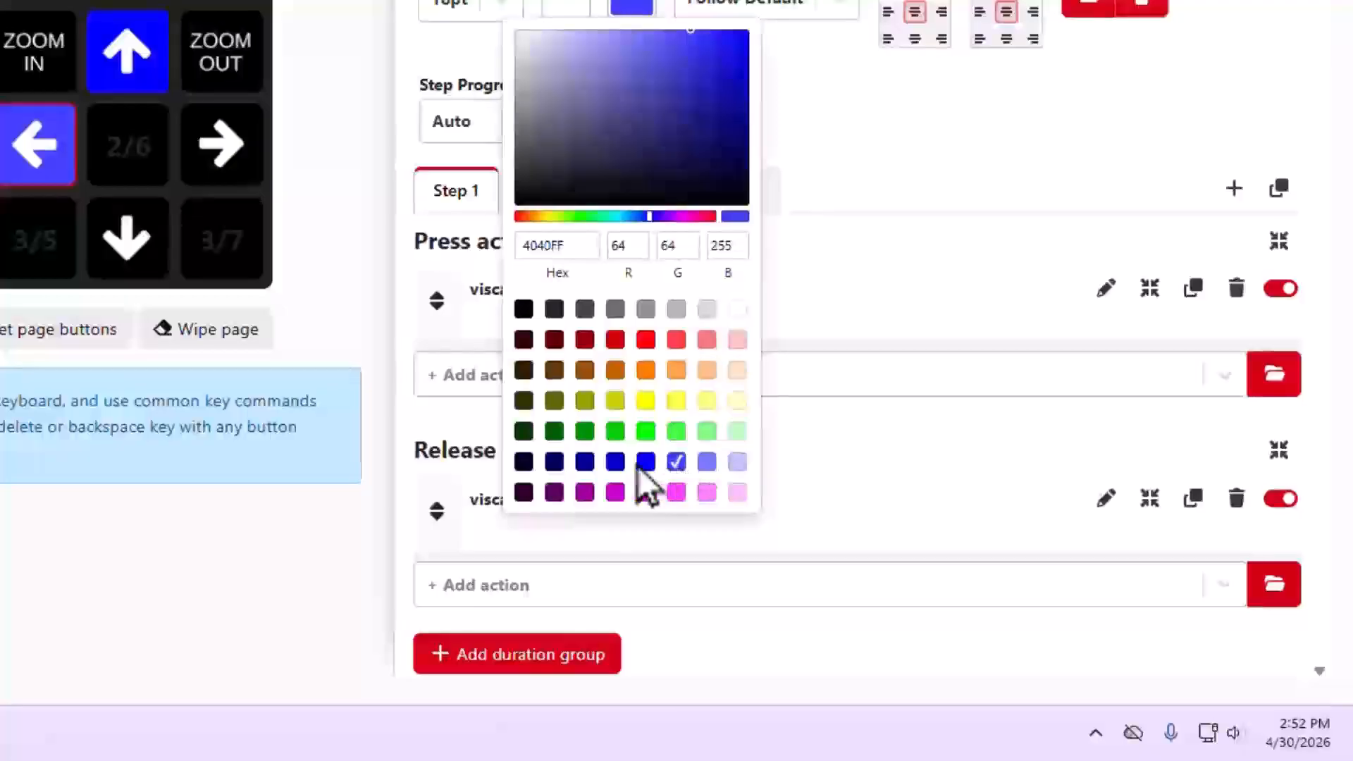
left_click(232, 164)
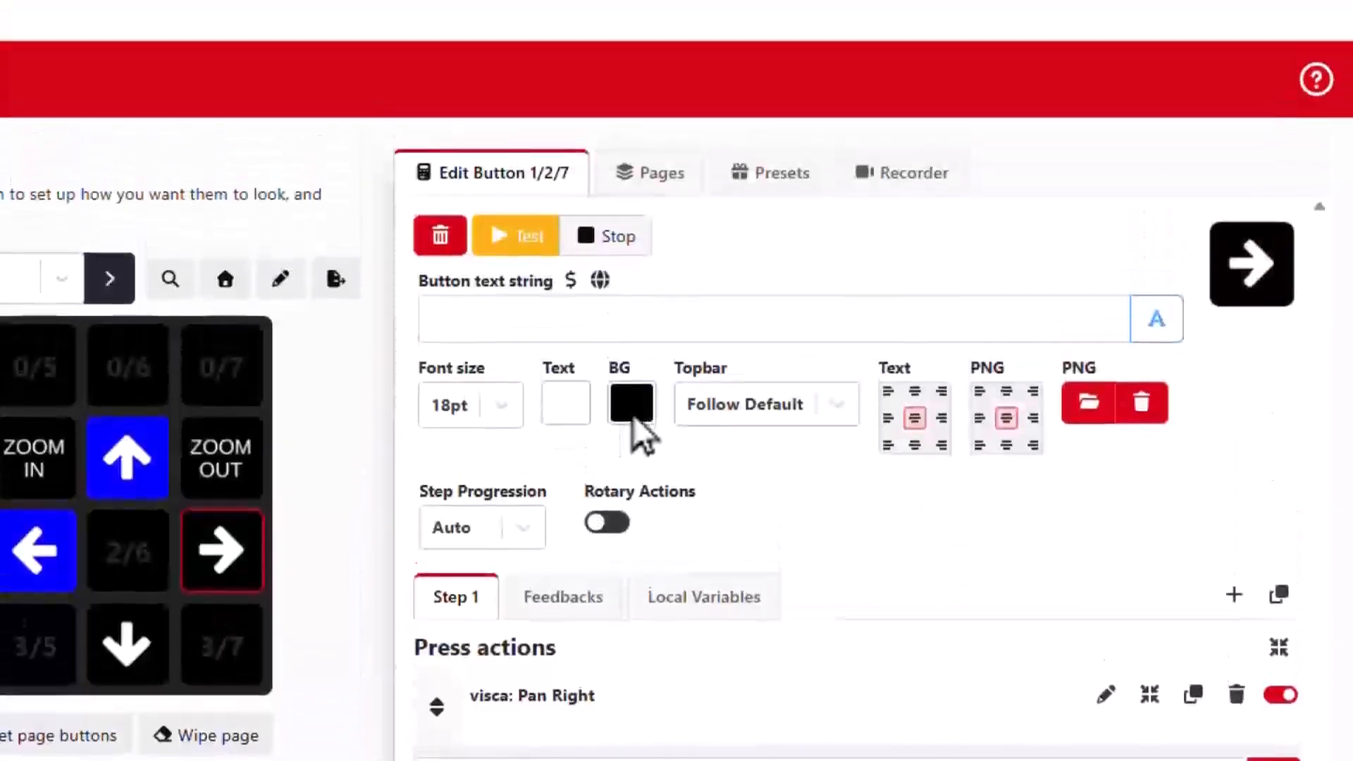
left_click(631, 412)
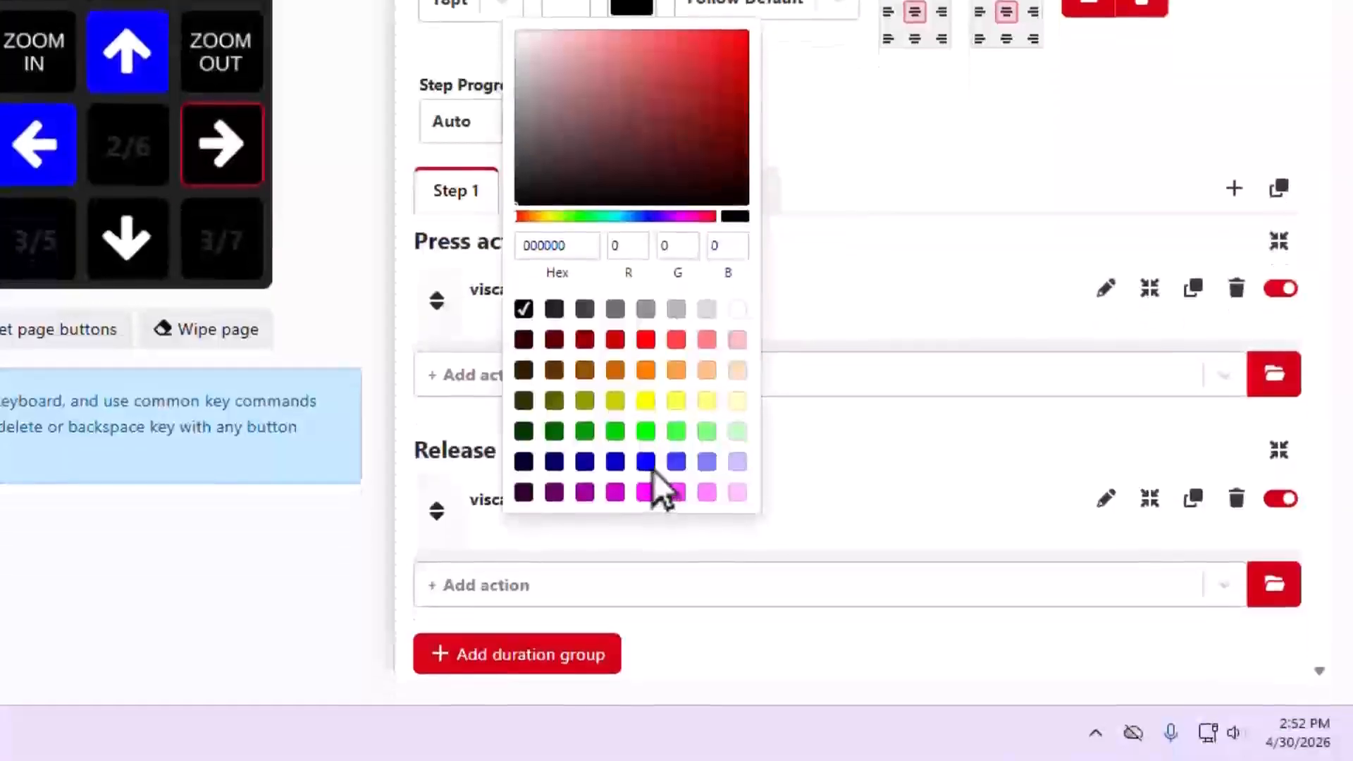
left_click(653, 469)
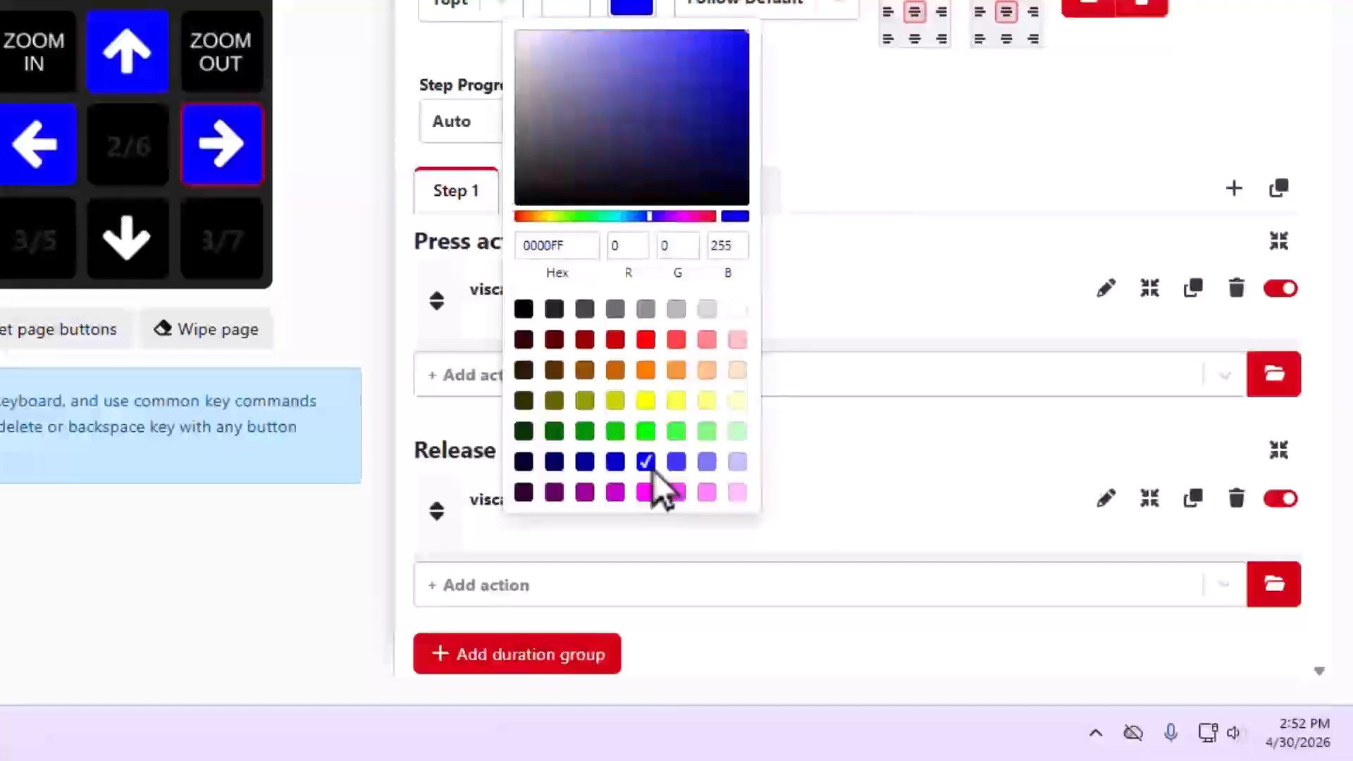
left_click(141, 252)
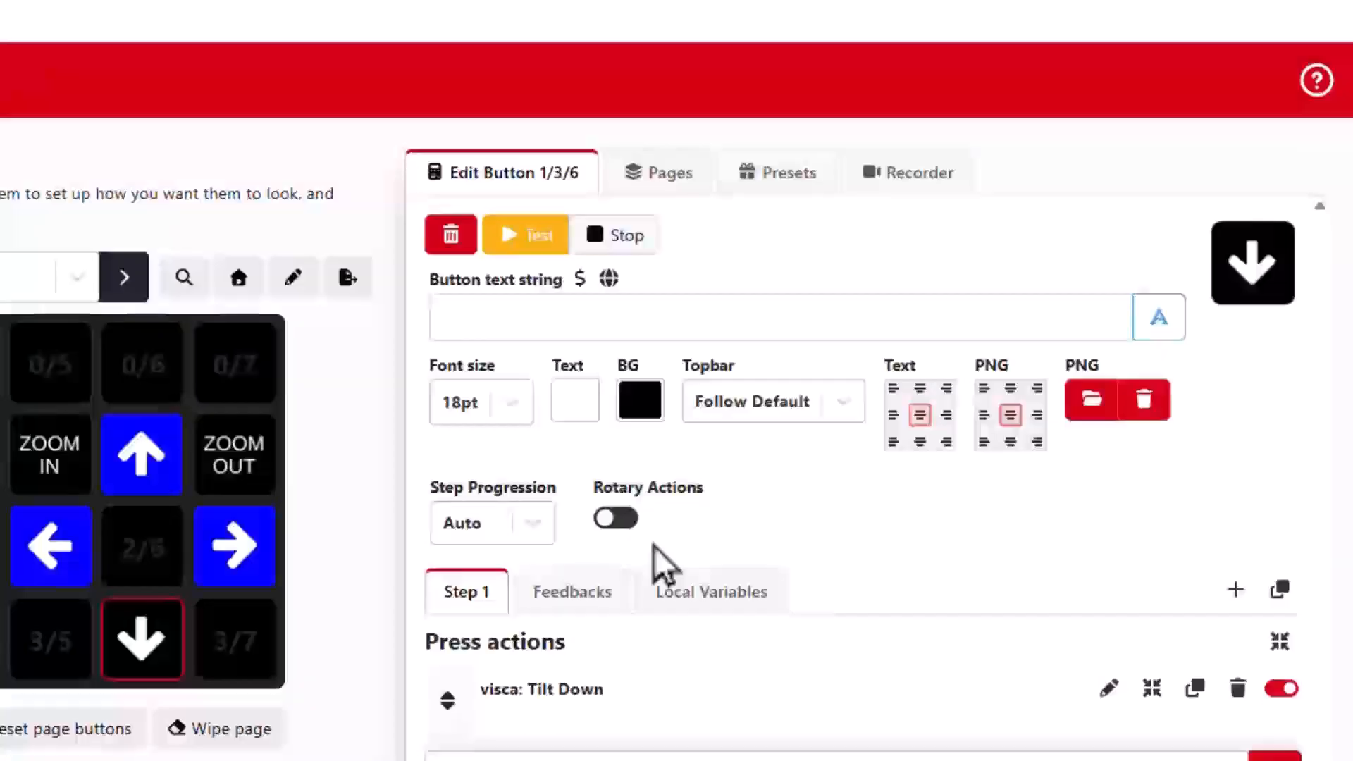
left_click(632, 289)
left_click(647, 755)
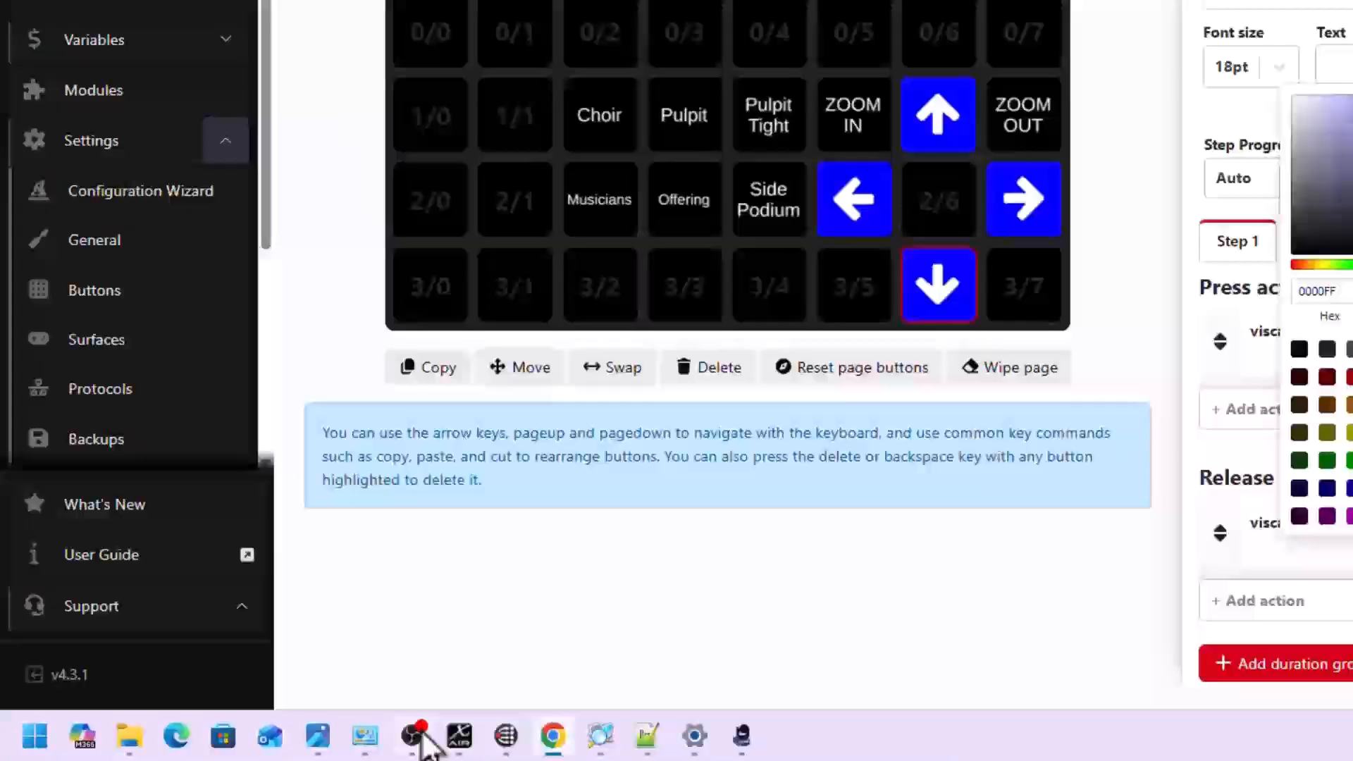
Bring OBS Studio forward and recall the wide choir and pulpit camera preset
mouse_move(278, 748)
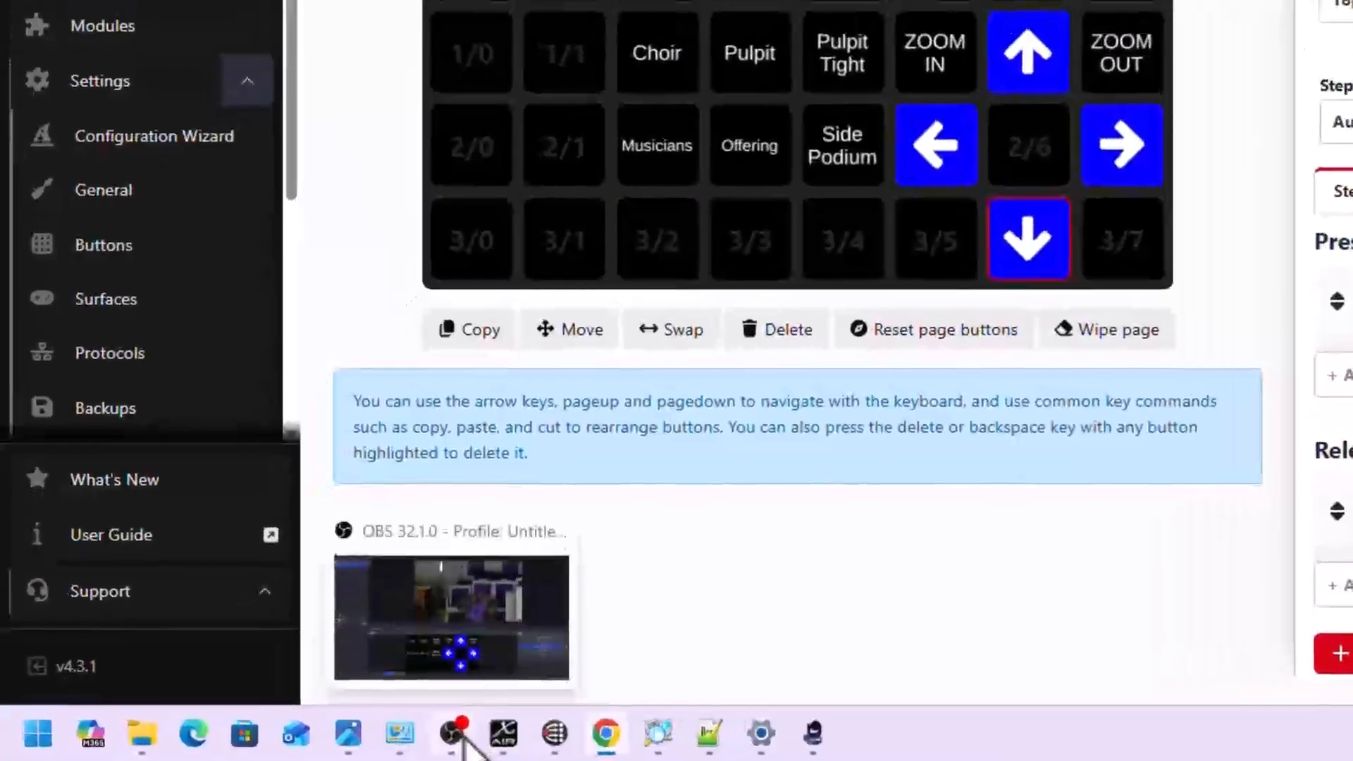
left_click(462, 740)
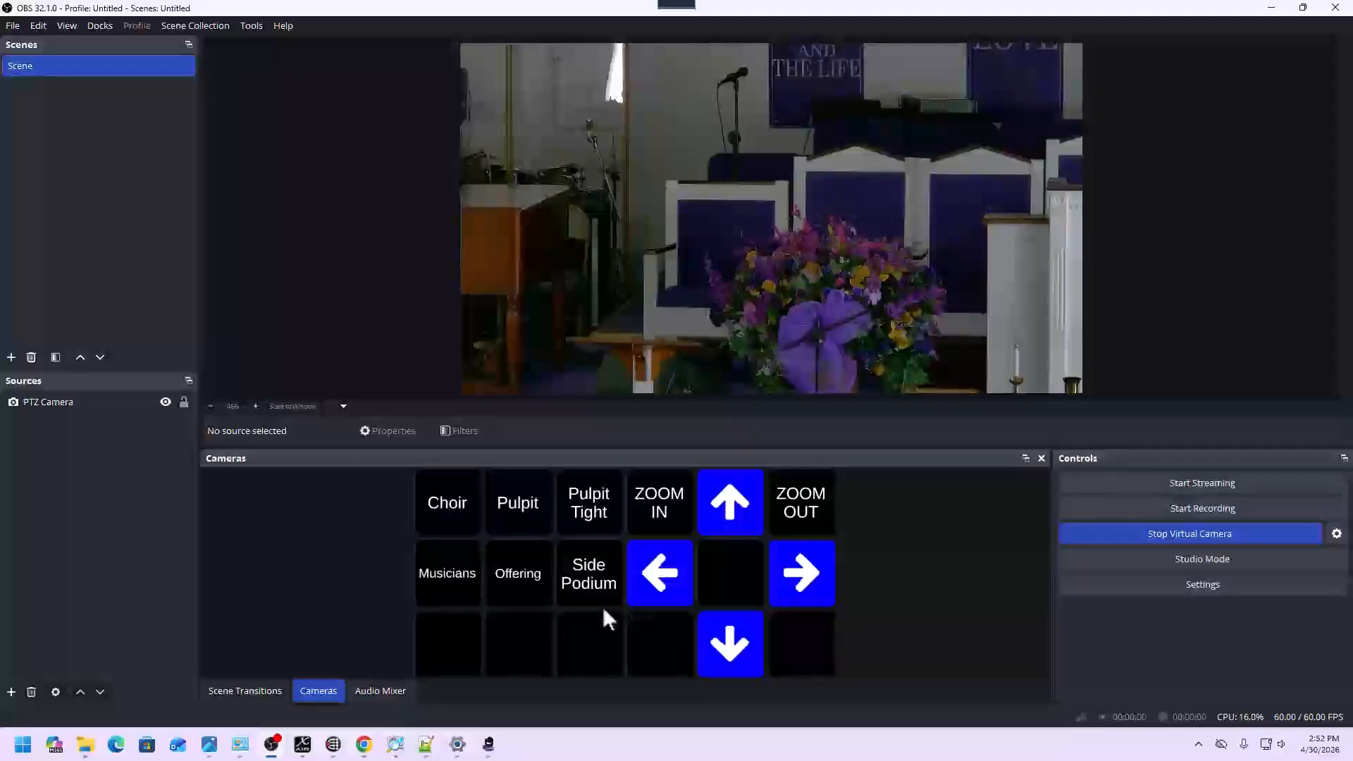
left_click(451, 508)
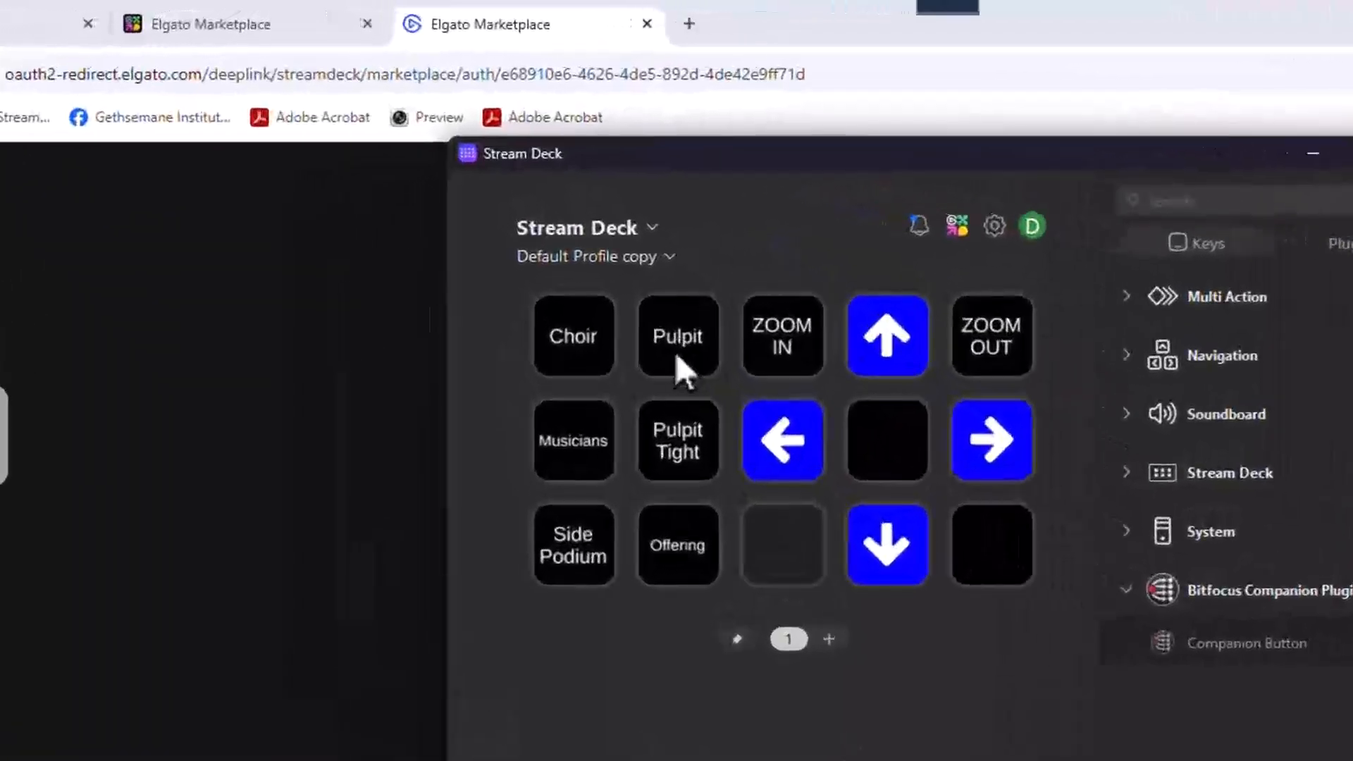
Copy the Pulpit key from the Stream Deck profile into the Virtual Stream Deck's second key
right_click(674, 352)
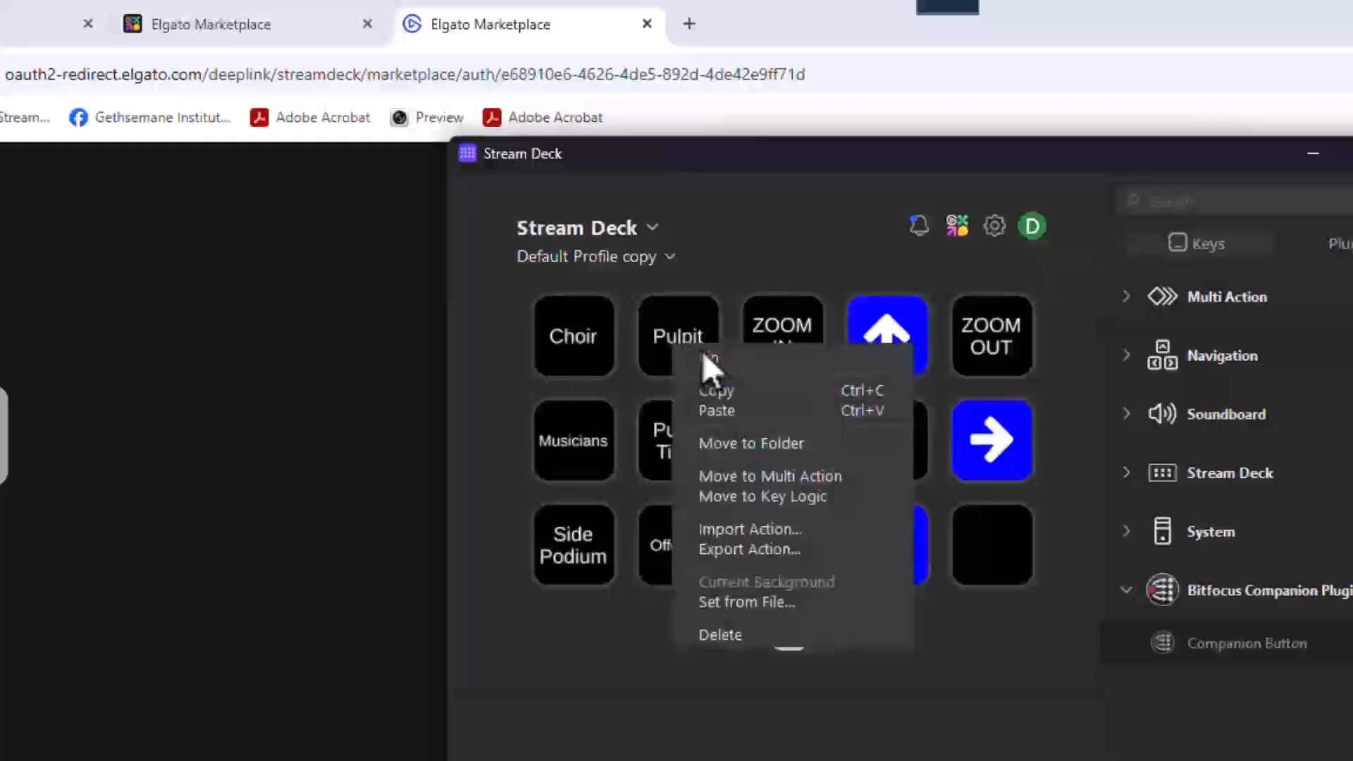
left_click(730, 399)
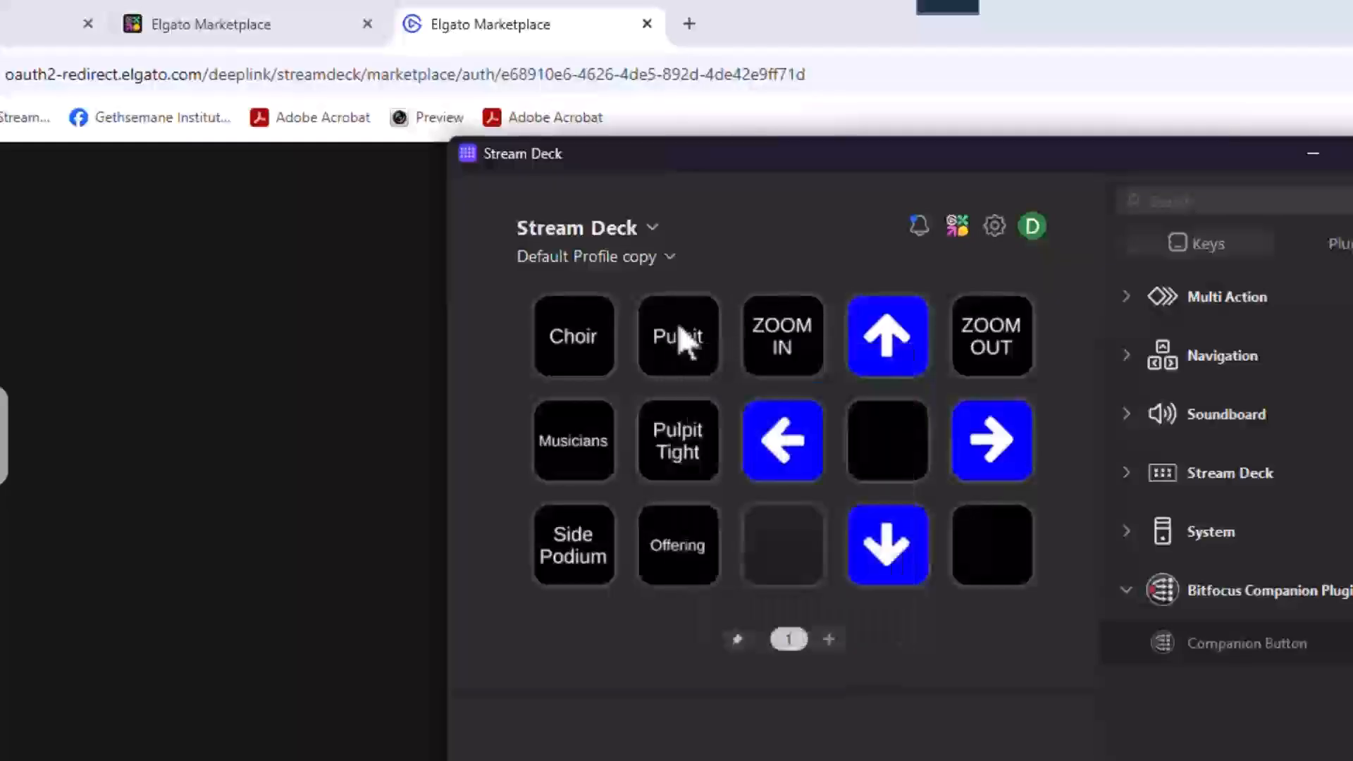
left_click(650, 229)
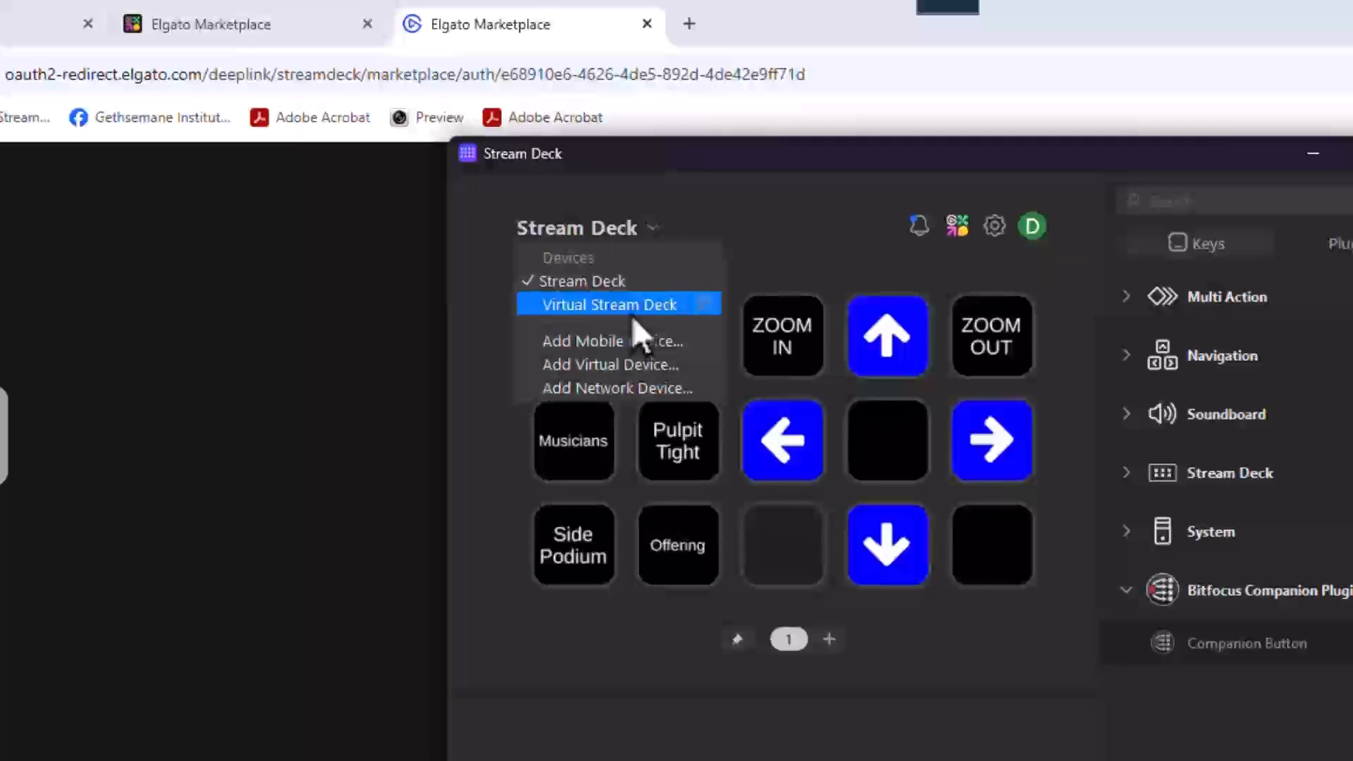
left_click(632, 310)
right_click(679, 345)
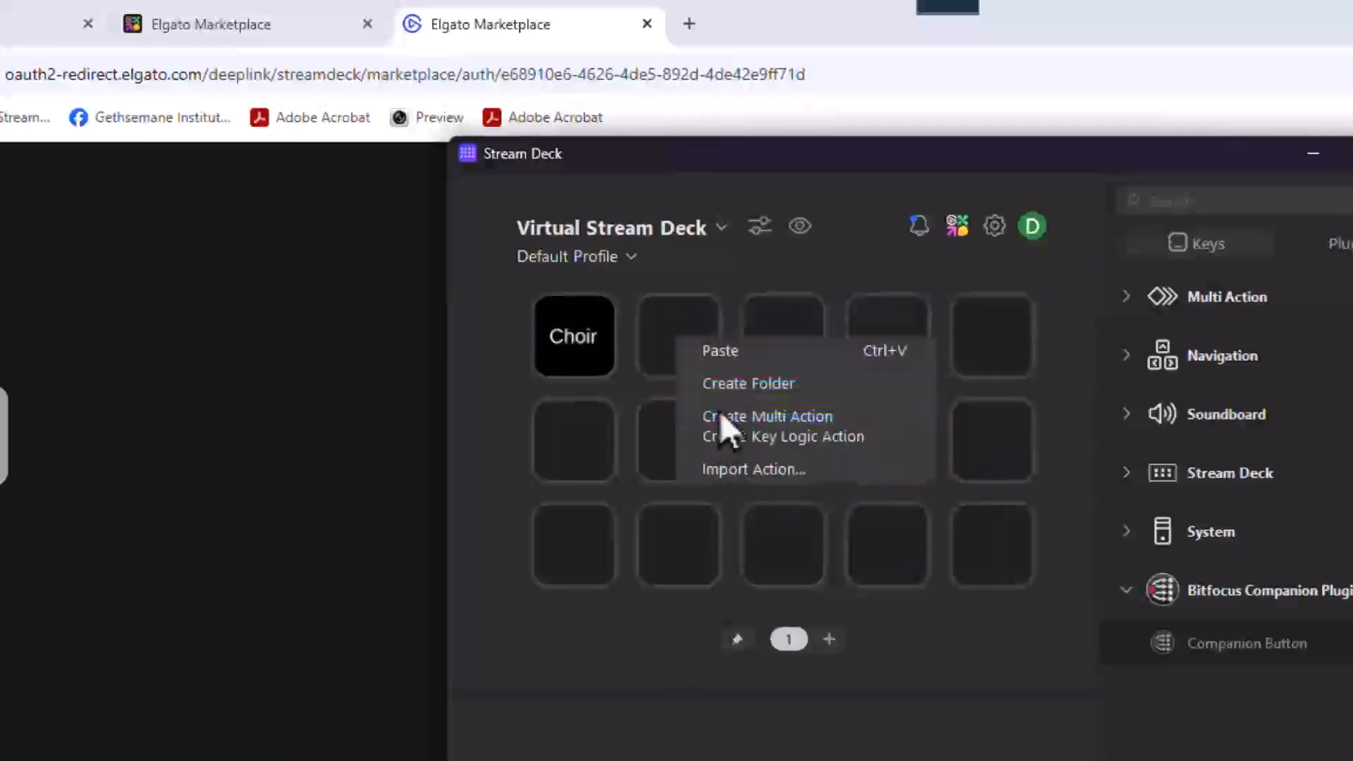
left_click(725, 351)
left_click(723, 233)
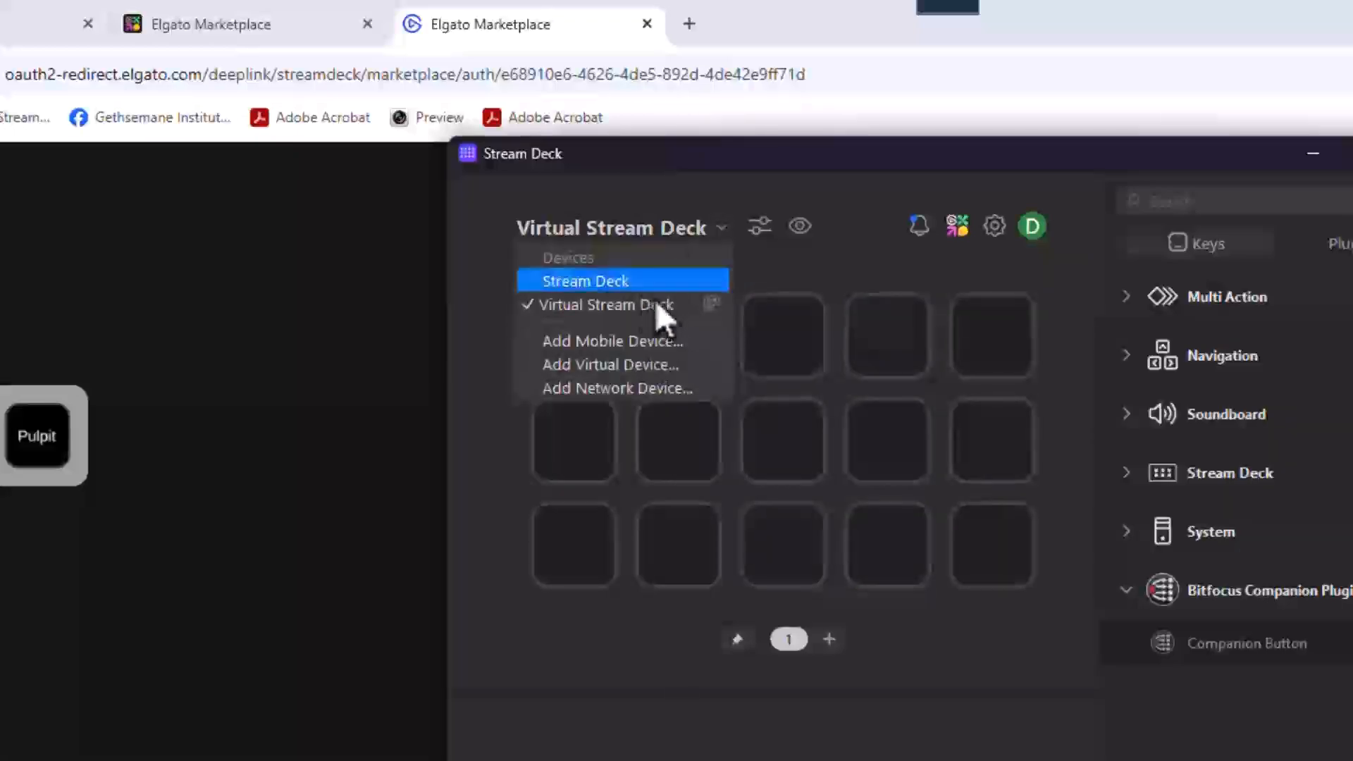
left_click(691, 281)
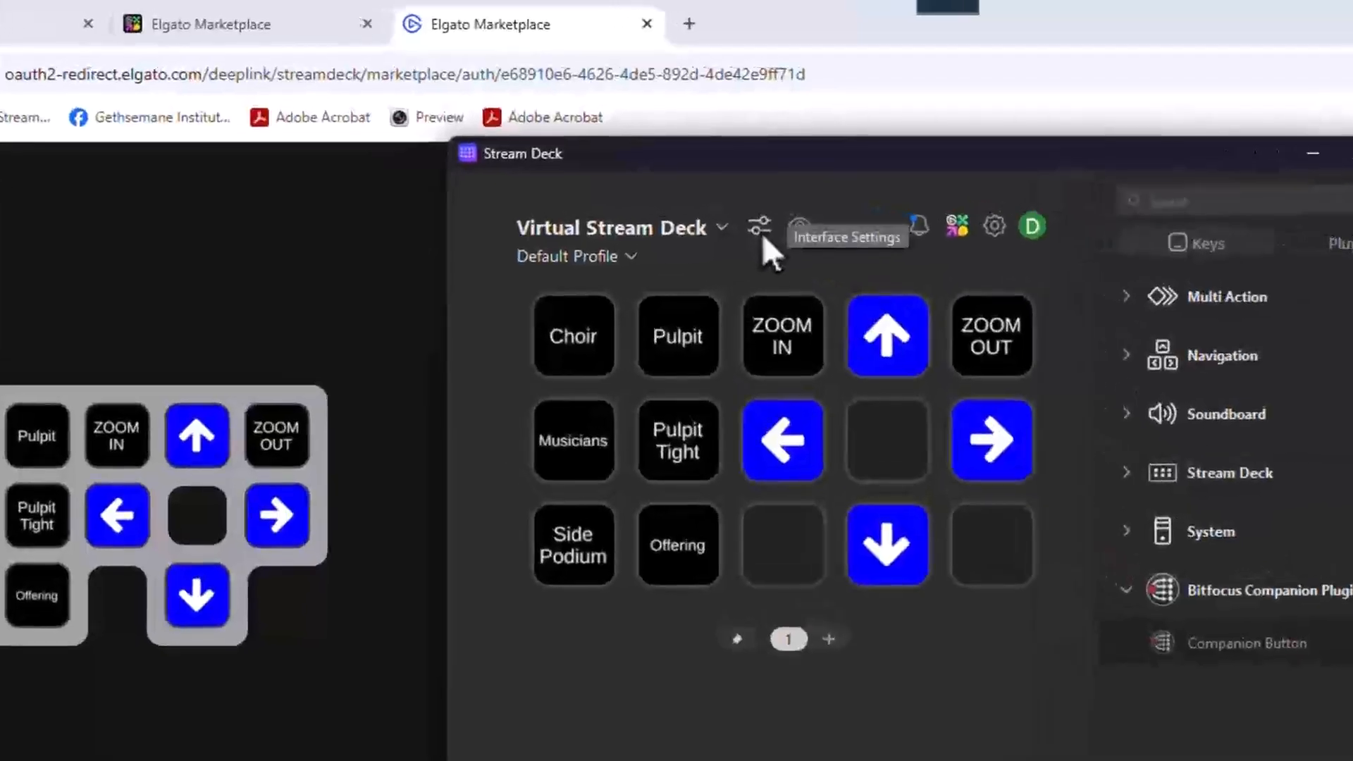
Turn off Hide unused keys in Interface Settings so the virtual deck shows empty slots
left_click(564, 138)
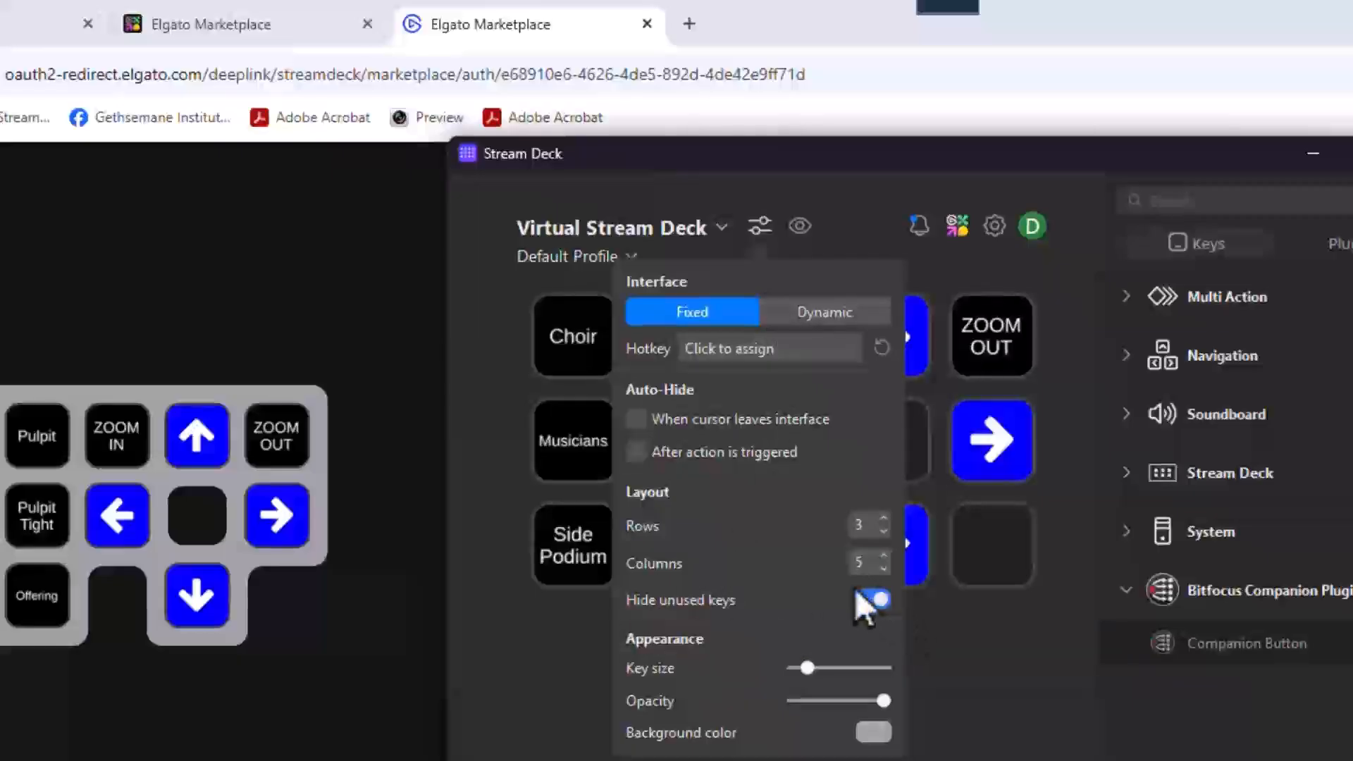
left_click(878, 602)
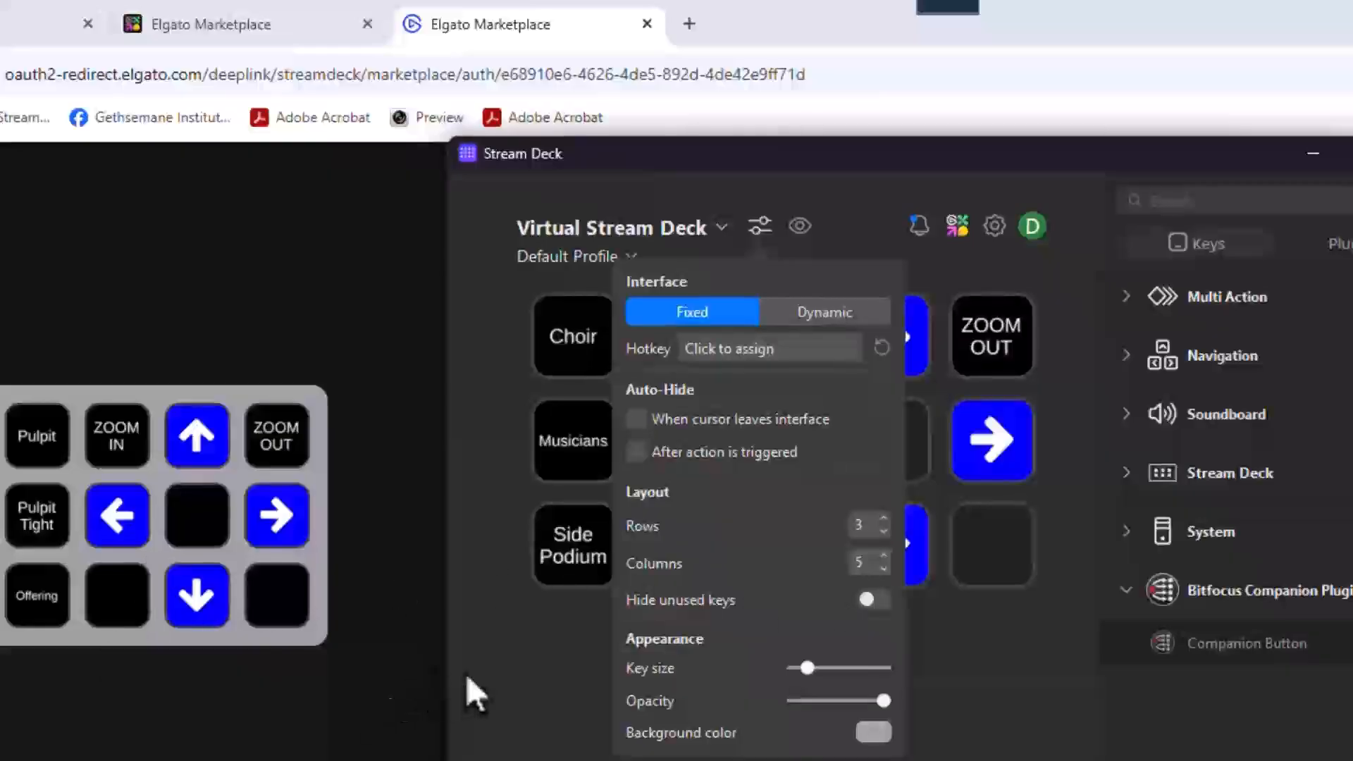
left_click(543, 709)
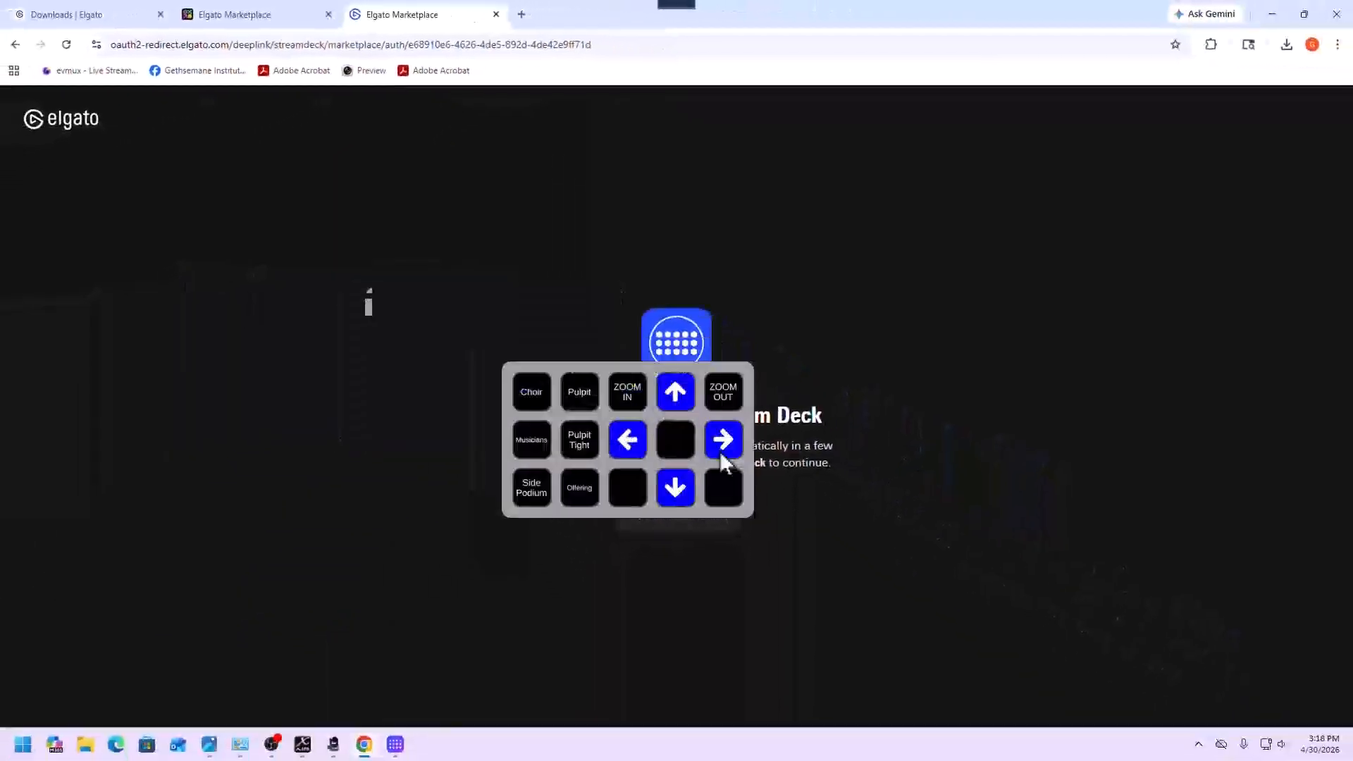
Move the floating deck aside, minimize Chrome and close the Stream Deck and Preferences windows
left_click_drag(614, 358, 945, 493)
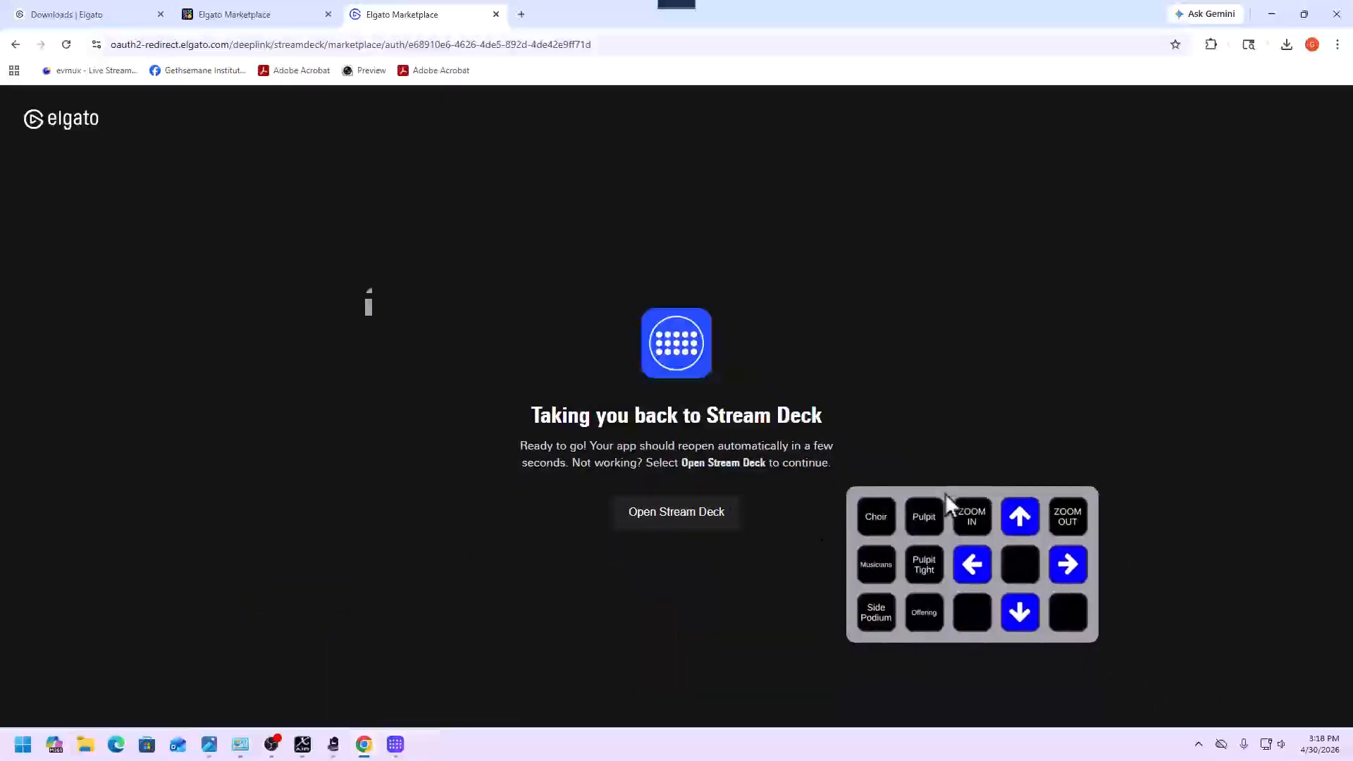
left_click(1272, 15)
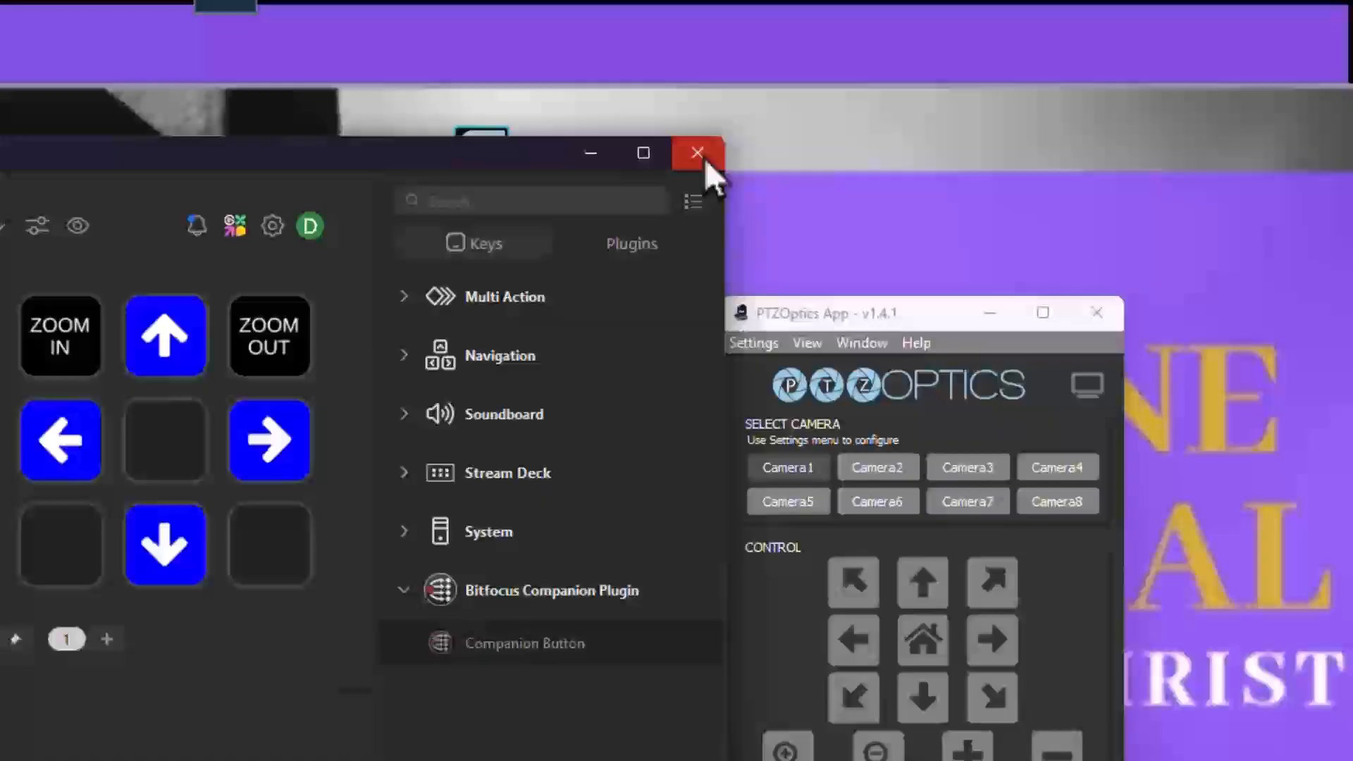
left_click(962, 95)
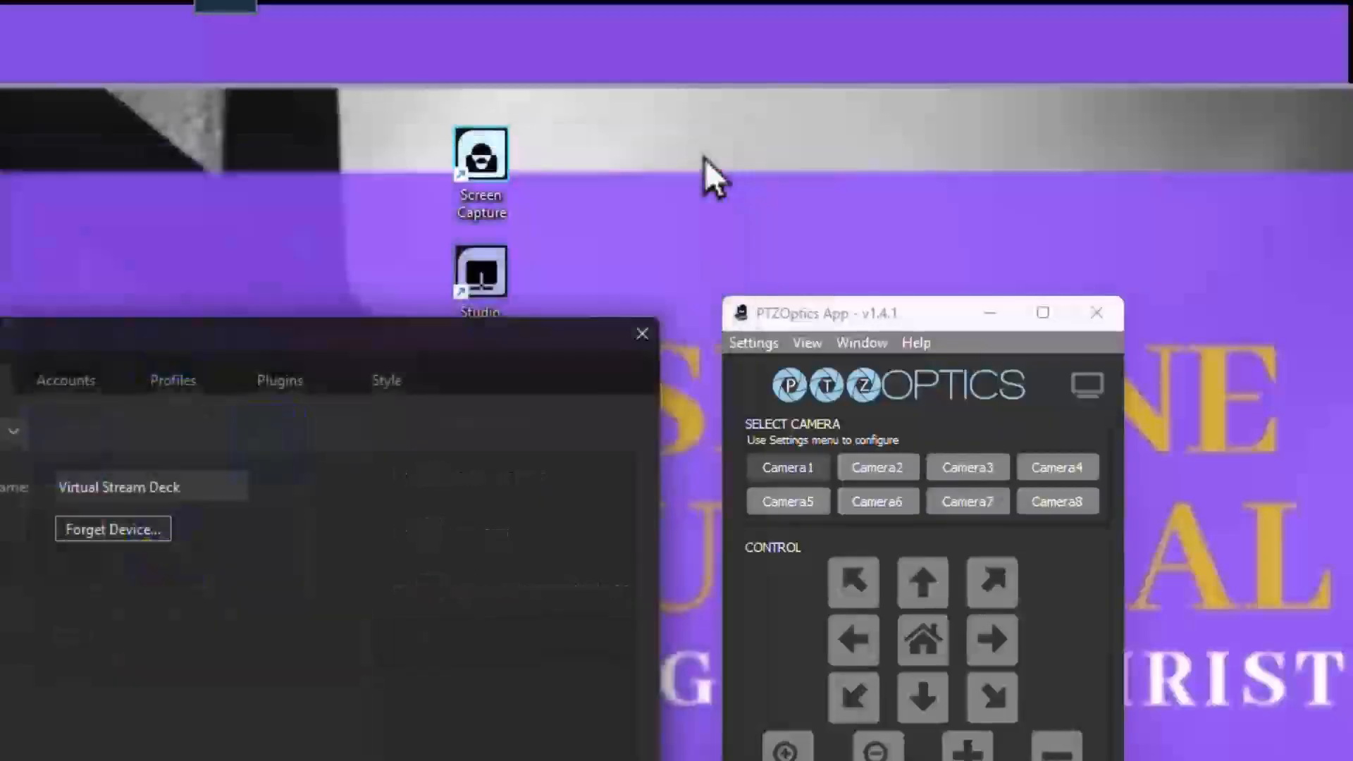
left_click(642, 334)
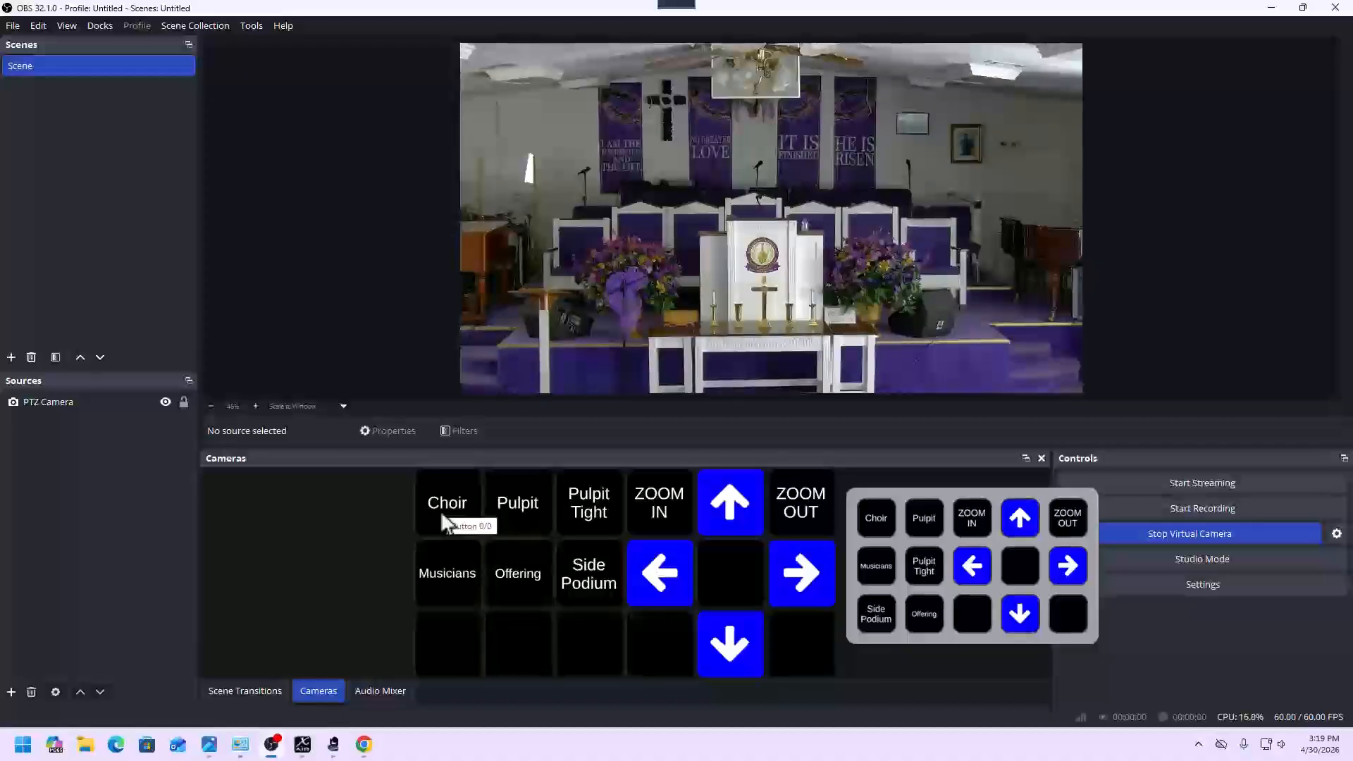
Steer the PTZ camera through Choir, Pulpit, left pan, right pan, then Side Podium
left_click(440, 511)
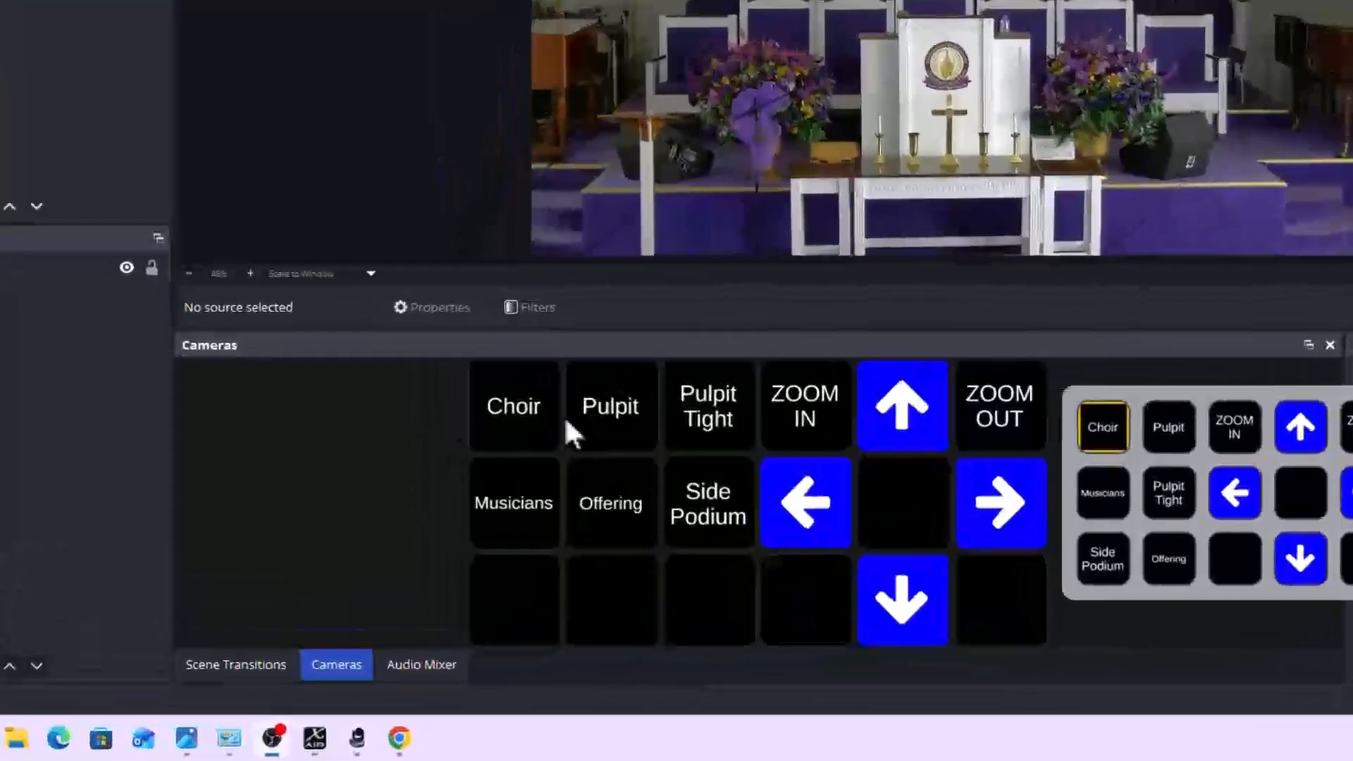
left_click(592, 424)
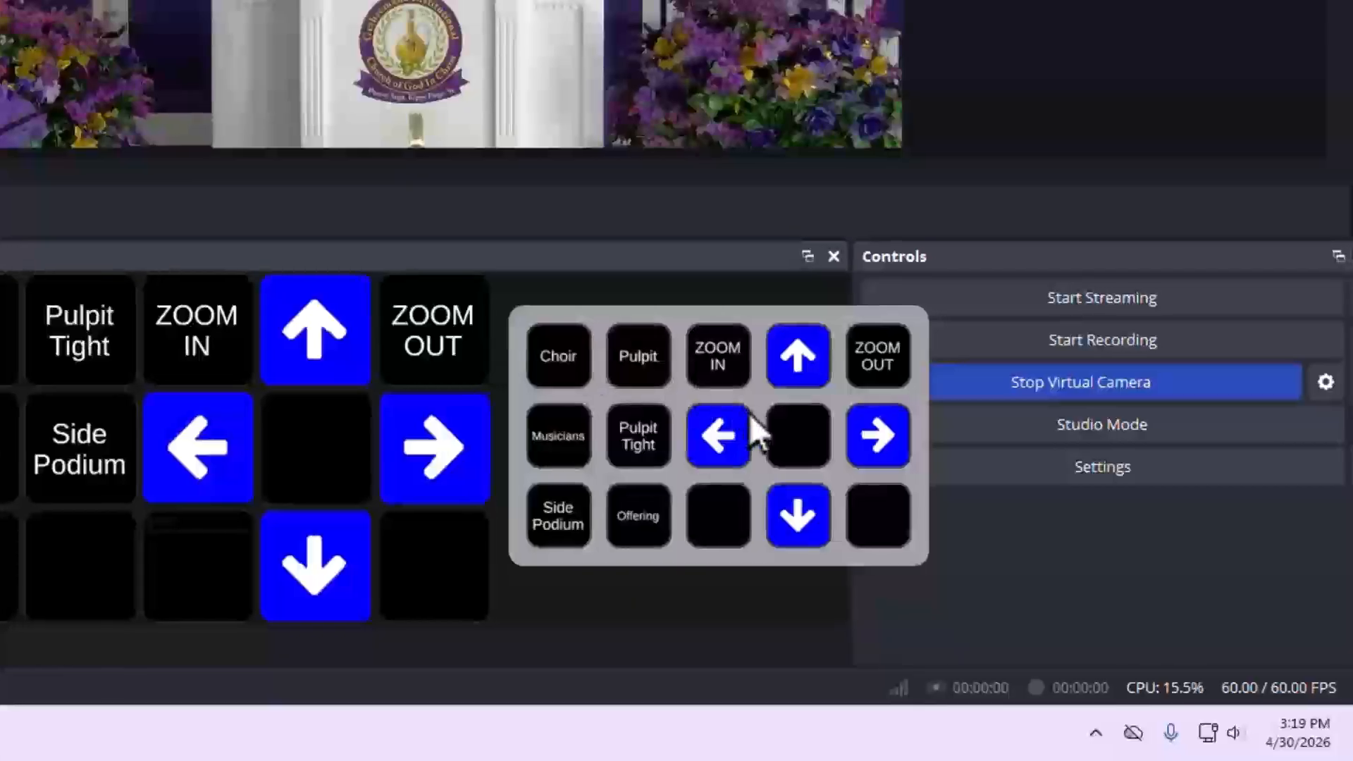
left_click(727, 437)
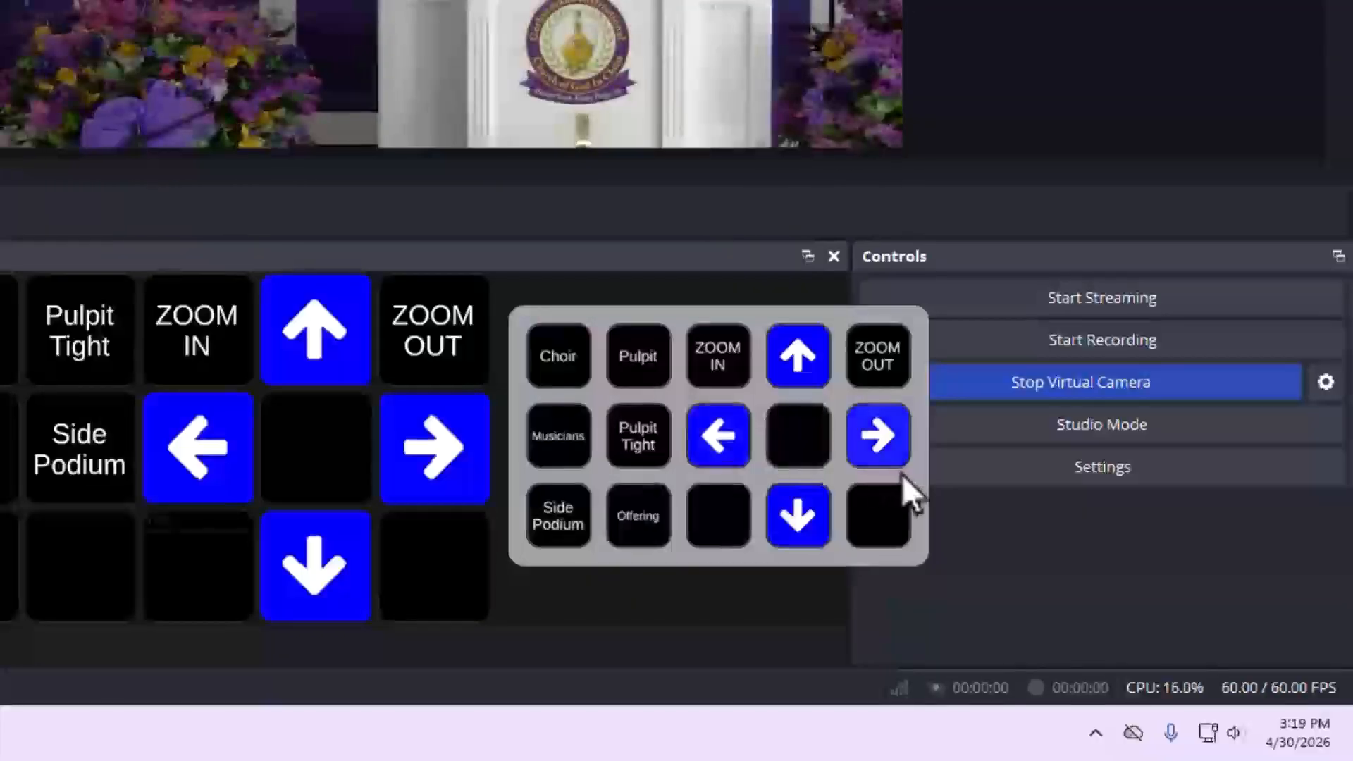
left_click(896, 451)
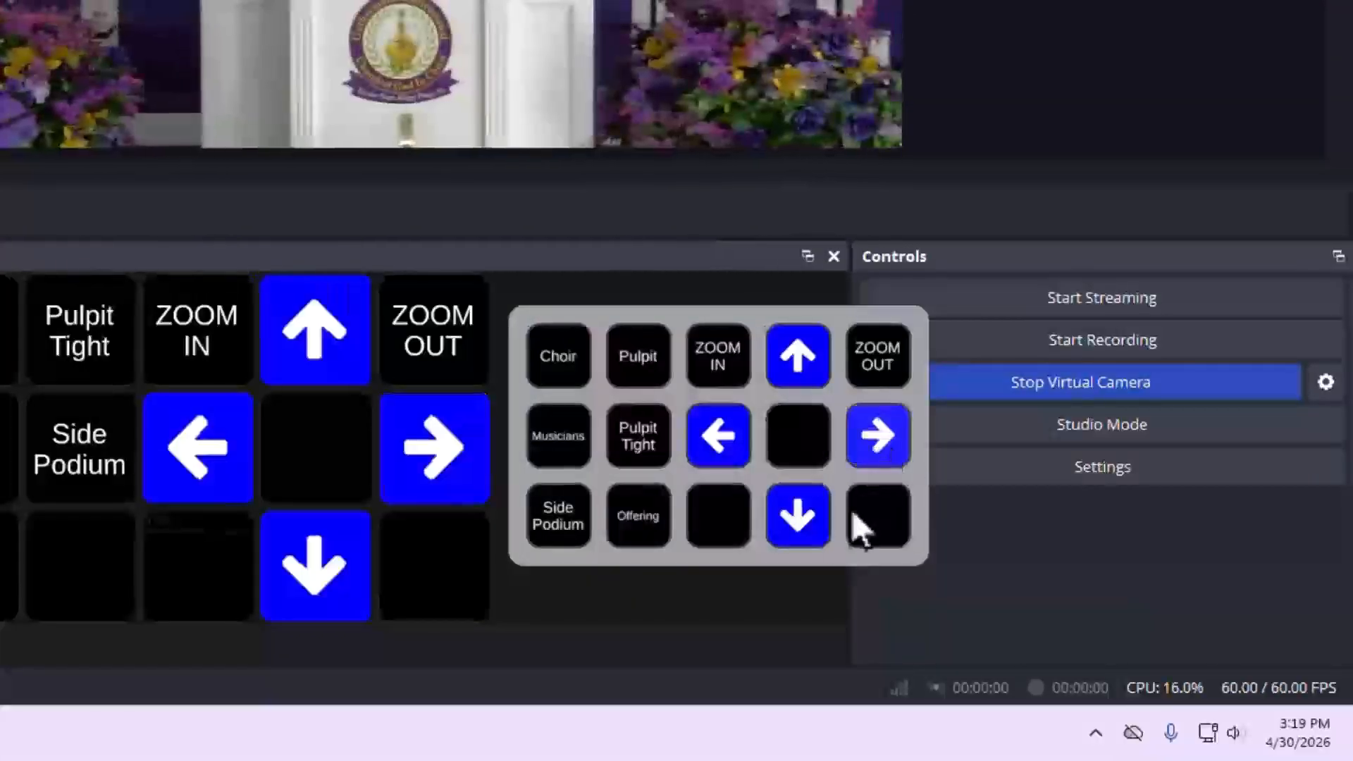
left_click(578, 530)
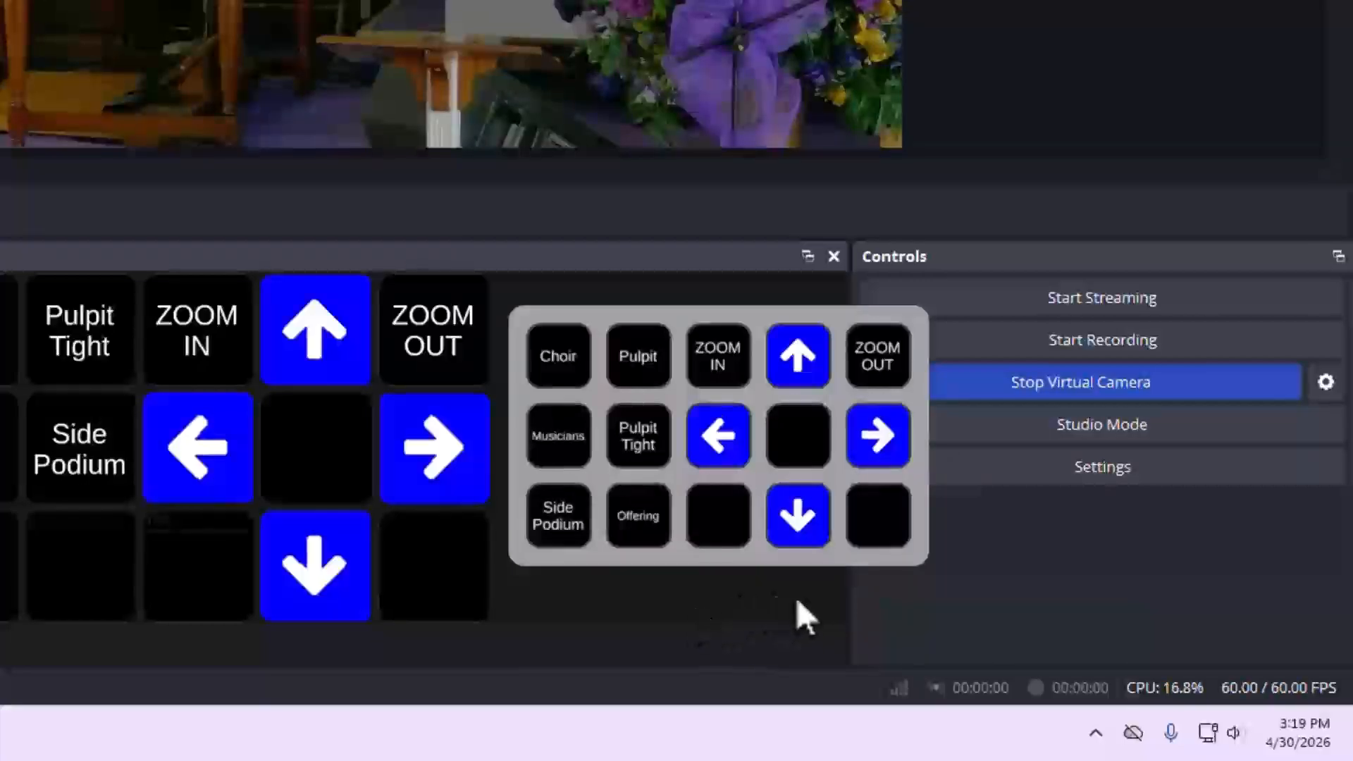
left_click_drag(758, 553, 1139, 649)
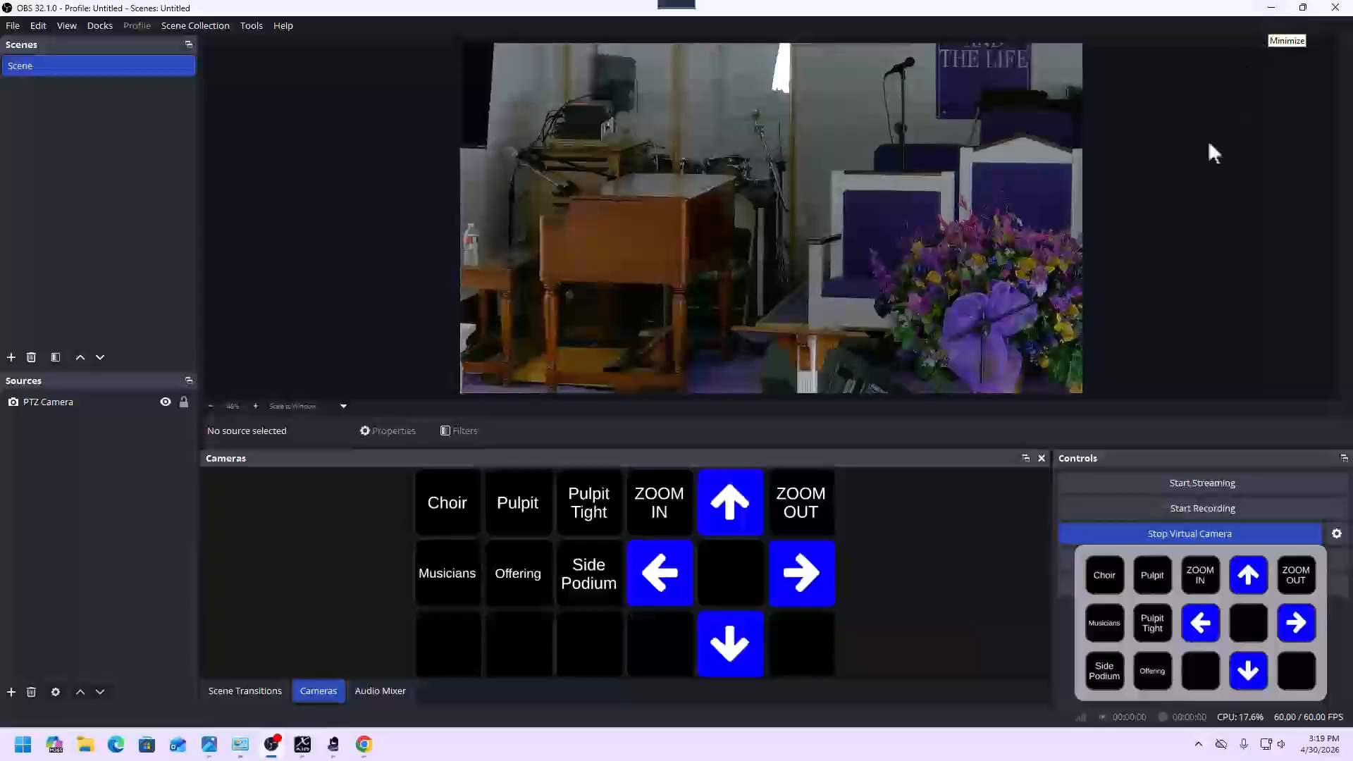
Send the camera to Pulpit Tight, then back to the wide Pulpit shot, keeping the deck off the Controls dock
left_click_drag(1077, 564, 773, 567)
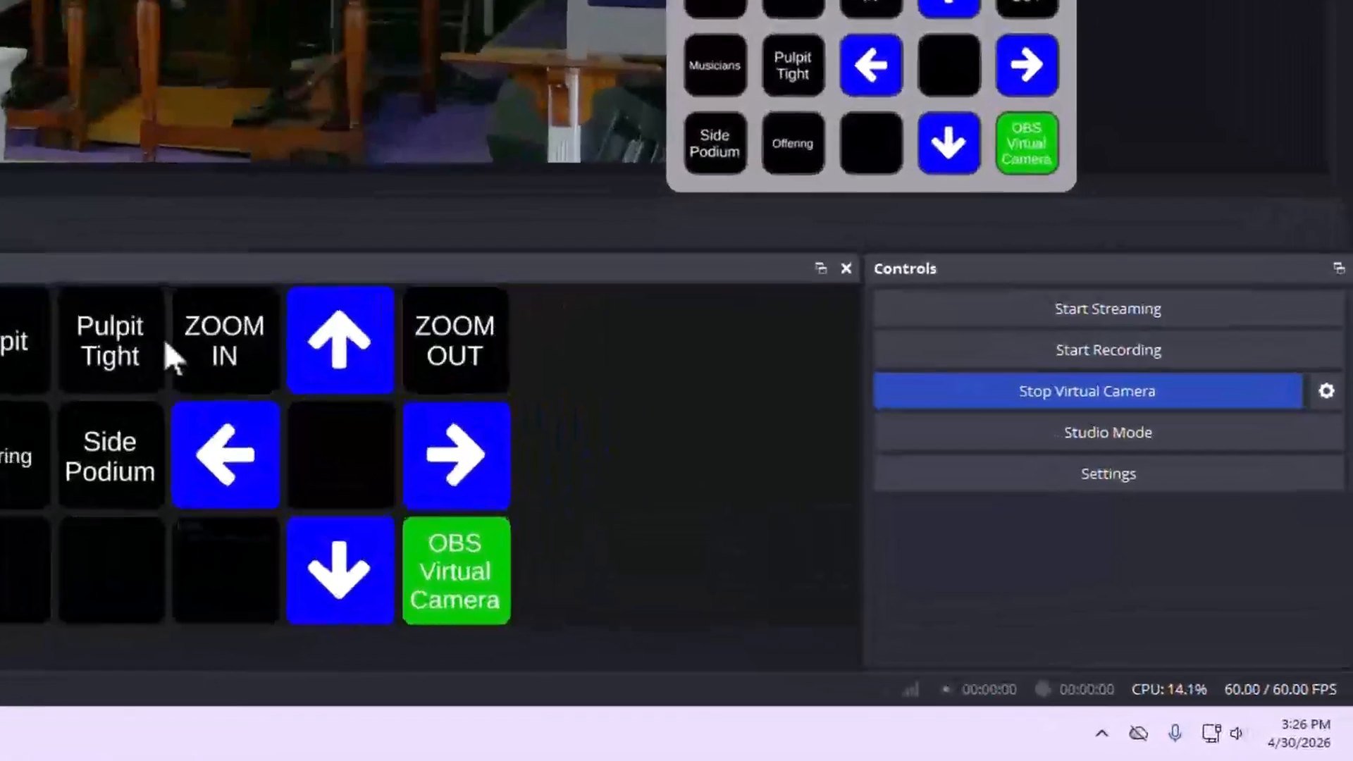
left_click(579, 480)
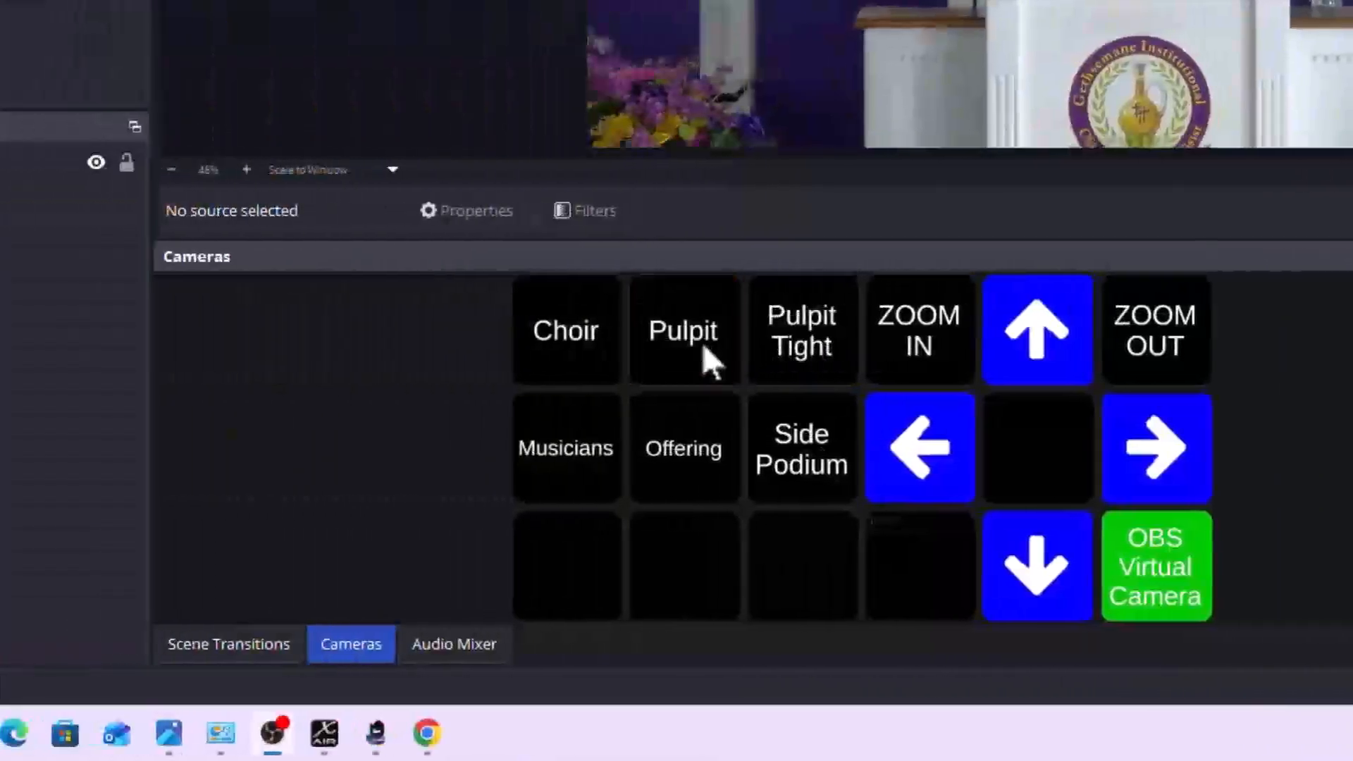
left_click(703, 343)
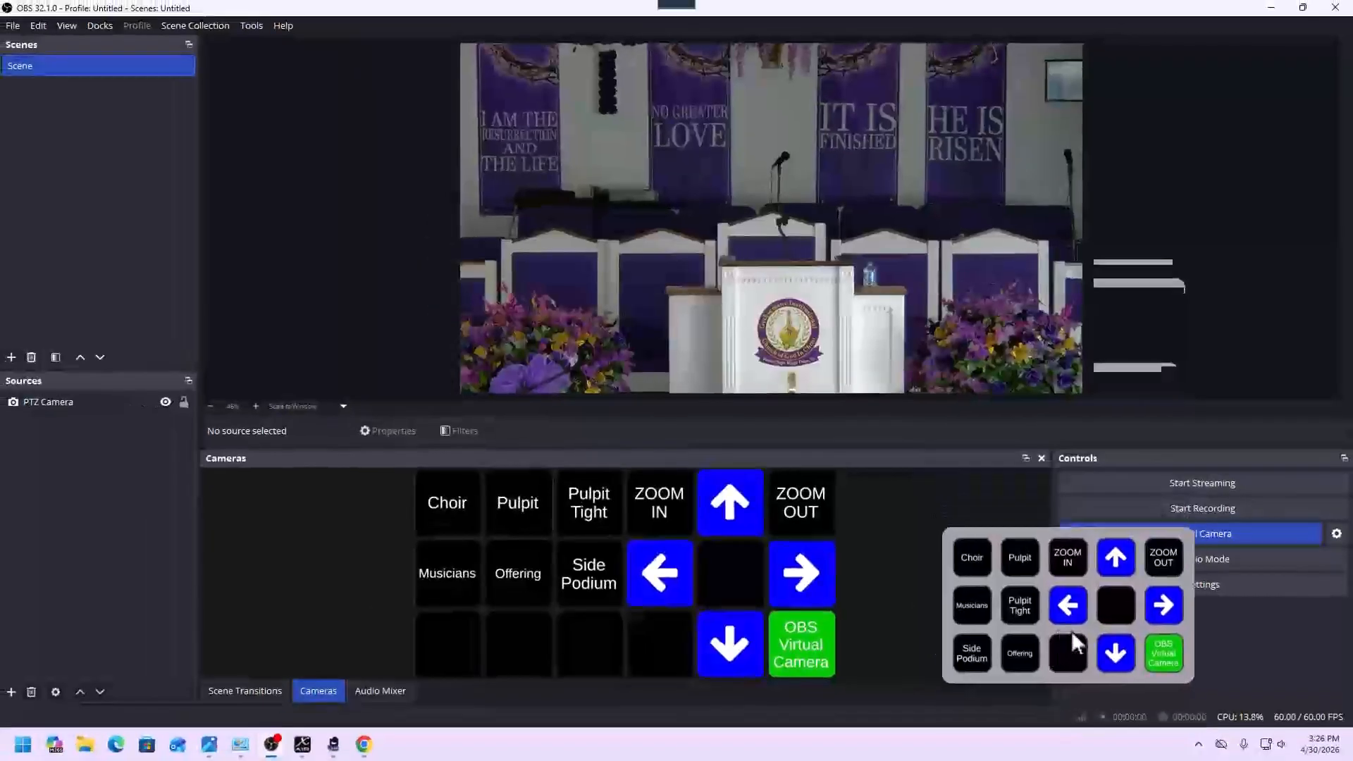
left_click_drag(1070, 634, 1100, 636)
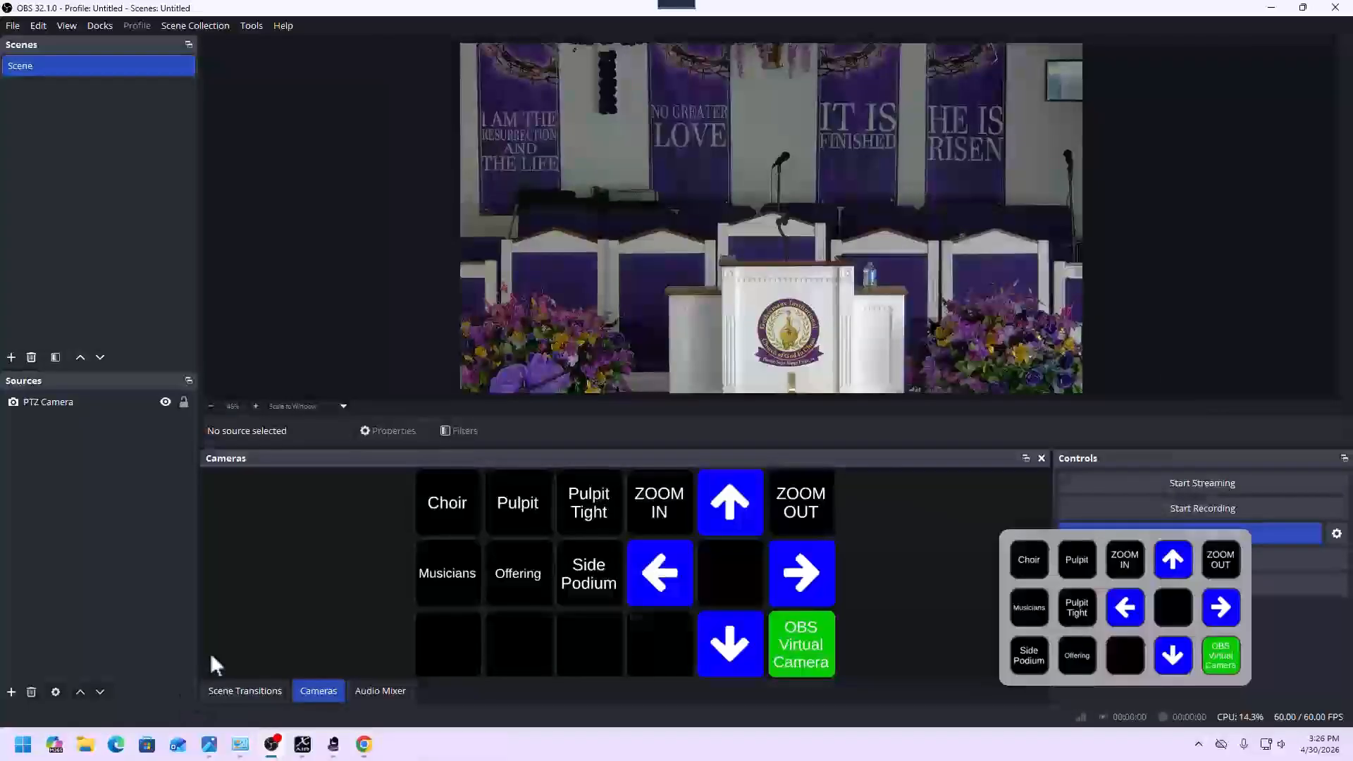
mouse_move(365, 744)
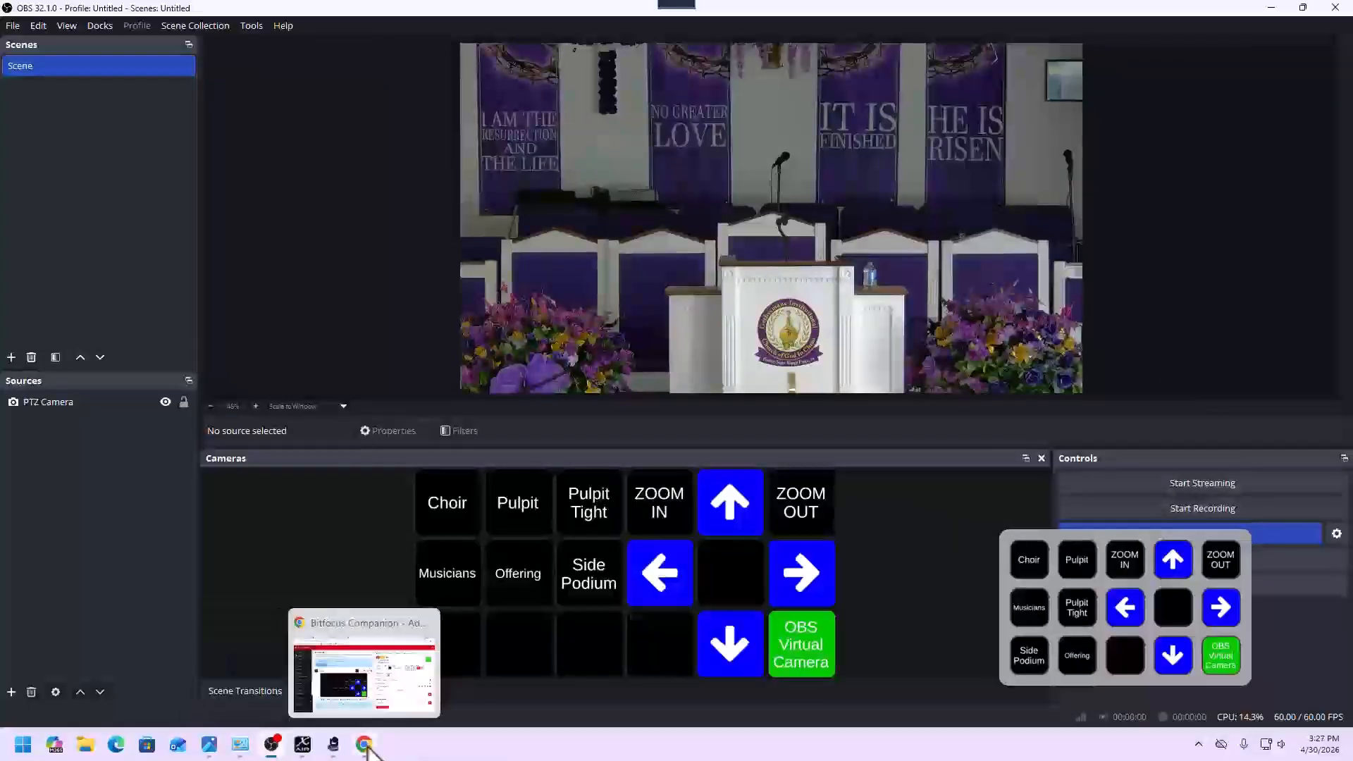
Bring Chrome forward, open the evmux bookmark and go to the Studio camera and mic check
left_click(117, 745)
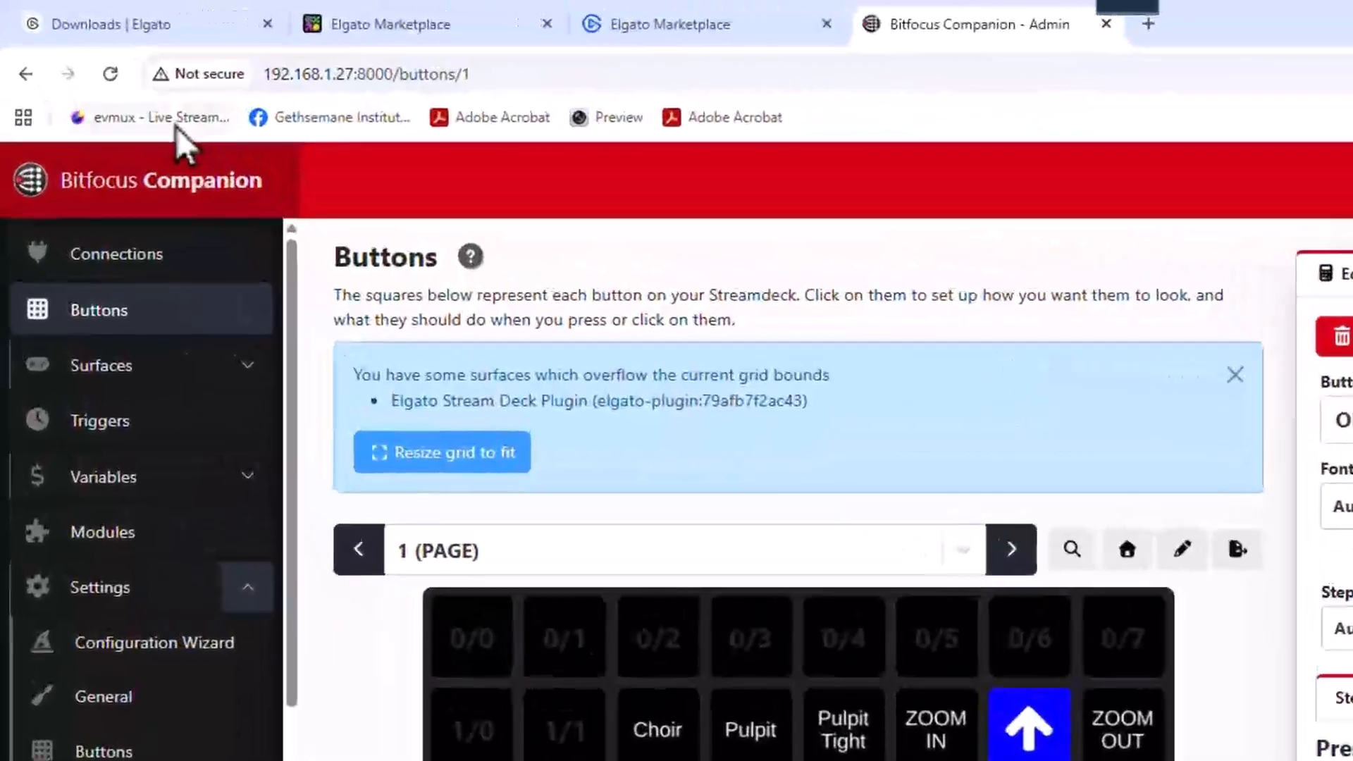
left_click(176, 127)
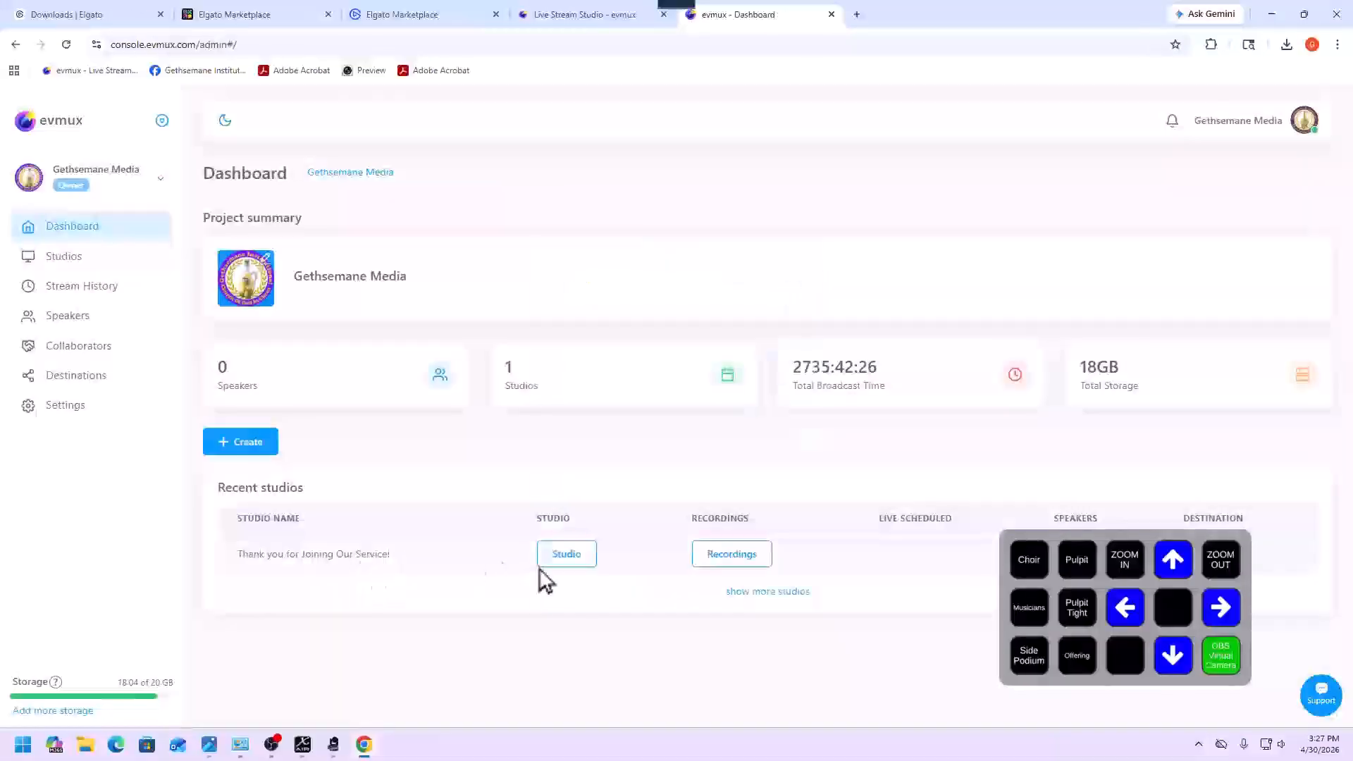
left_click(546, 564)
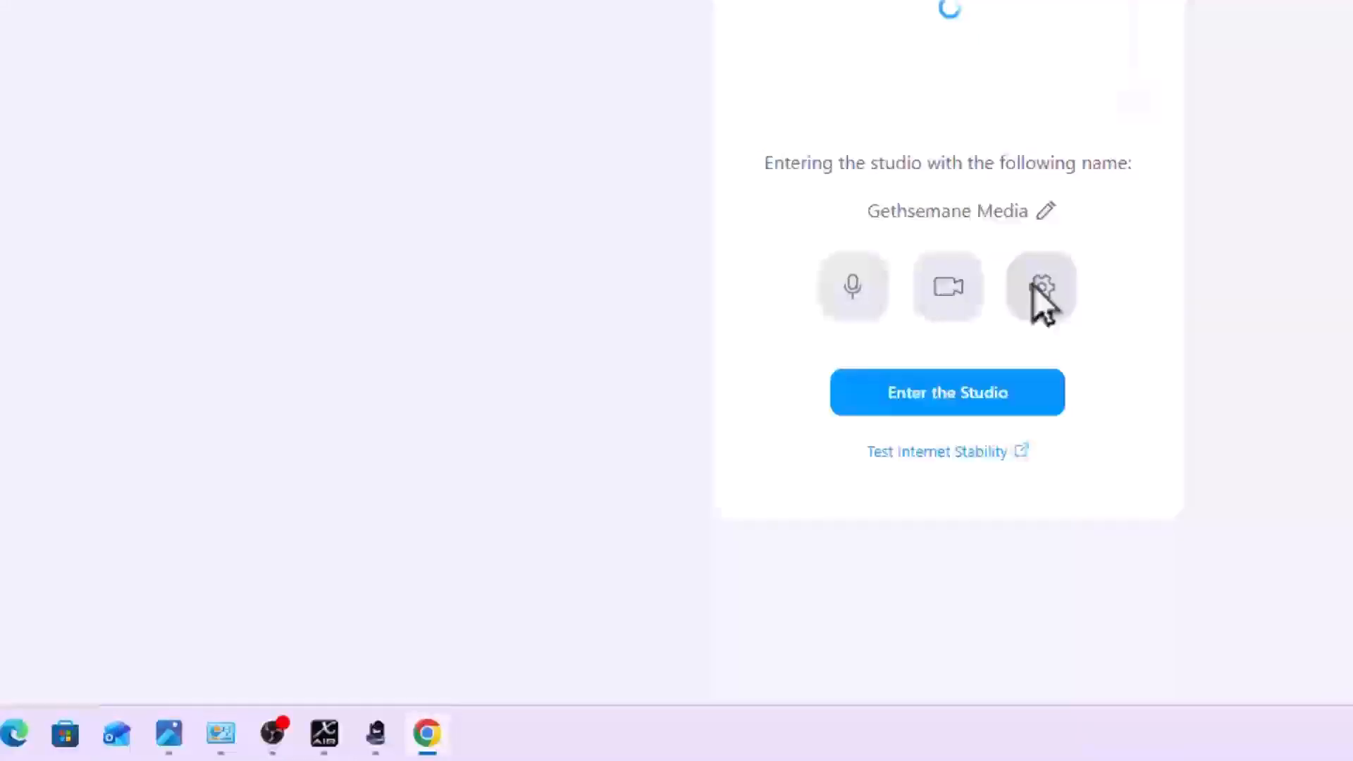
Select OBS Virtual Camera as the camera in My Settings, then enter the evmux studio
left_click(1034, 285)
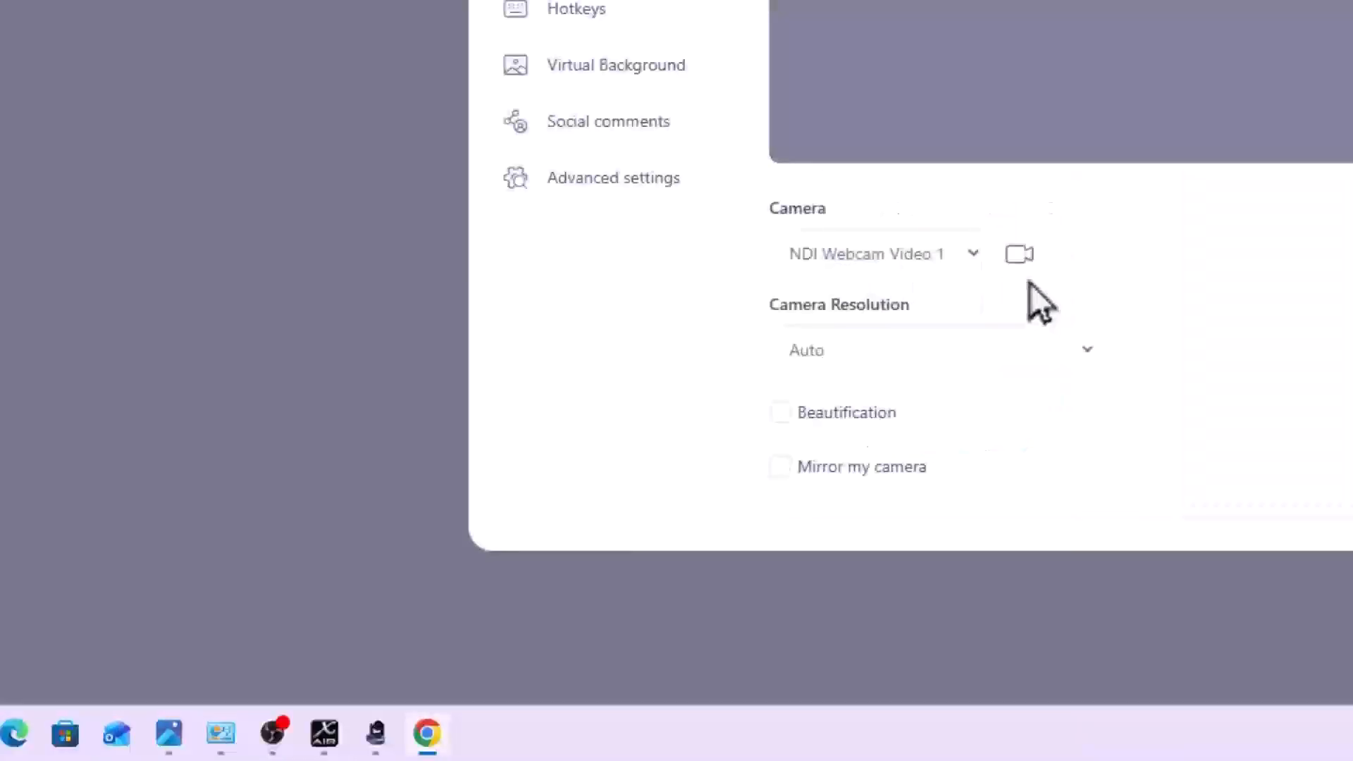
left_click(968, 255)
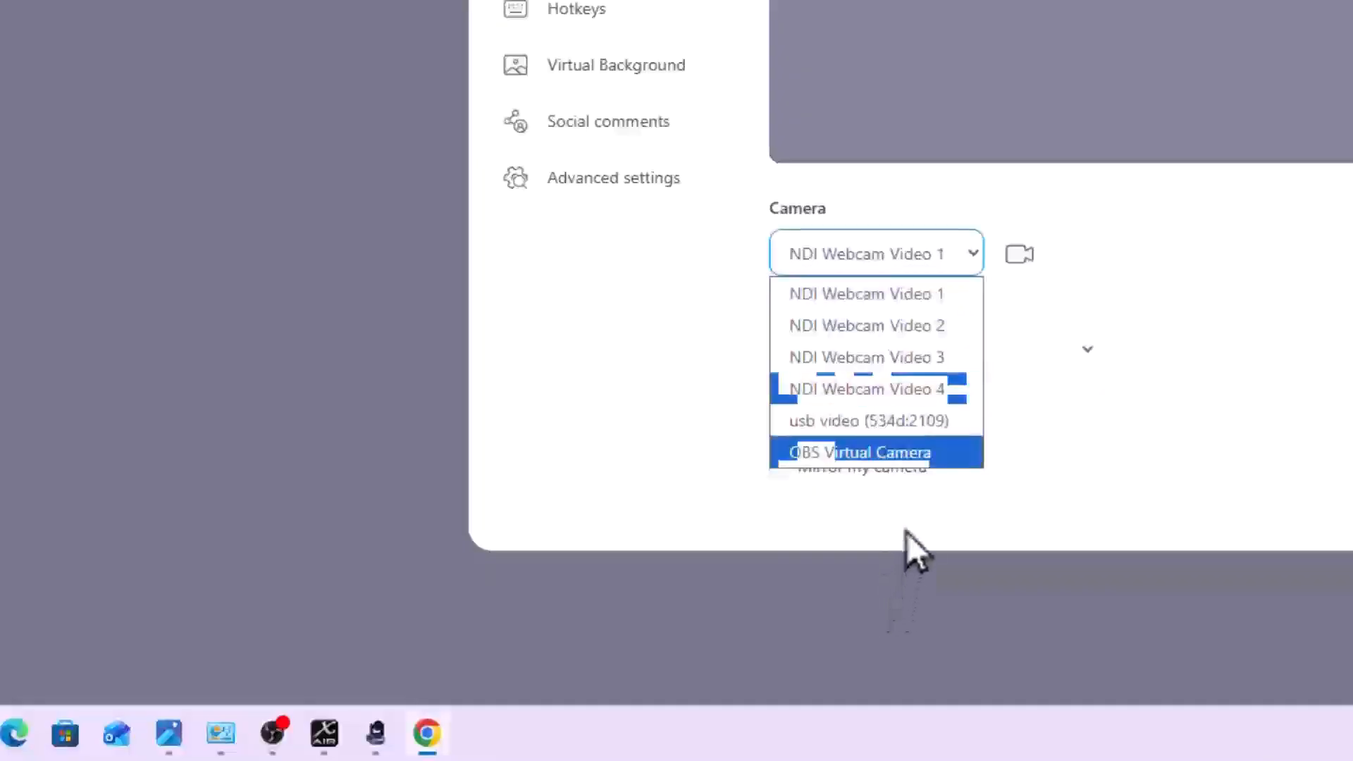
left_click(909, 465)
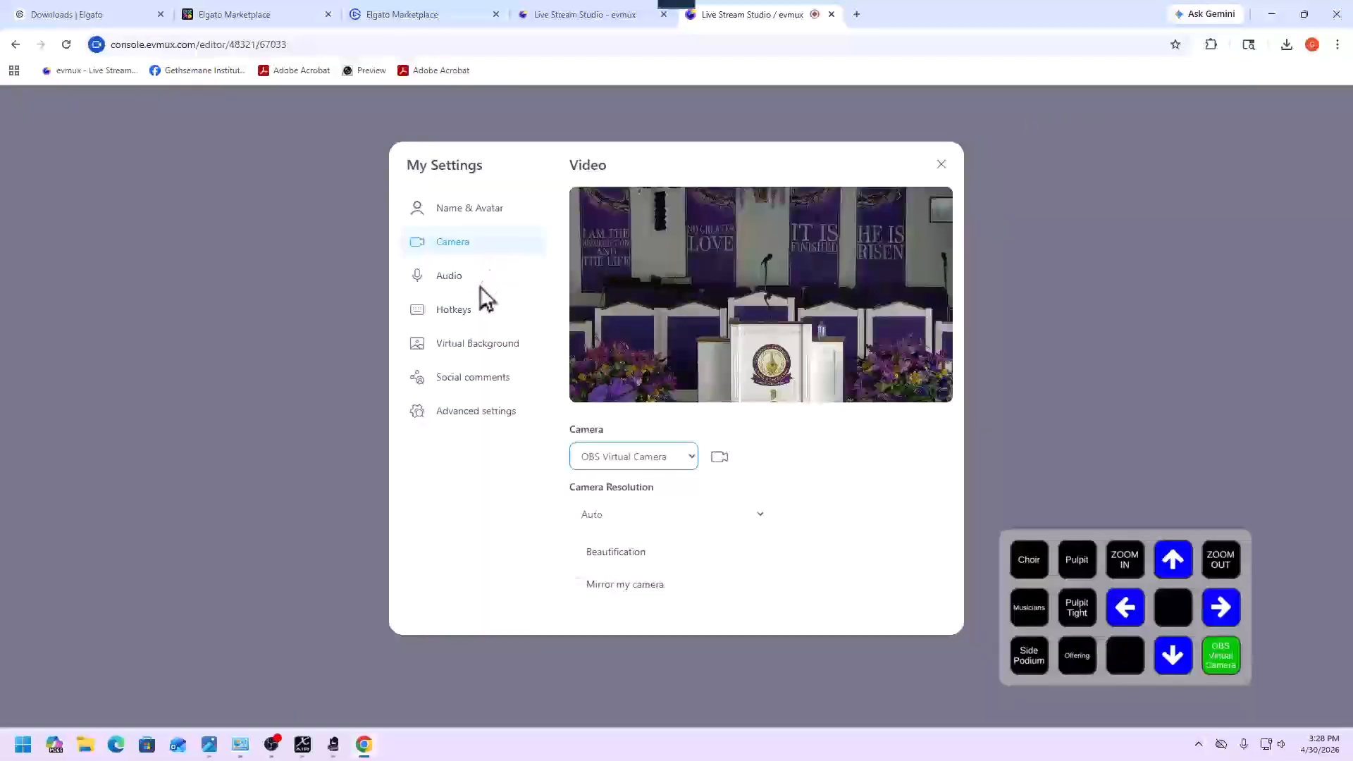
left_click(941, 166)
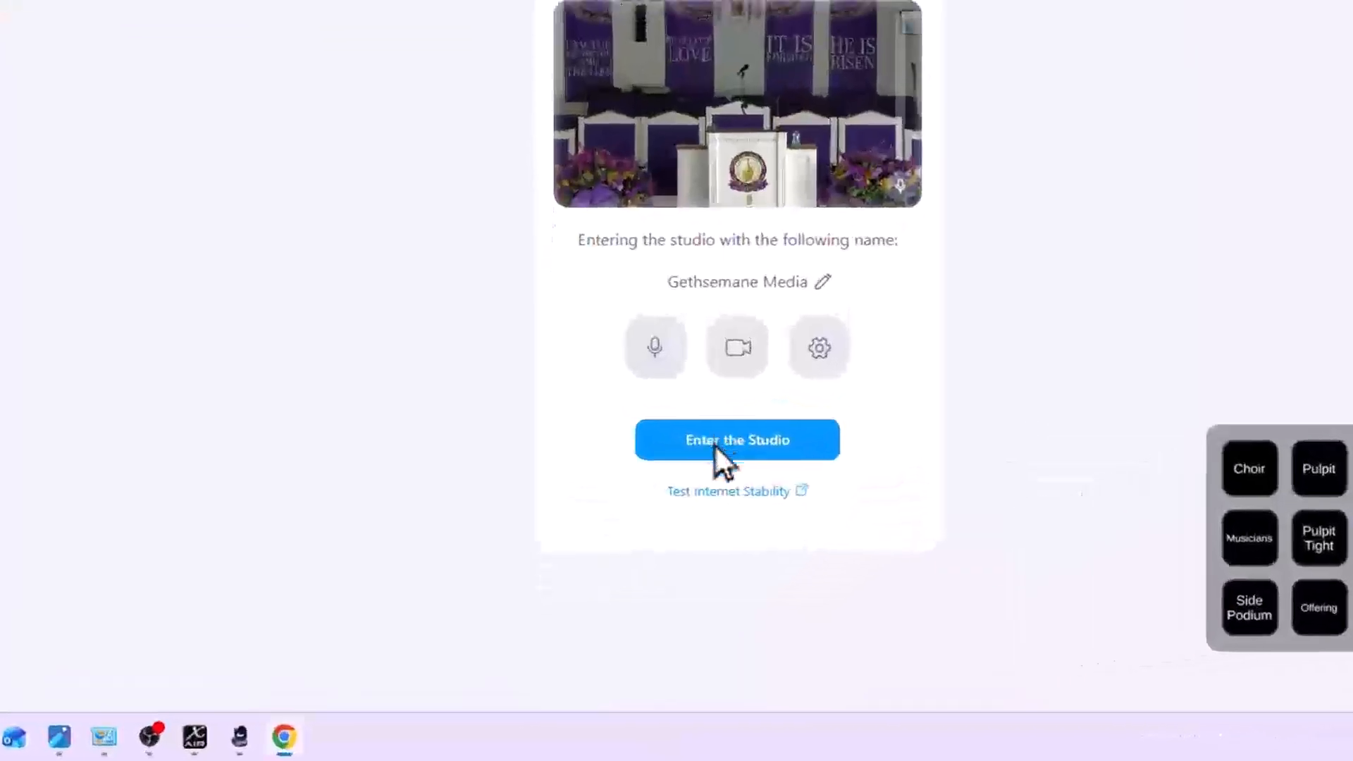
left_click(742, 404)
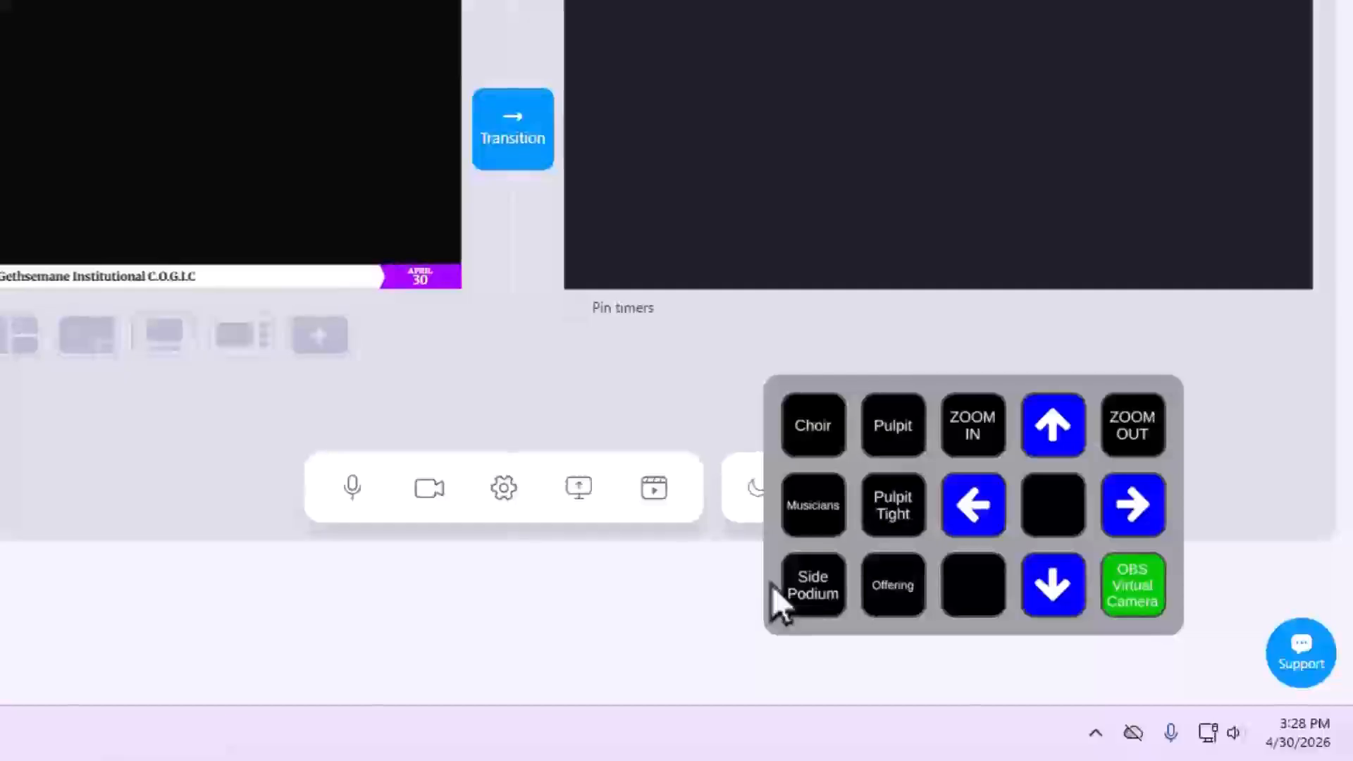
left_click_drag(770, 568, 667, 597)
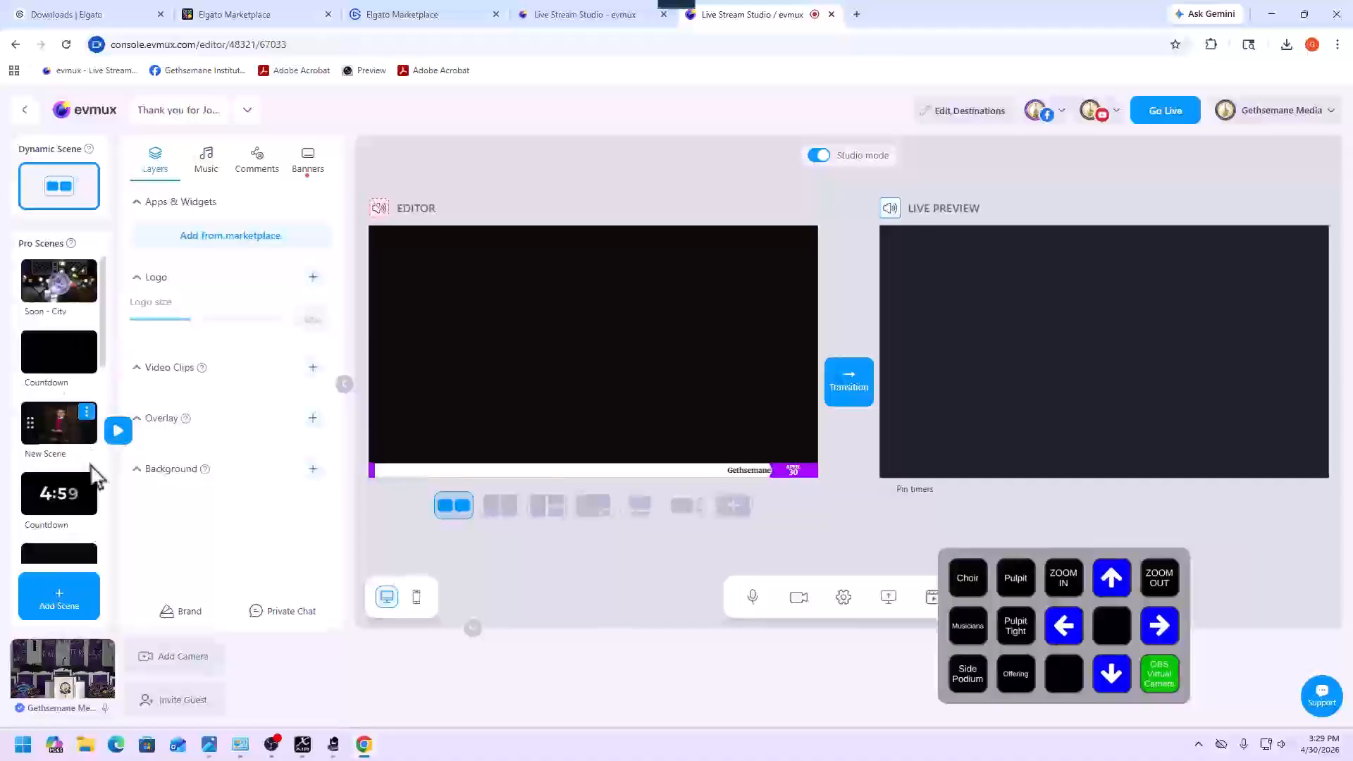
Load the Praise and Worship pro scene and send the camera to Choir, then Pulpit
scroll(66, 460, "down", 4)
left_click(67, 458)
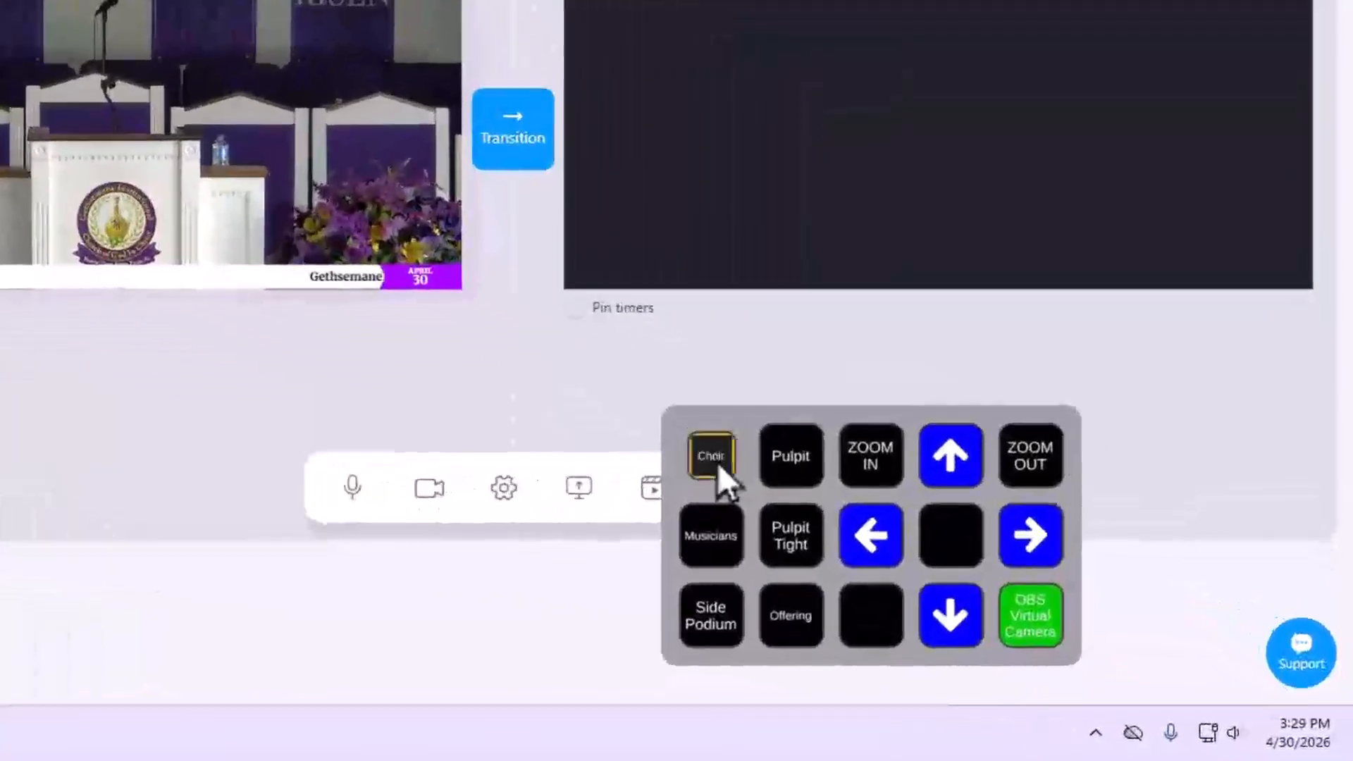
left_click(712, 458)
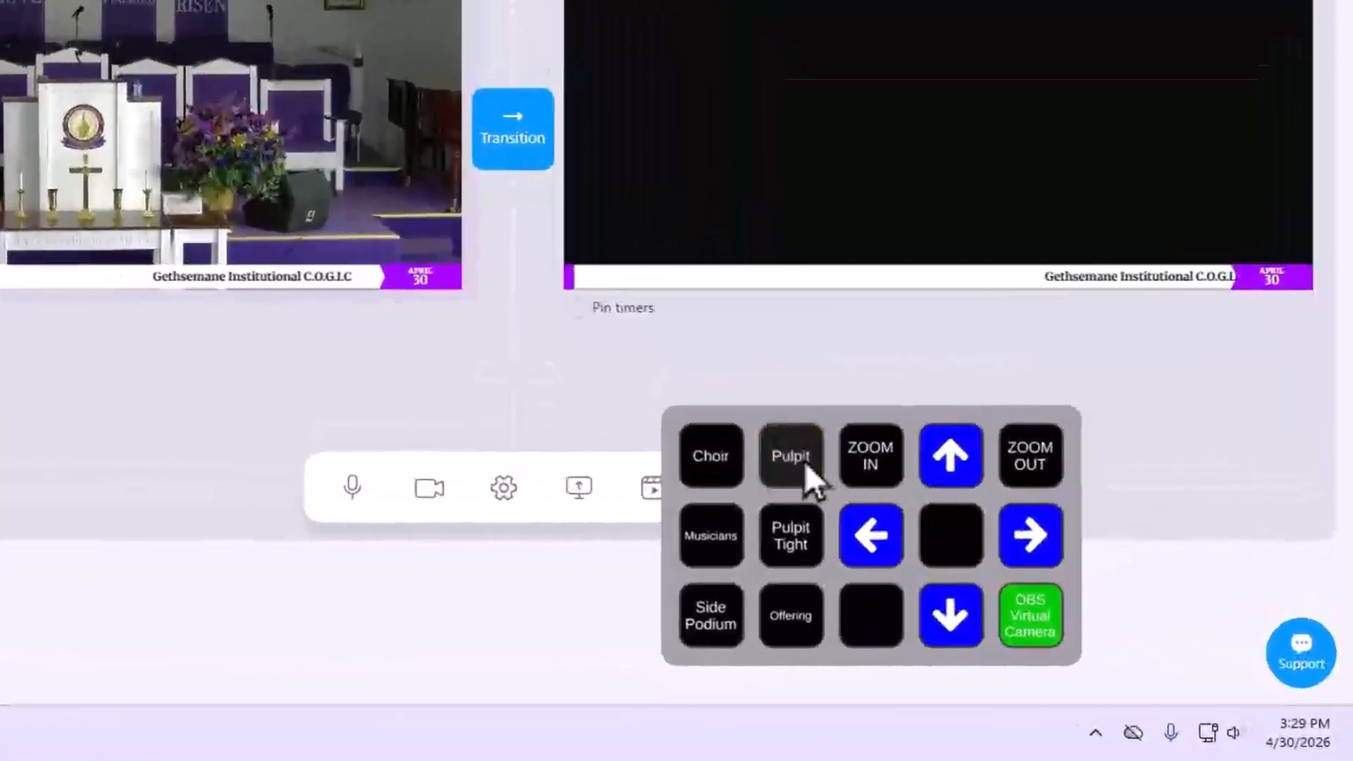
left_click(804, 462)
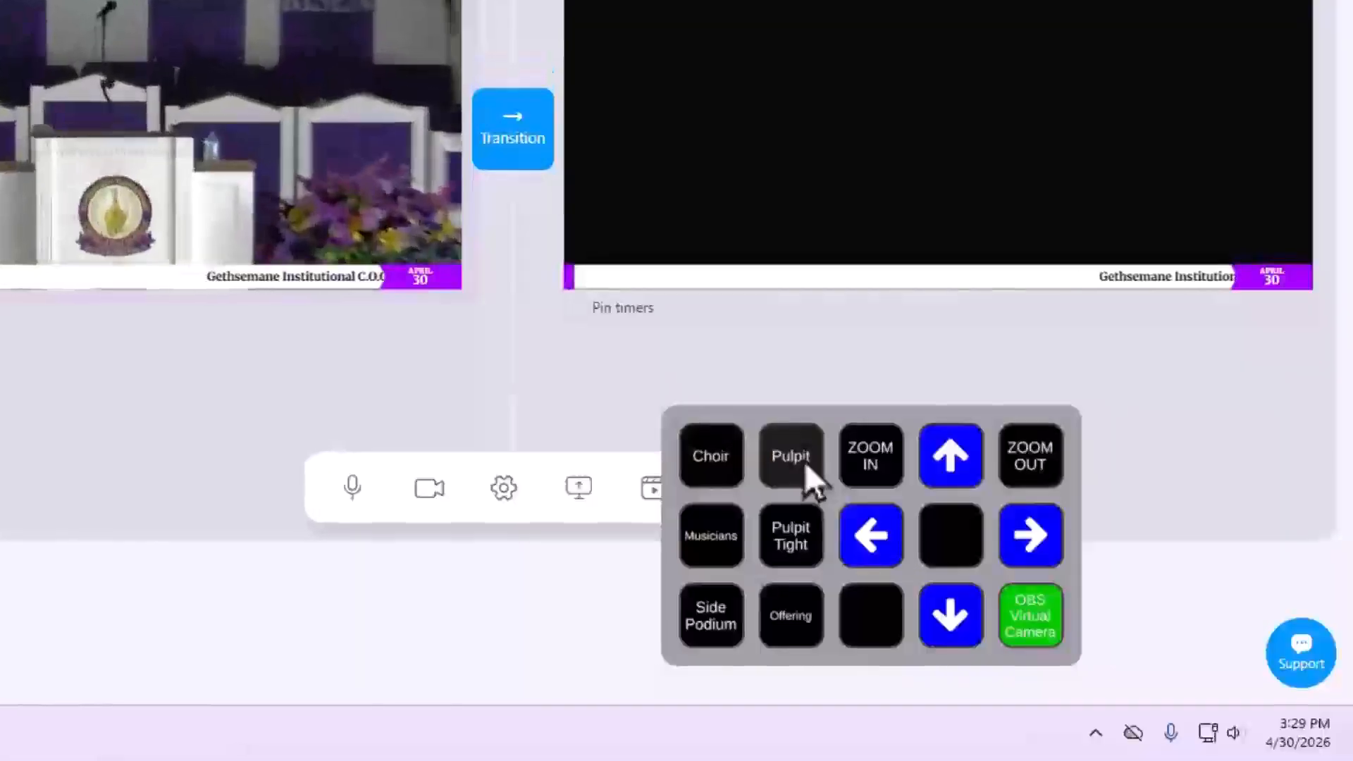
Pan the camera right and left, tilt down and up, then switch to Musicians and Pulpit Tight
left_click(1037, 530)
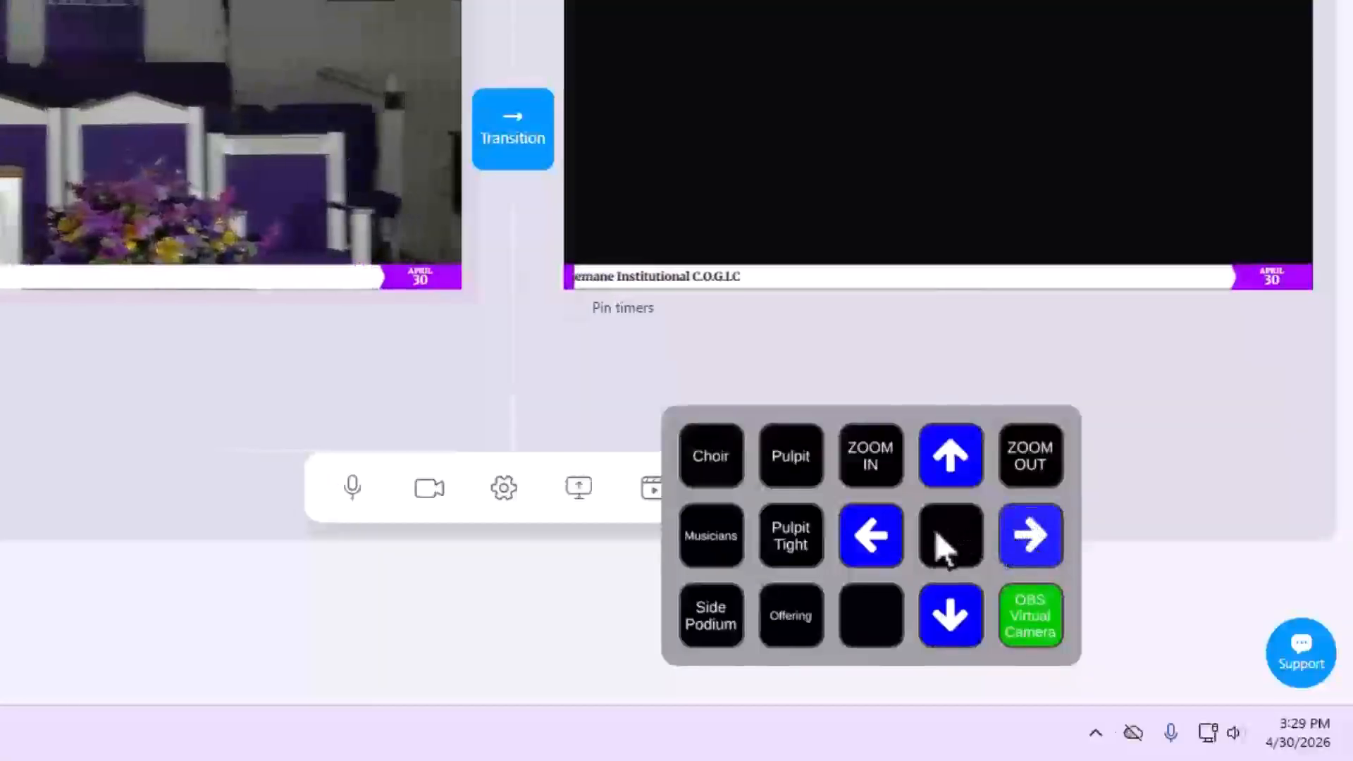
left_click(874, 544)
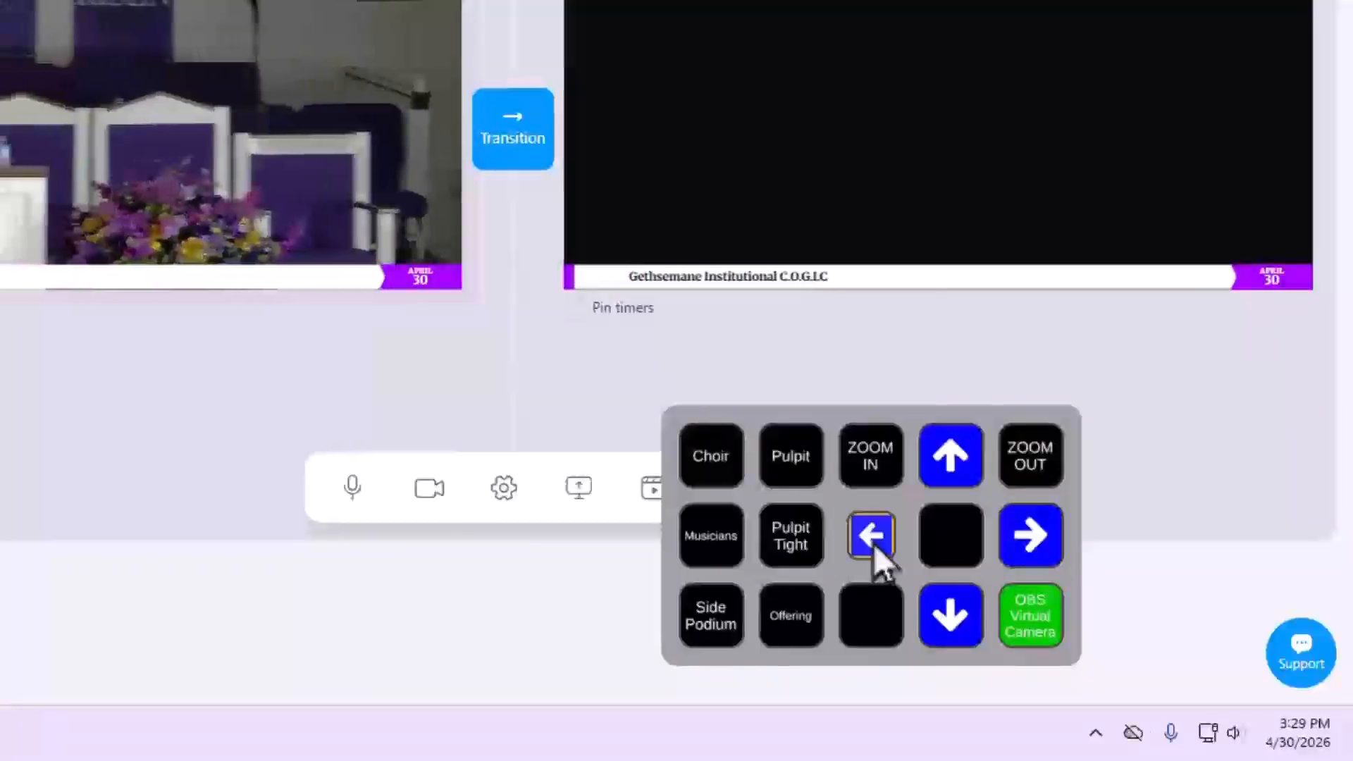
left_click(874, 544)
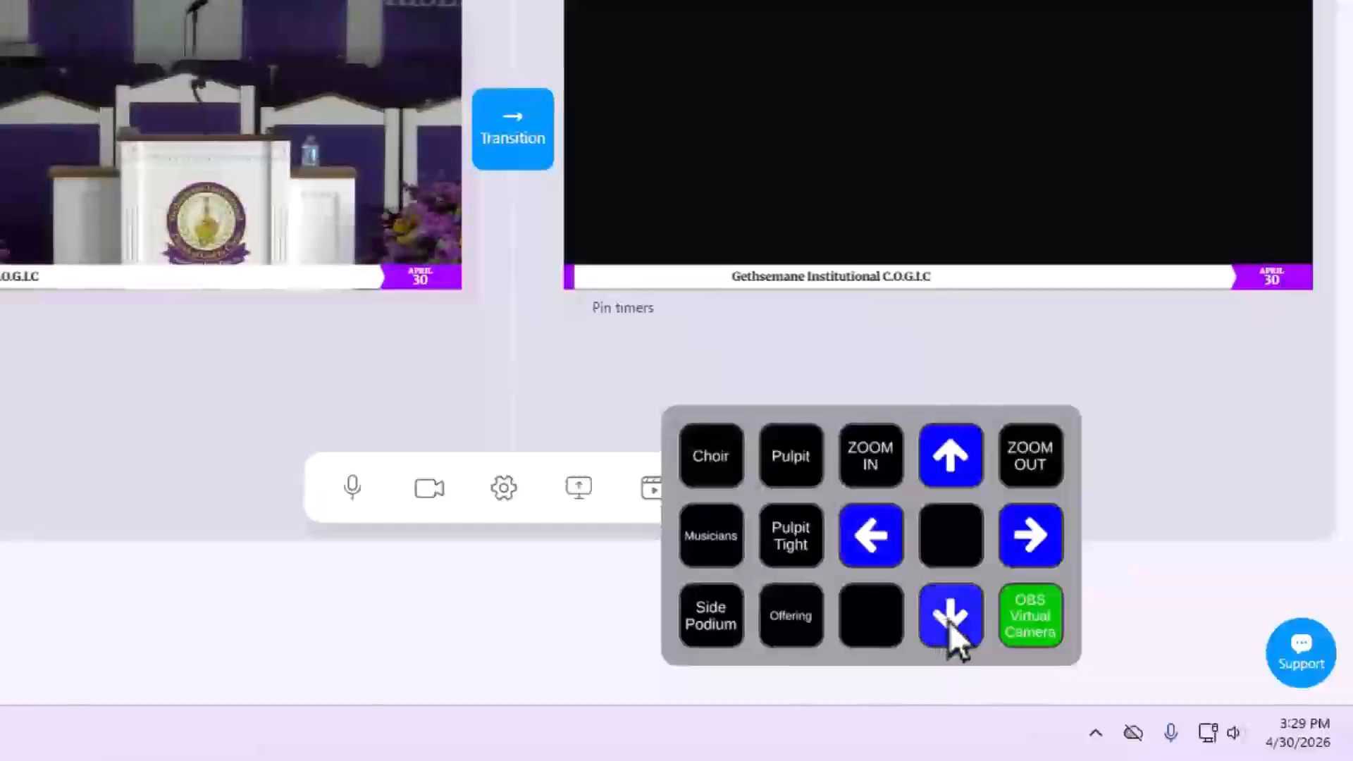
left_click(948, 620)
left_click(962, 462)
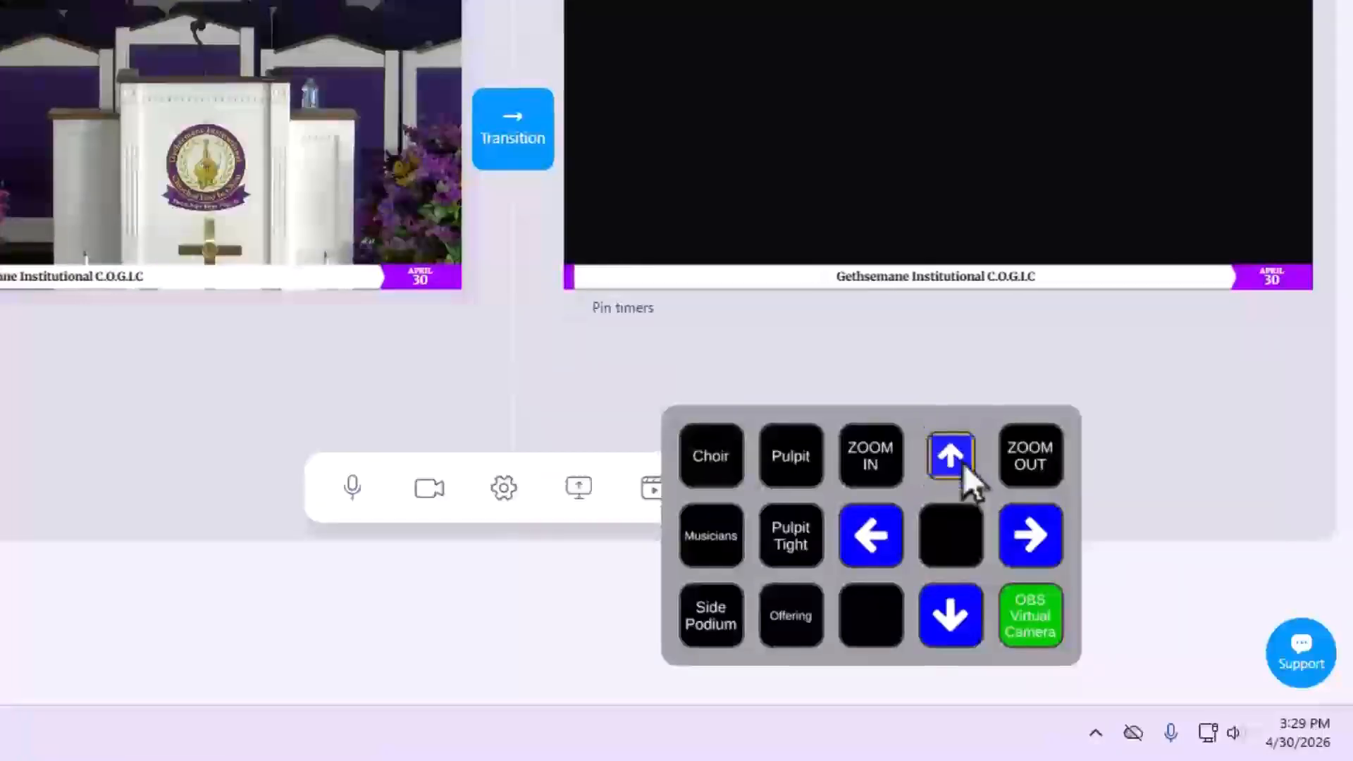
left_click(729, 557)
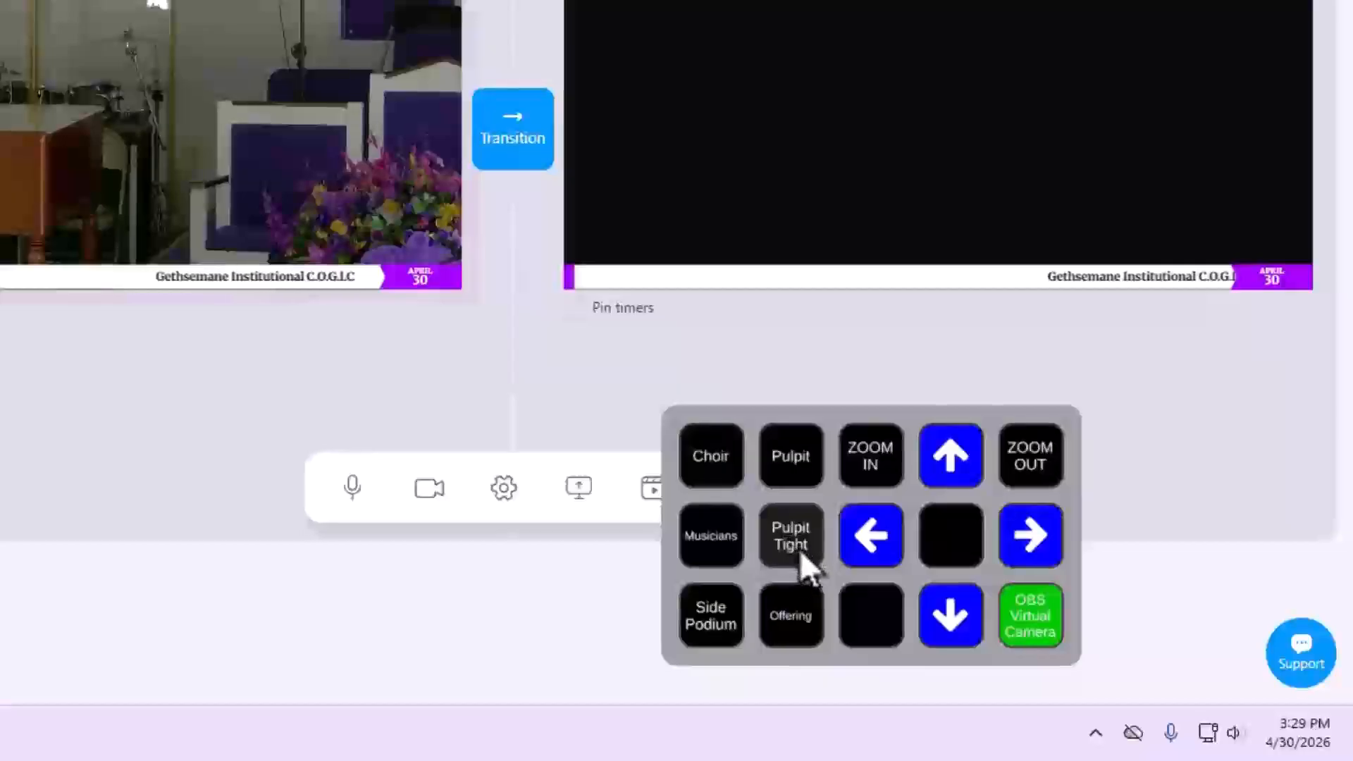
left_click(800, 548)
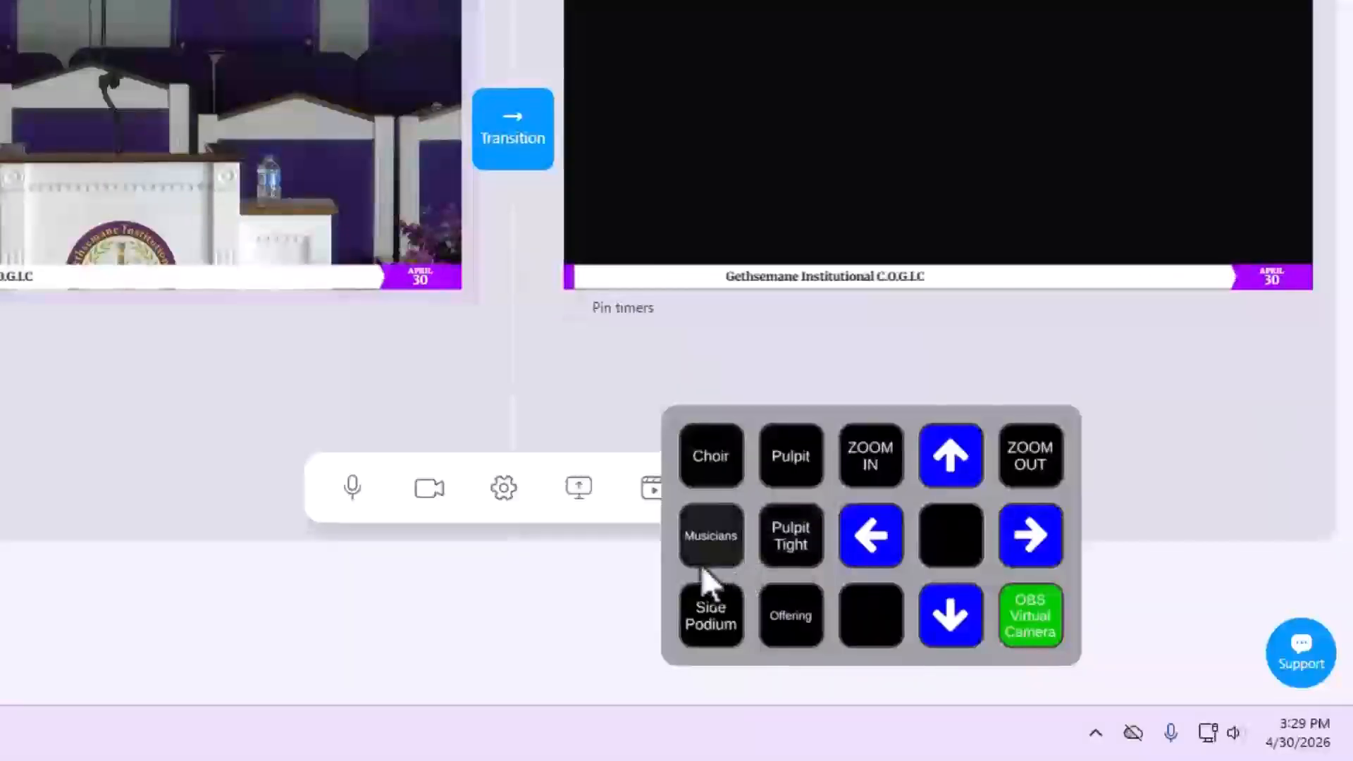
right_click(719, 567)
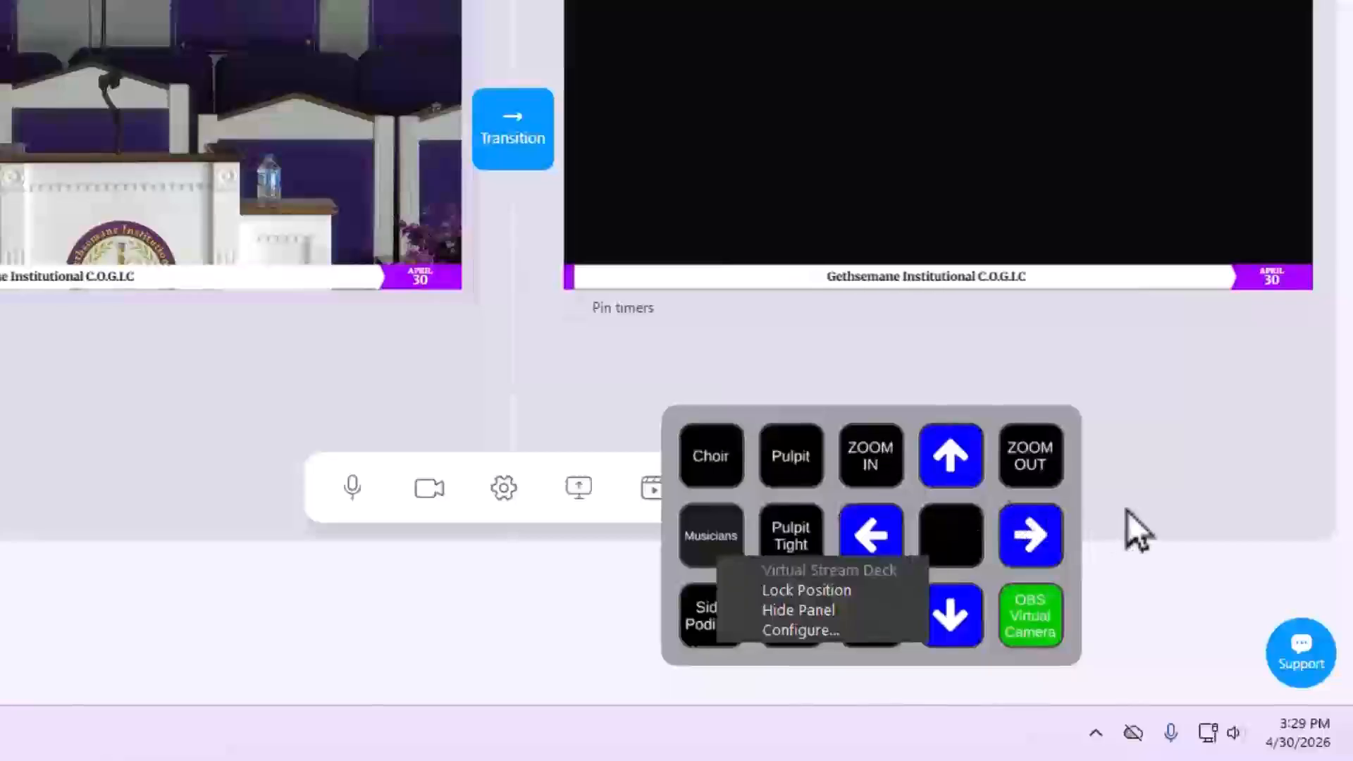
left_click(1068, 498)
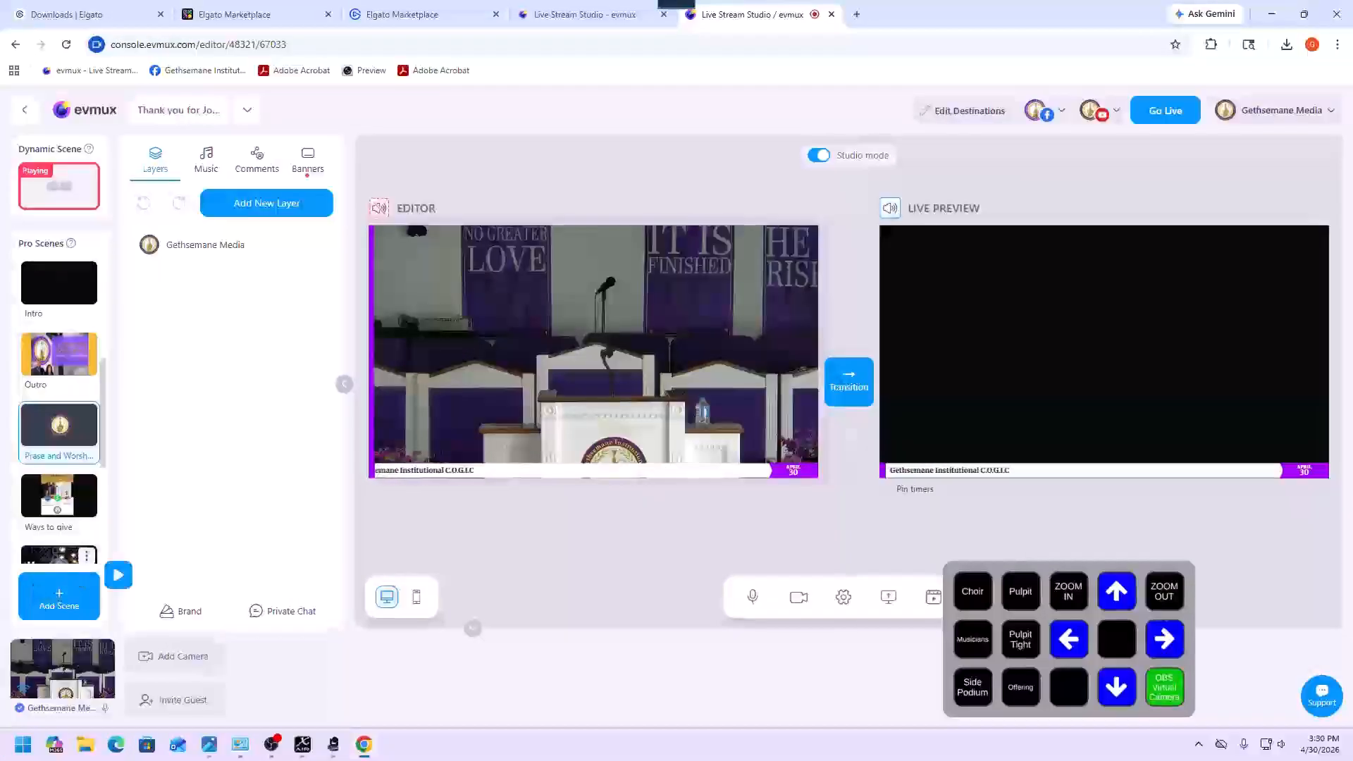
Launch Stream Deck, set the virtual deck key size to 59px in Interface Settings, then minimize it
left_click(24, 745)
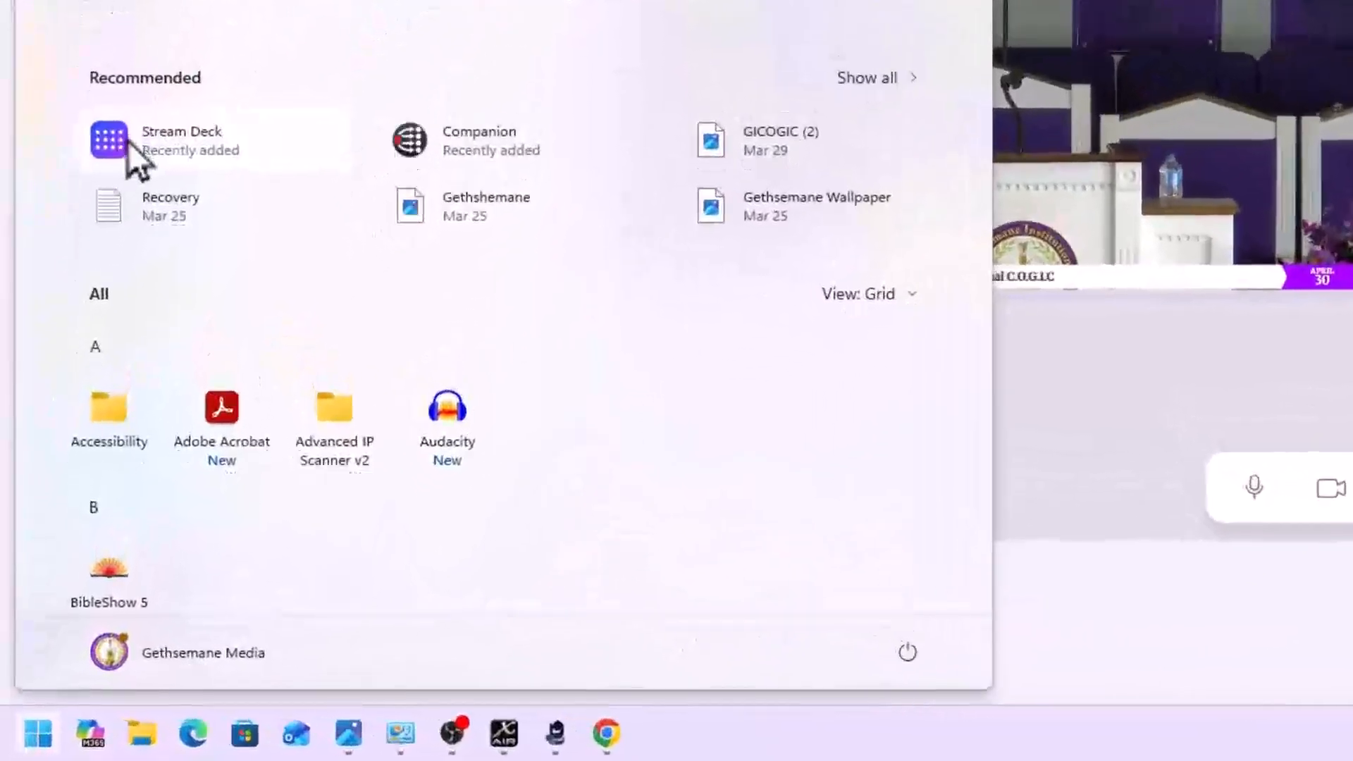
left_click(124, 143)
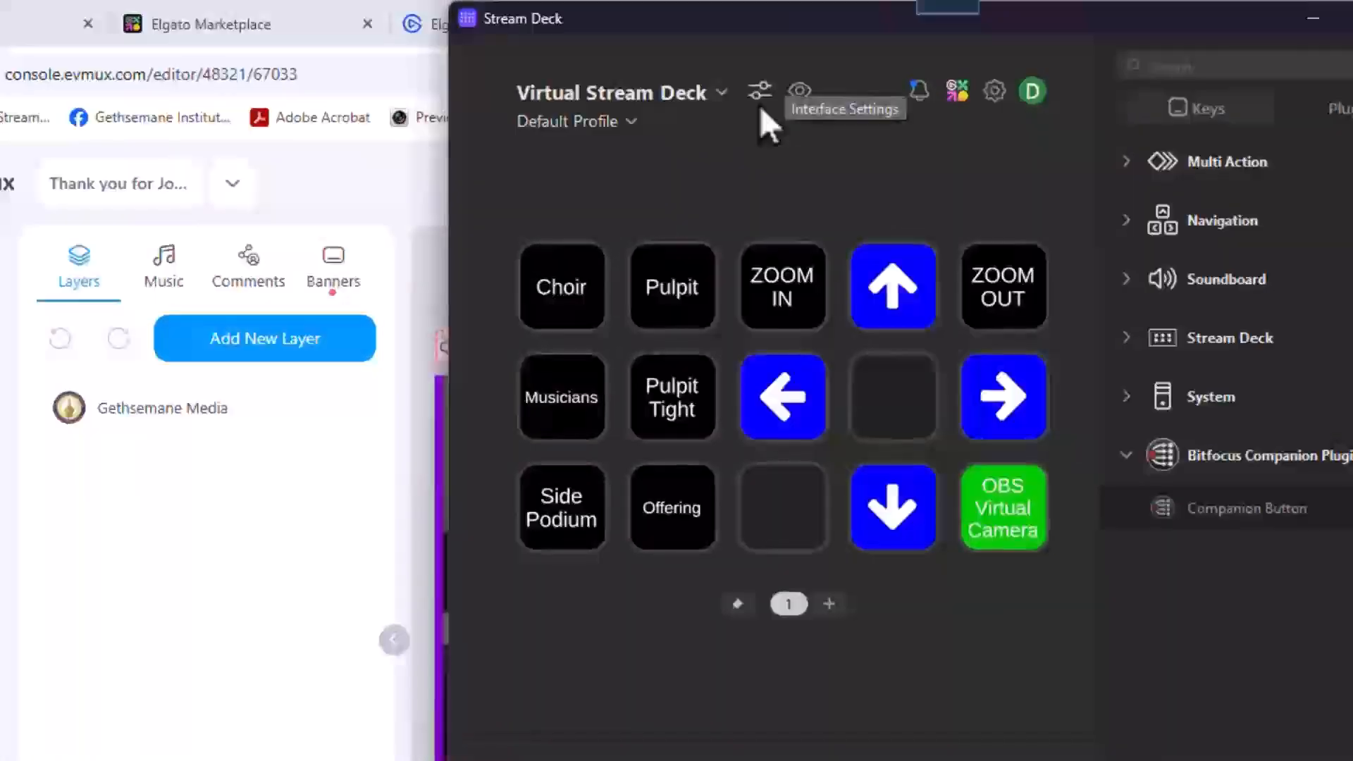
left_click(760, 106)
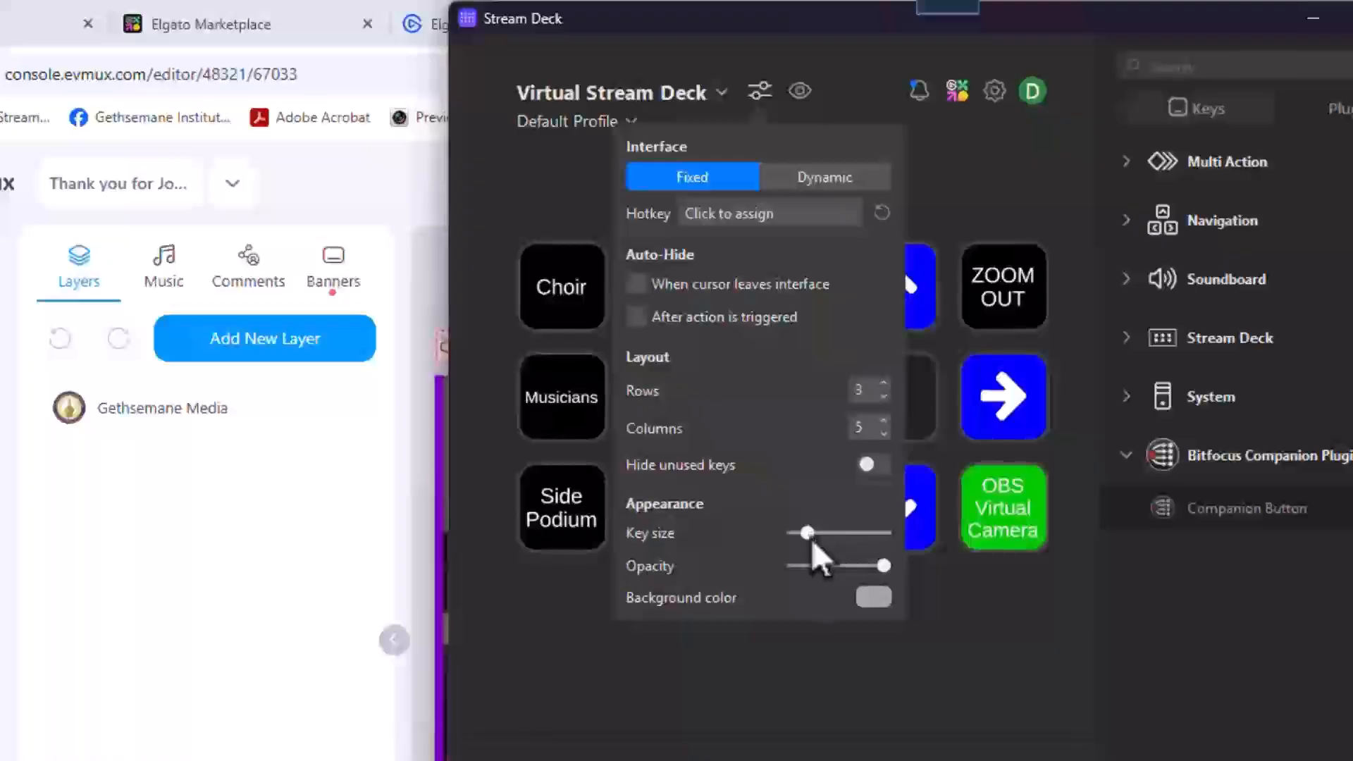
left_click_drag(816, 543, 818, 546)
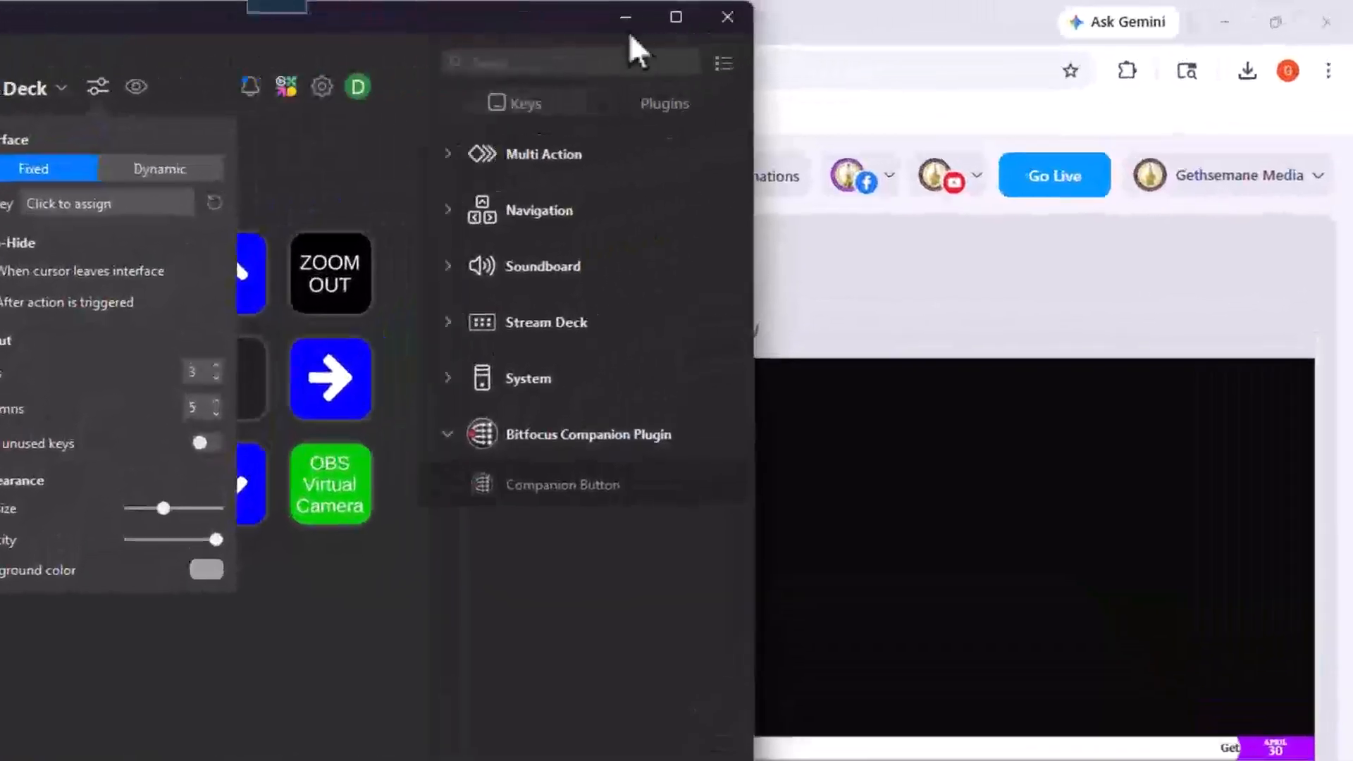
left_click(896, 18)
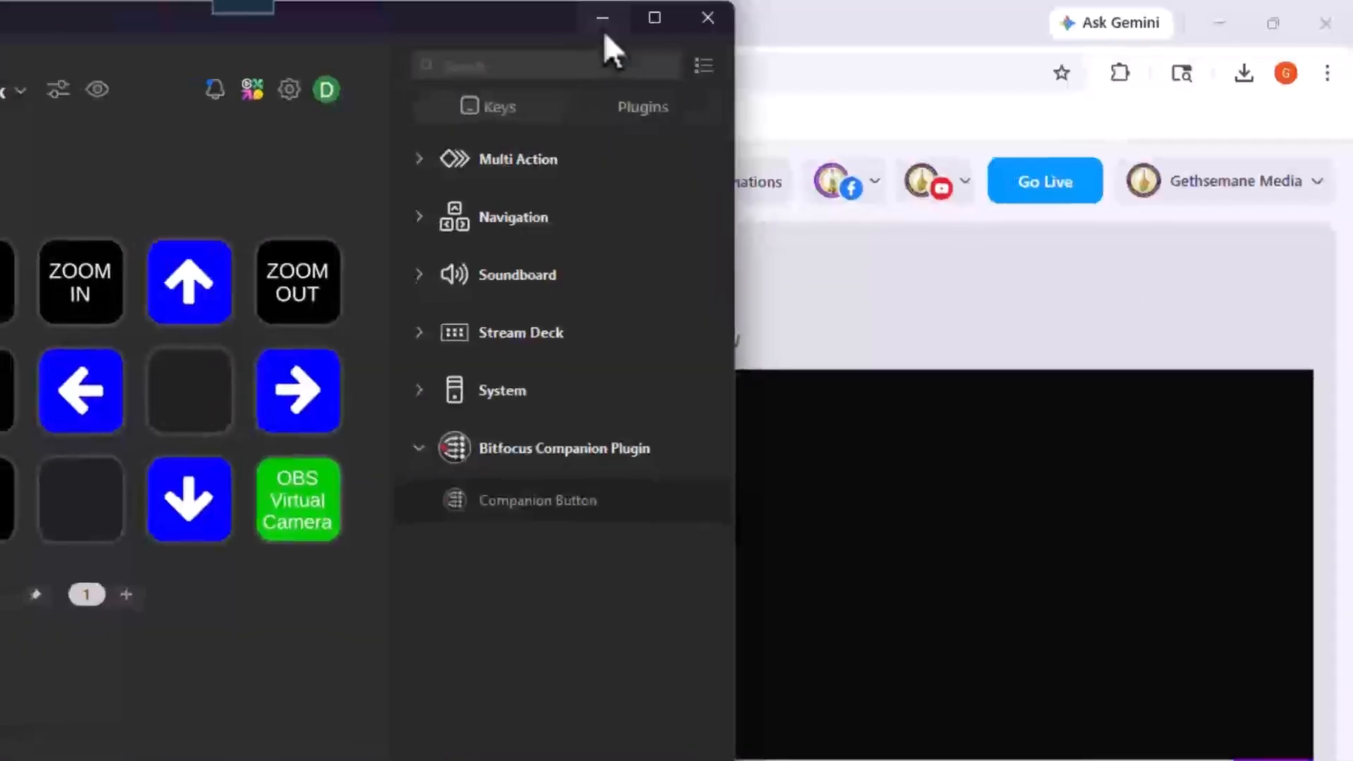
left_click(592, 31)
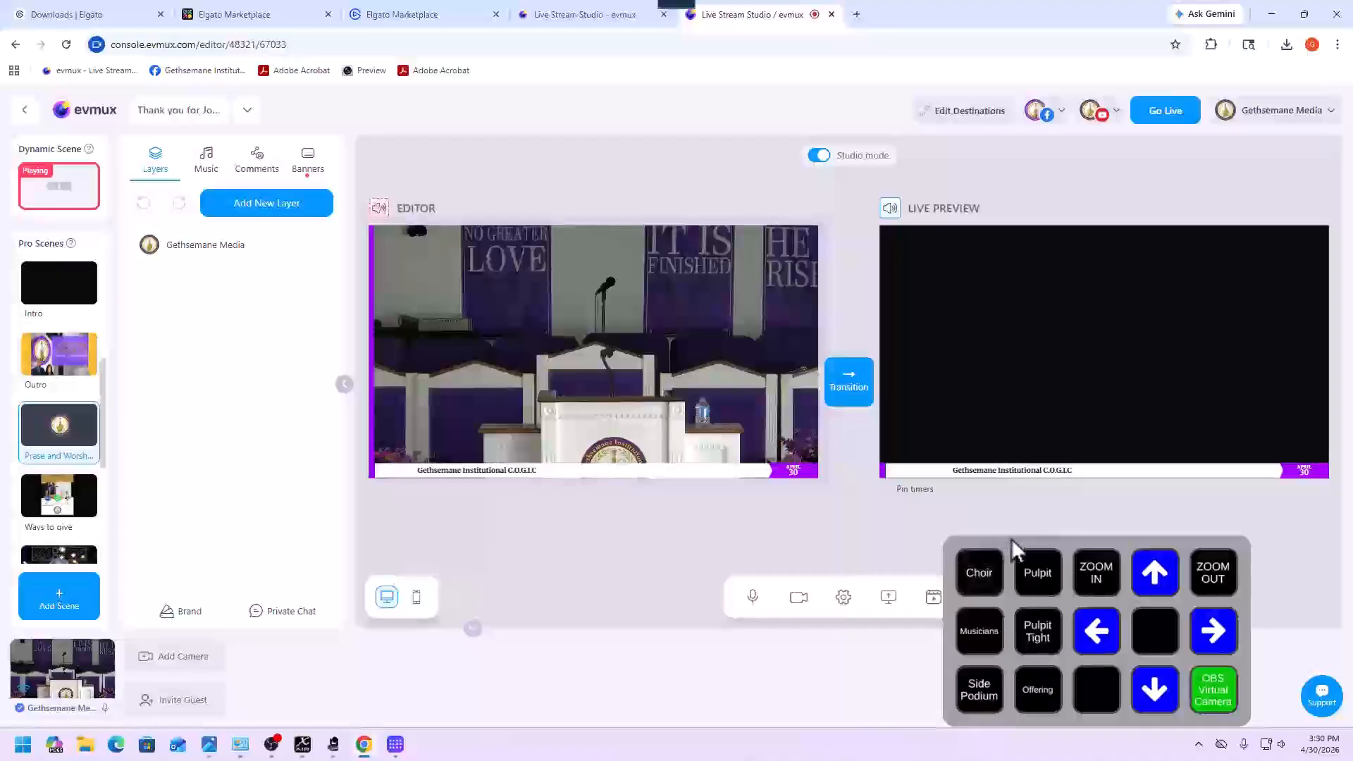
Switch evmux to Full Screen Mode with the floating deck moved to the lower right
left_click_drag(1004, 538, 933, 505)
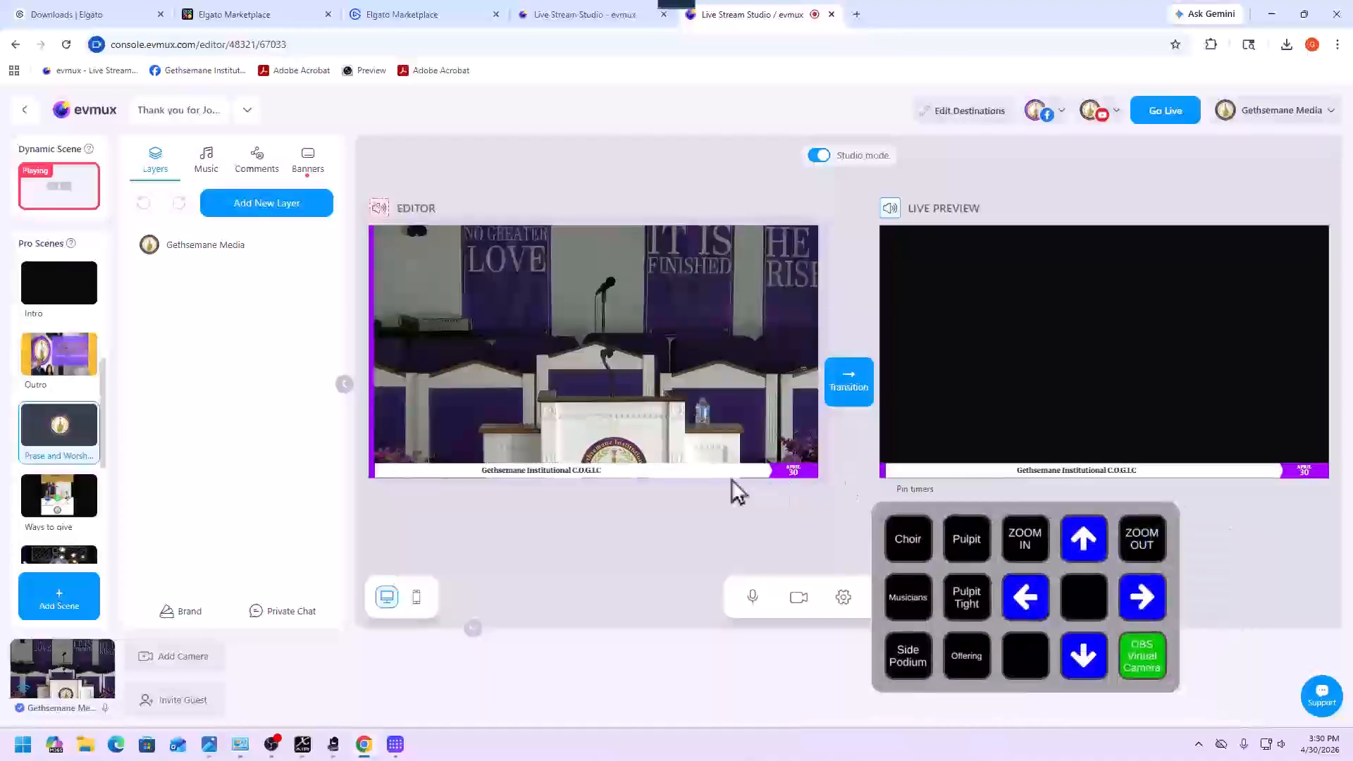
left_click_drag(940, 567, 941, 424)
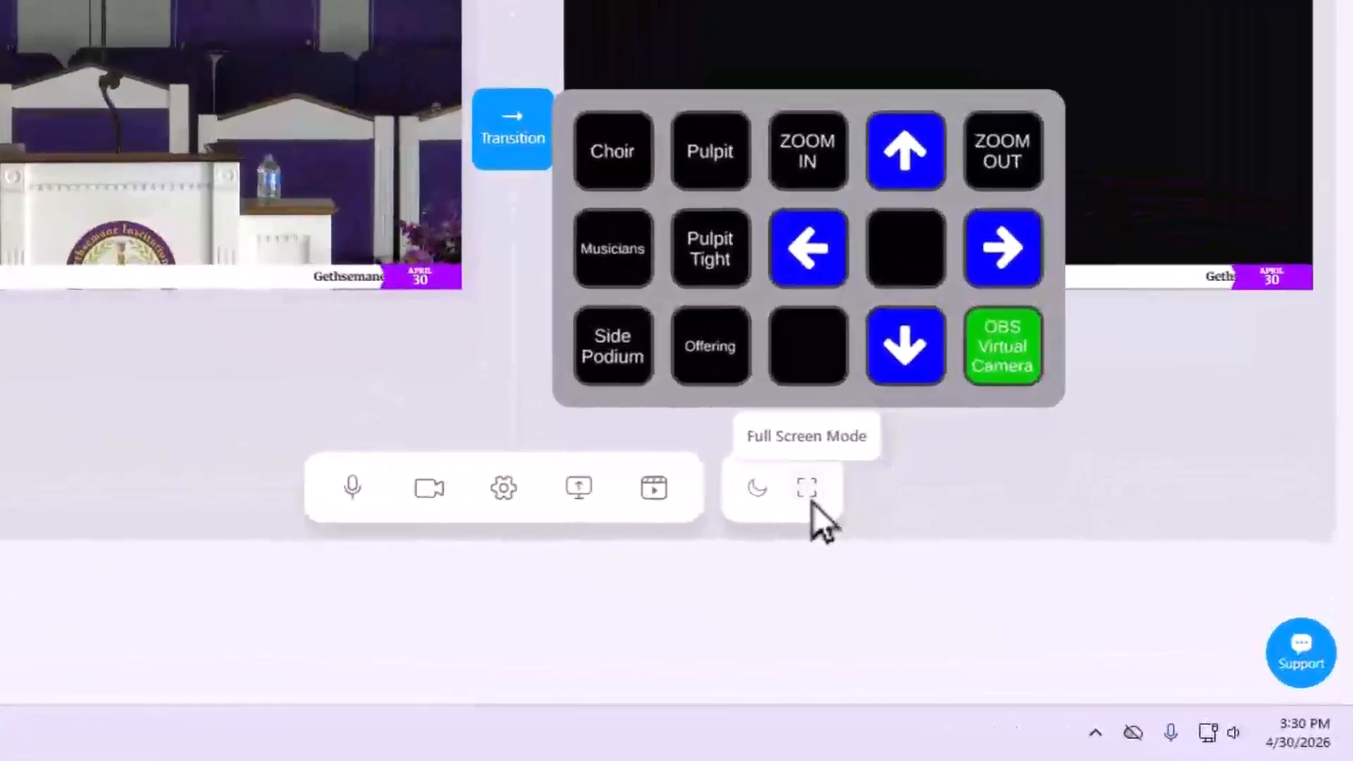
left_click(1025, 599)
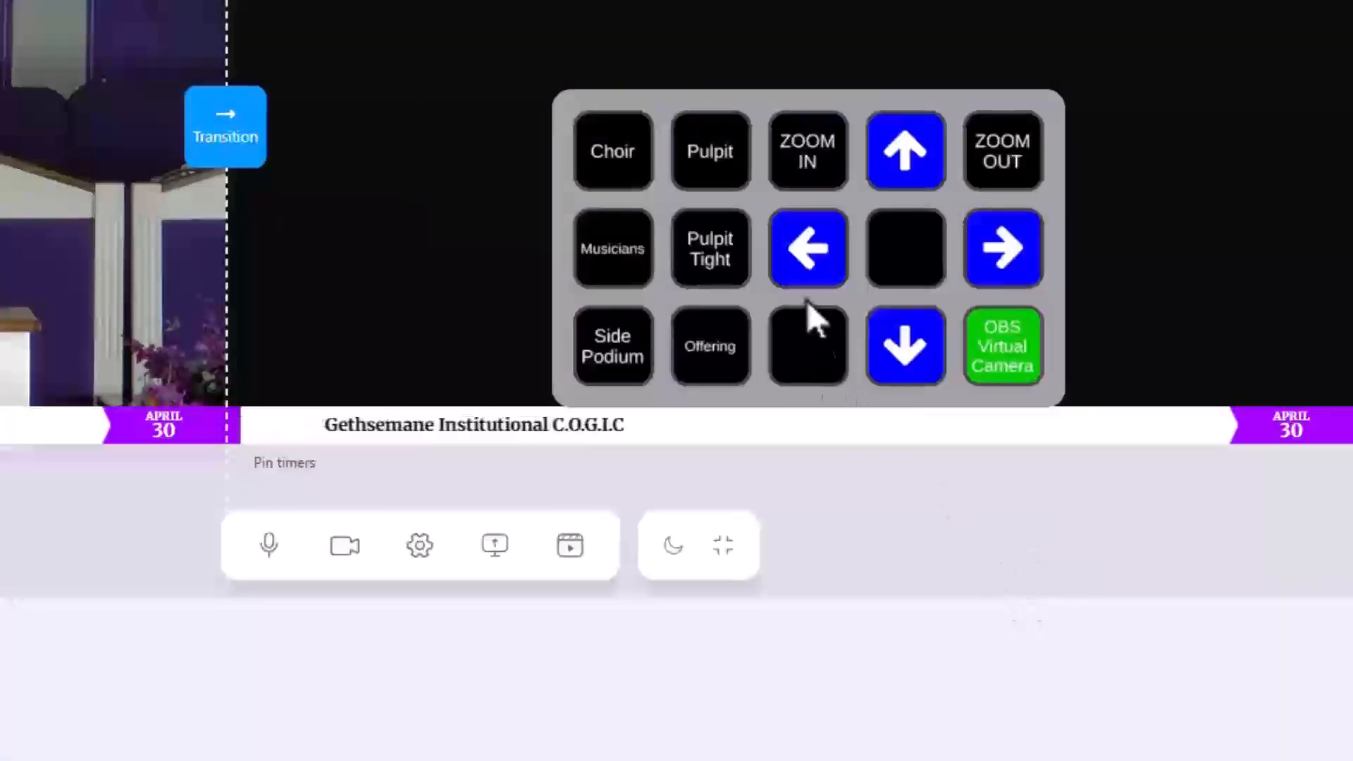
left_click_drag(856, 306, 972, 709)
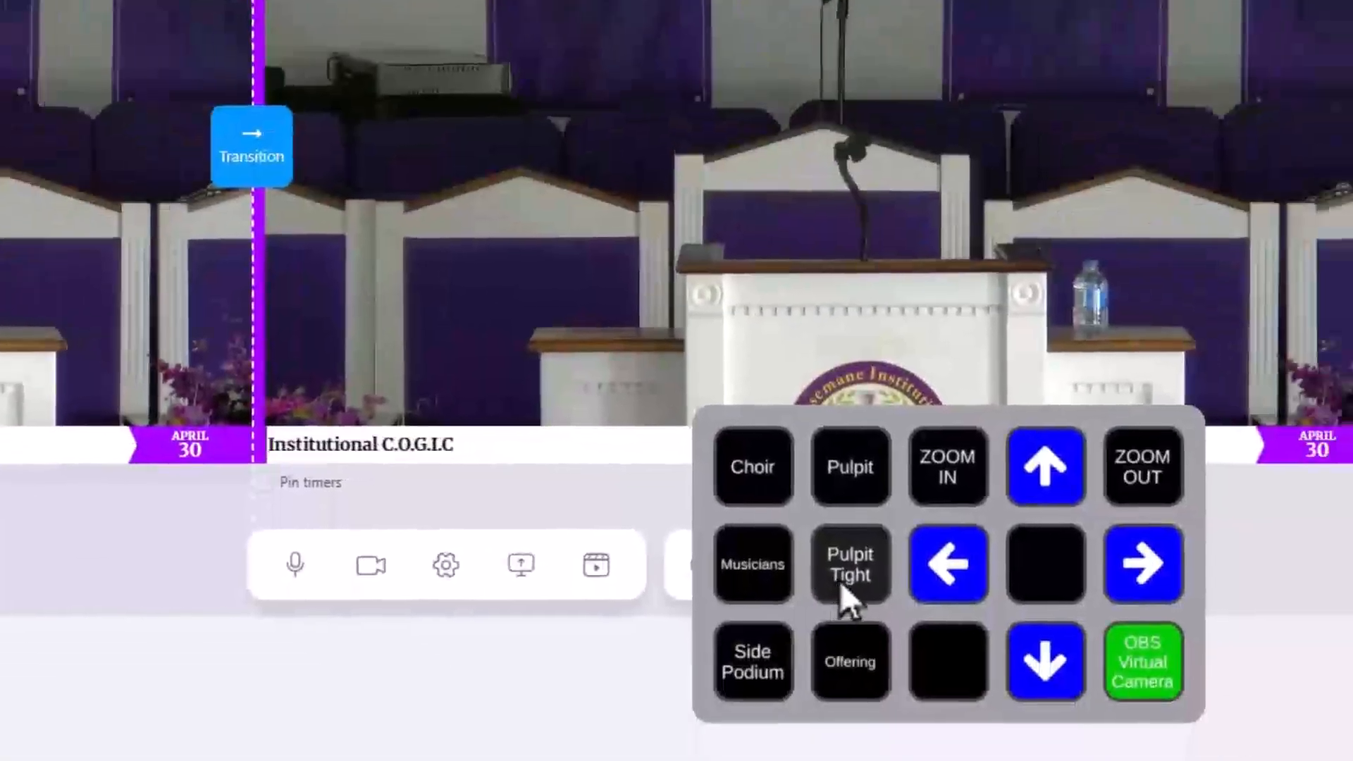
Run the camera through Pulpit Tight, Musicians, Zoom In, Zoom Out, right pan and Offering, then exit full screen
left_click(822, 556)
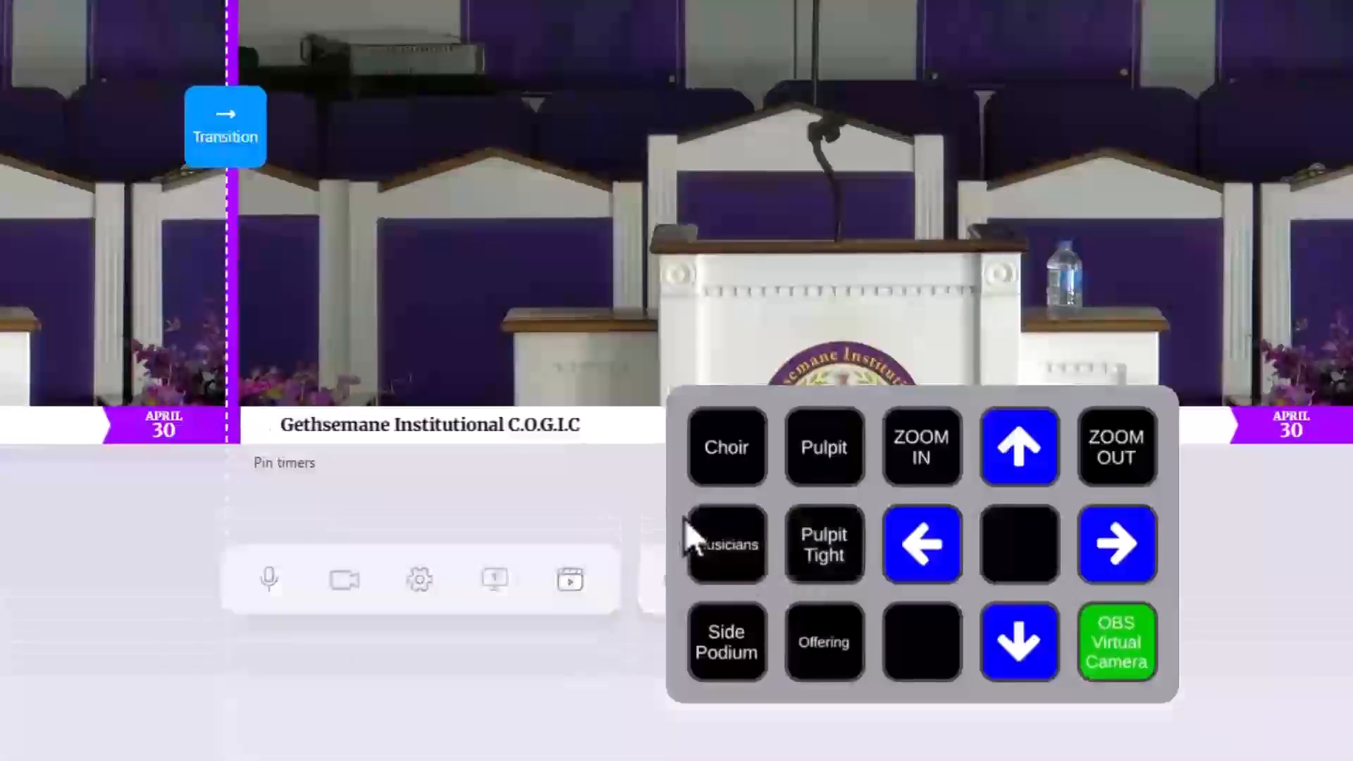
left_click(694, 539)
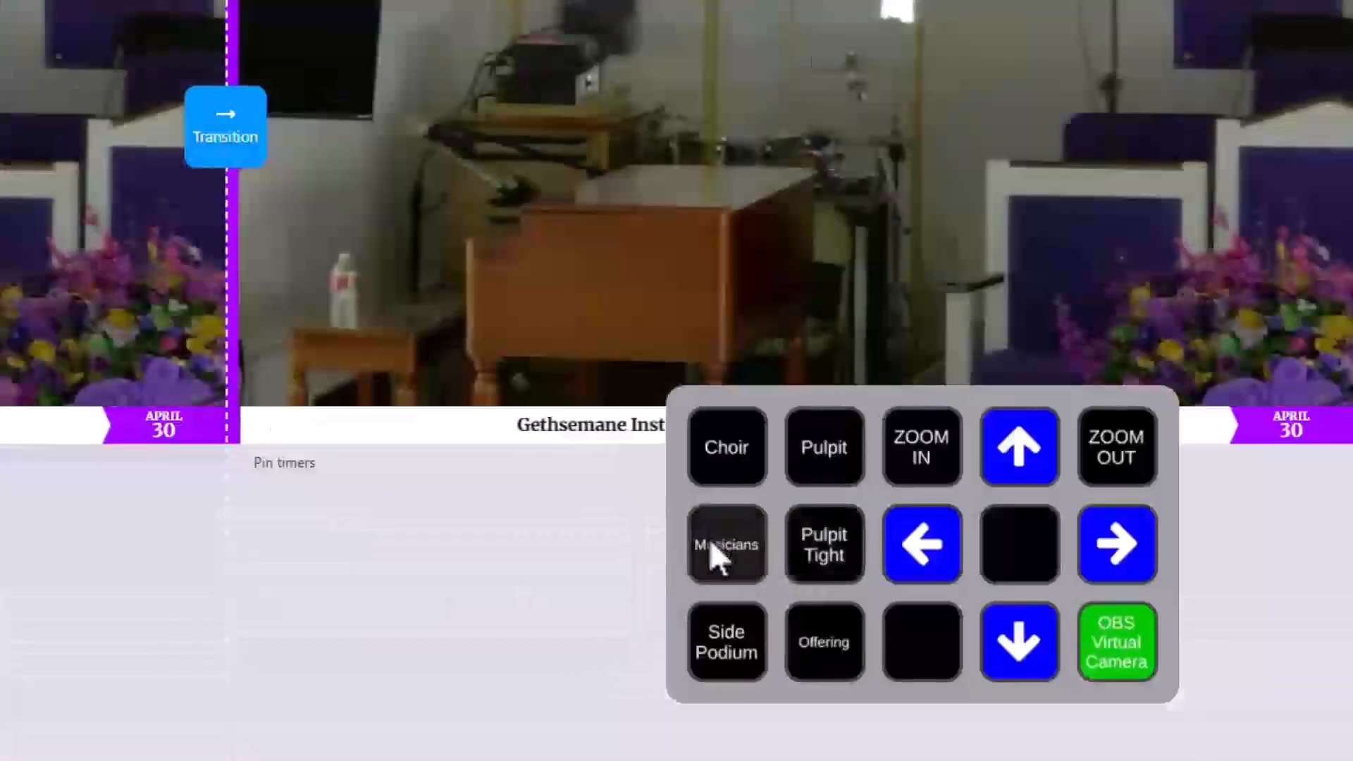
left_click(902, 470)
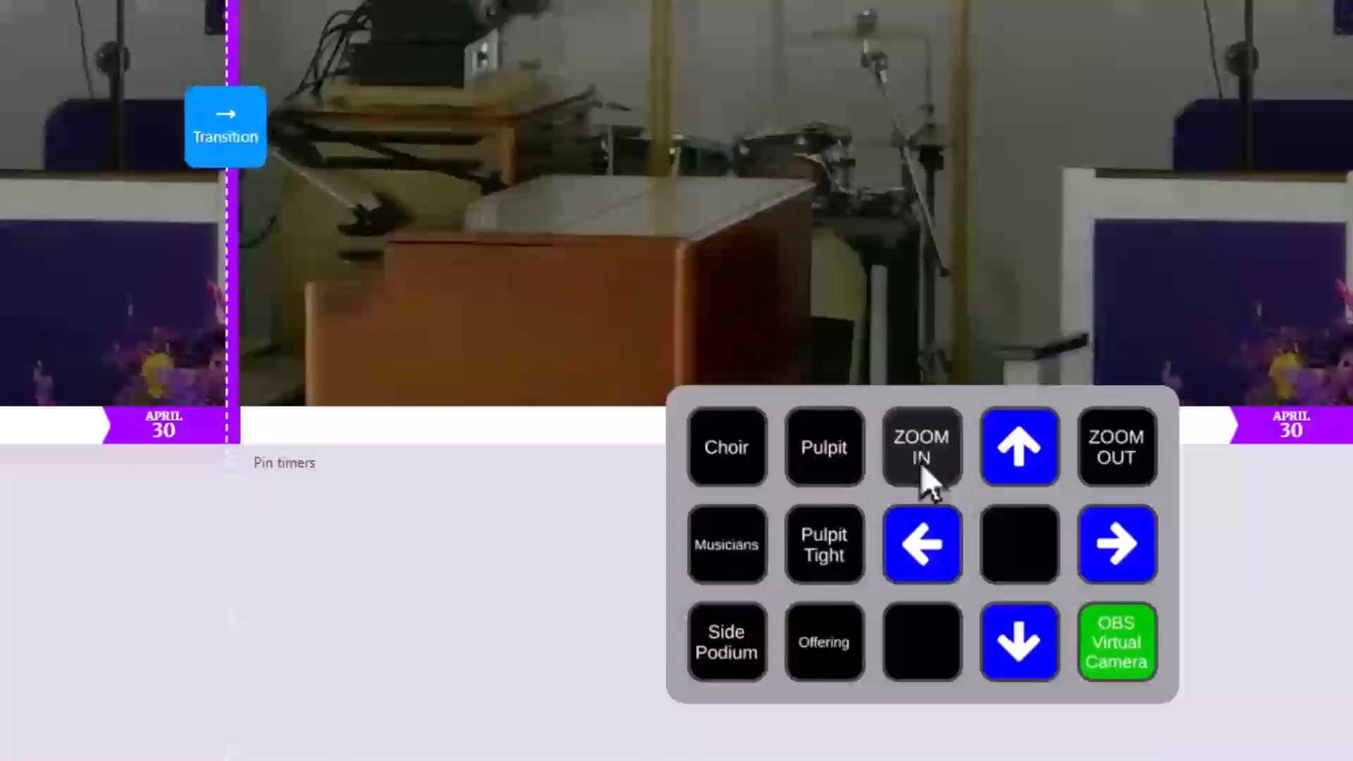
left_click(1130, 472)
left_click(1094, 568)
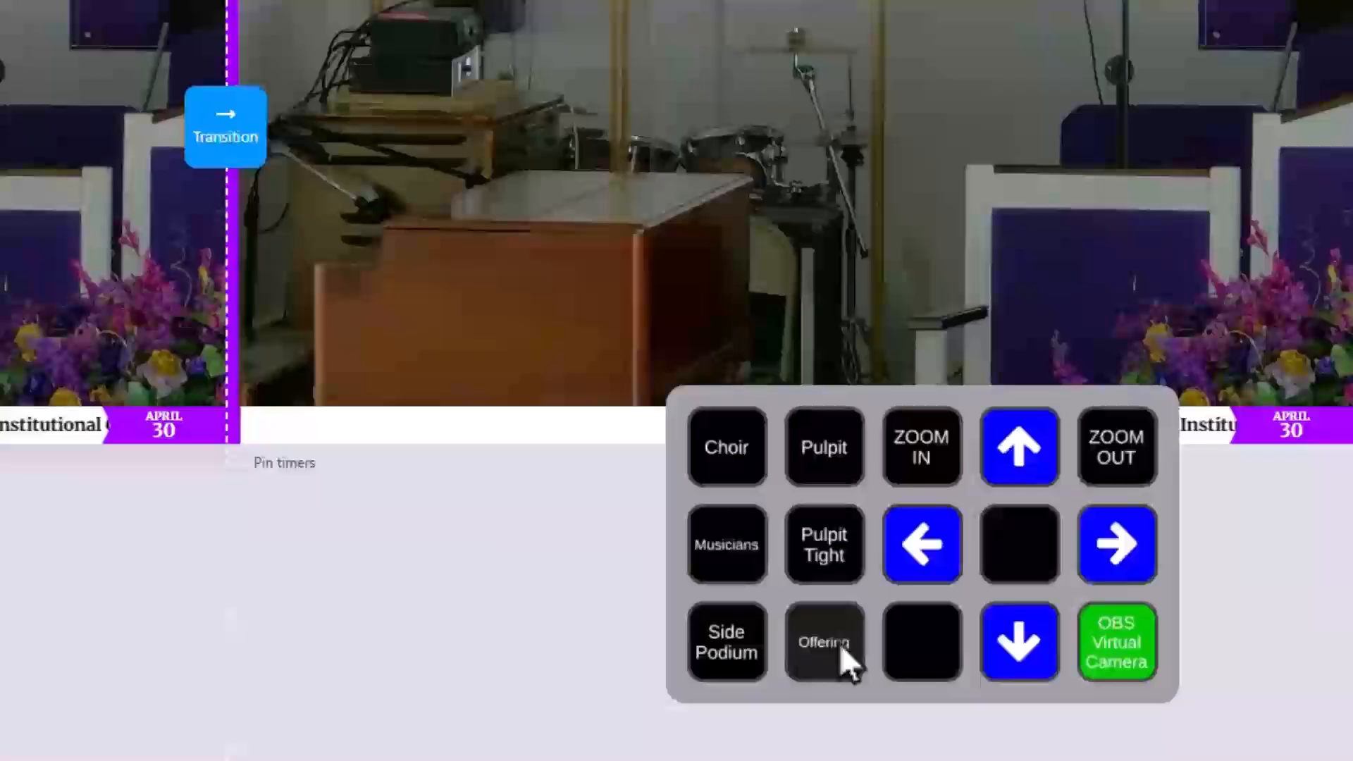
left_click(840, 644)
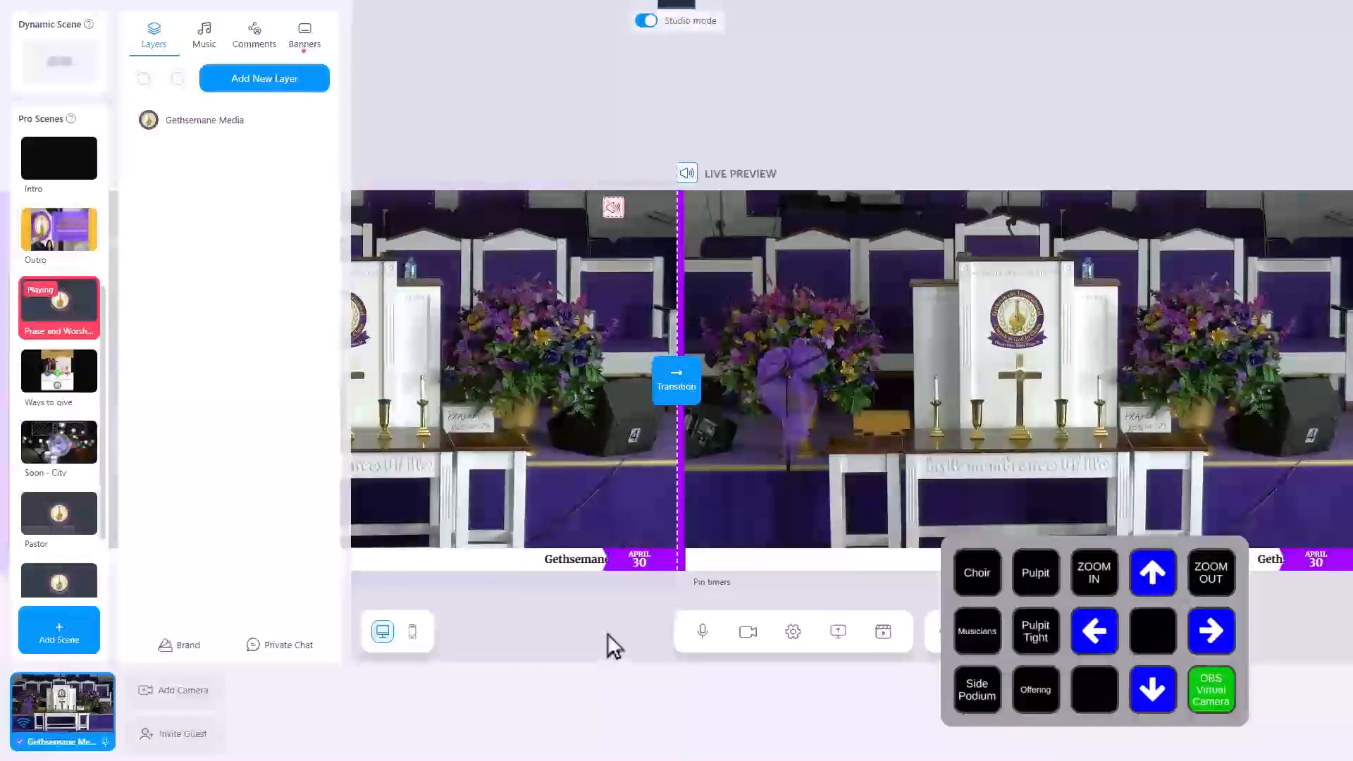
key("Escape")
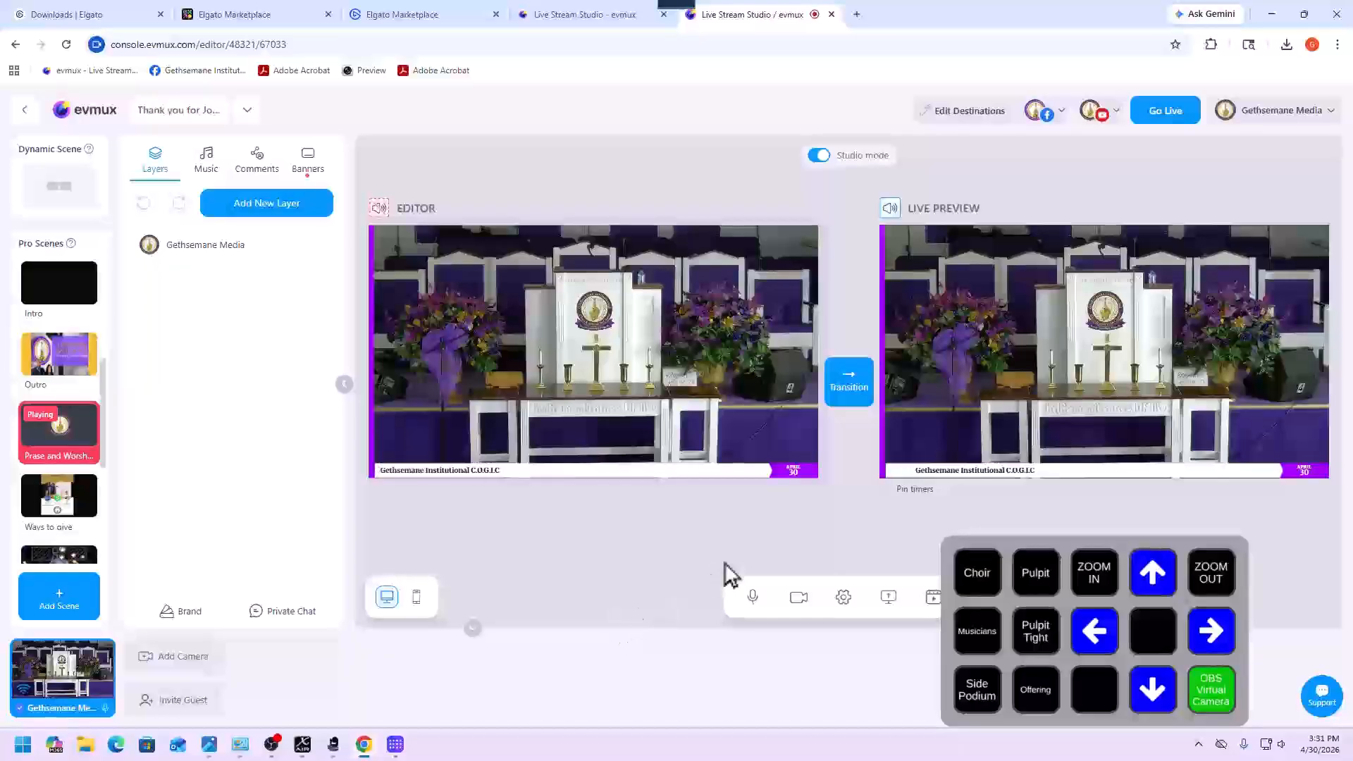